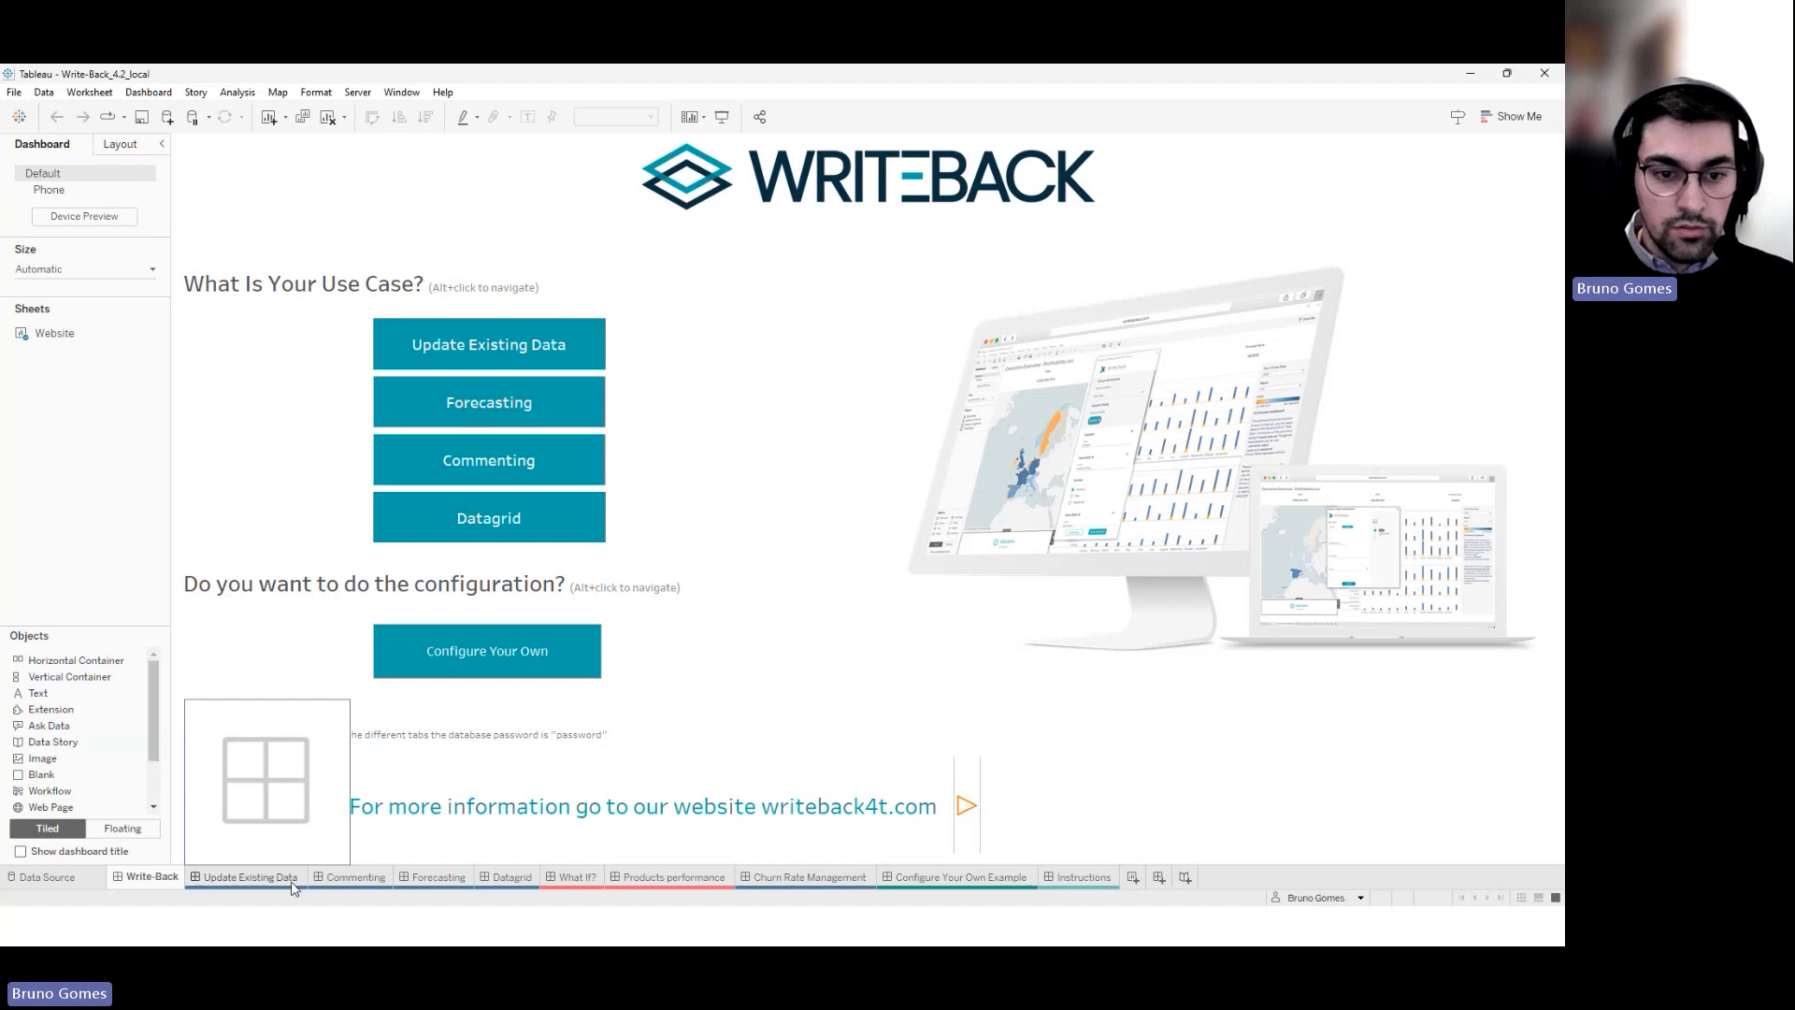
Open the Update Existing Data dashboard, sign in to PostgreSQL, and allow the Write-Back extension
click(274, 882)
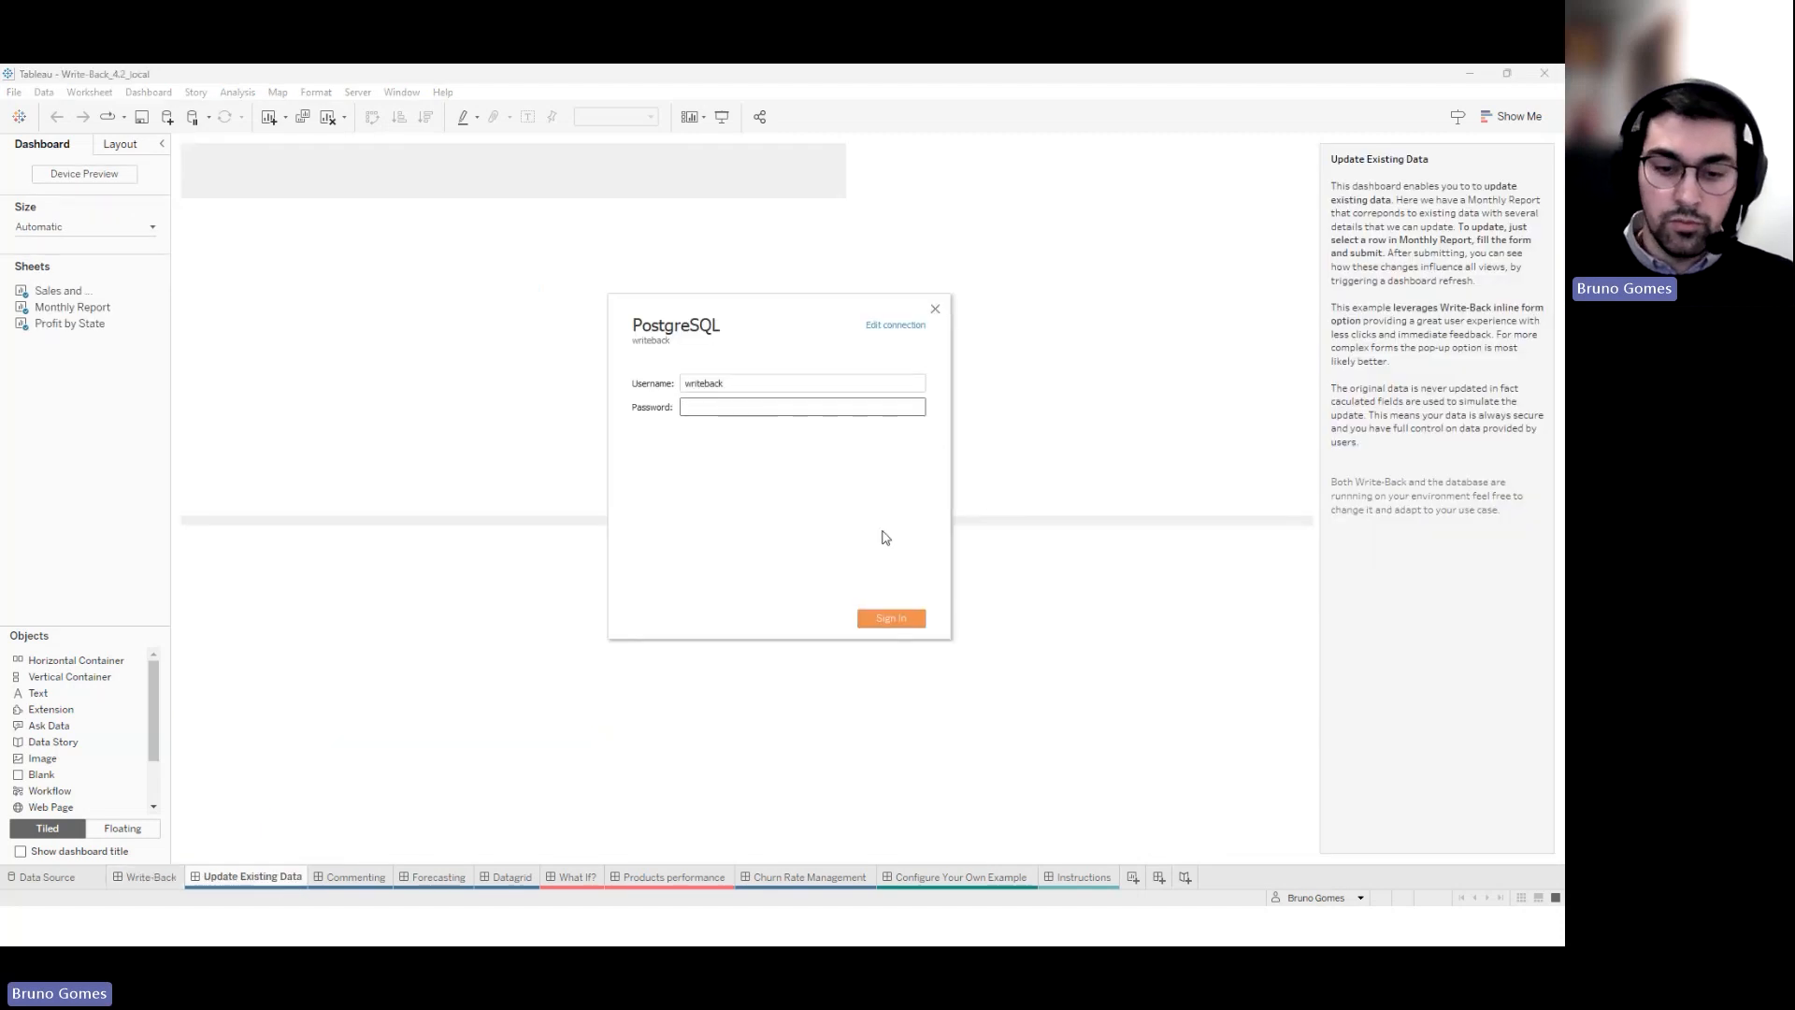
text(••••••)
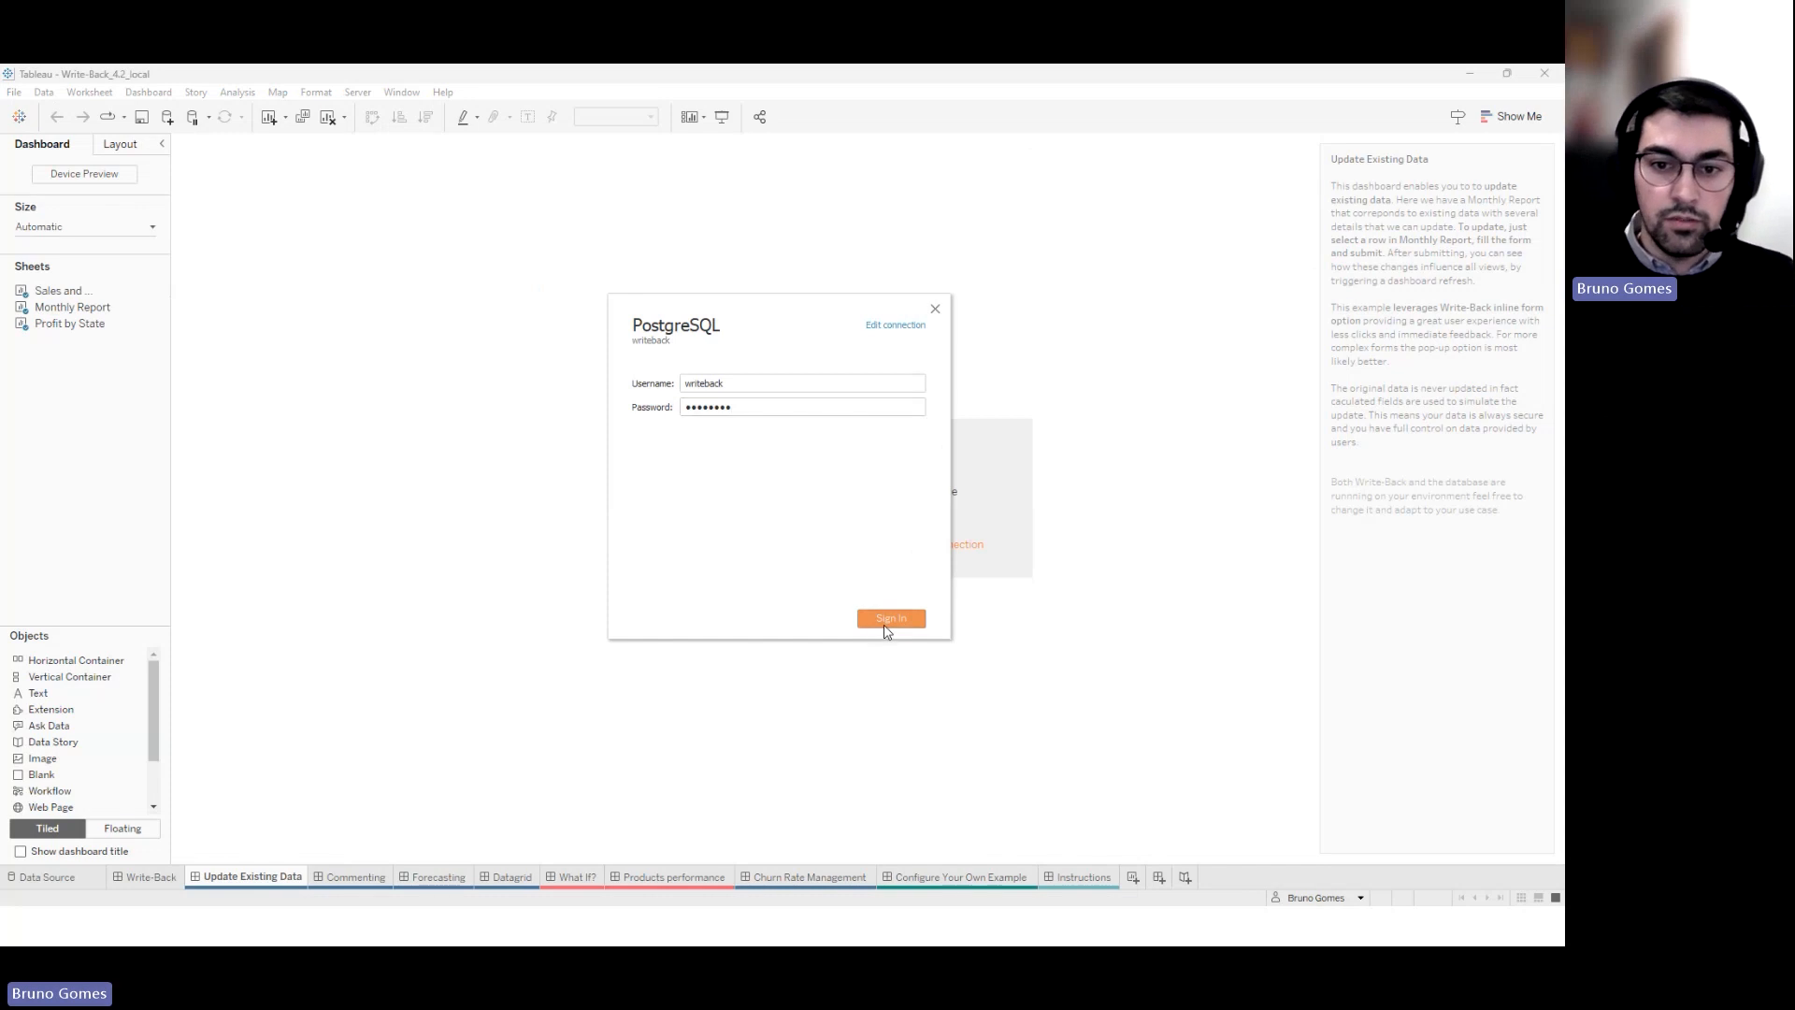
click(909, 620)
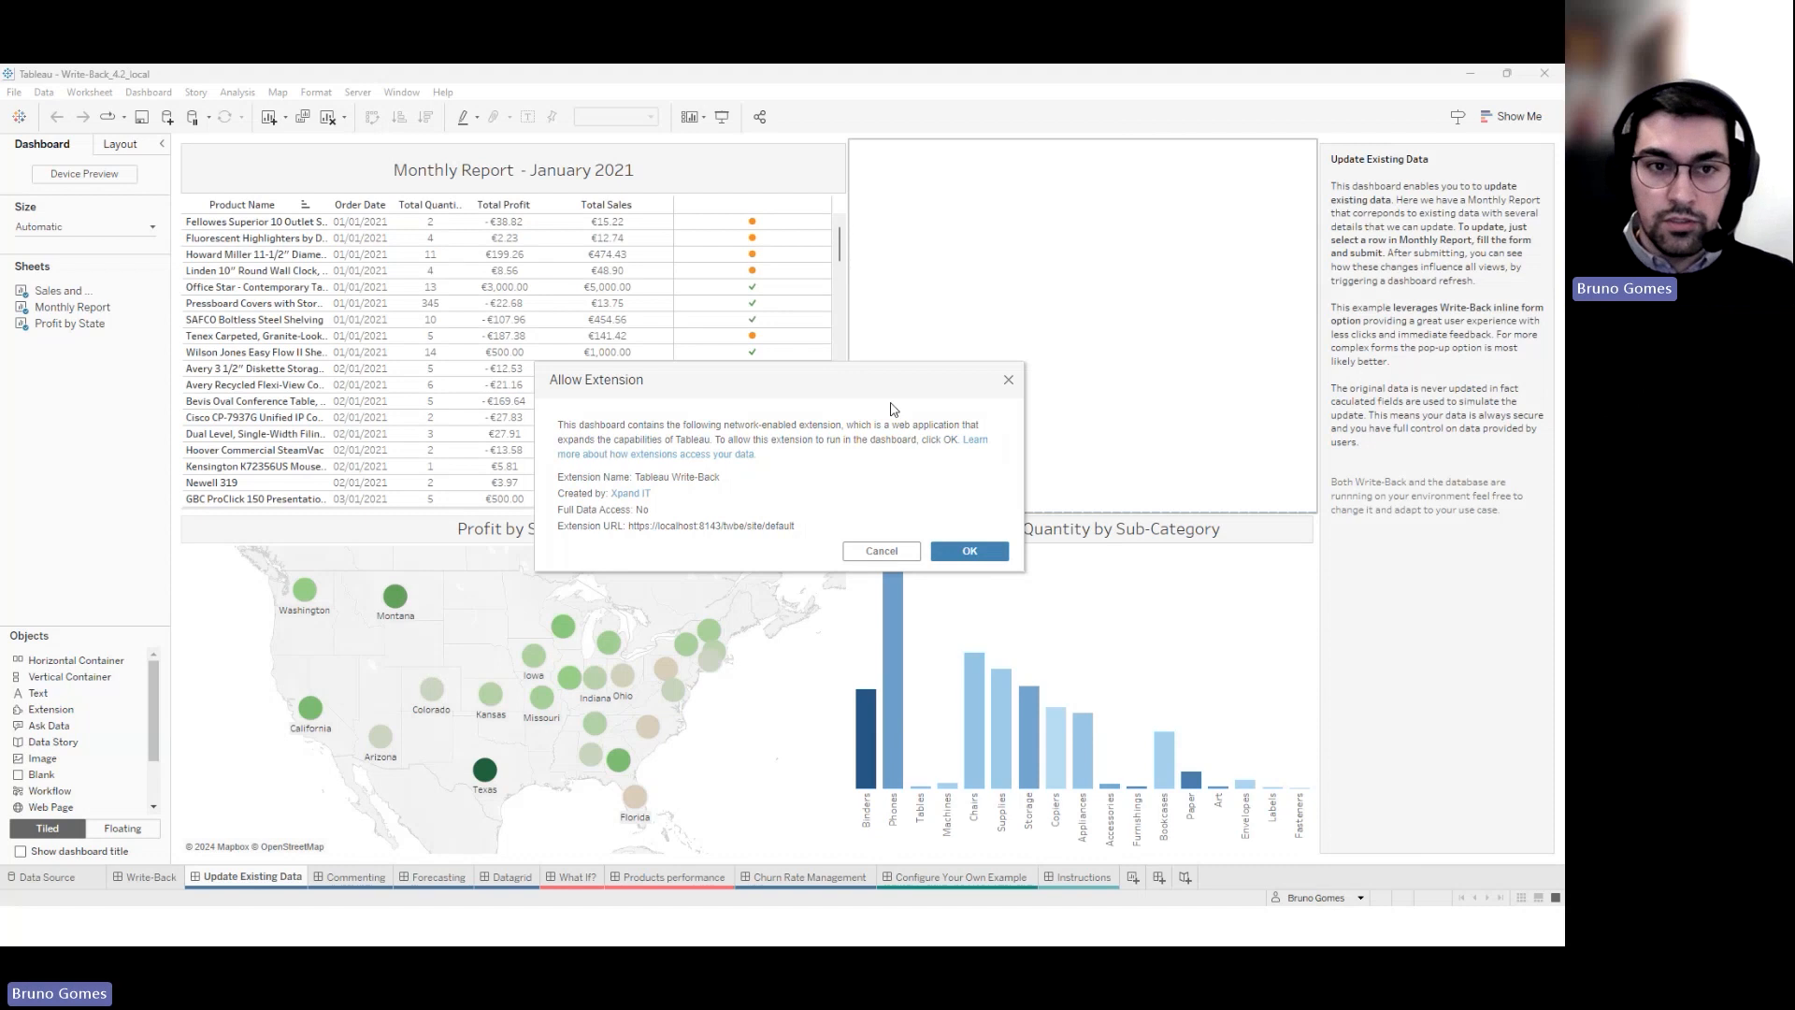
click(969, 550)
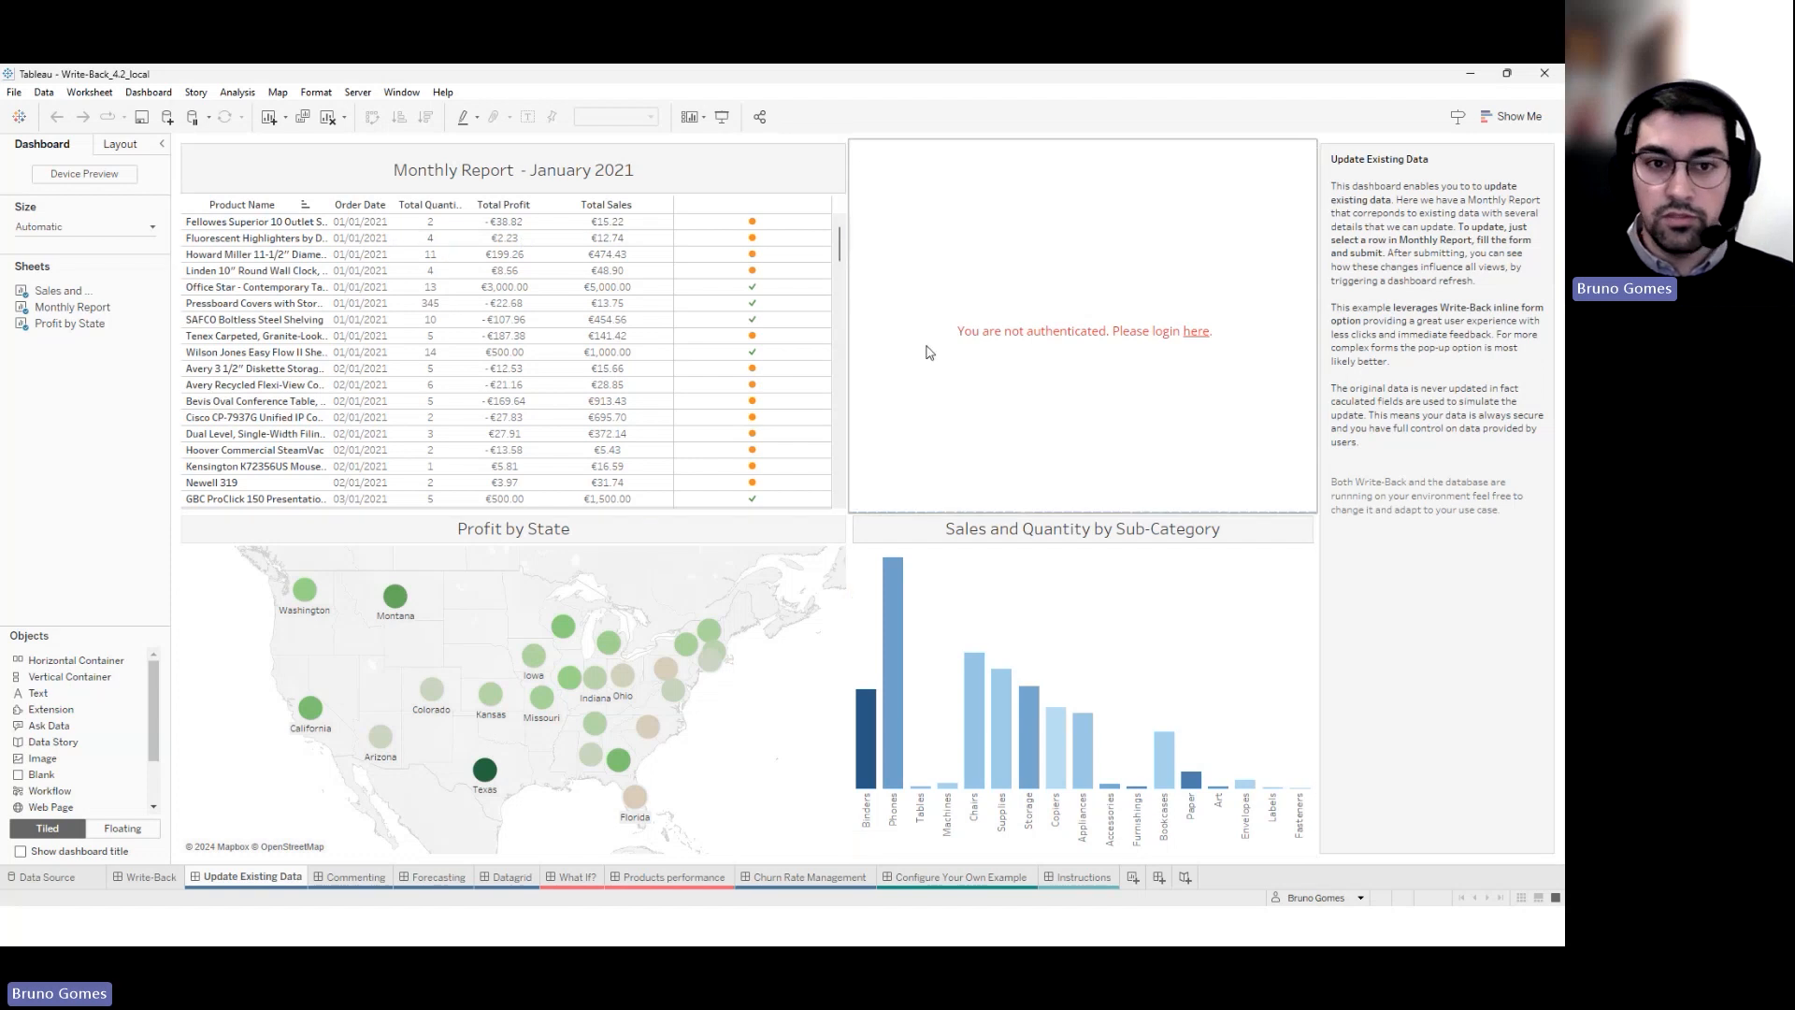
scroll(505, 356, down, 3)
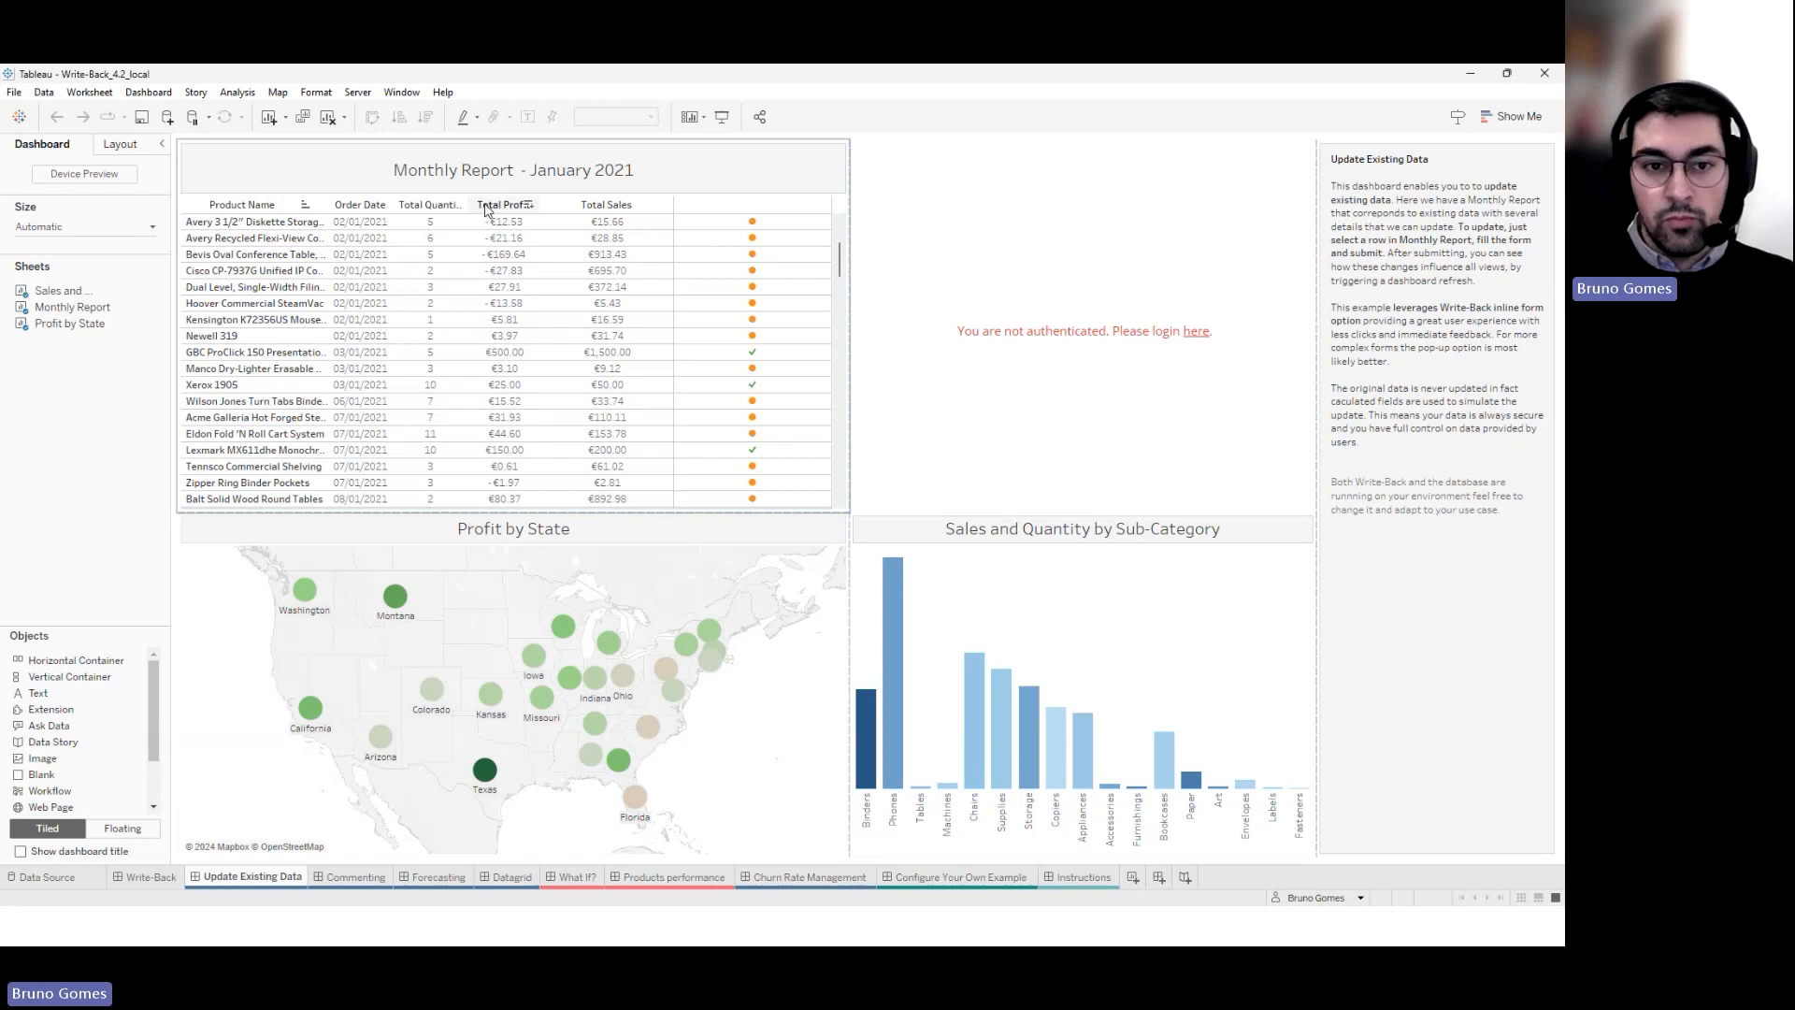
scroll(382, 309, down, 7)
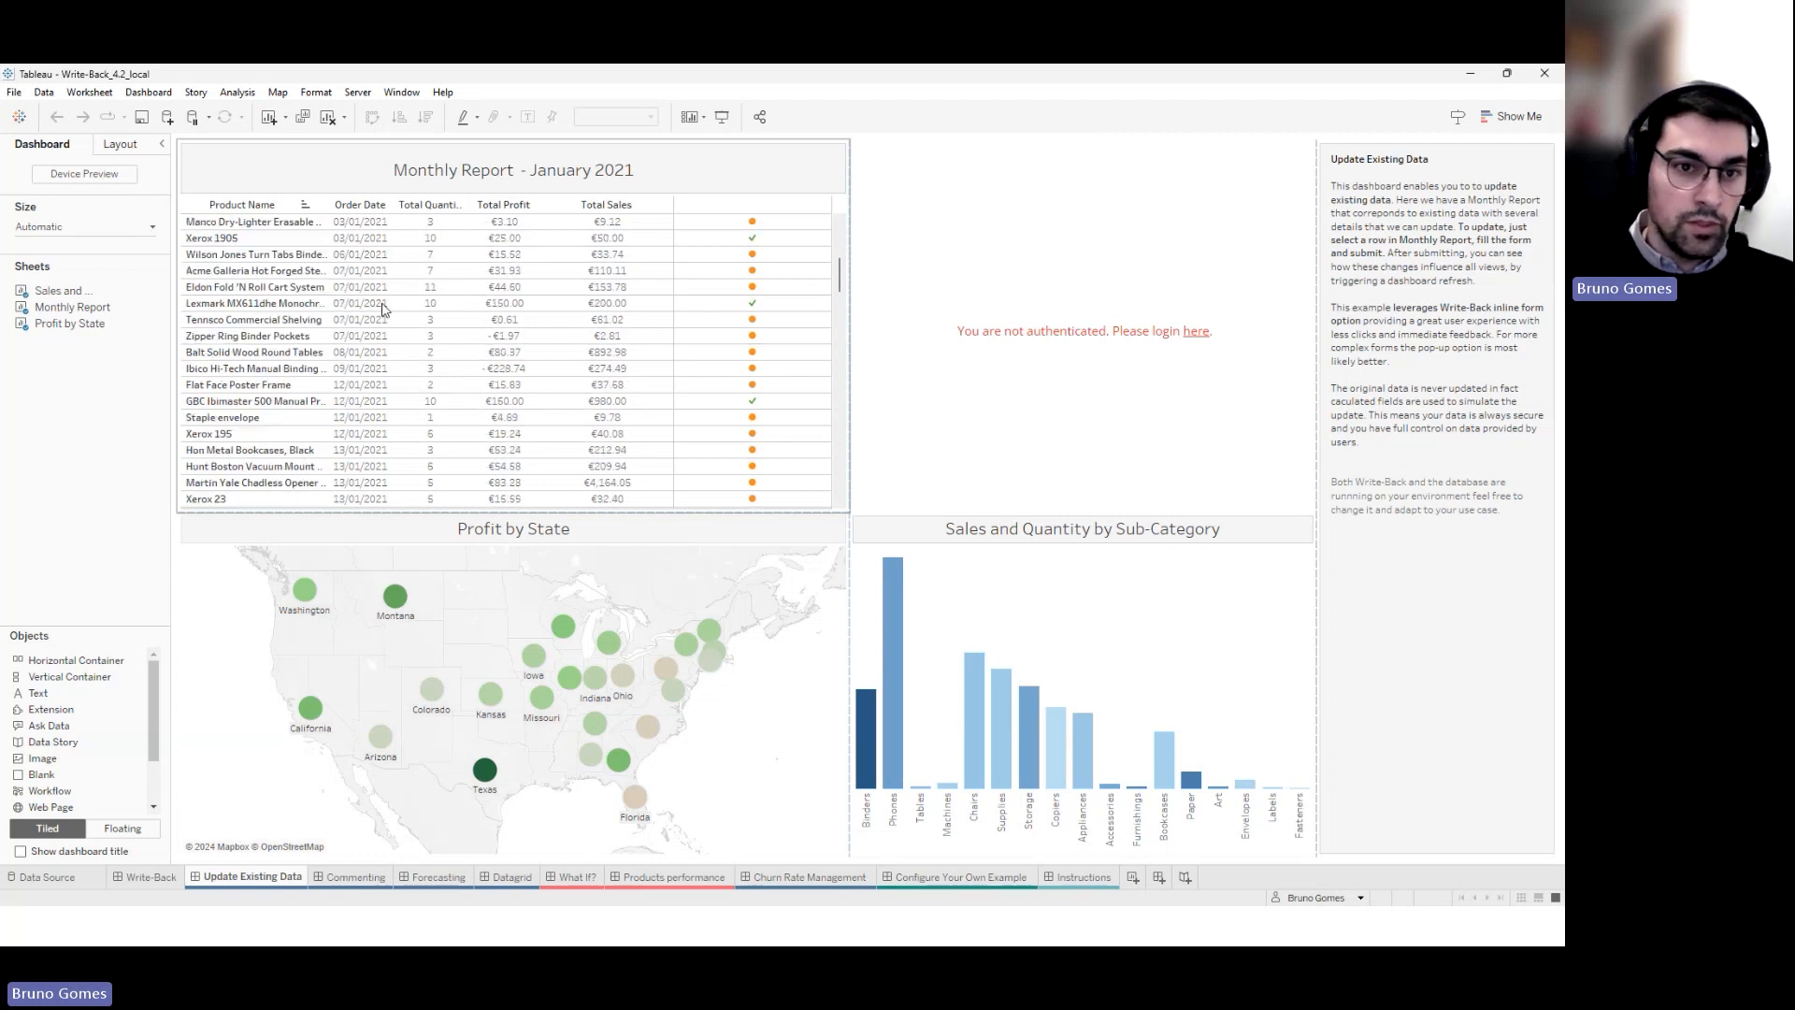
scroll(640, 342, up, 4)
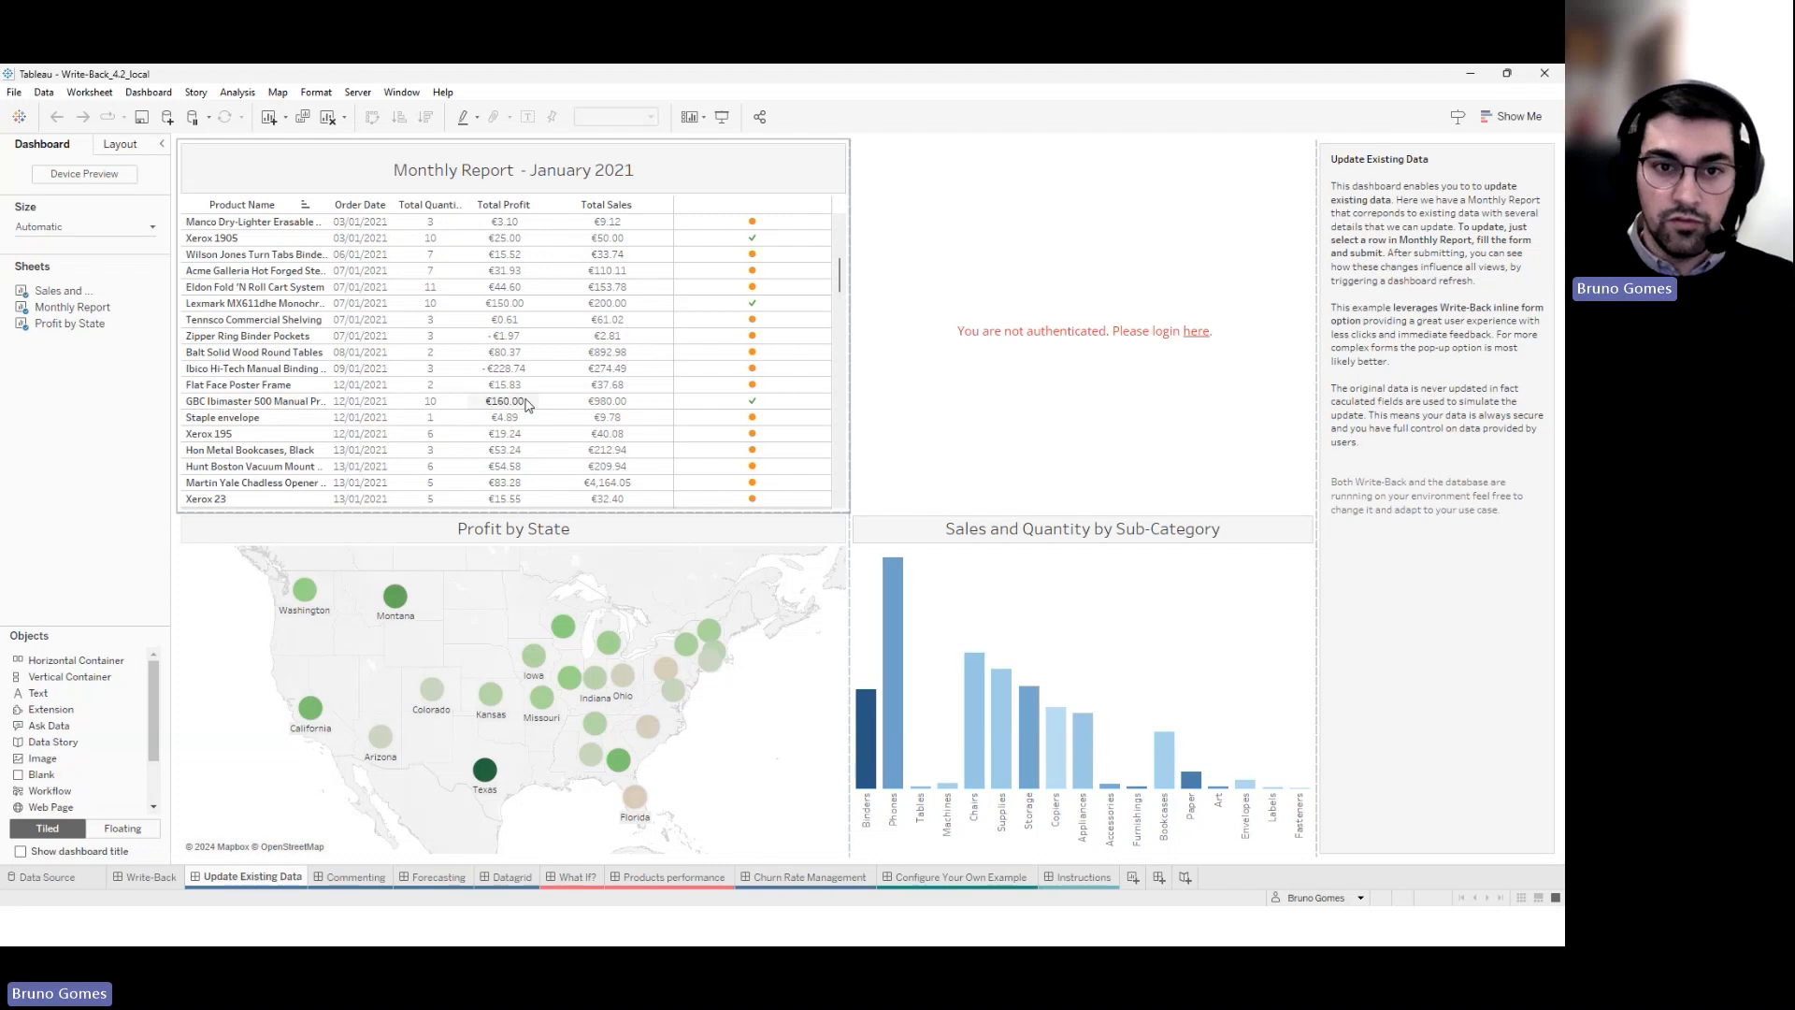
Log in to the Write-Back extension with the account's username and password
mouse_move(755, 377)
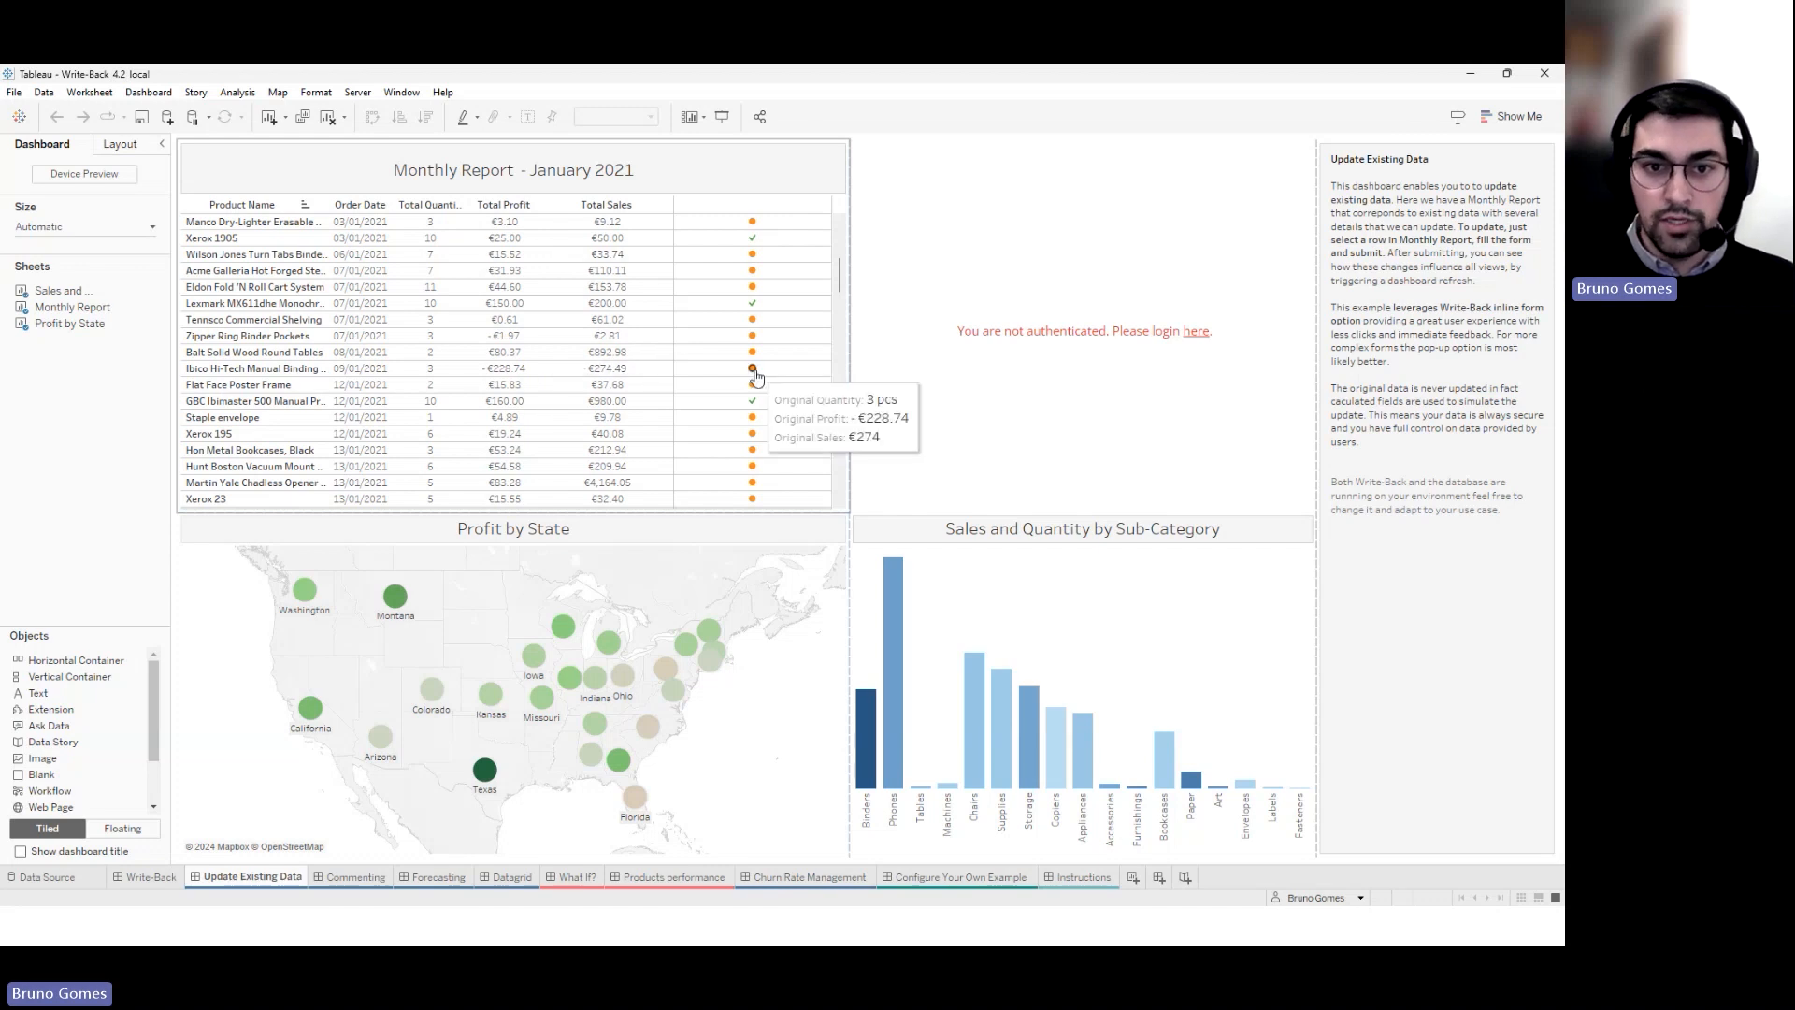
click(1195, 334)
click(1138, 300)
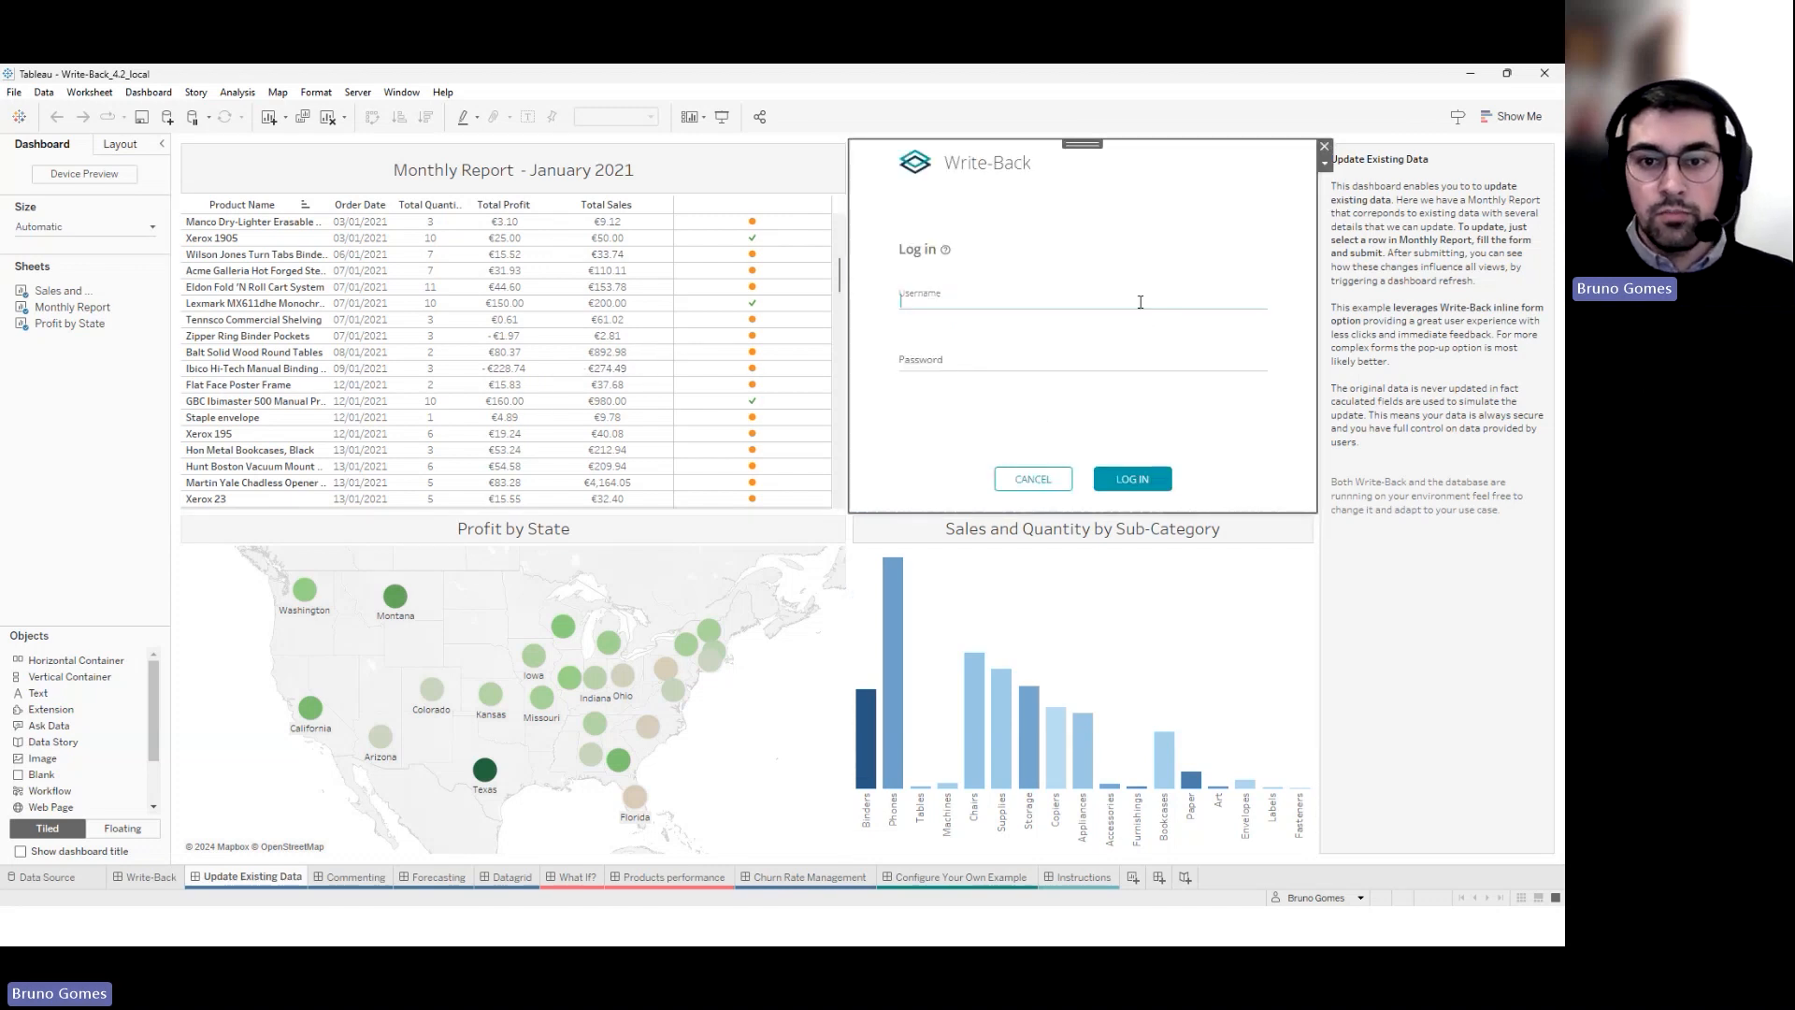
text(Alice)
key(Tab)
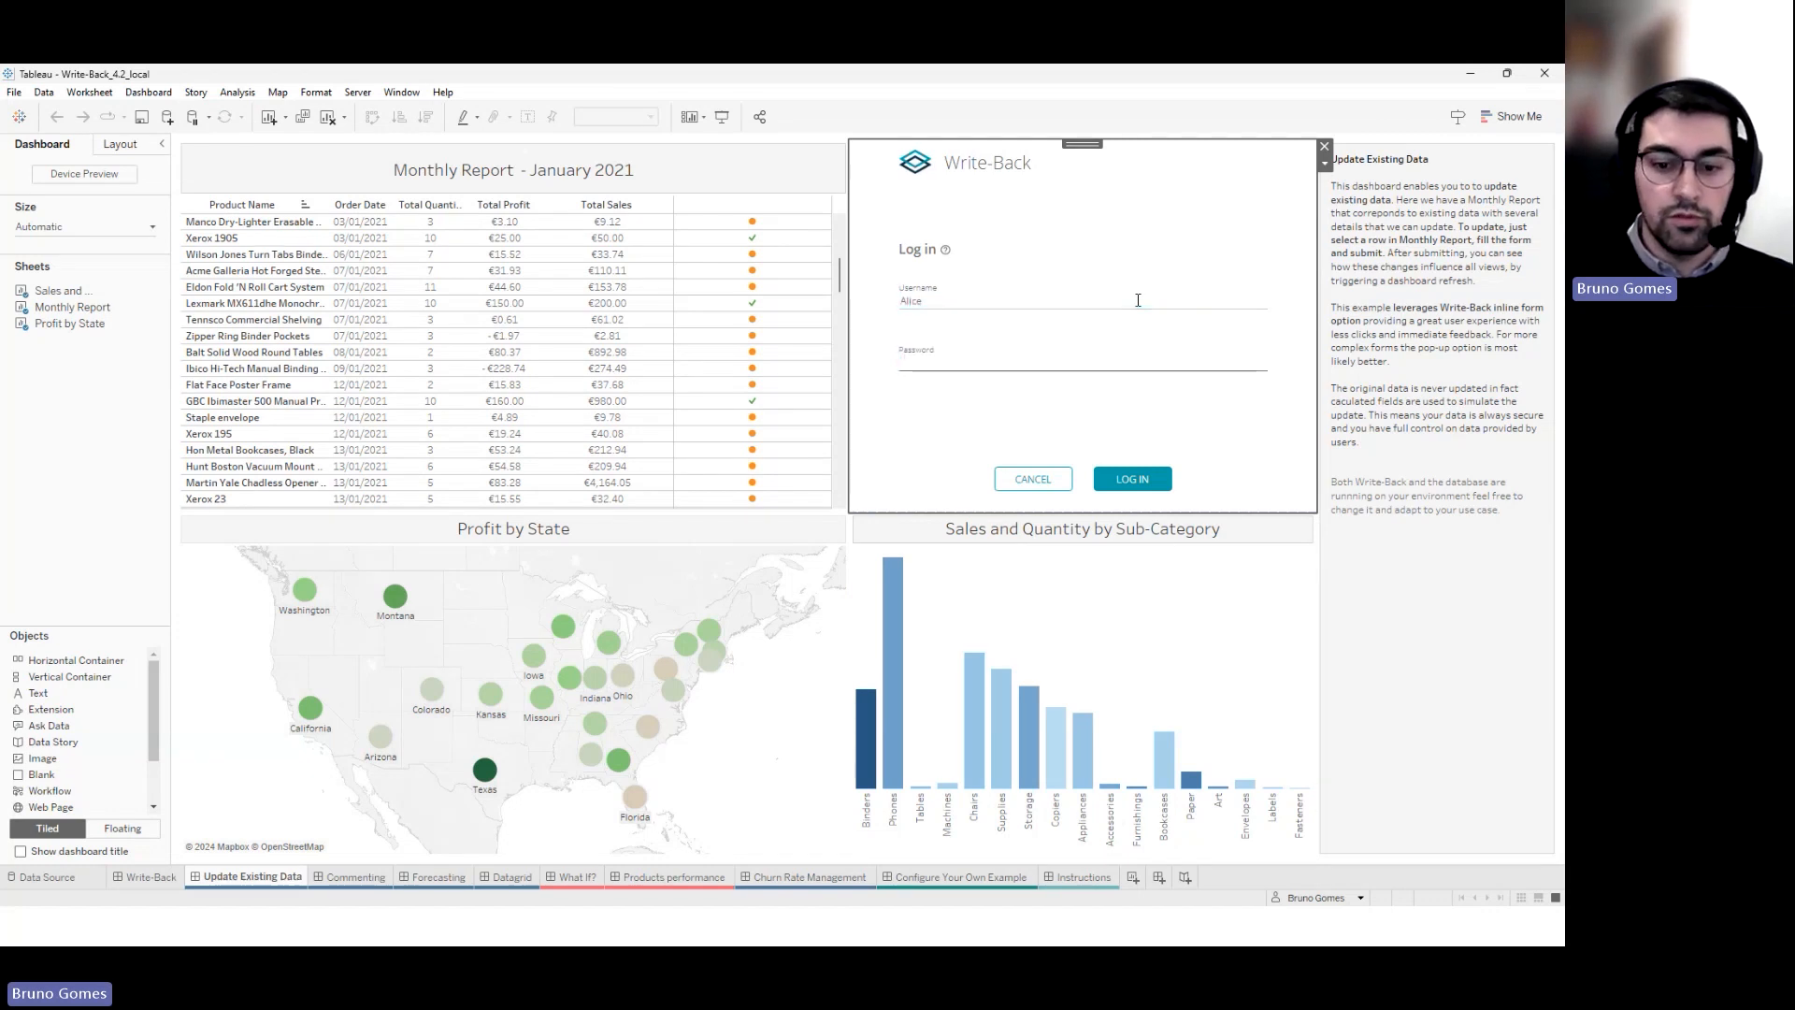
text(•••••••)
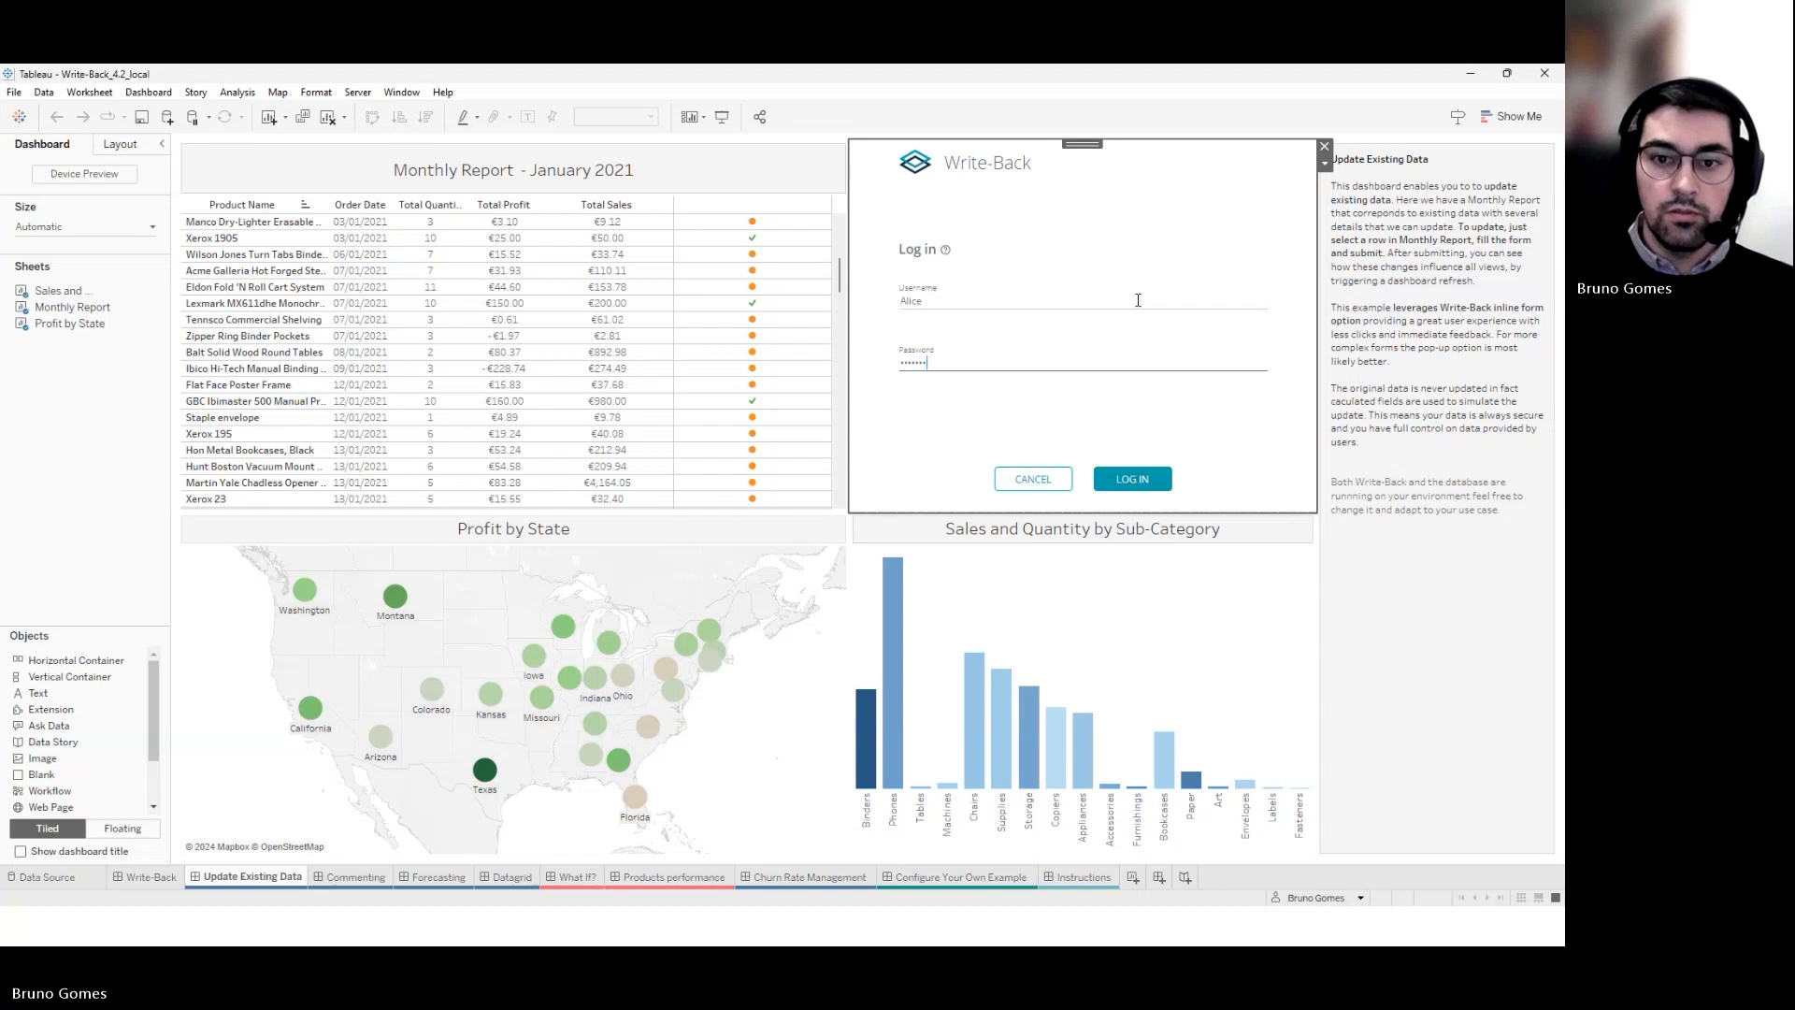
click(1127, 478)
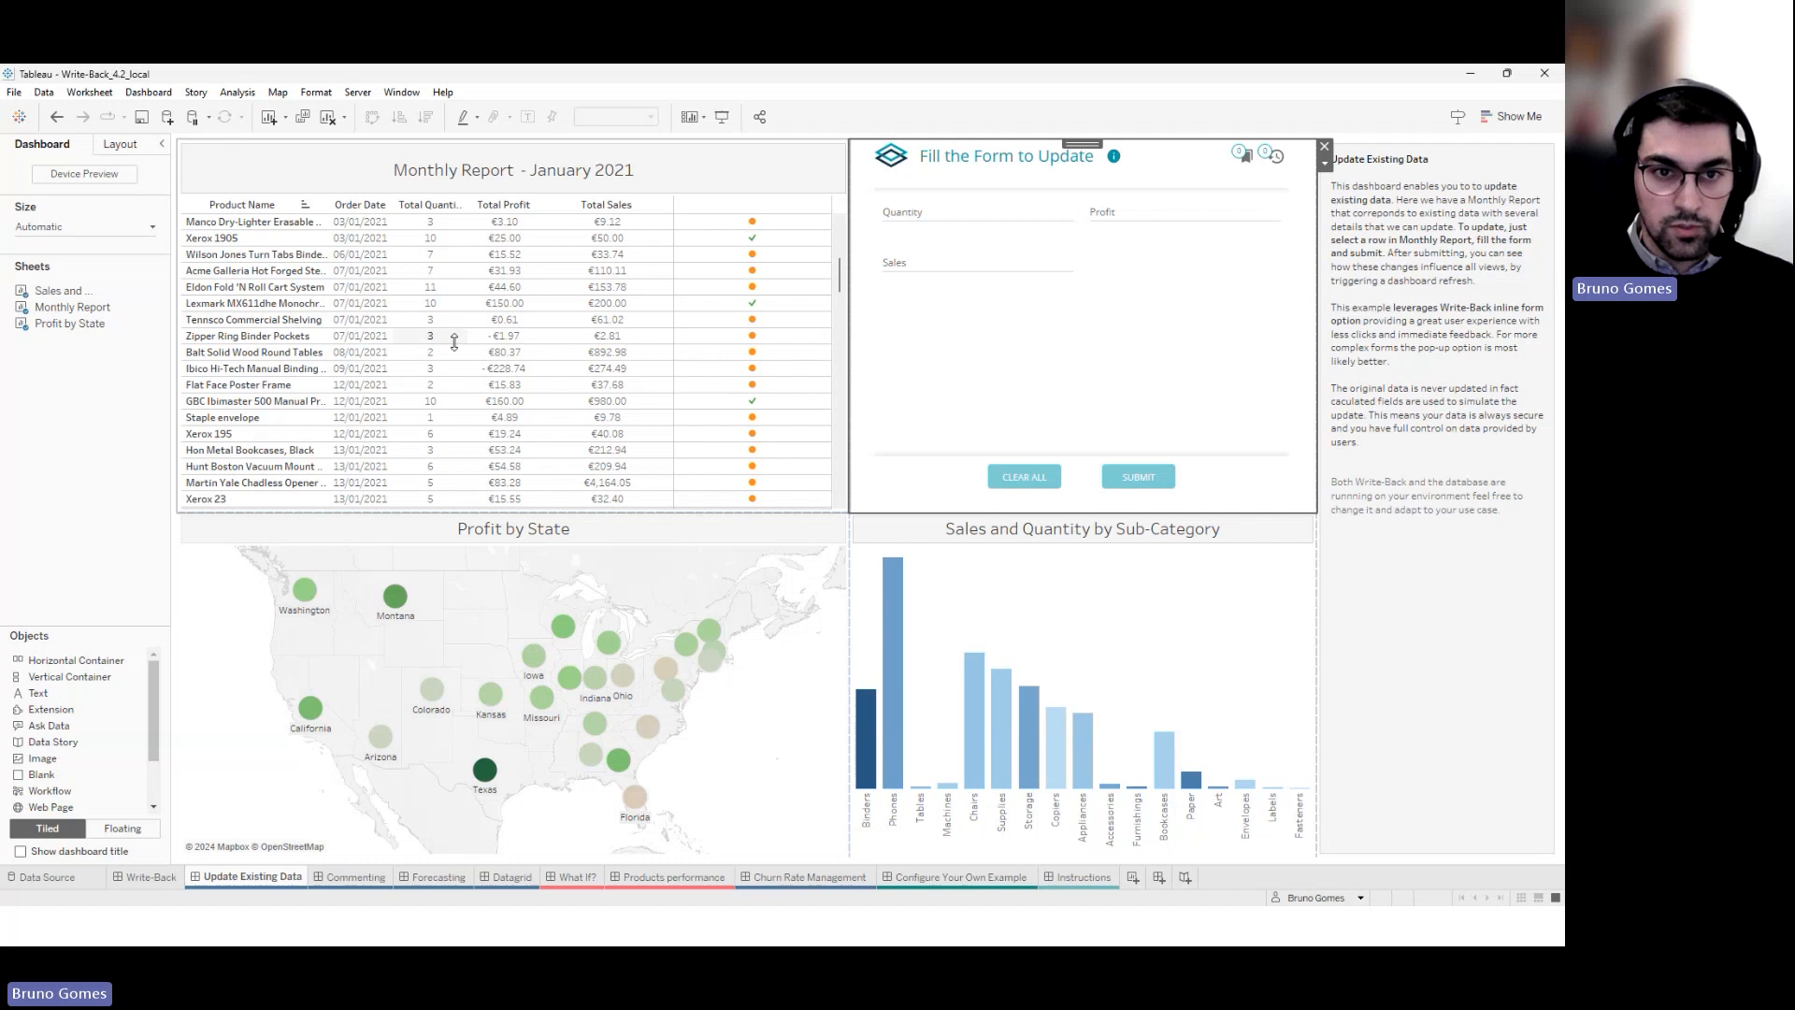
Submit Quantity 10, Profit 500, Sales 1000 for Tennsco with comment 'New values from the auditing company'
click(748, 320)
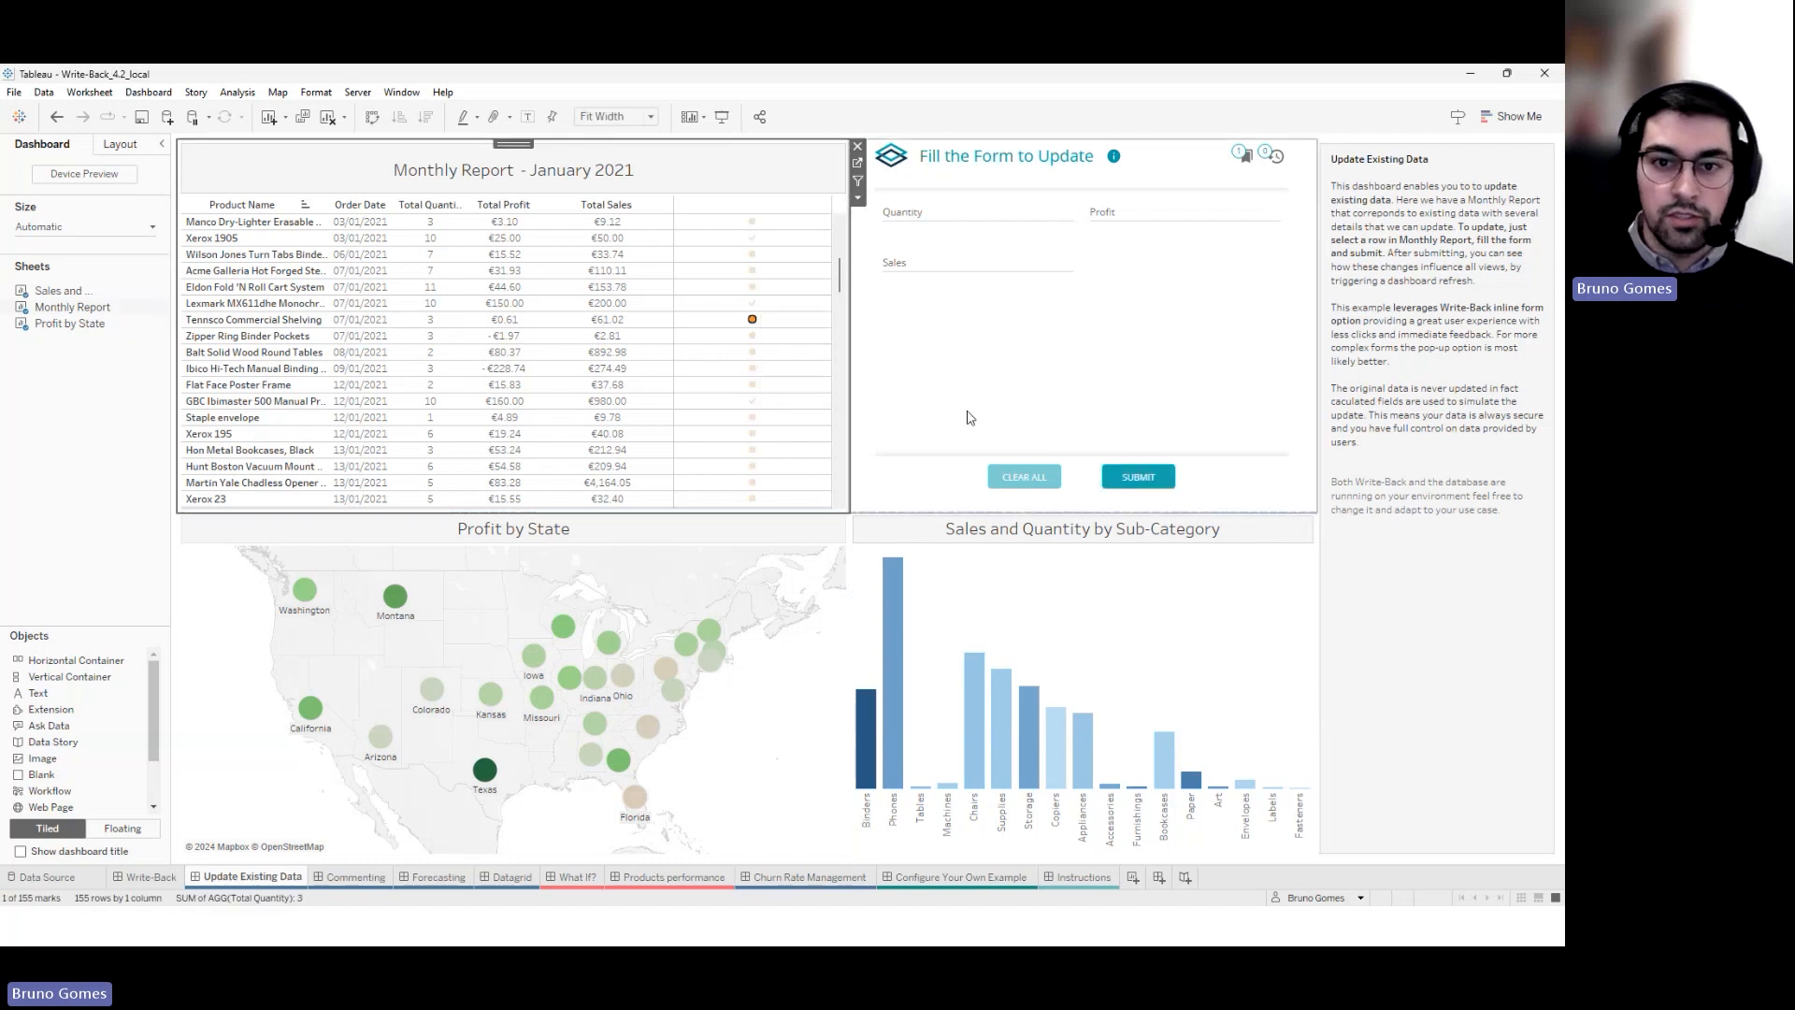
click(950, 214)
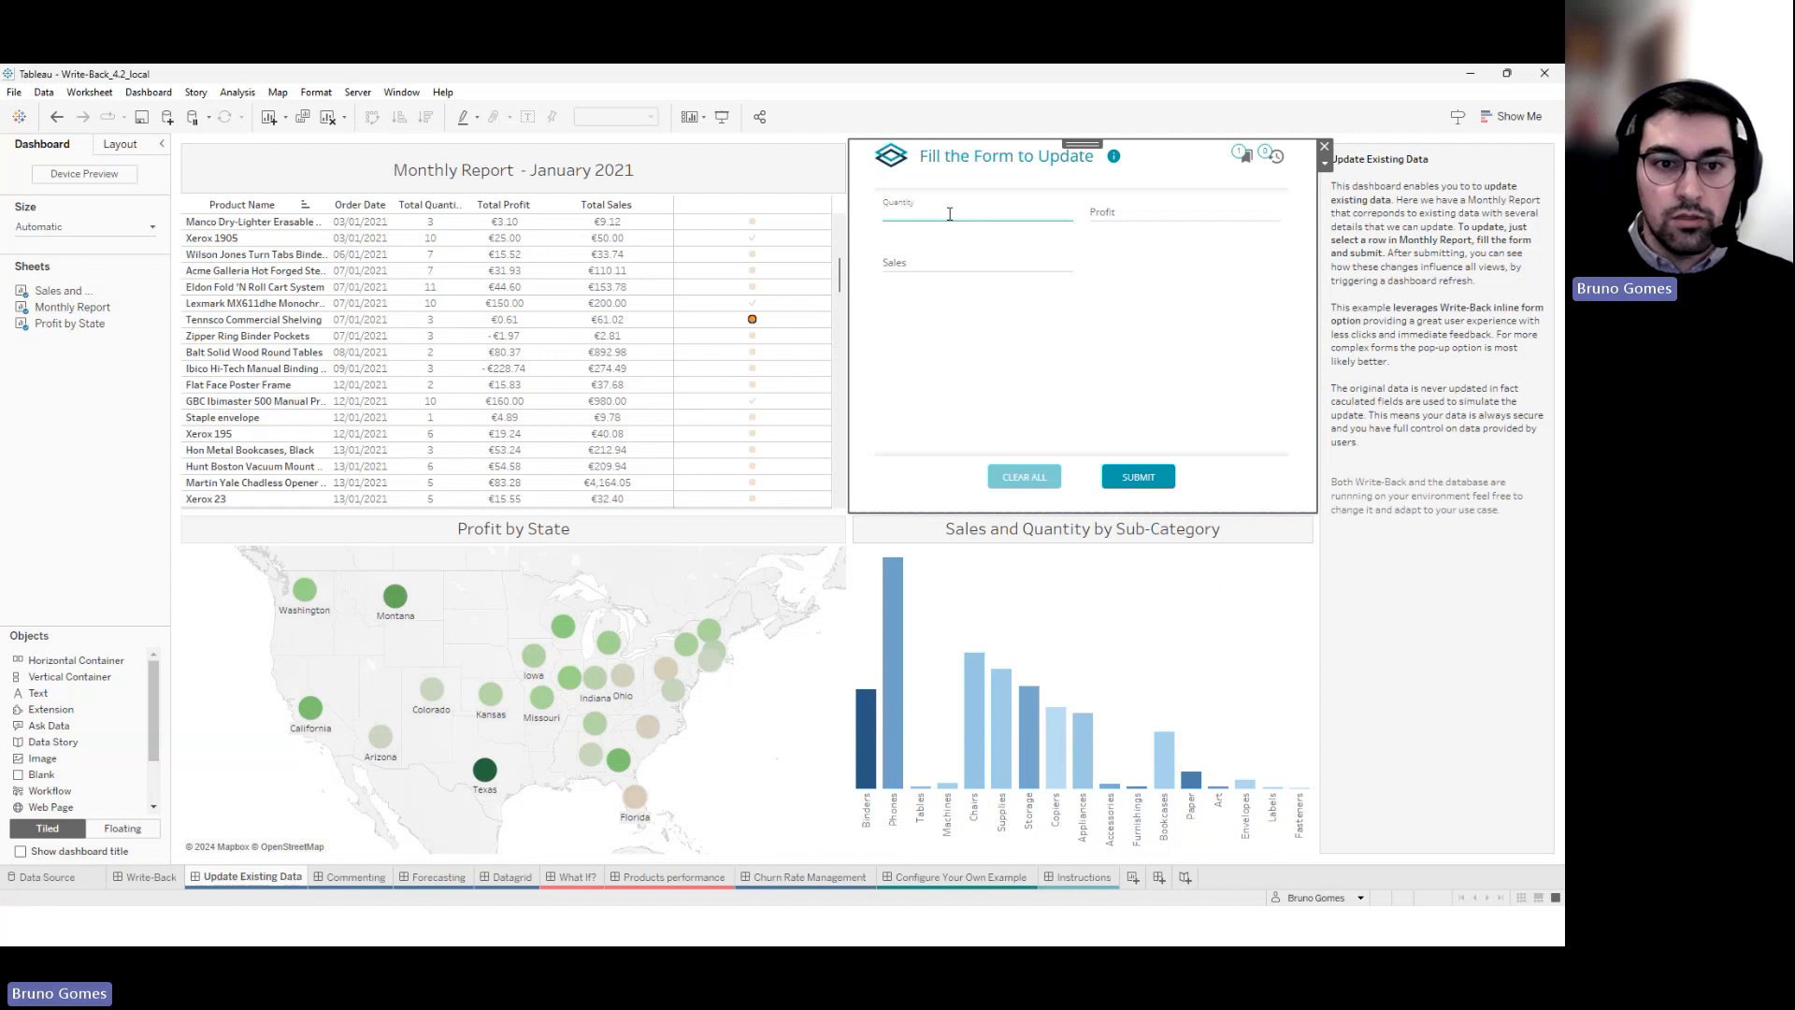
text(10)
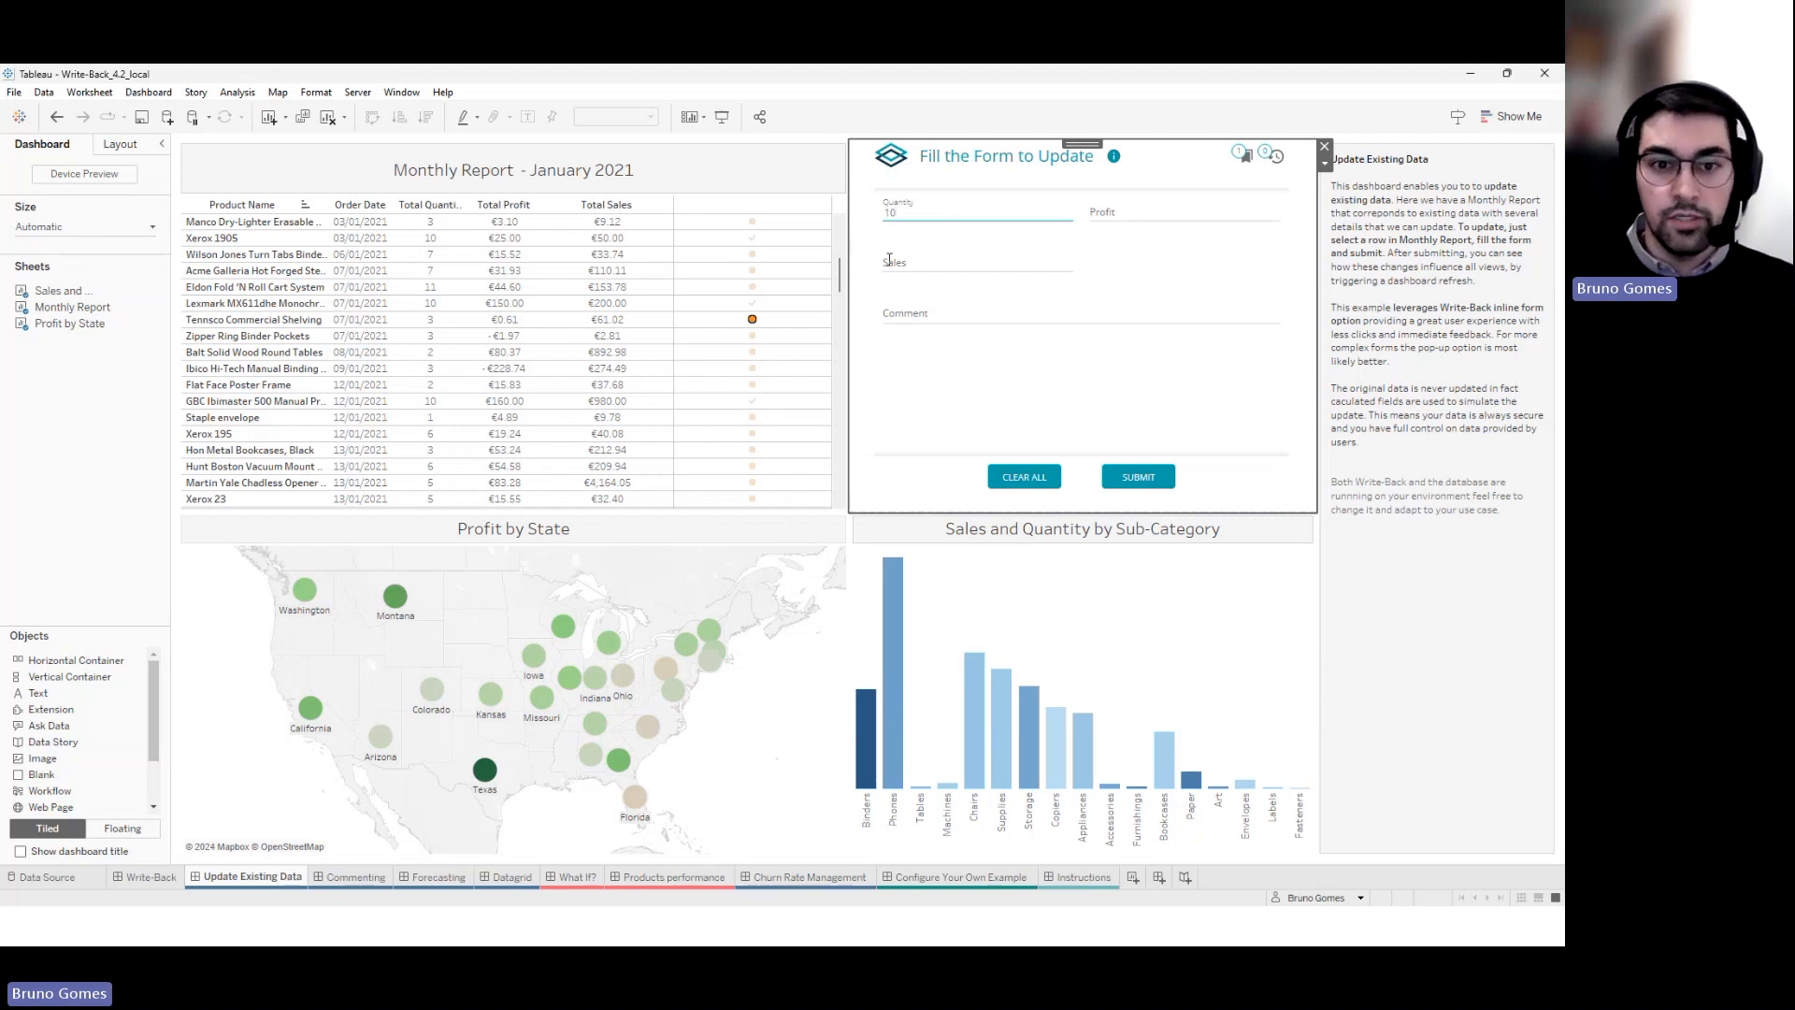
click(1151, 216)
text(500)
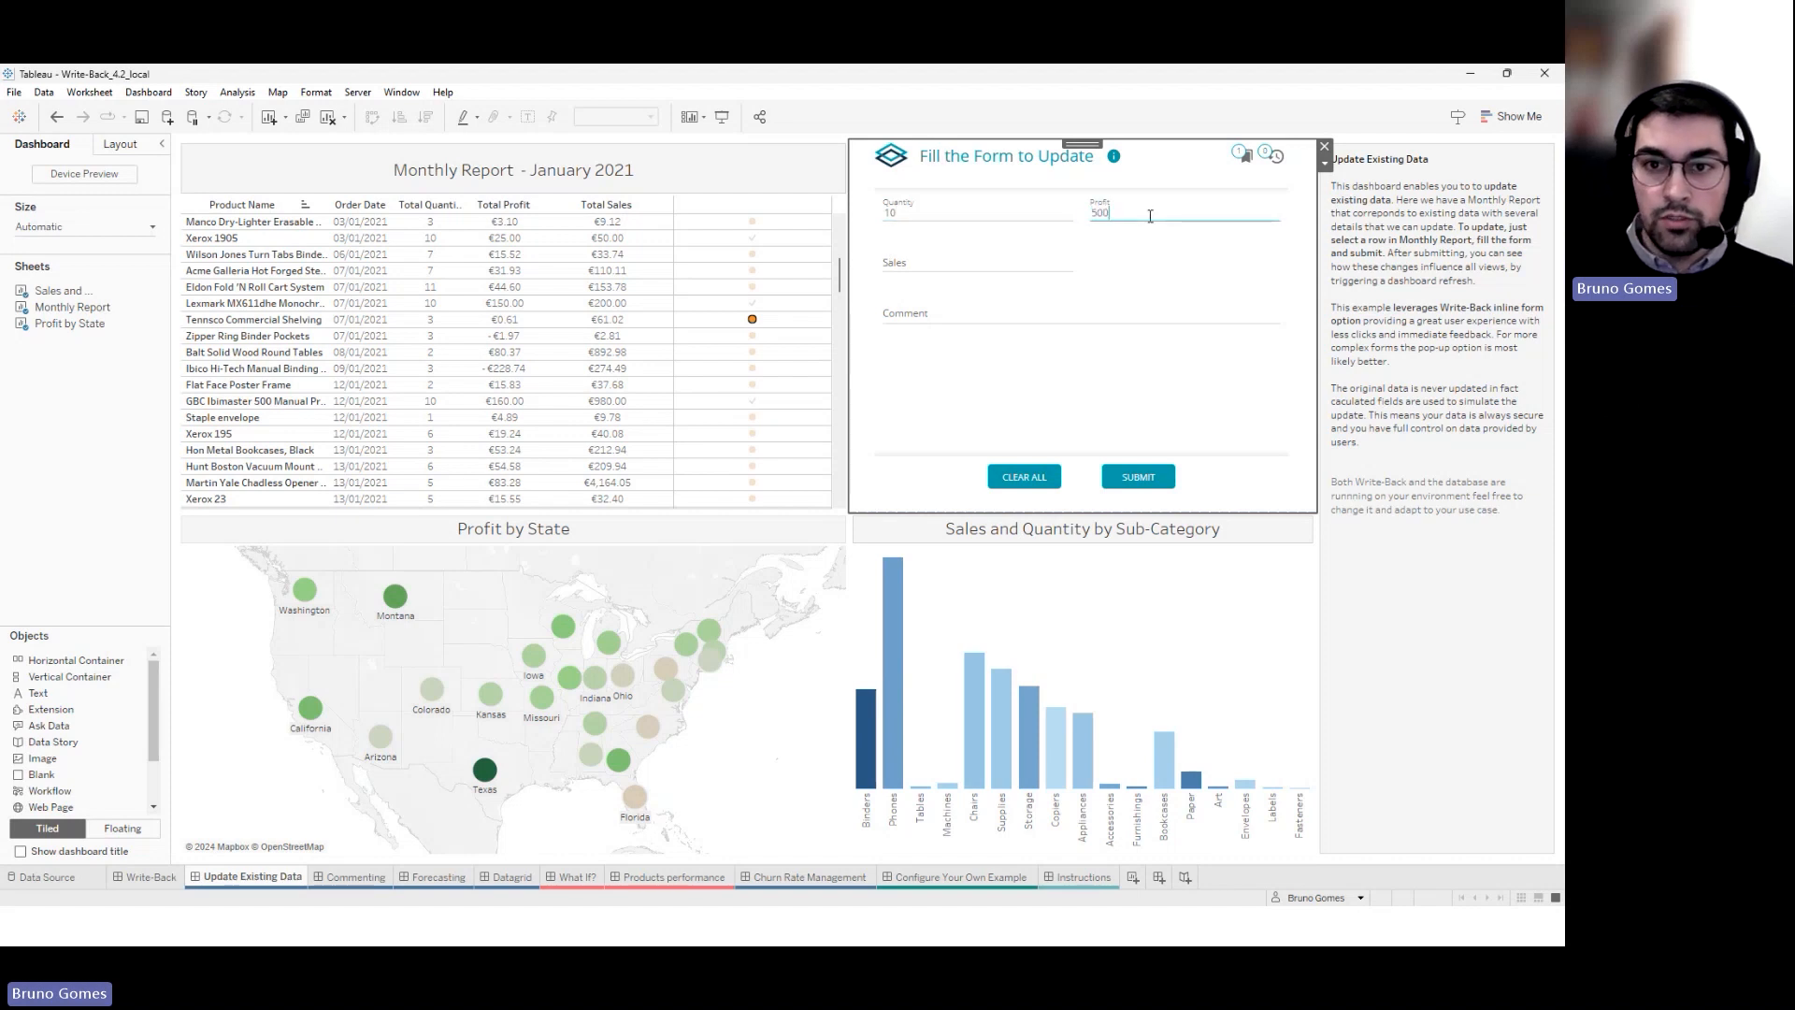
click(977, 260)
text(1000)
click(948, 309)
text(New values from the auditing company)
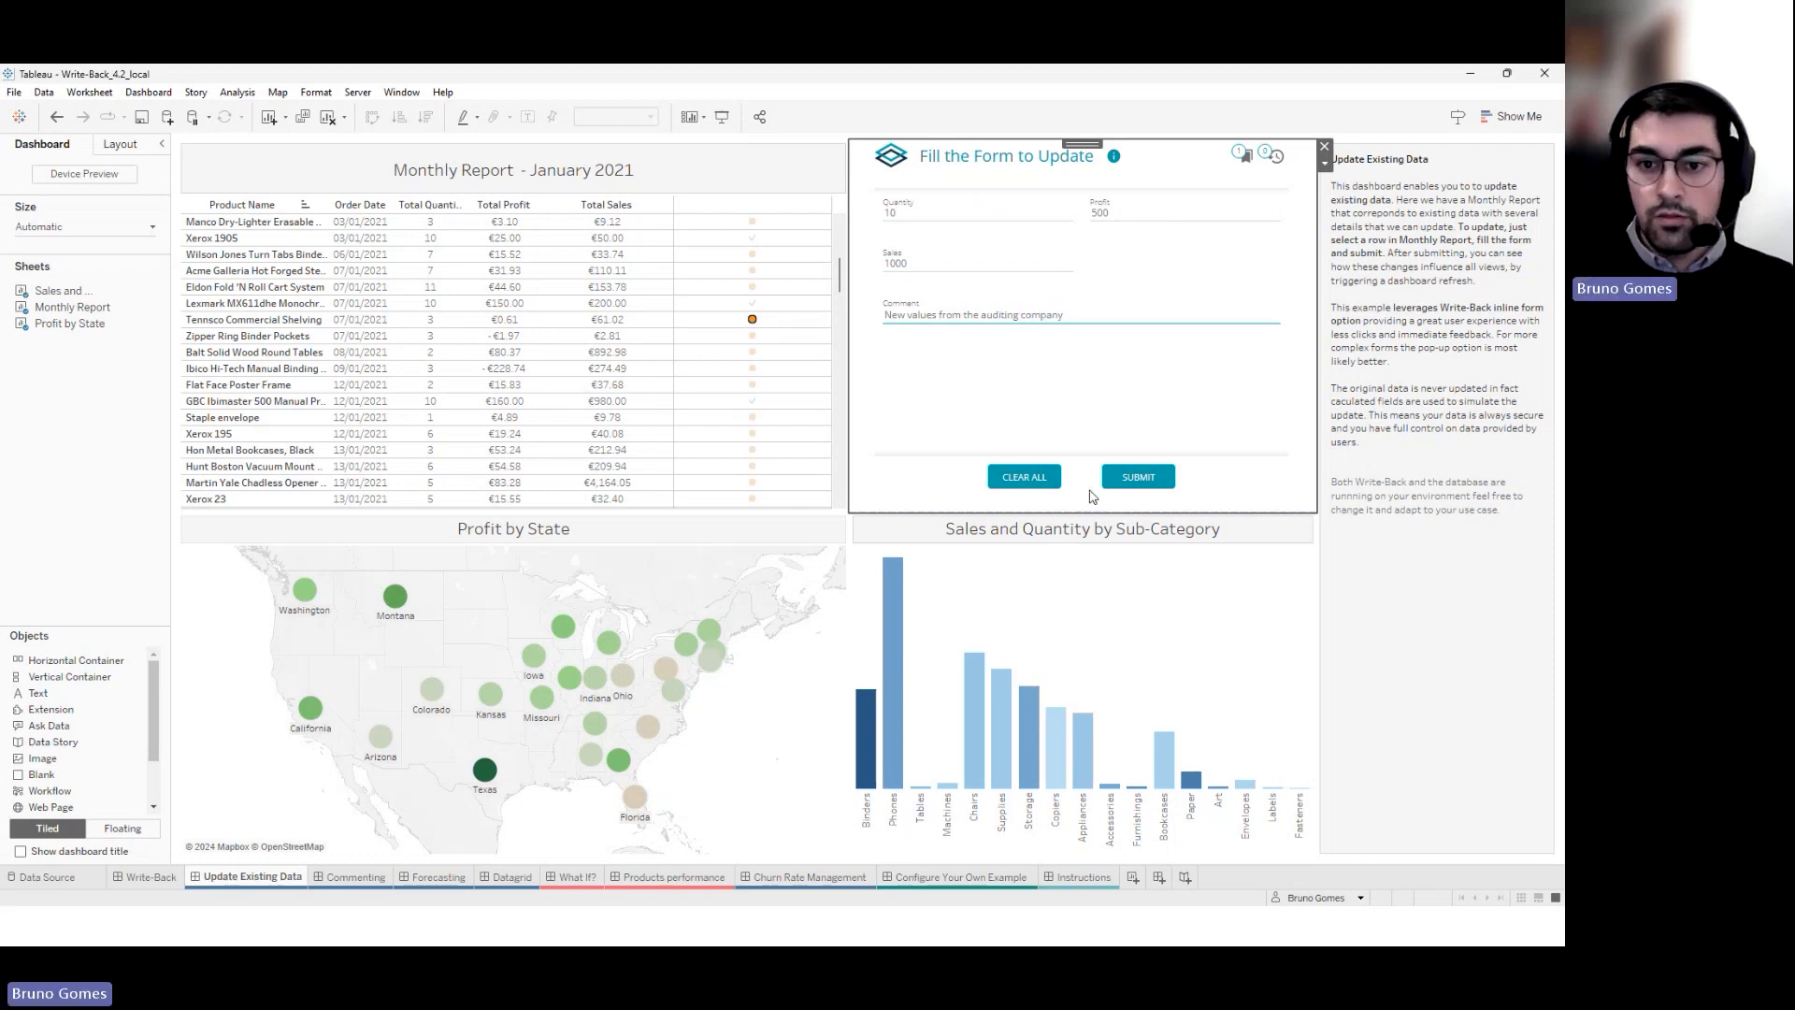
click(1148, 479)
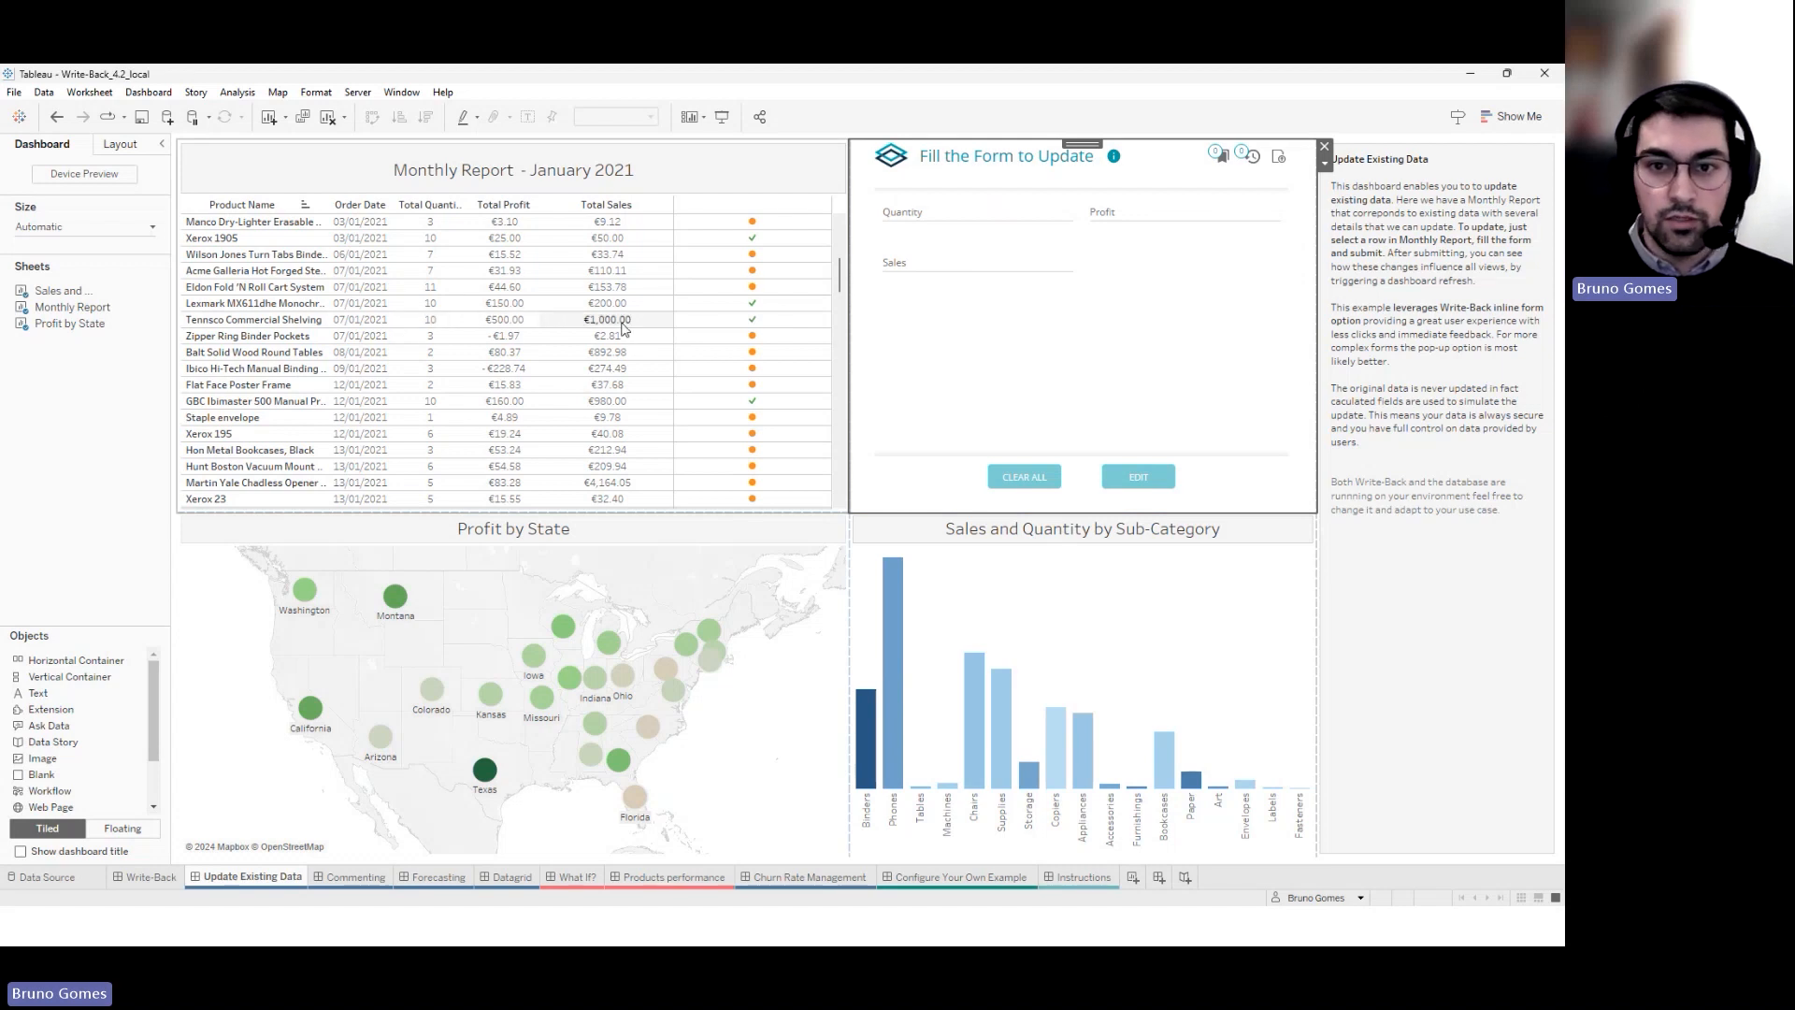
Check the updated Tennsco row's original values, then move to the Commenting dashboard
mouse_move(758, 324)
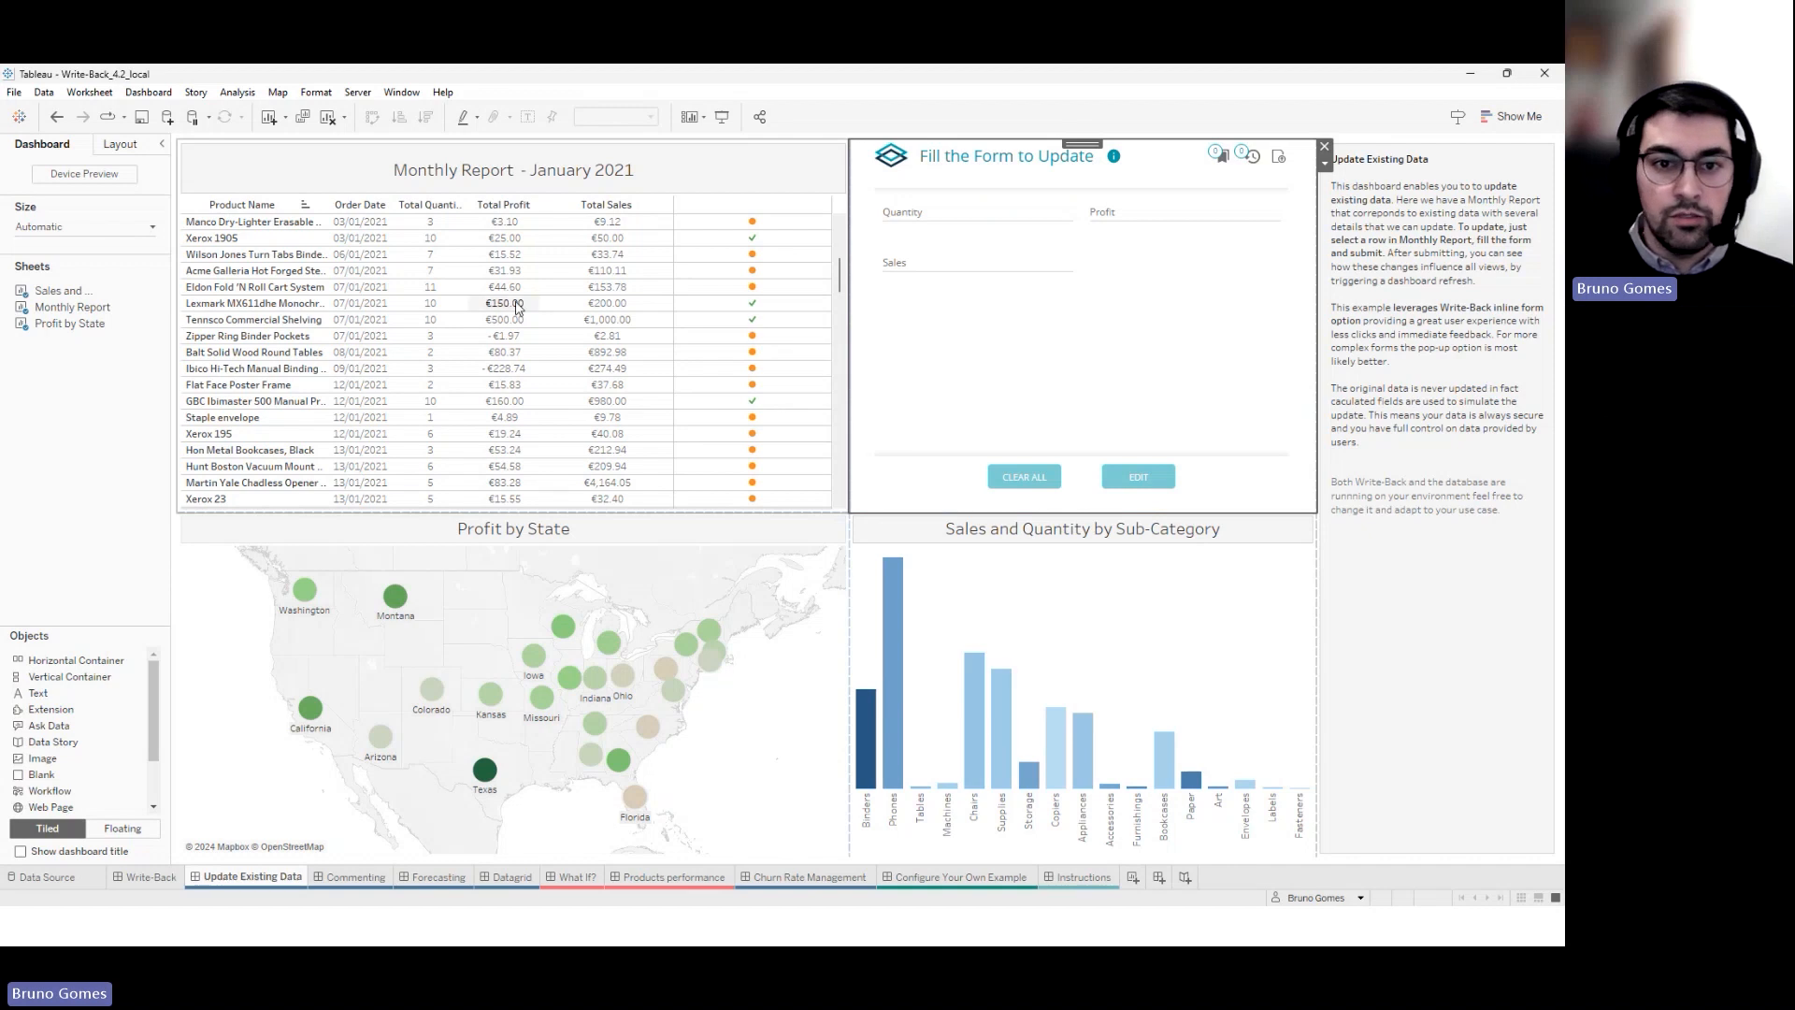
scroll(764, 398, down, 2)
scroll(764, 399, up, 3)
scroll(739, 346, down, 1)
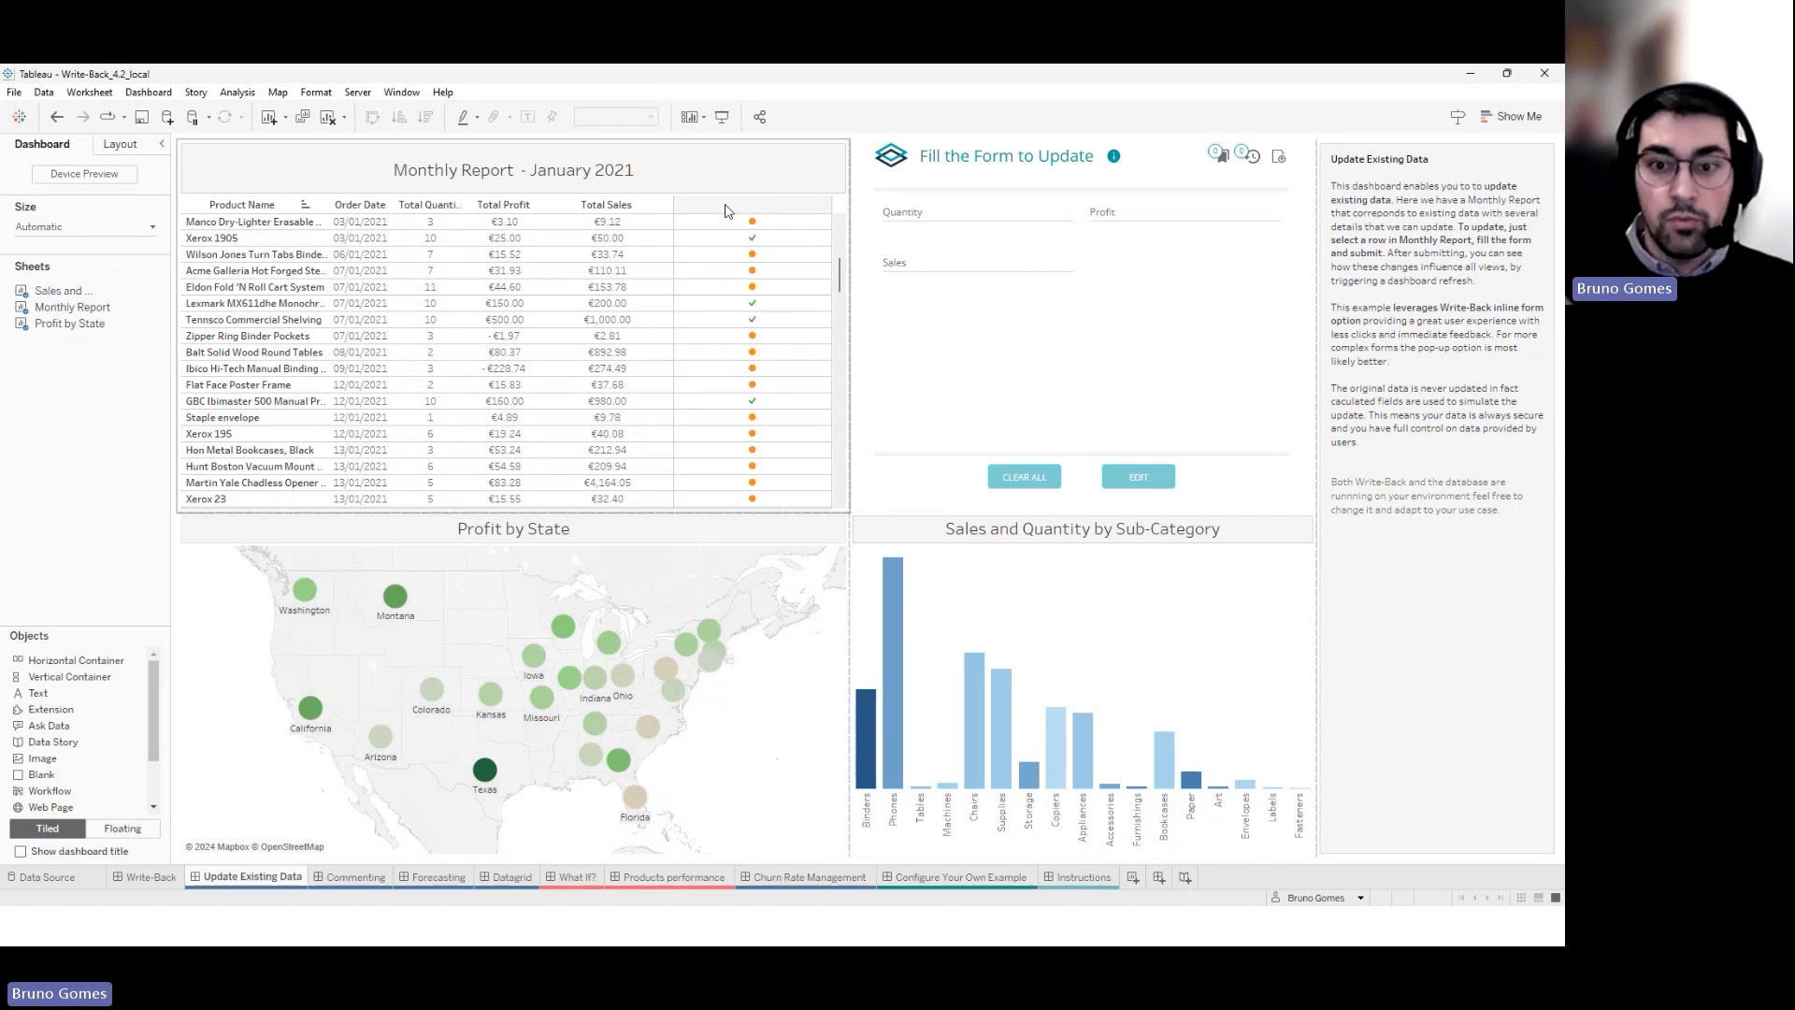
click(355, 877)
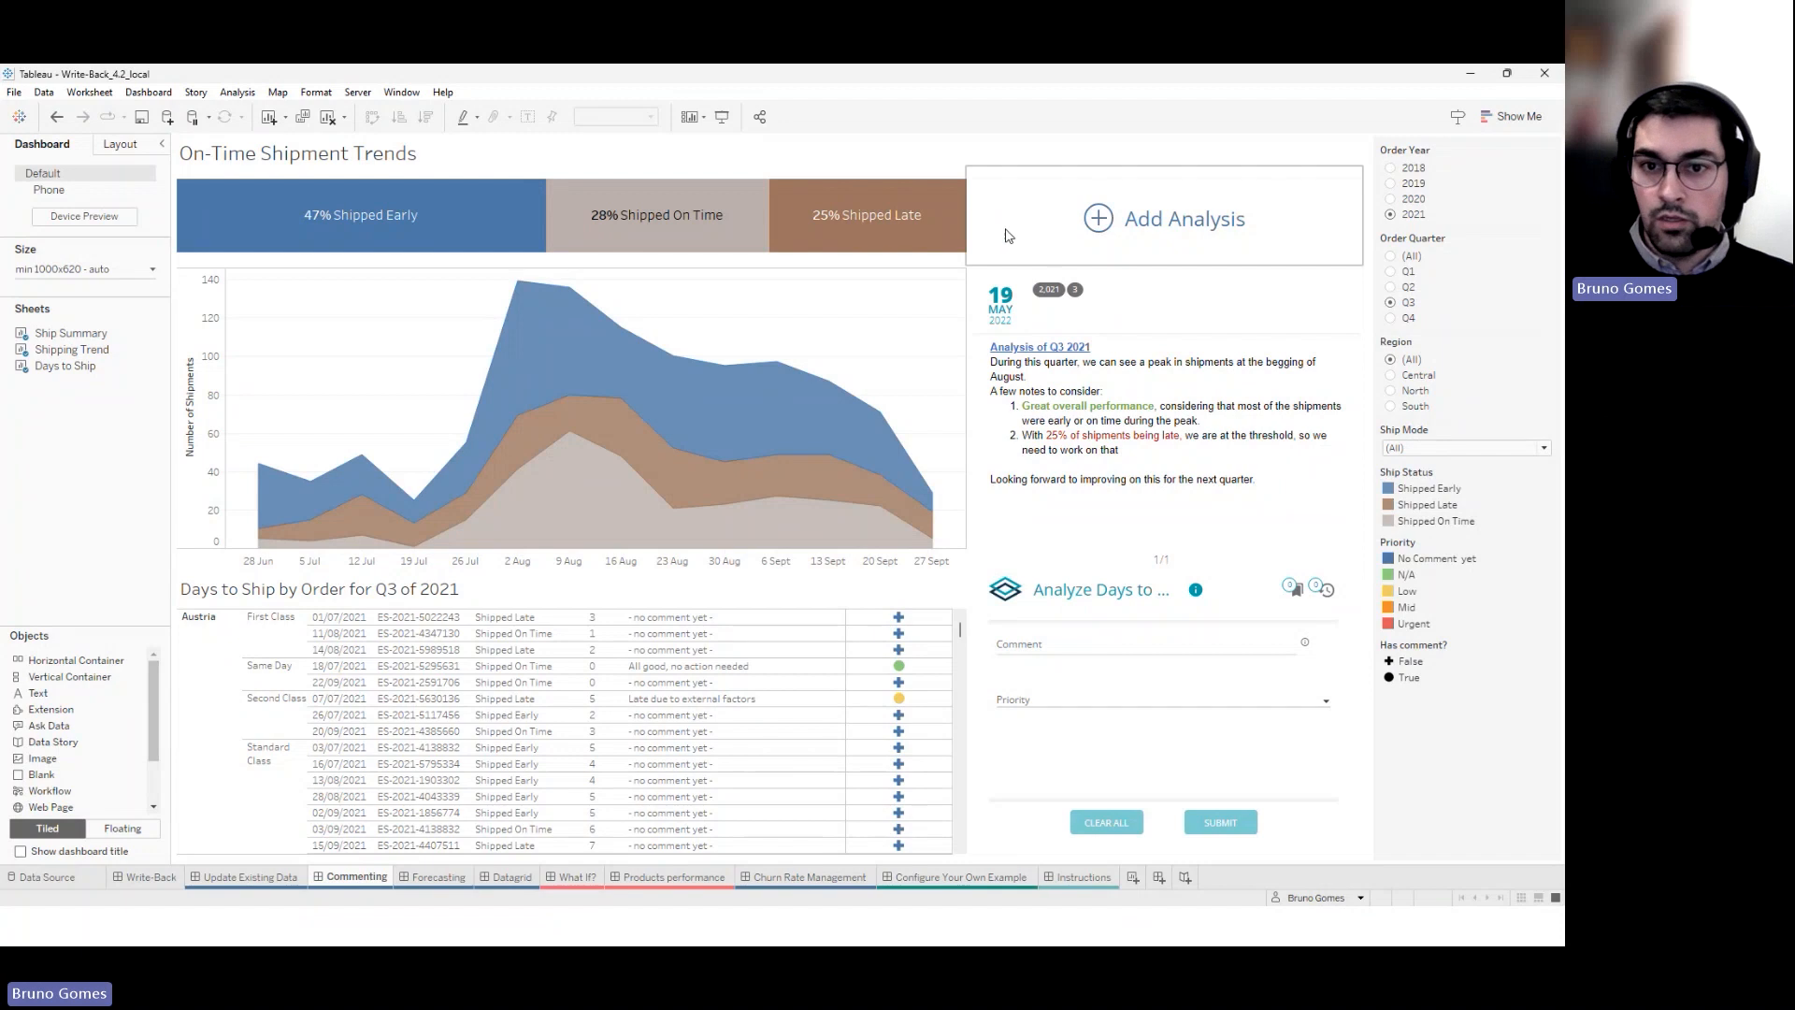
click(1100, 222)
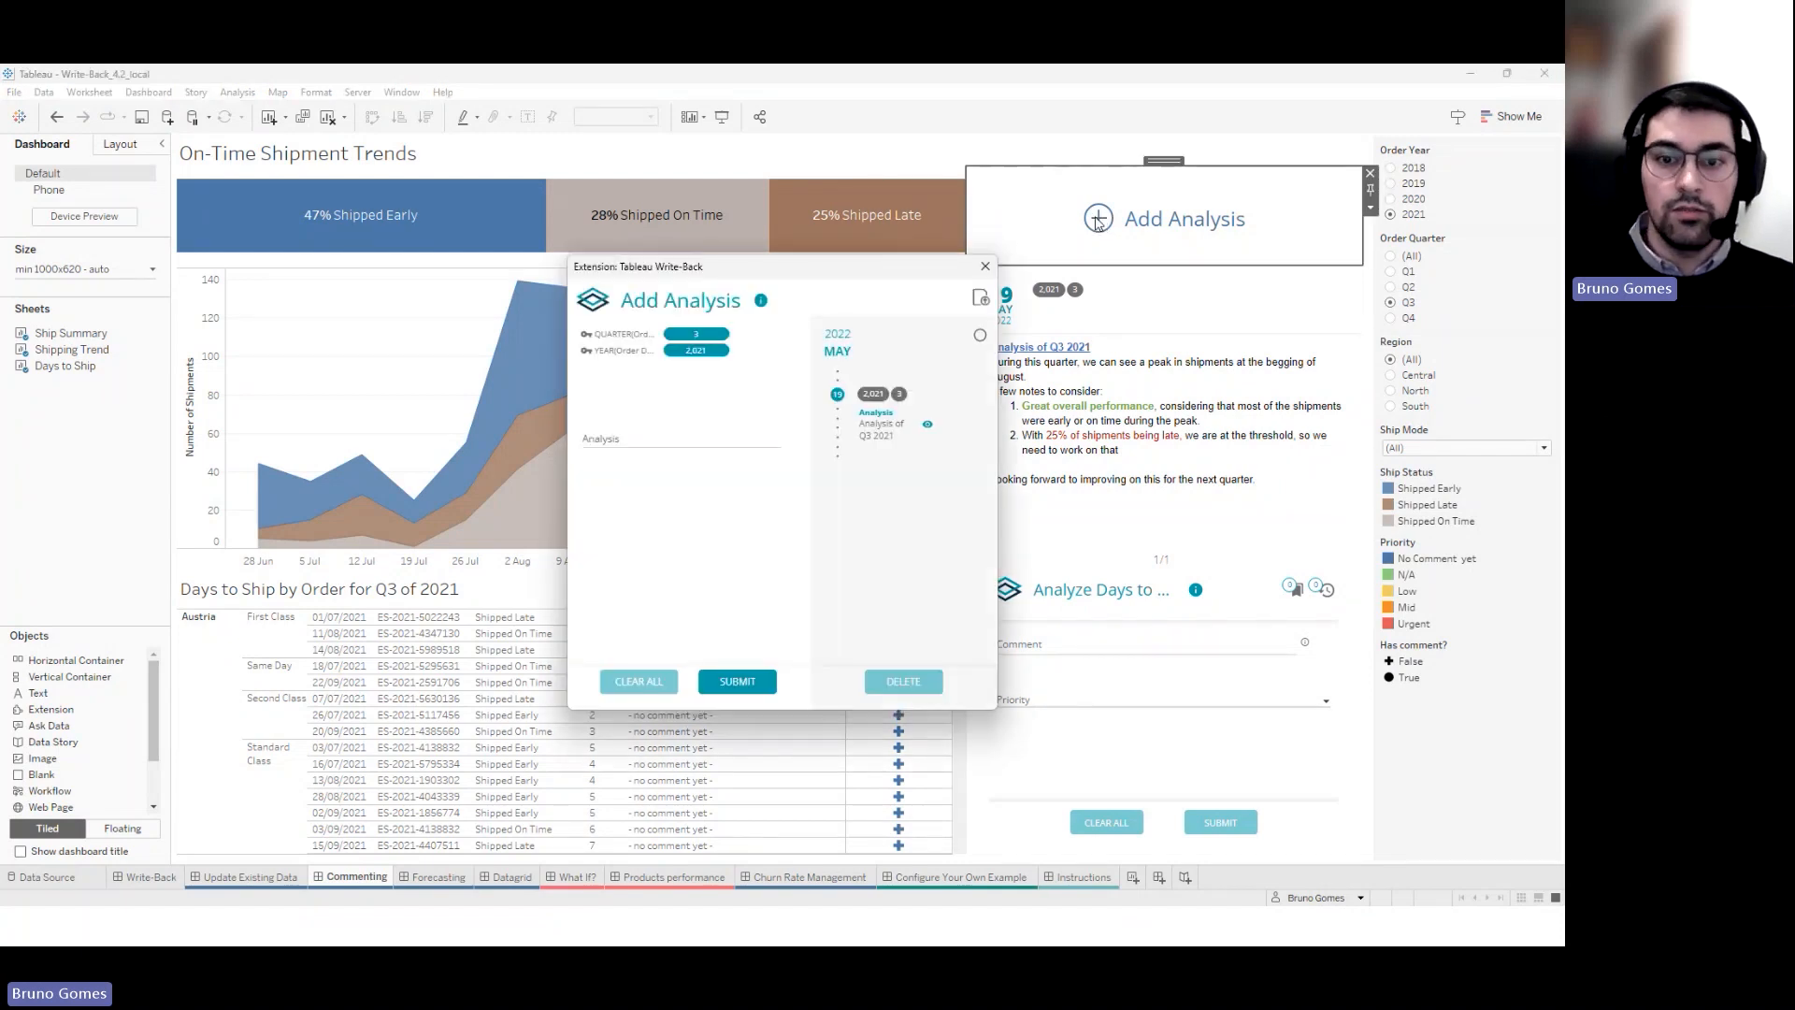
click(744, 437)
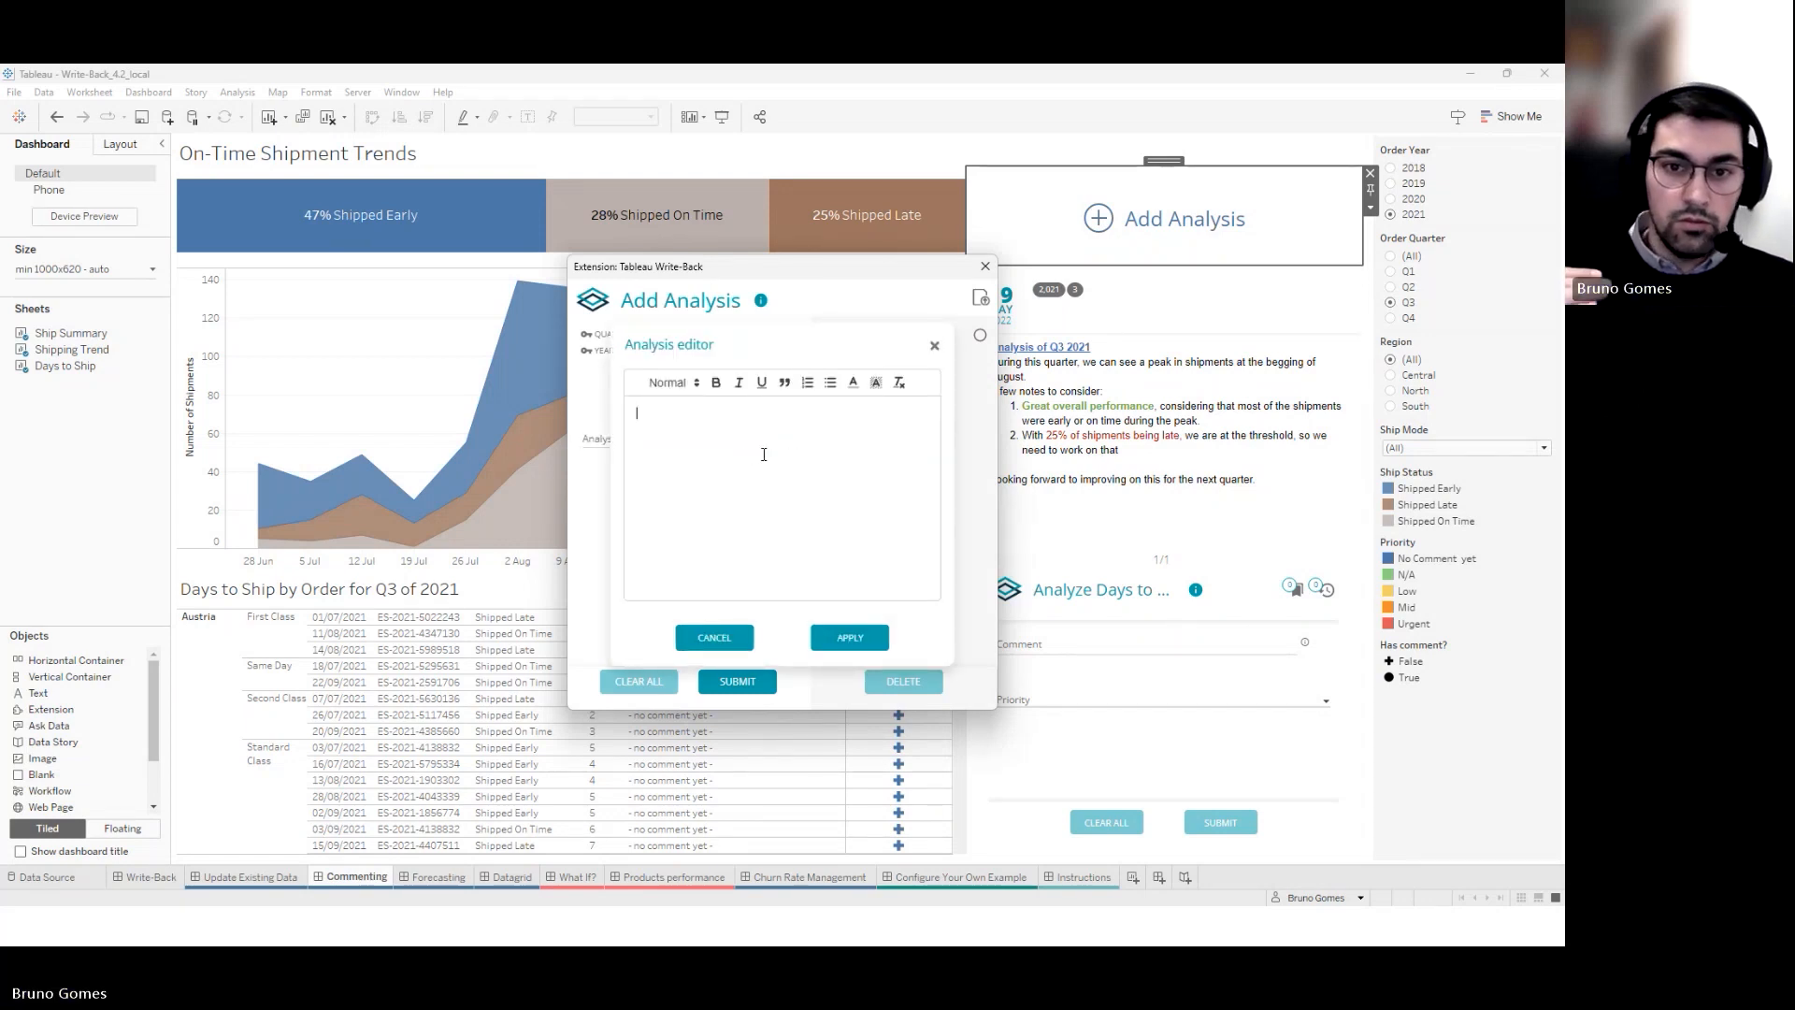
click(764, 455)
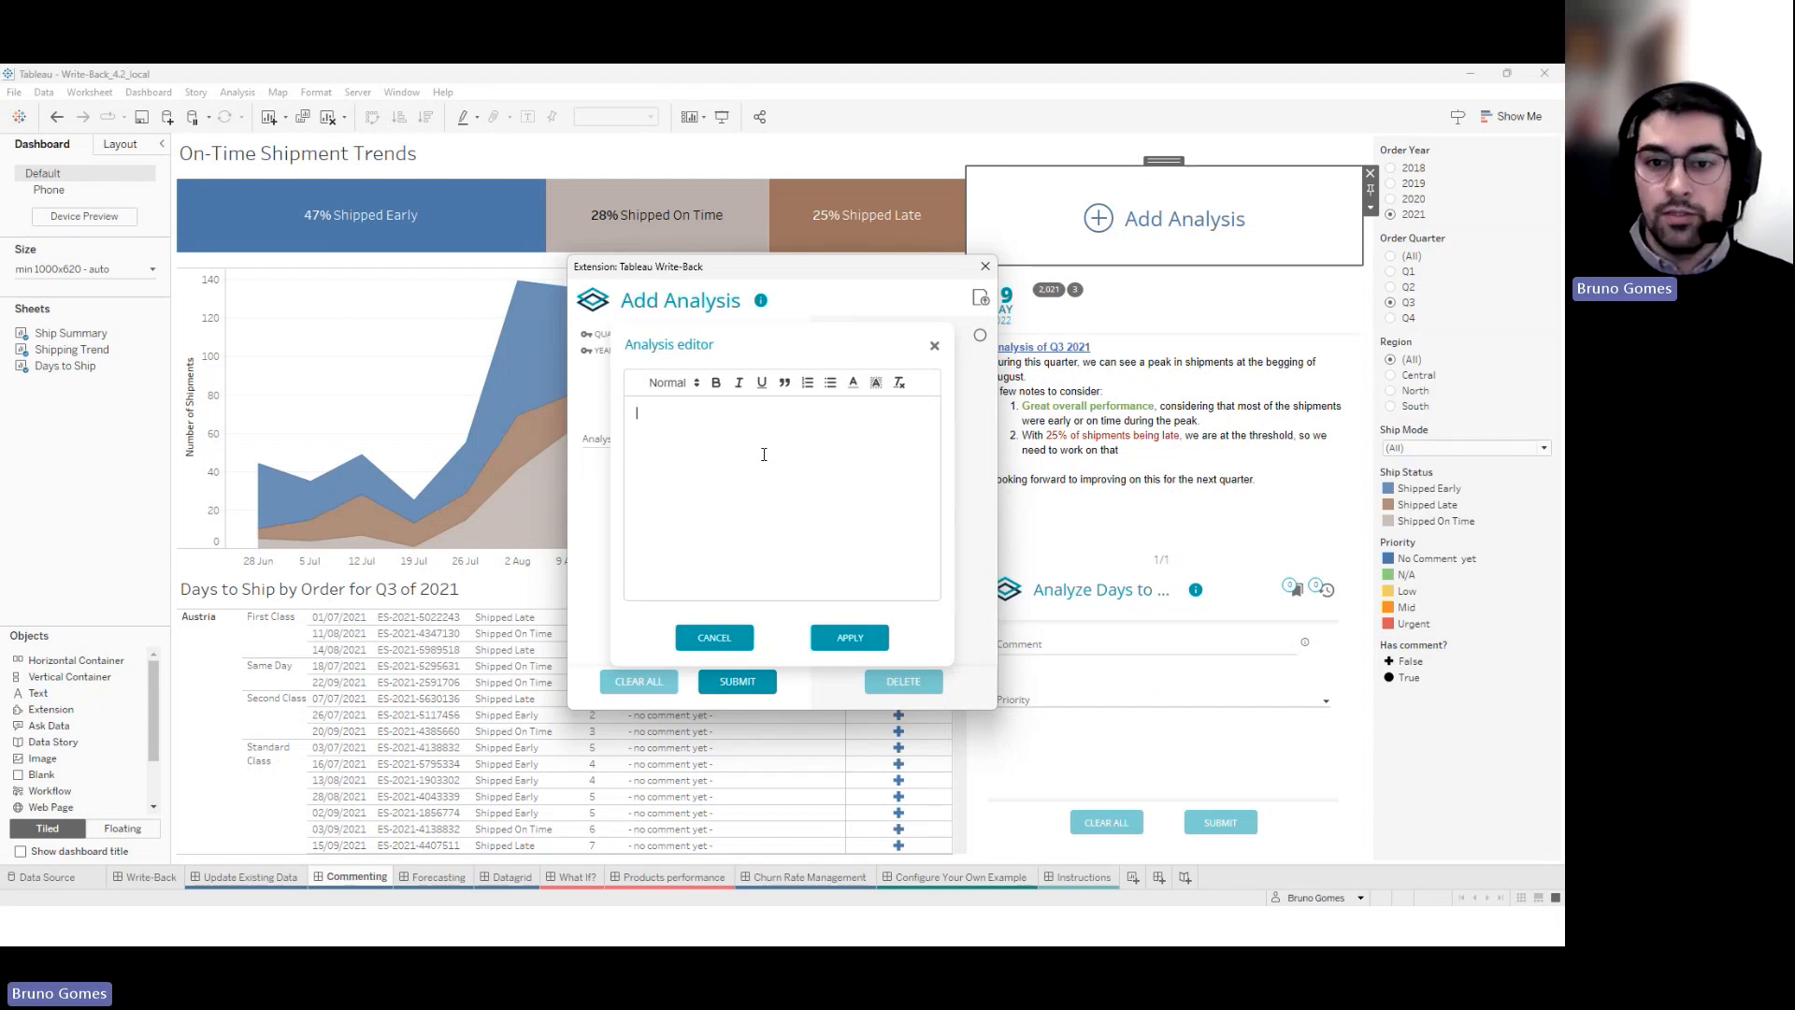
click(934, 346)
drag(903, 270, 831, 240)
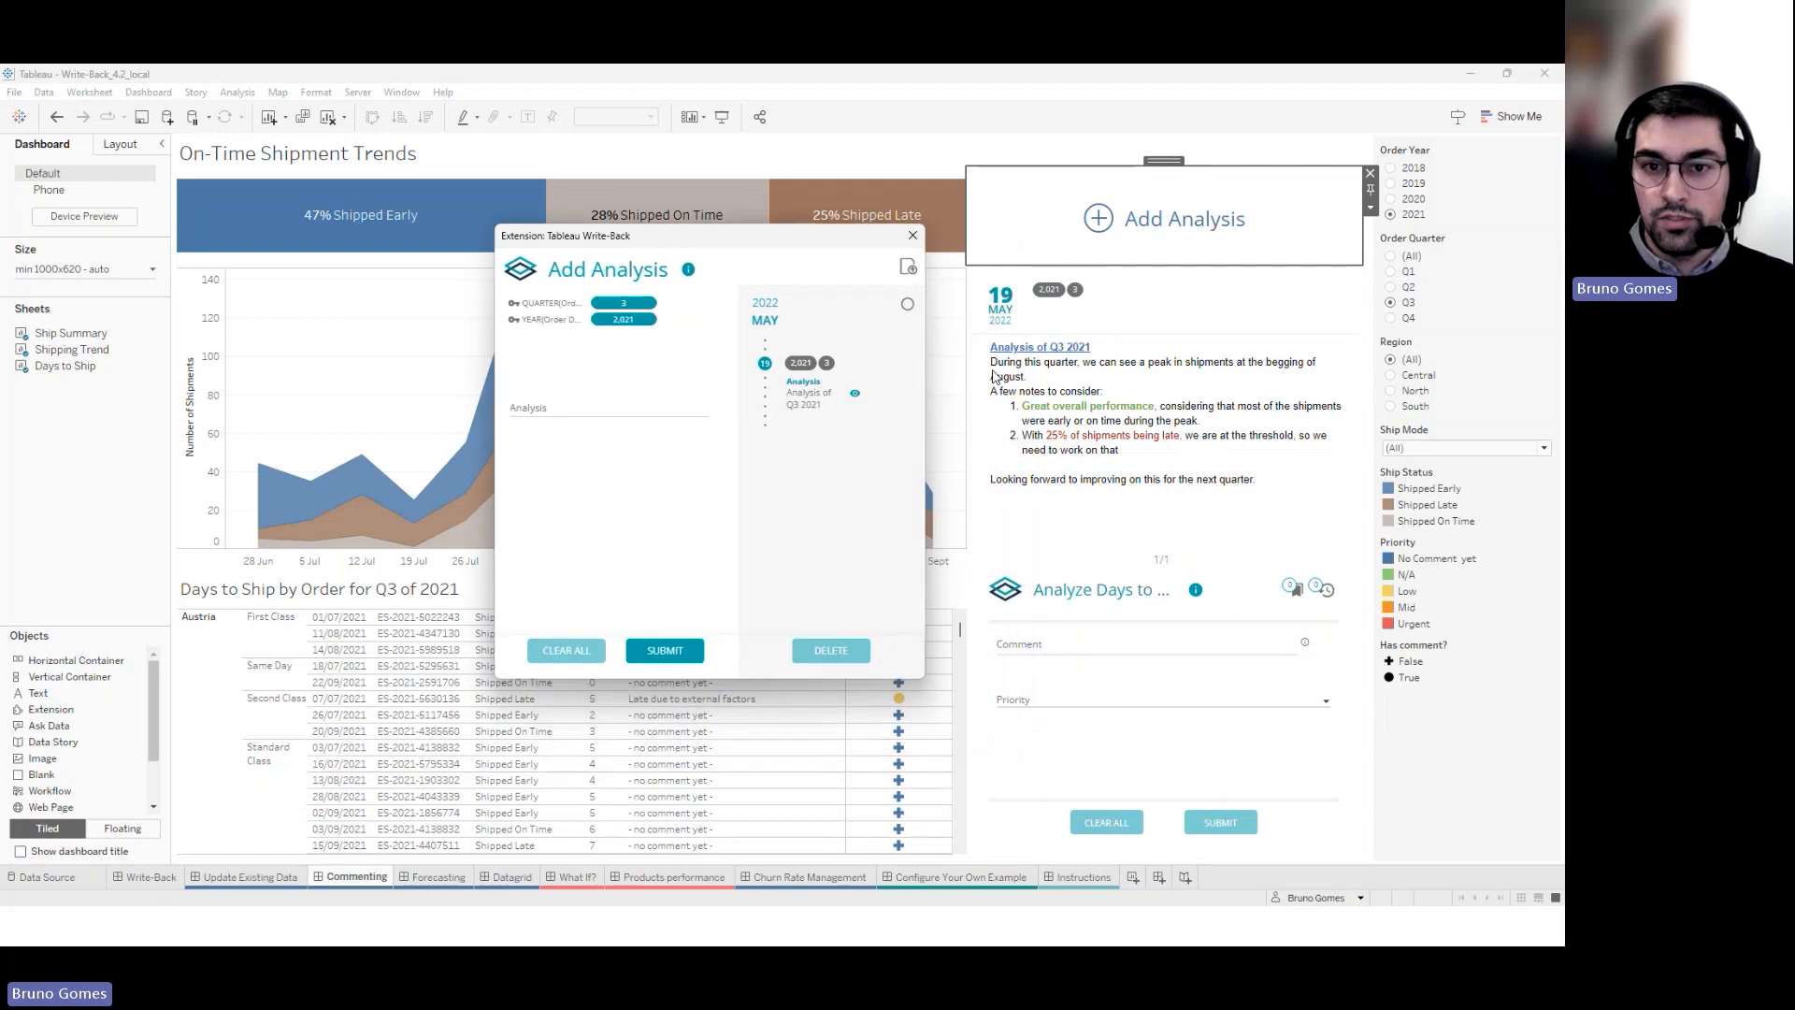
click(855, 394)
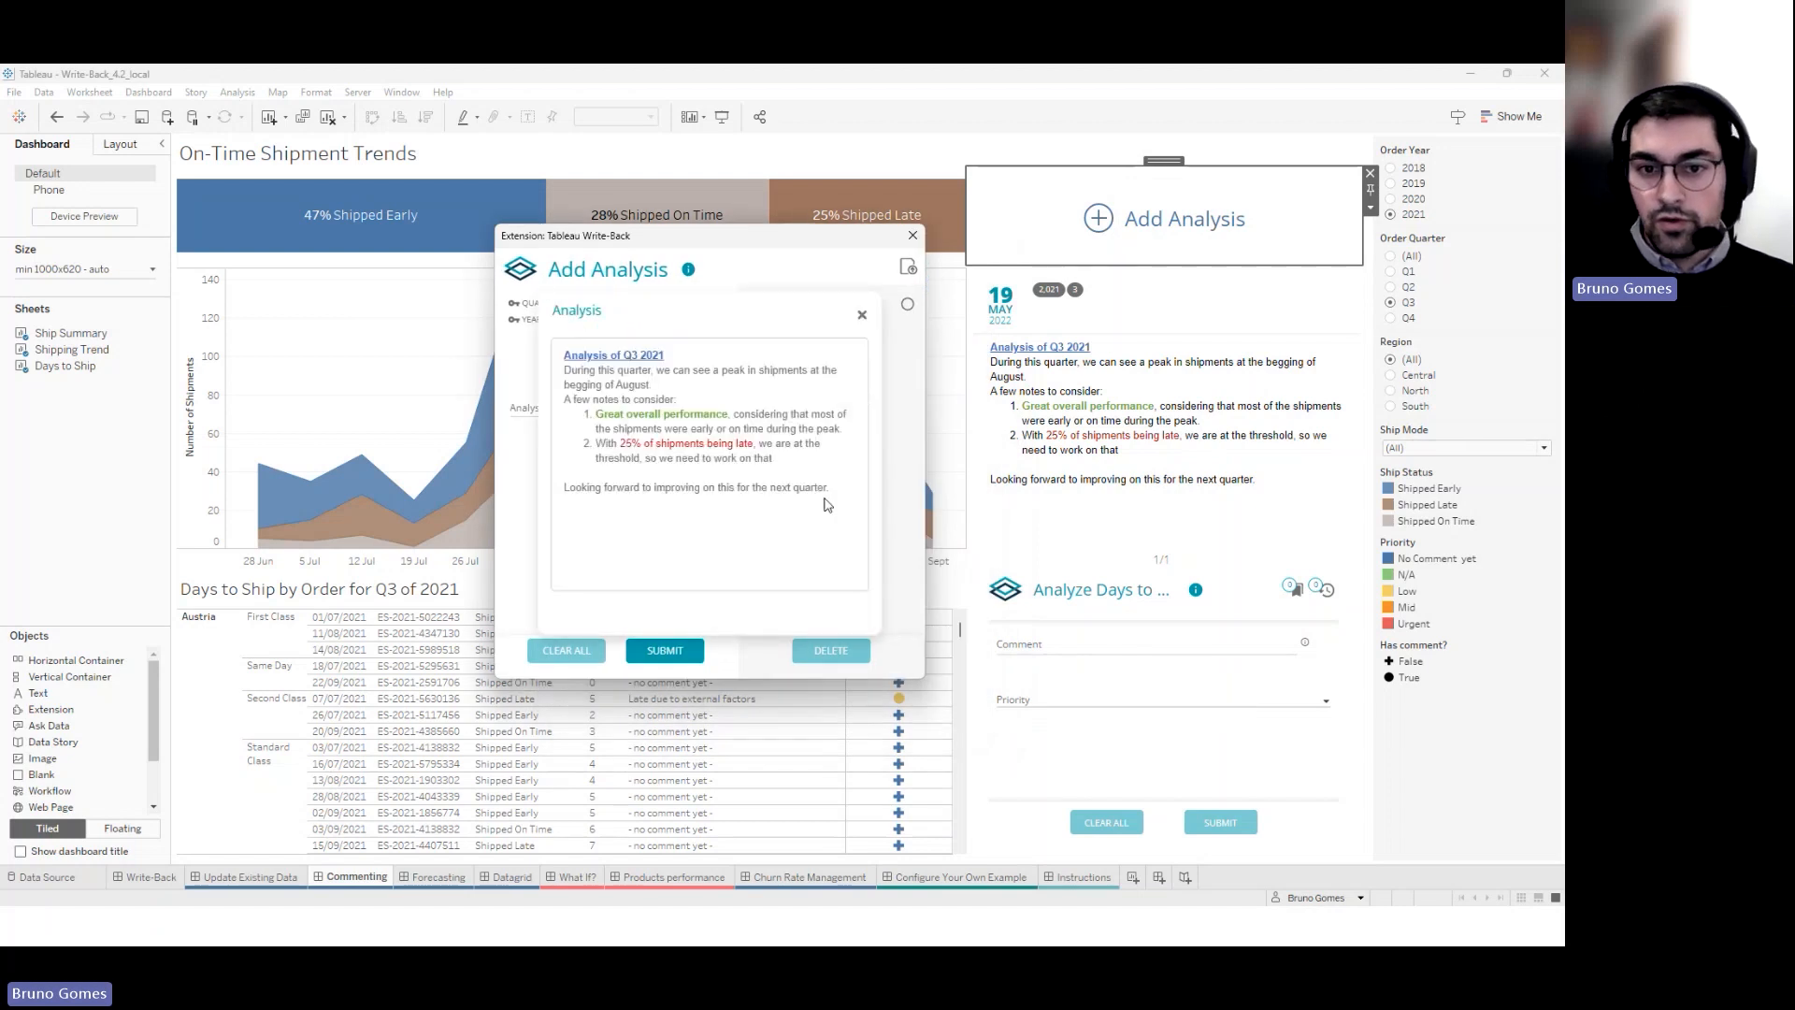
key(ctrl+a)
key(ctrl+c)
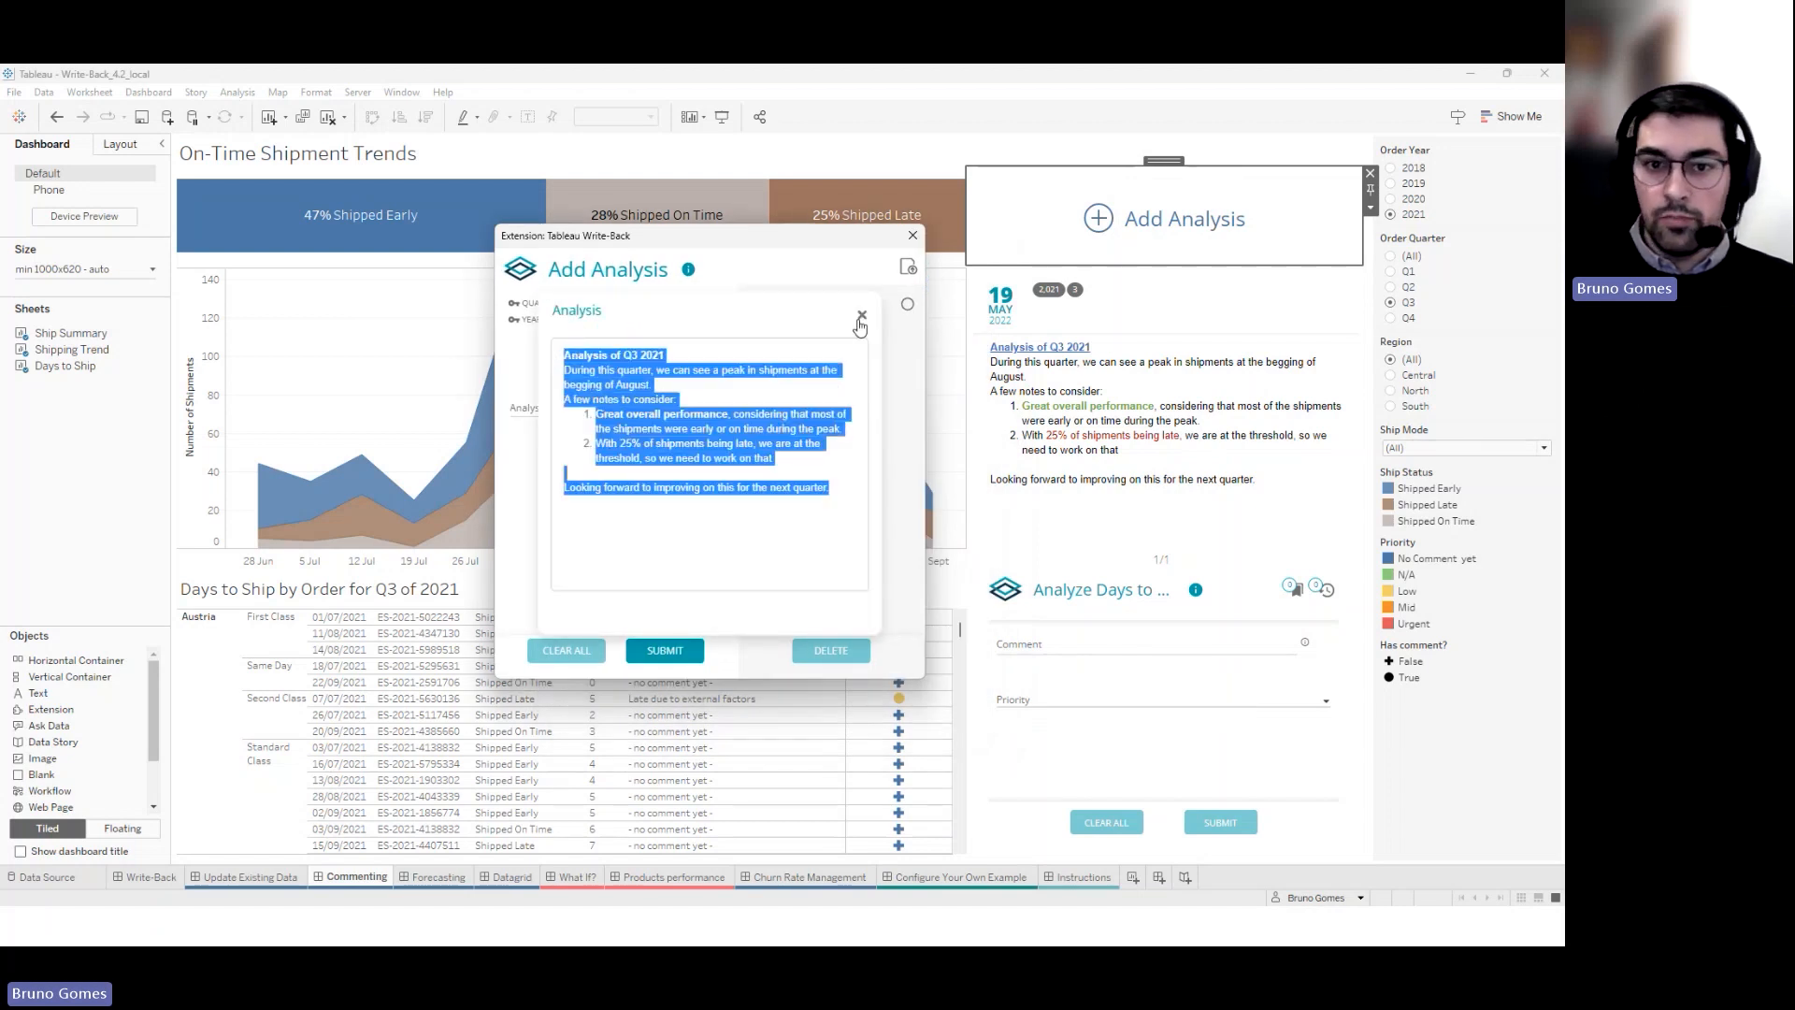
click(860, 320)
click(605, 413)
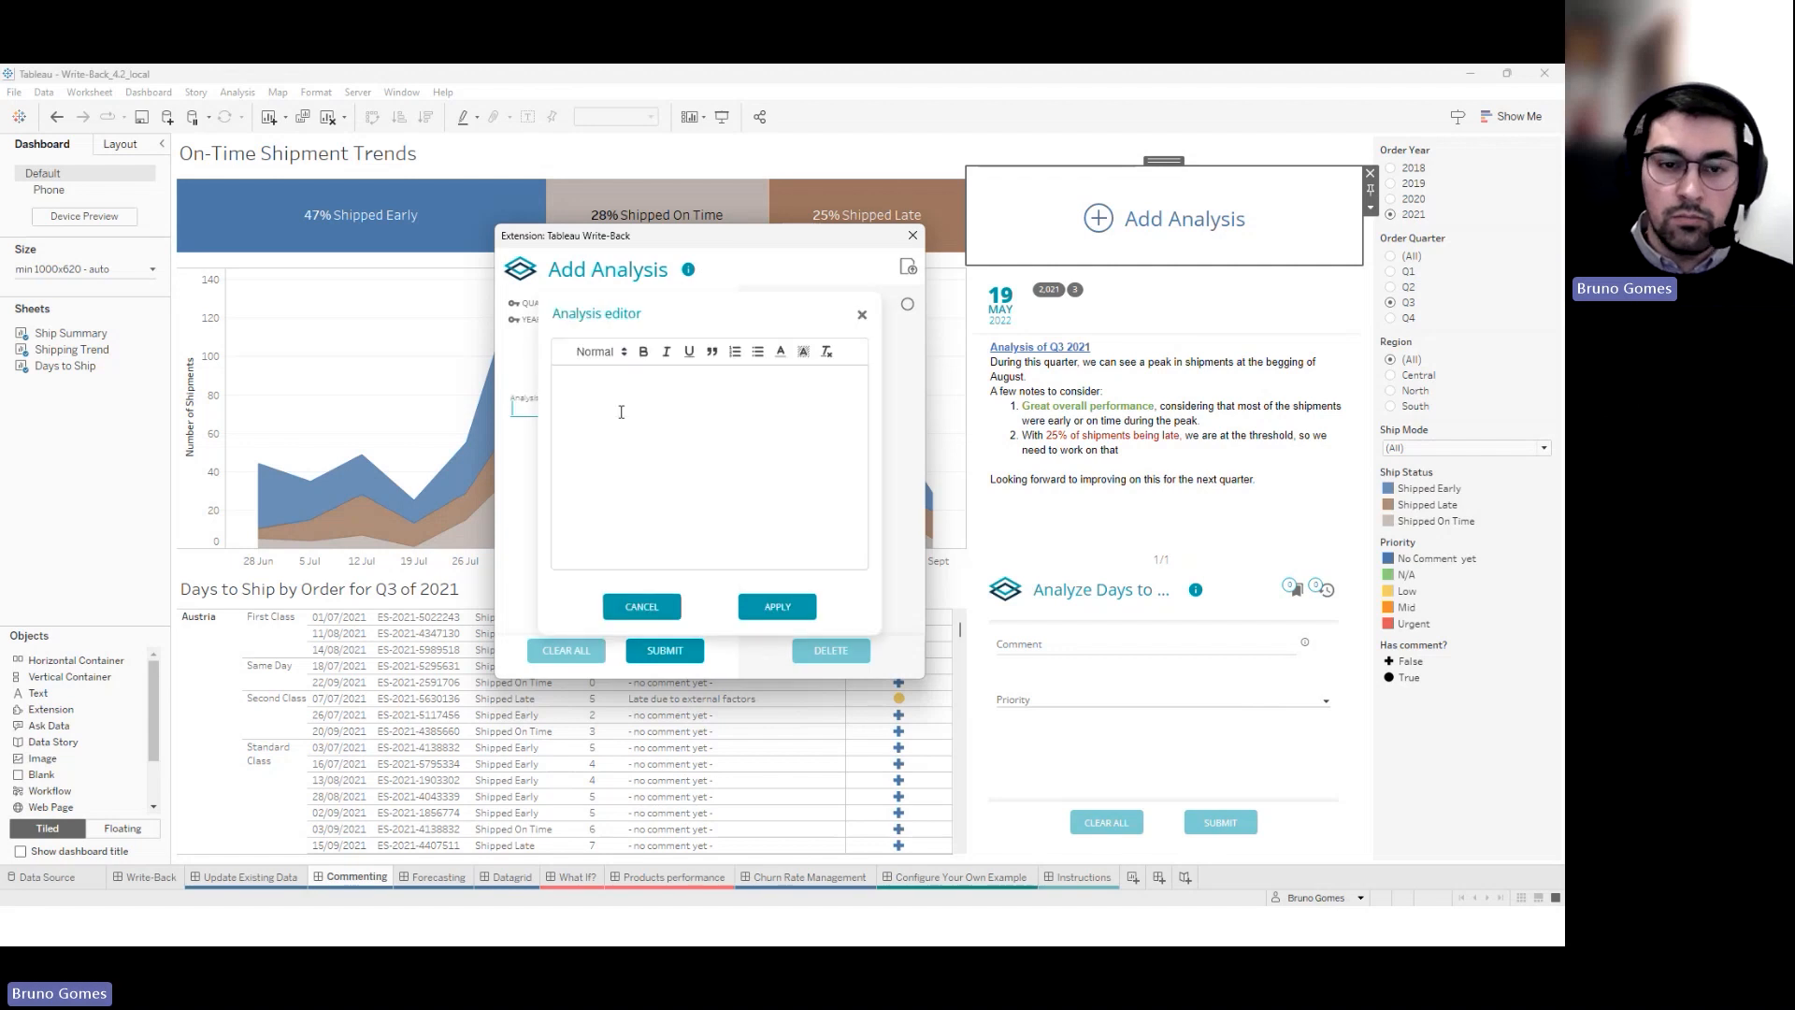
key(ctrl+v)
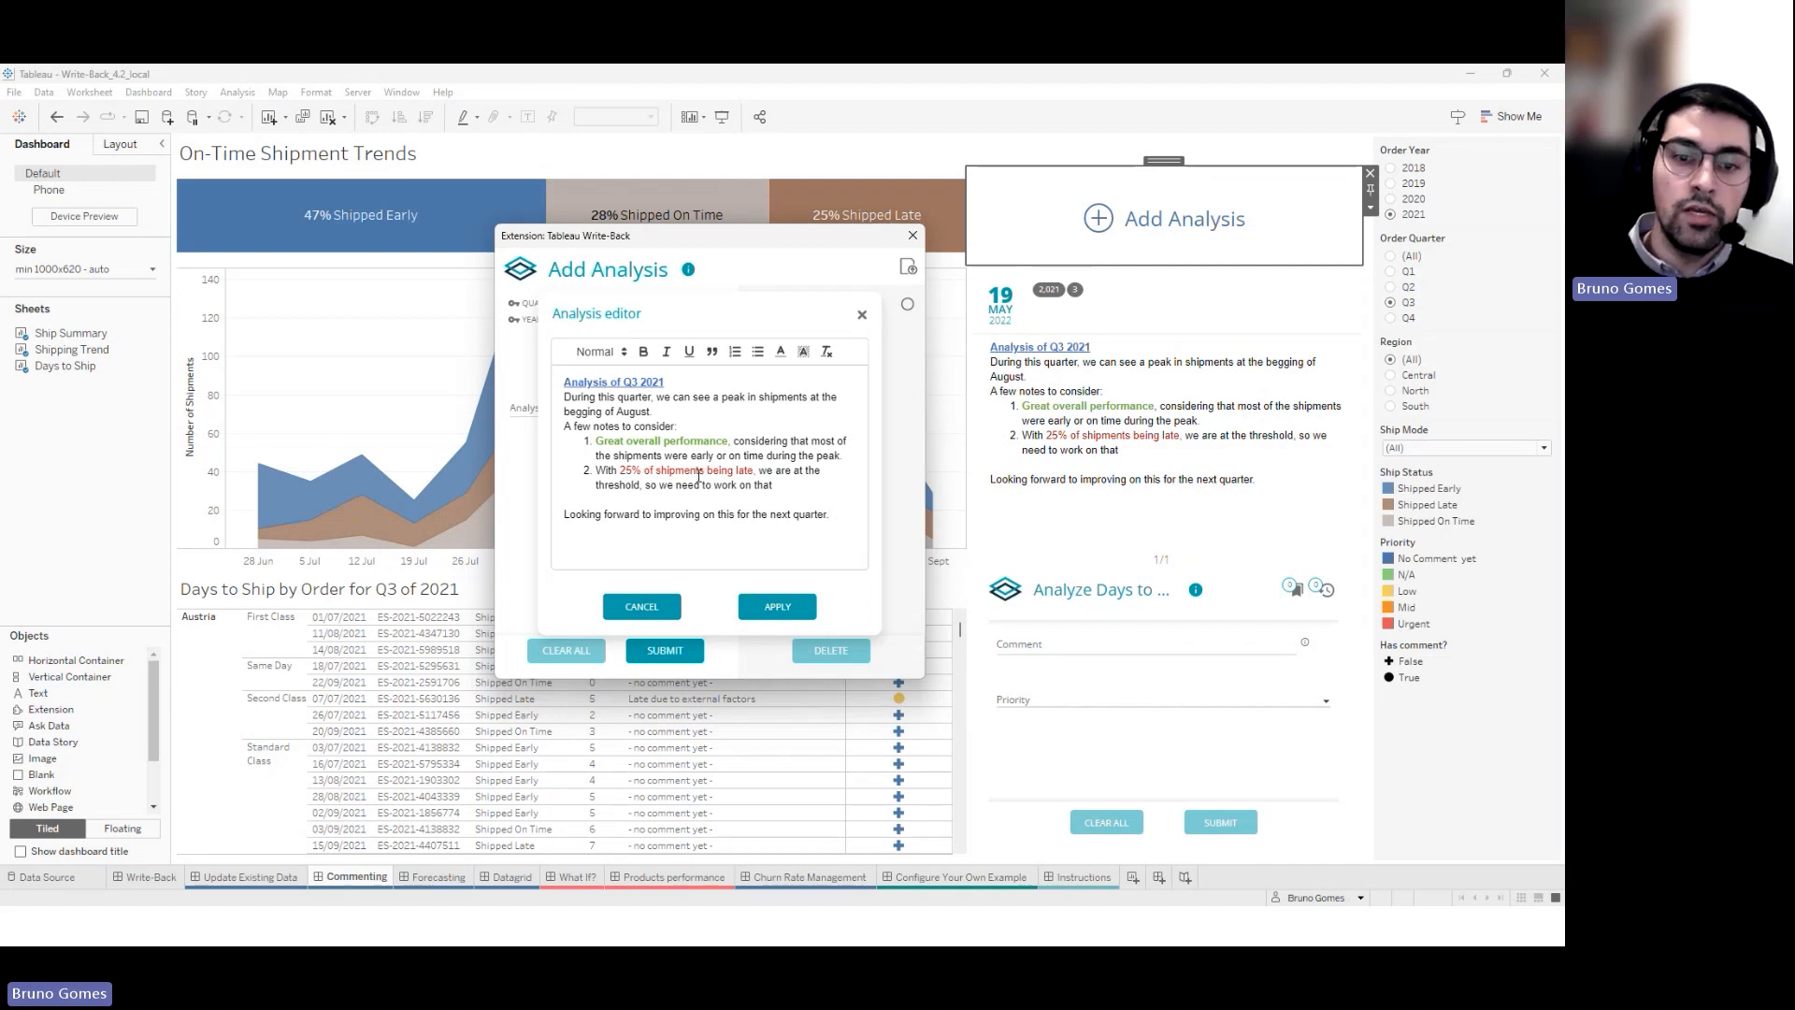
click(862, 319)
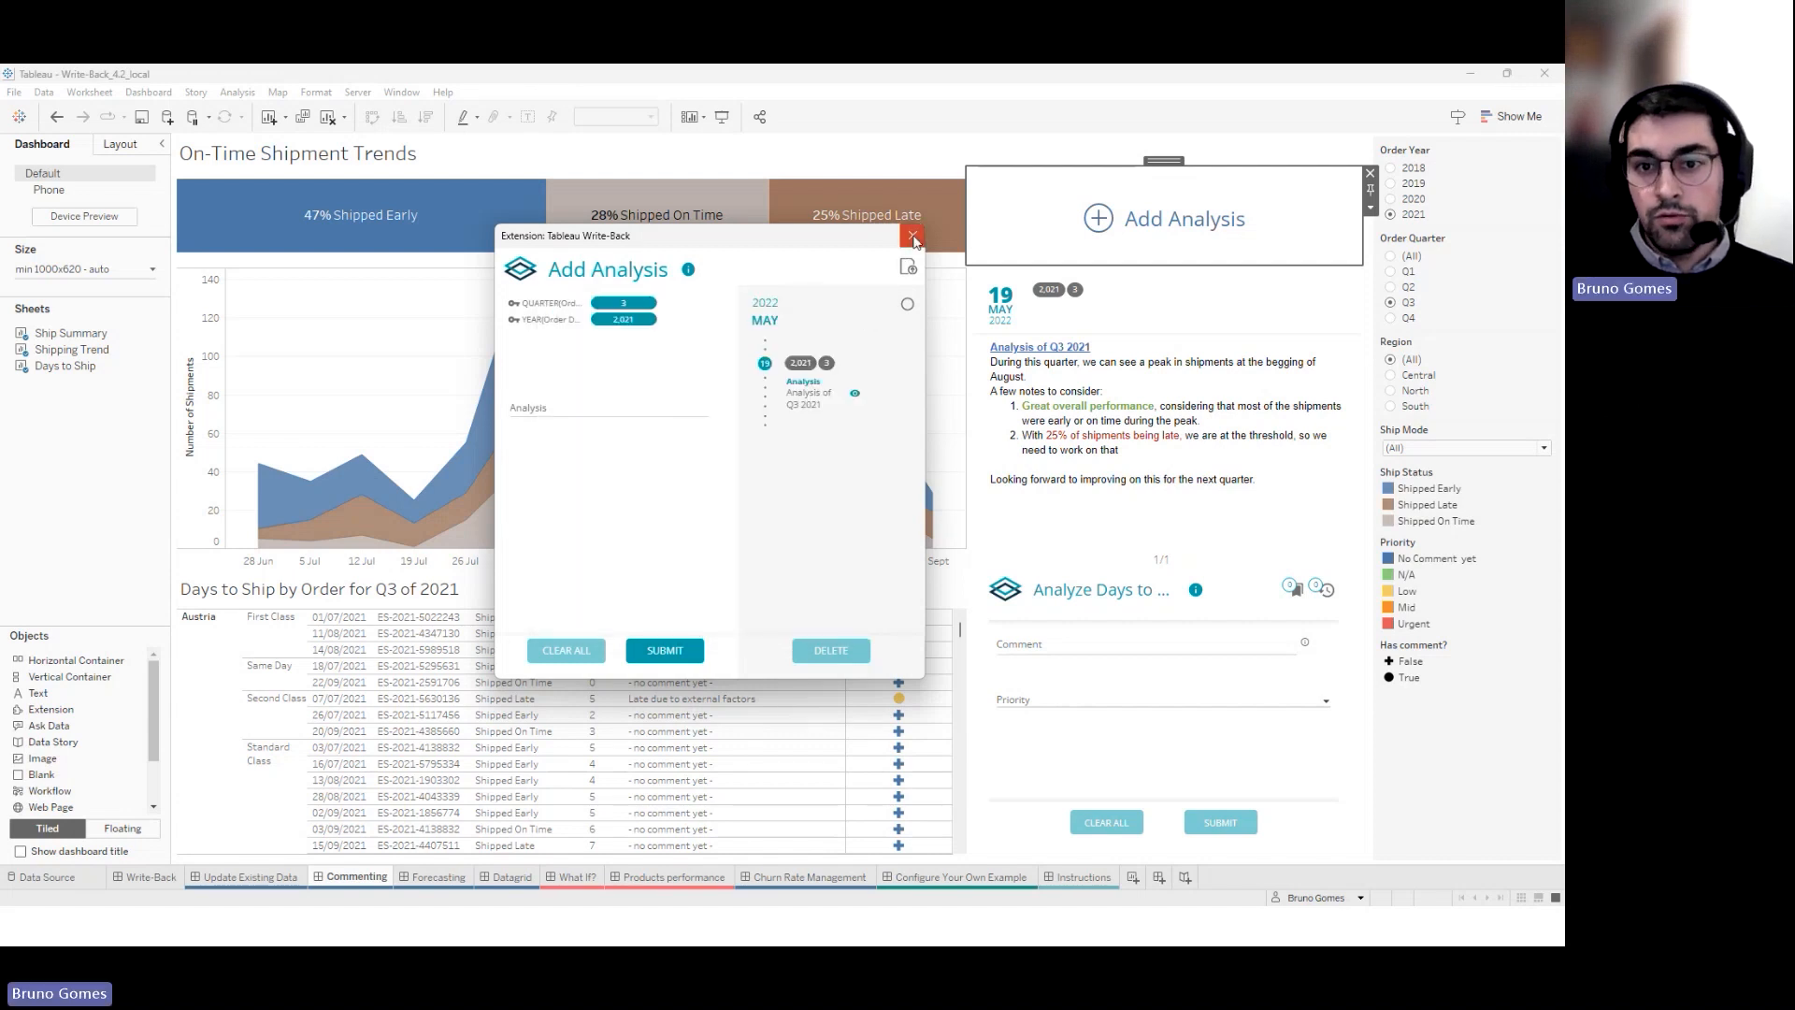
click(913, 235)
click(1151, 338)
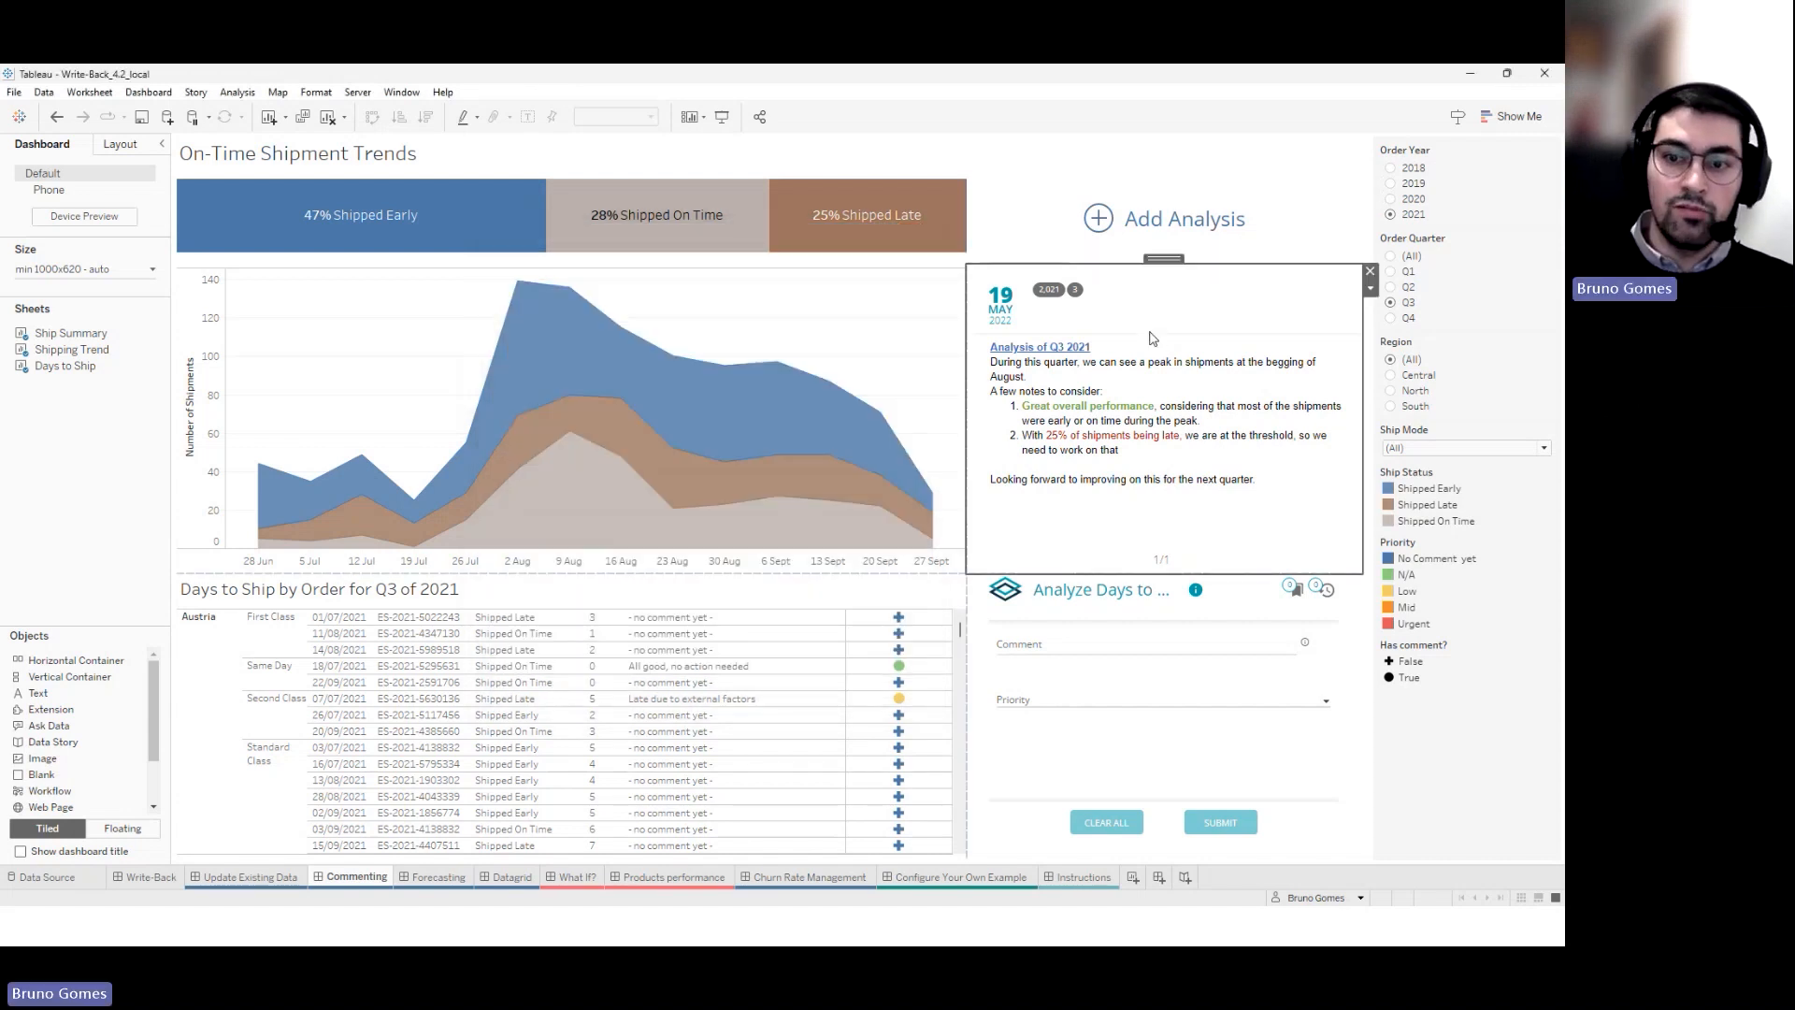
Filter the dashboard to Q3 2021 and drag a floating Extension object onto the trend chart
click(1392, 318)
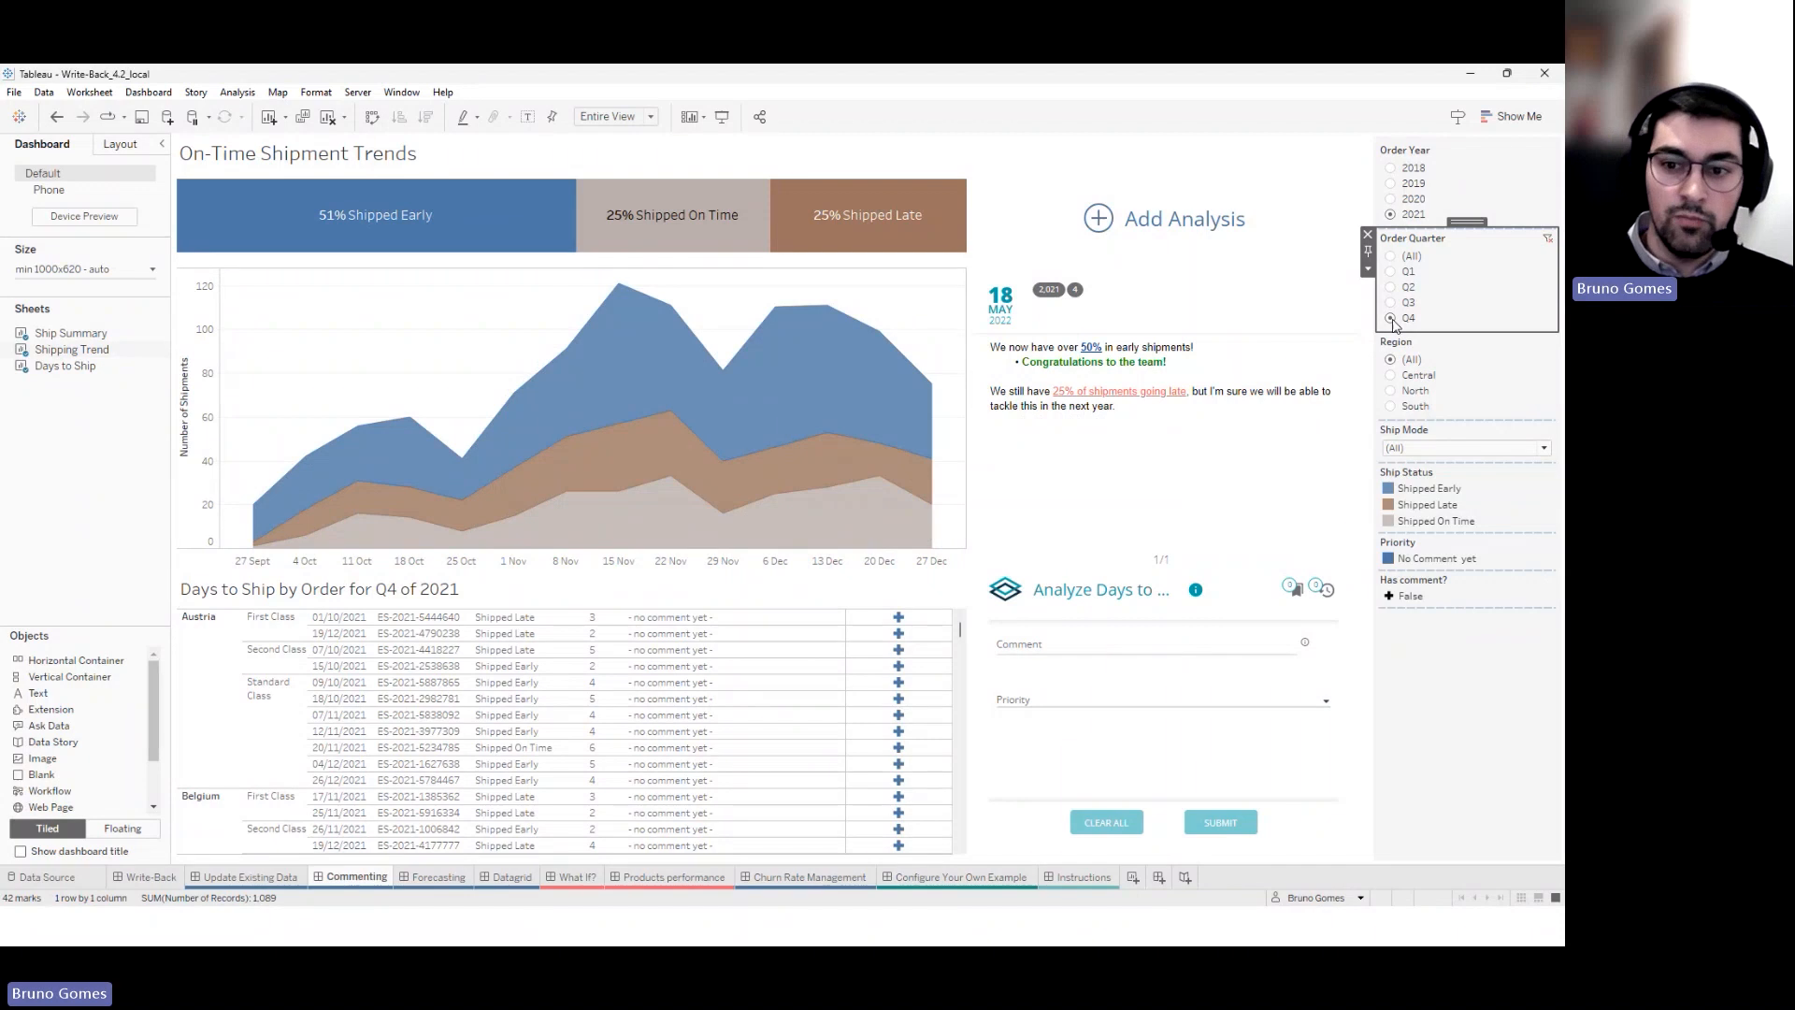
click(1390, 302)
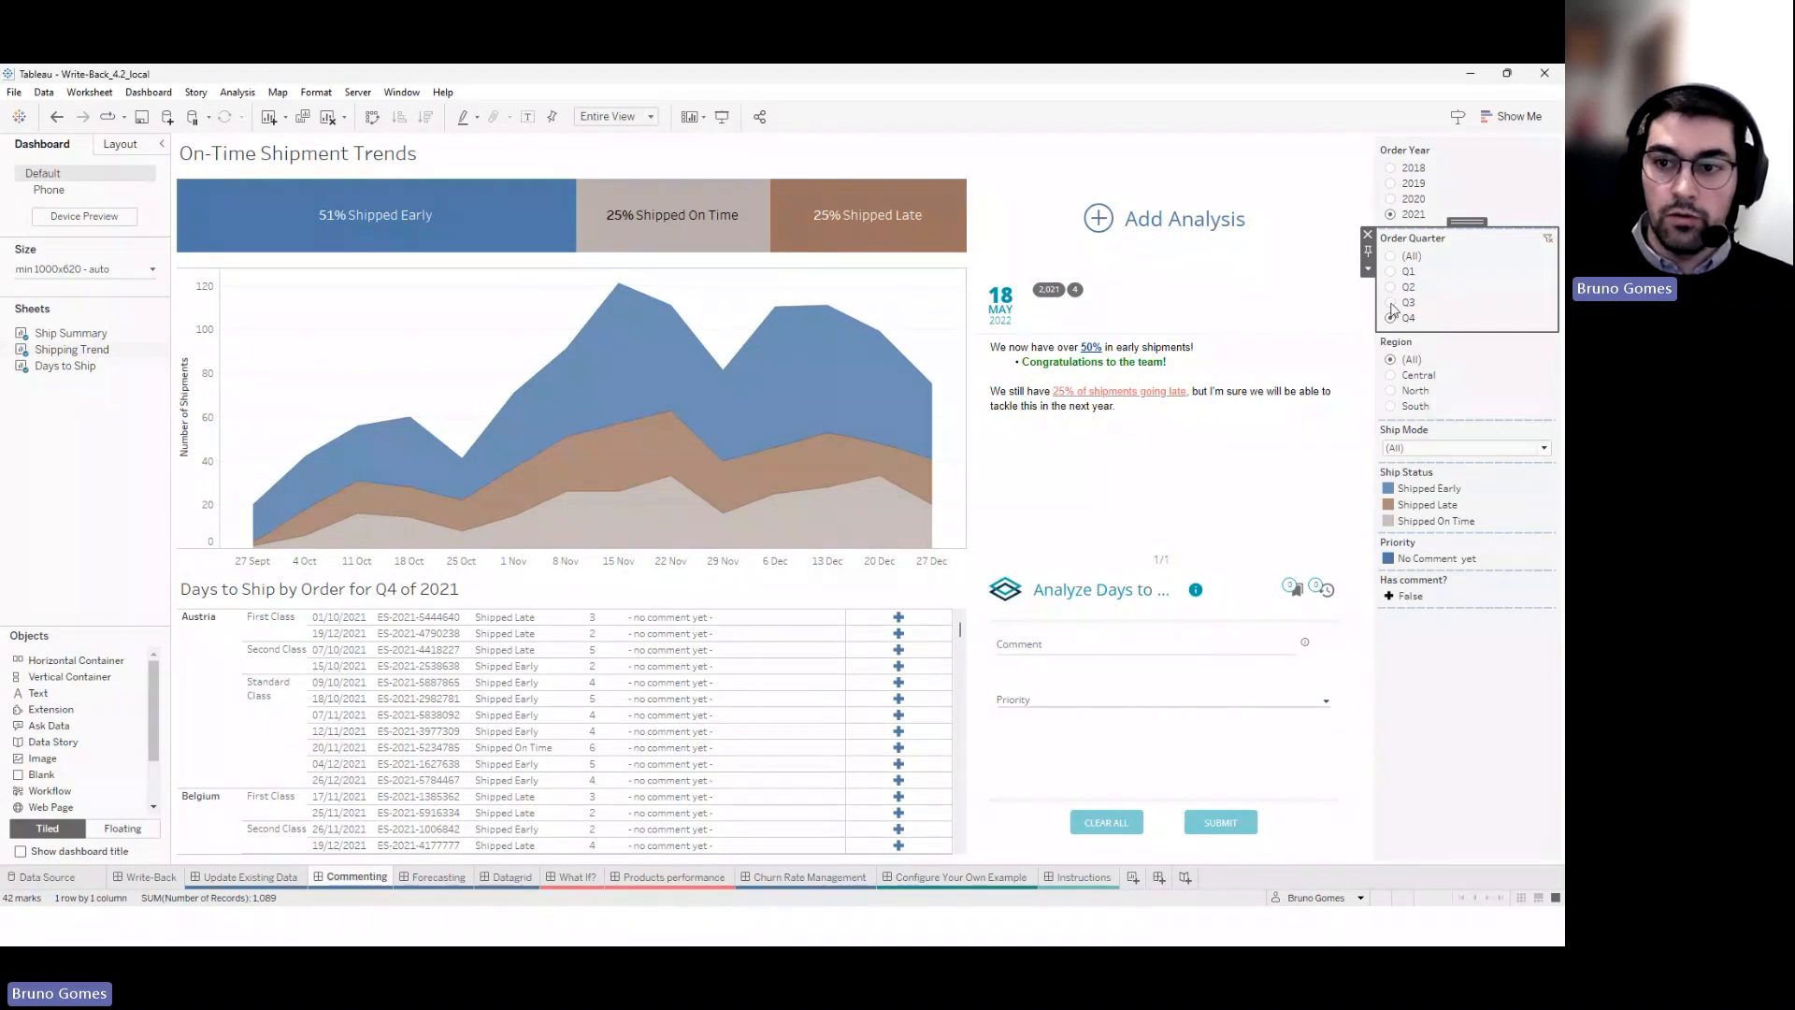
click(1192, 414)
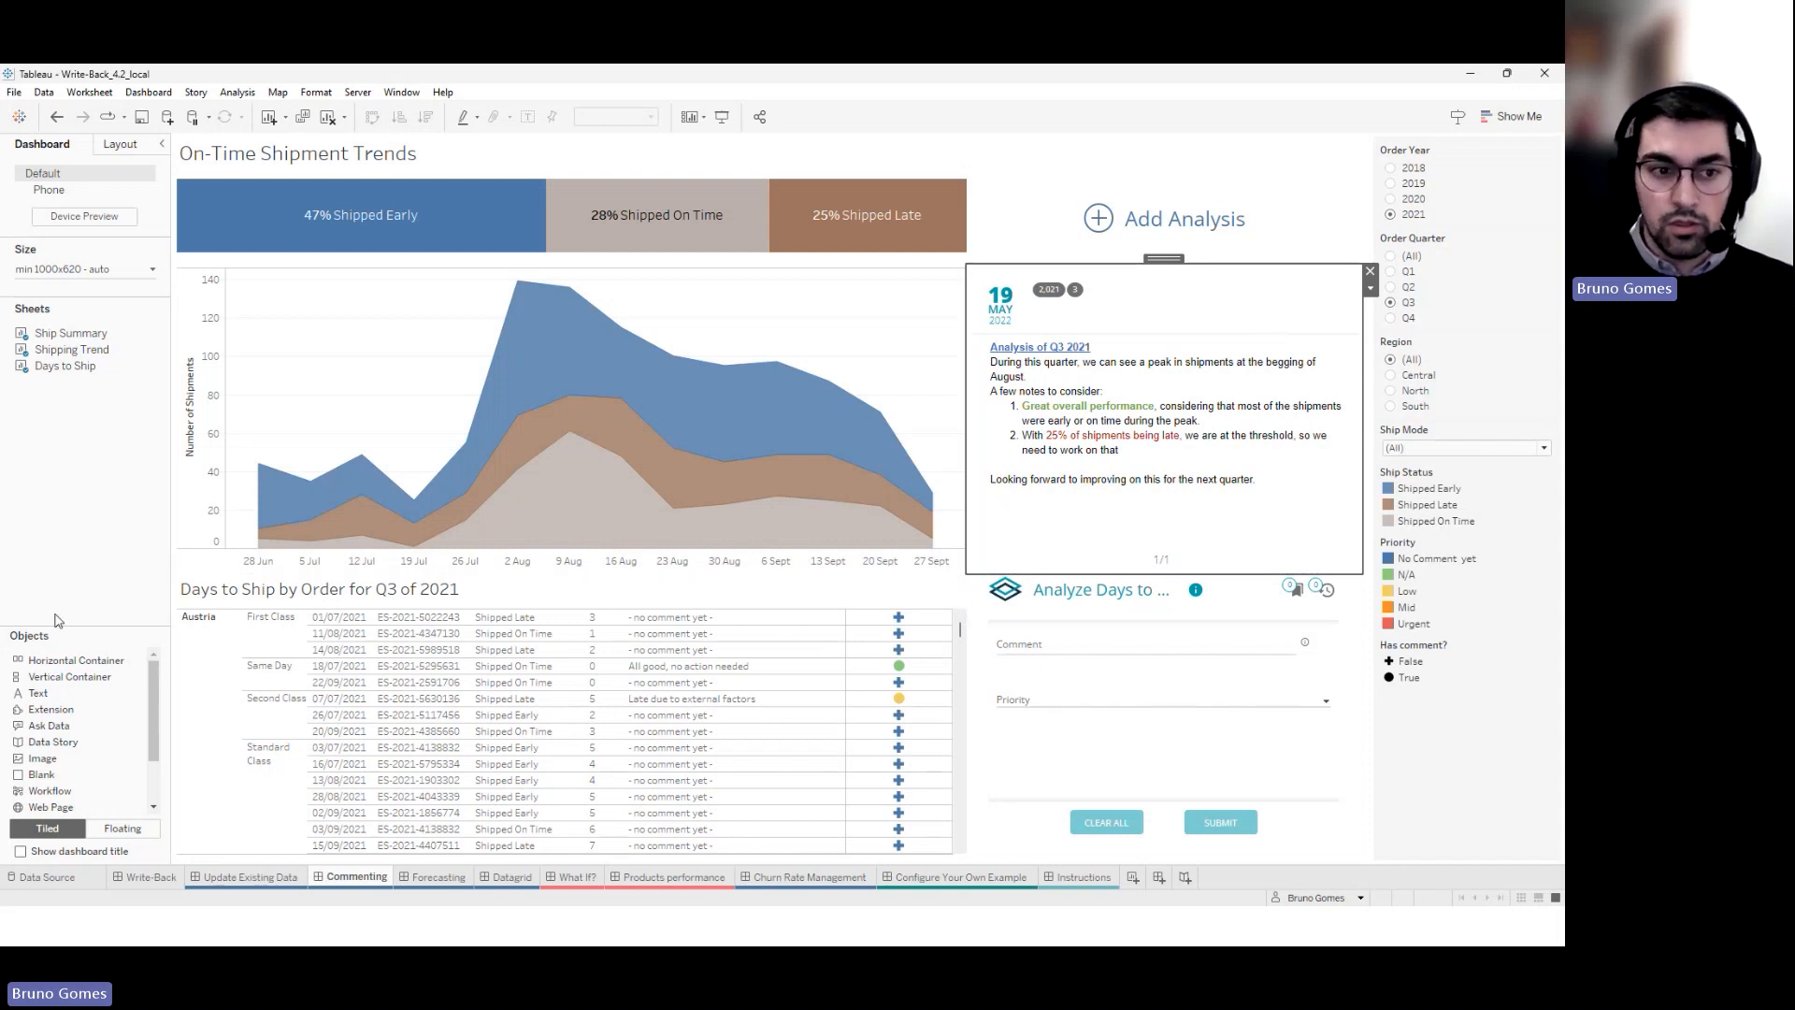
click(122, 828)
drag(56, 709, 362, 286)
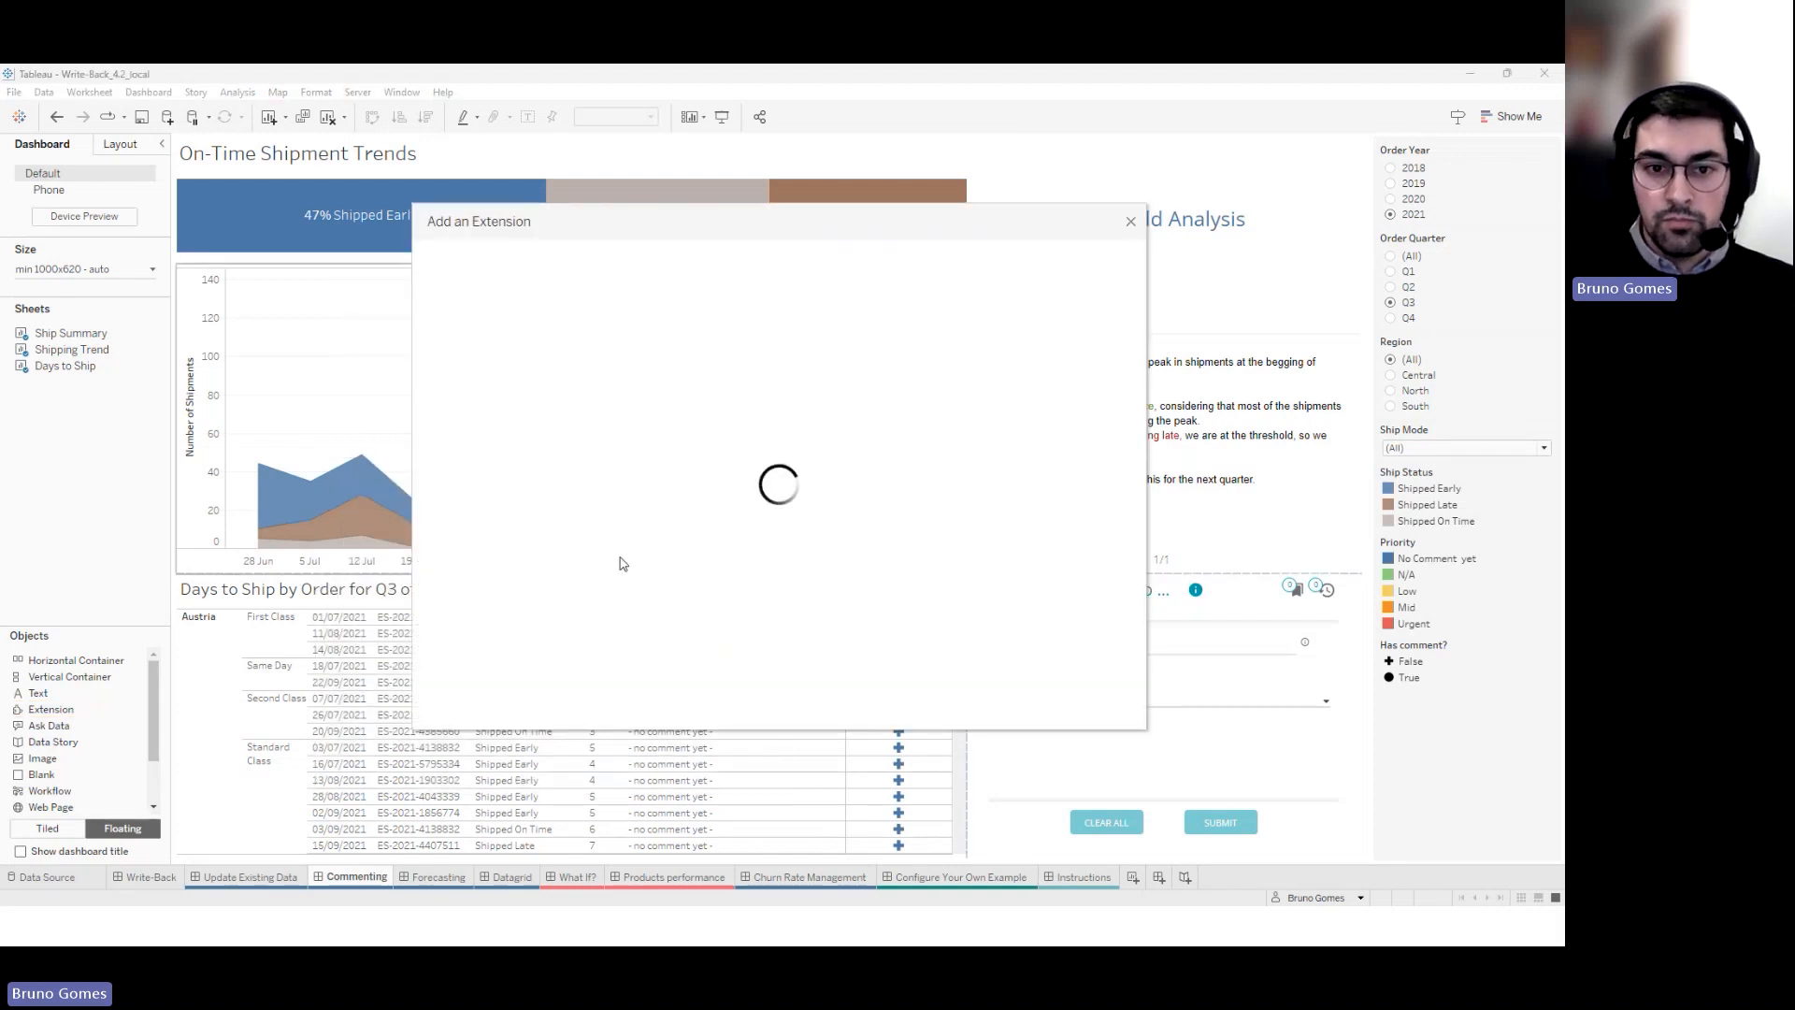
Load the local Write-Back .trex file and log in with the account's username and password
click(497, 658)
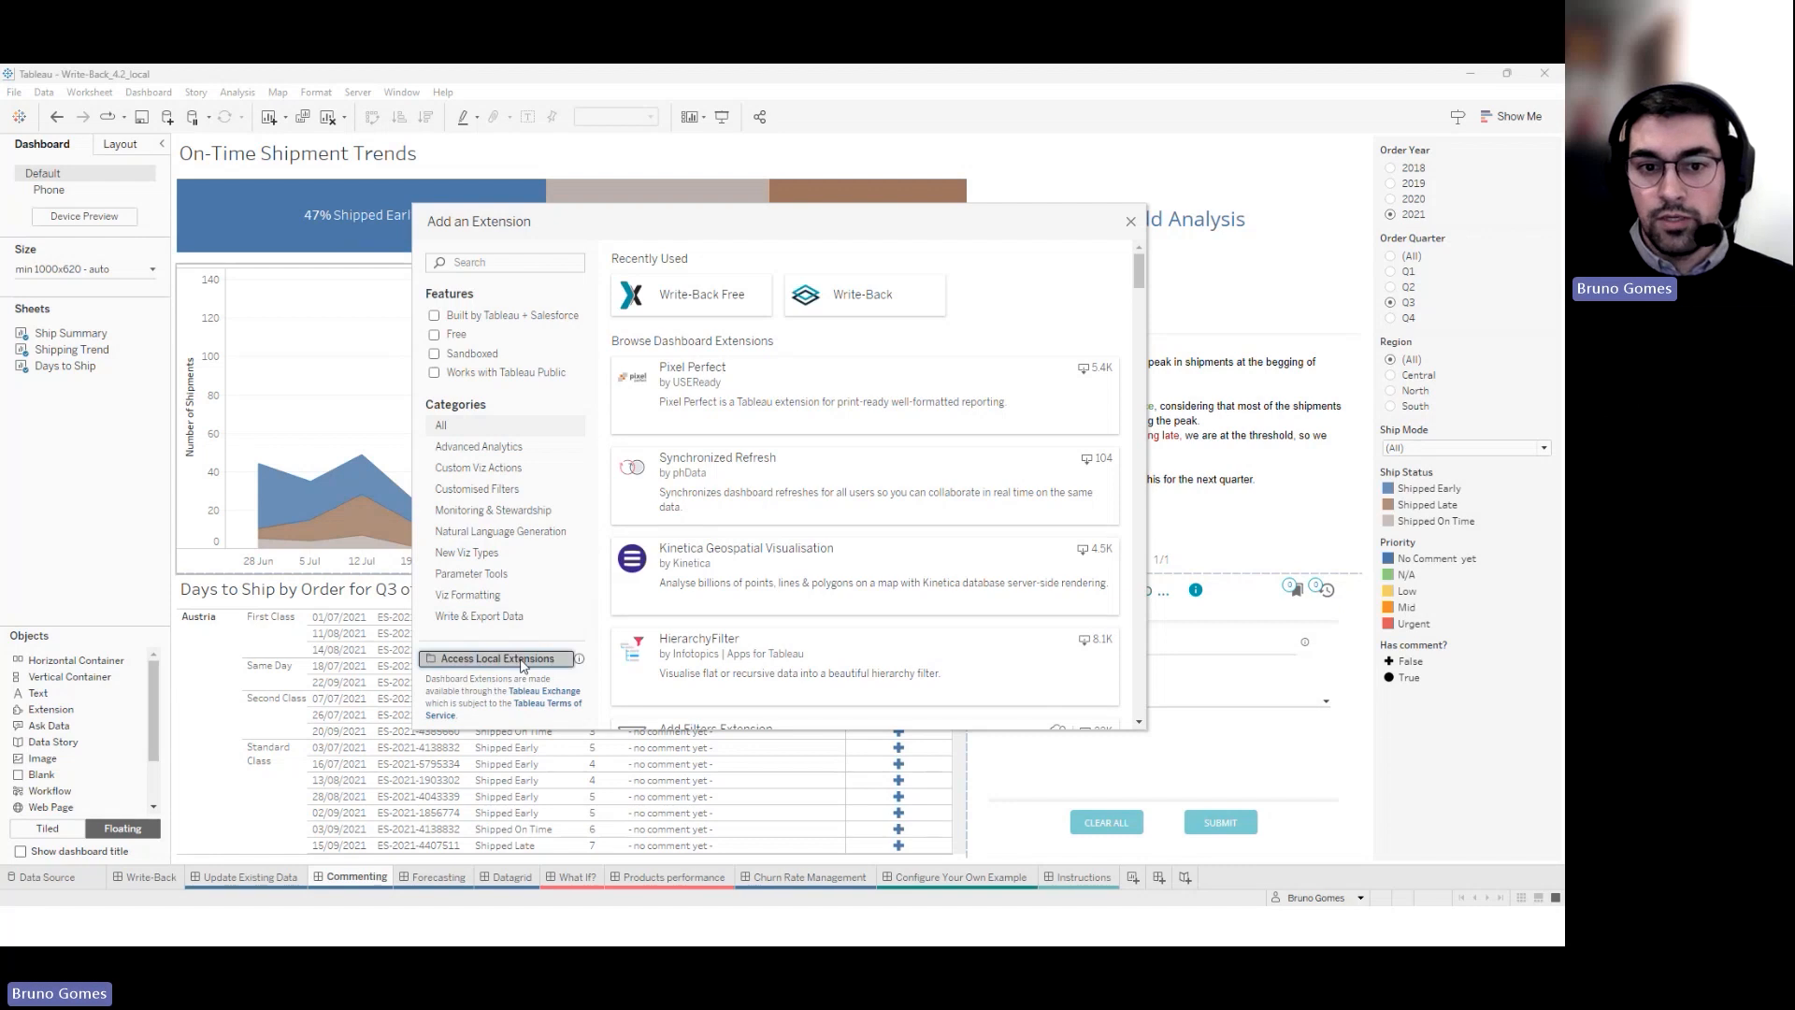
click(760, 659)
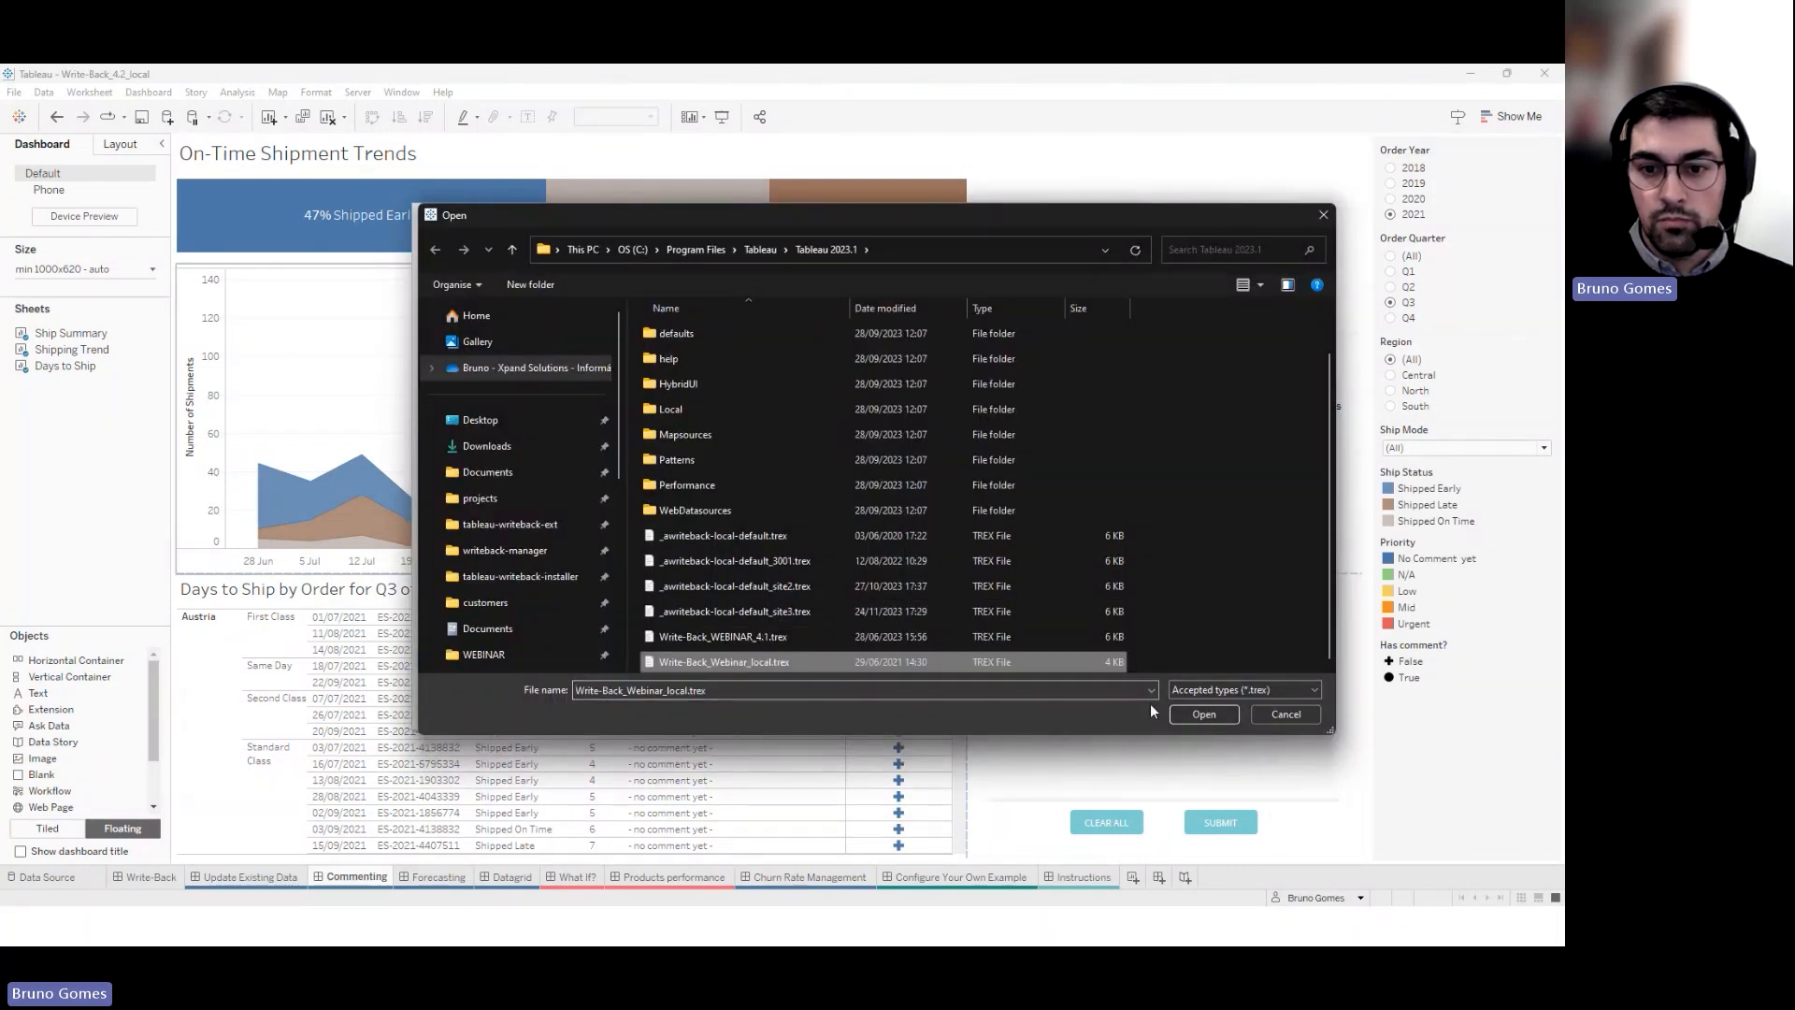
click(1180, 712)
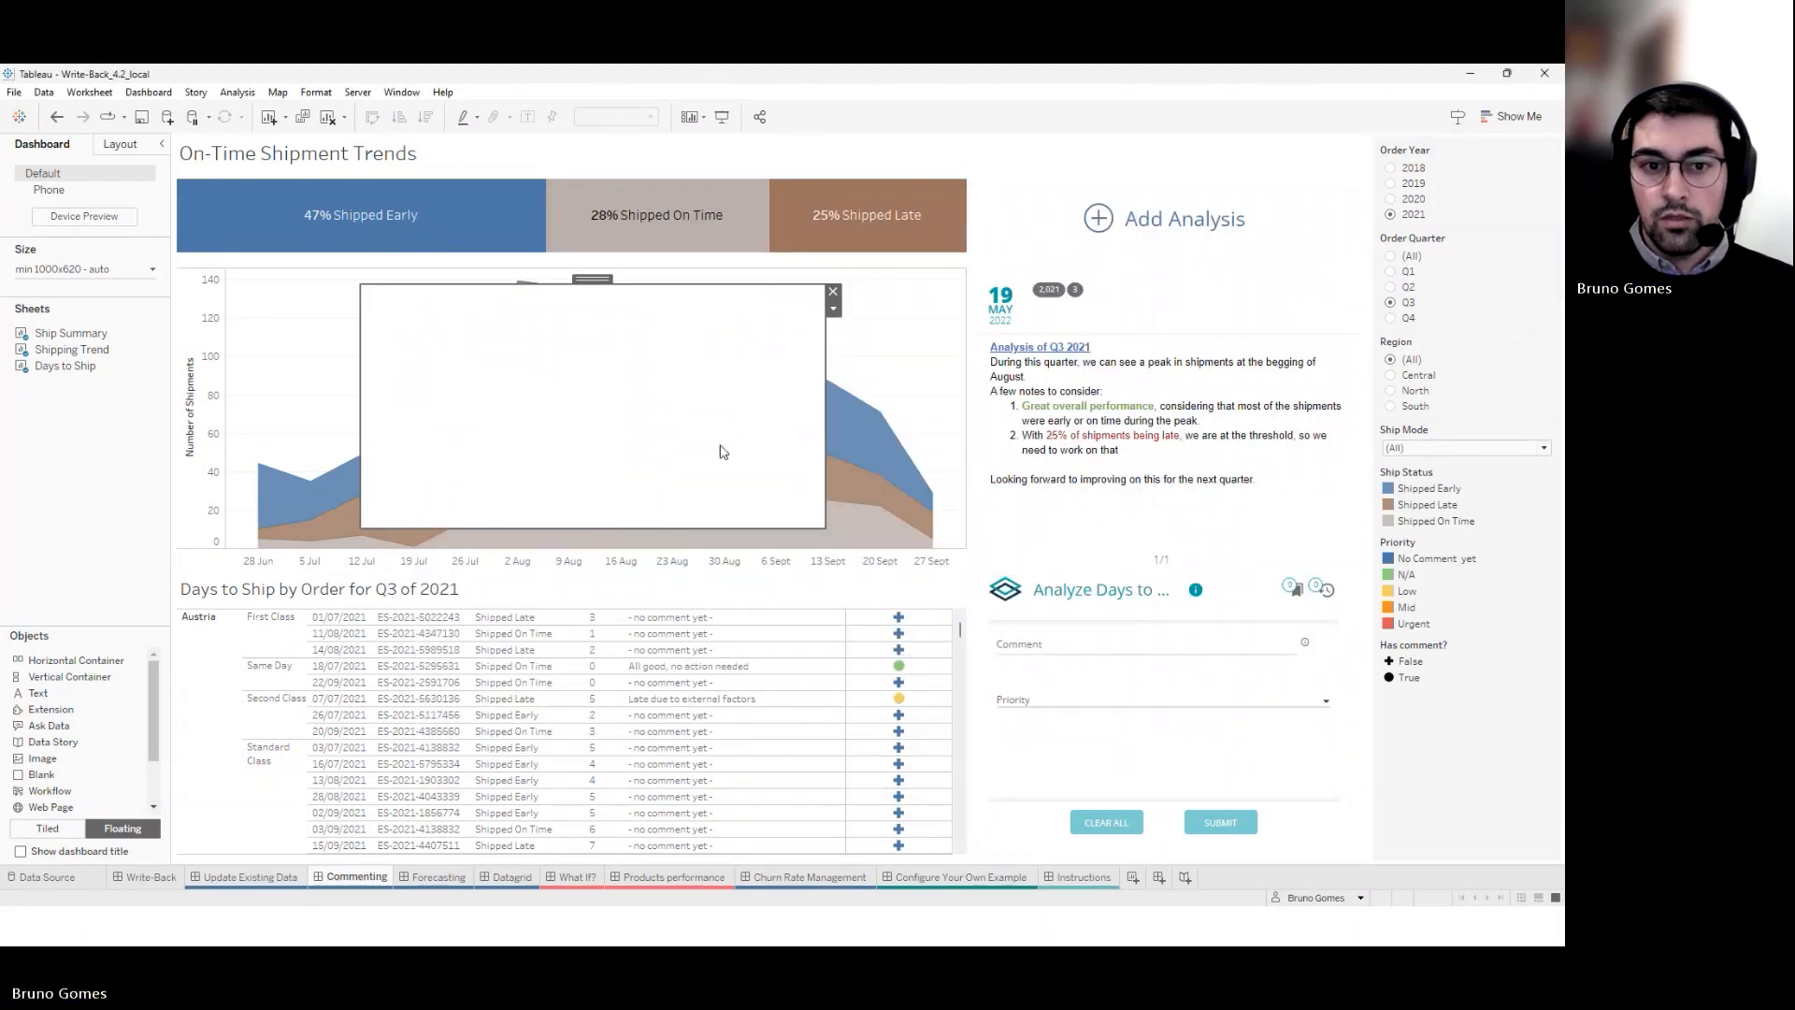
click(739, 465)
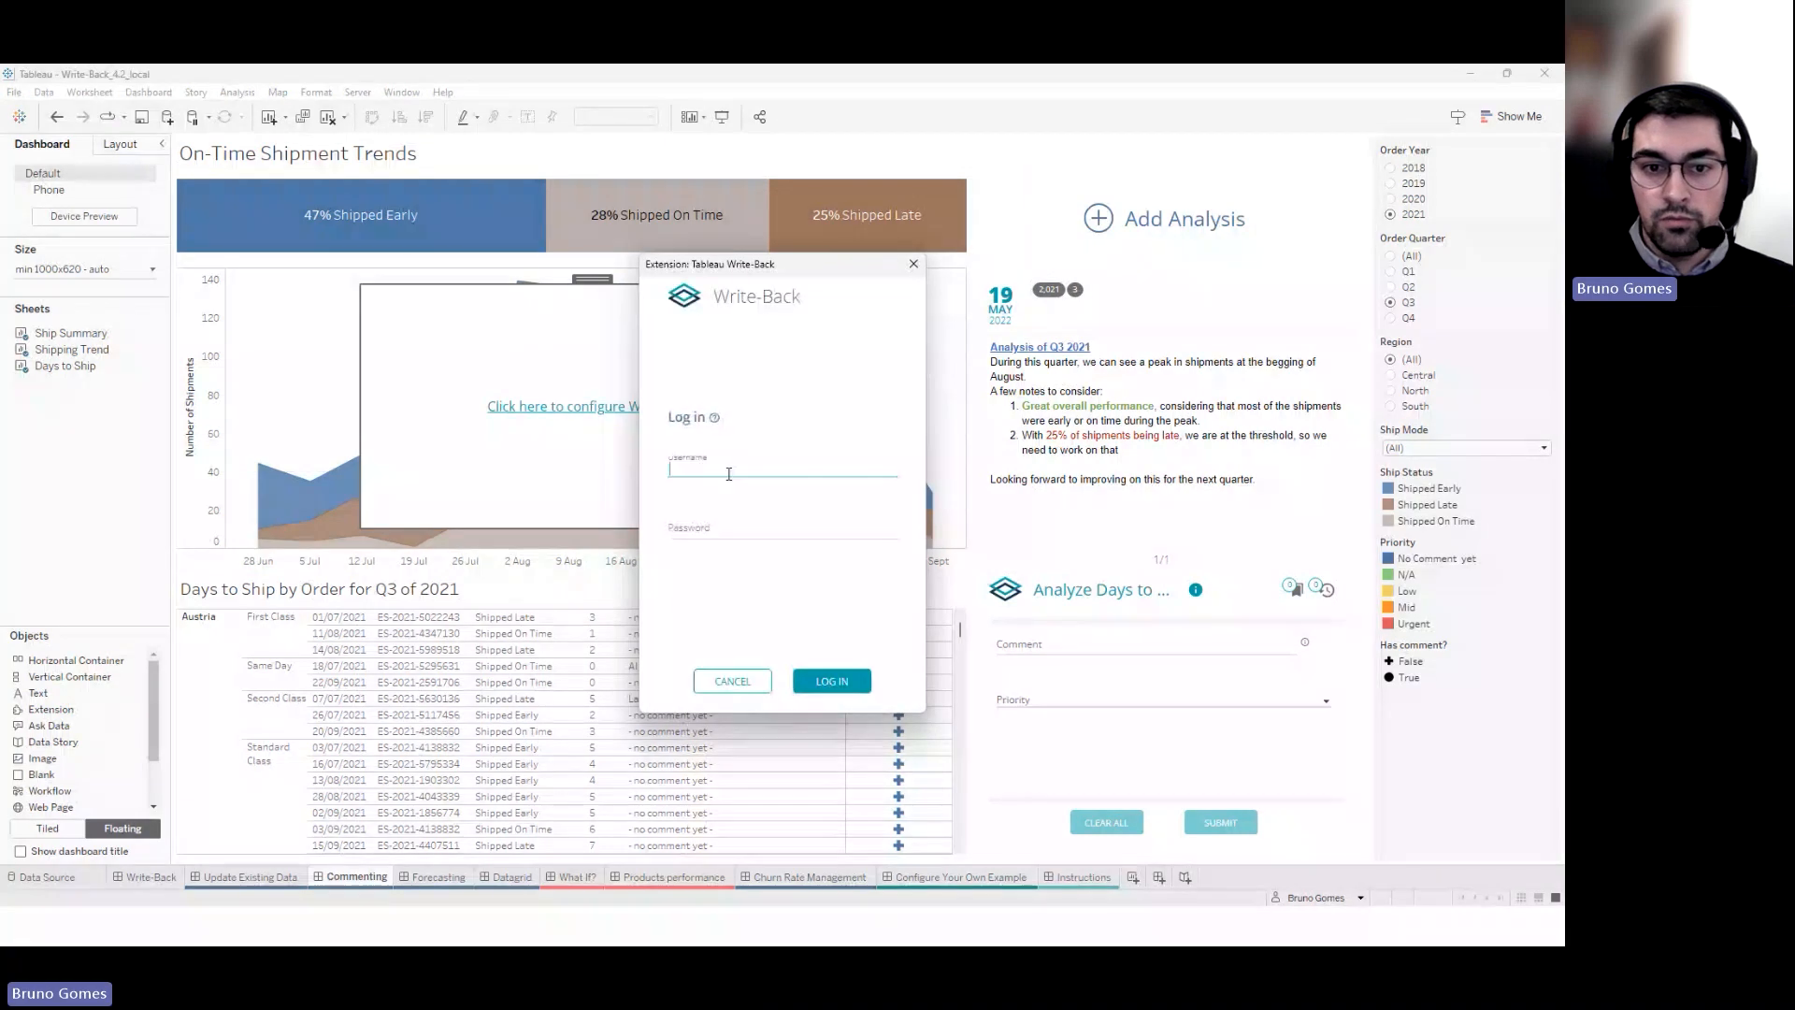
text(Alice)
key(Tab)
text(•••••)
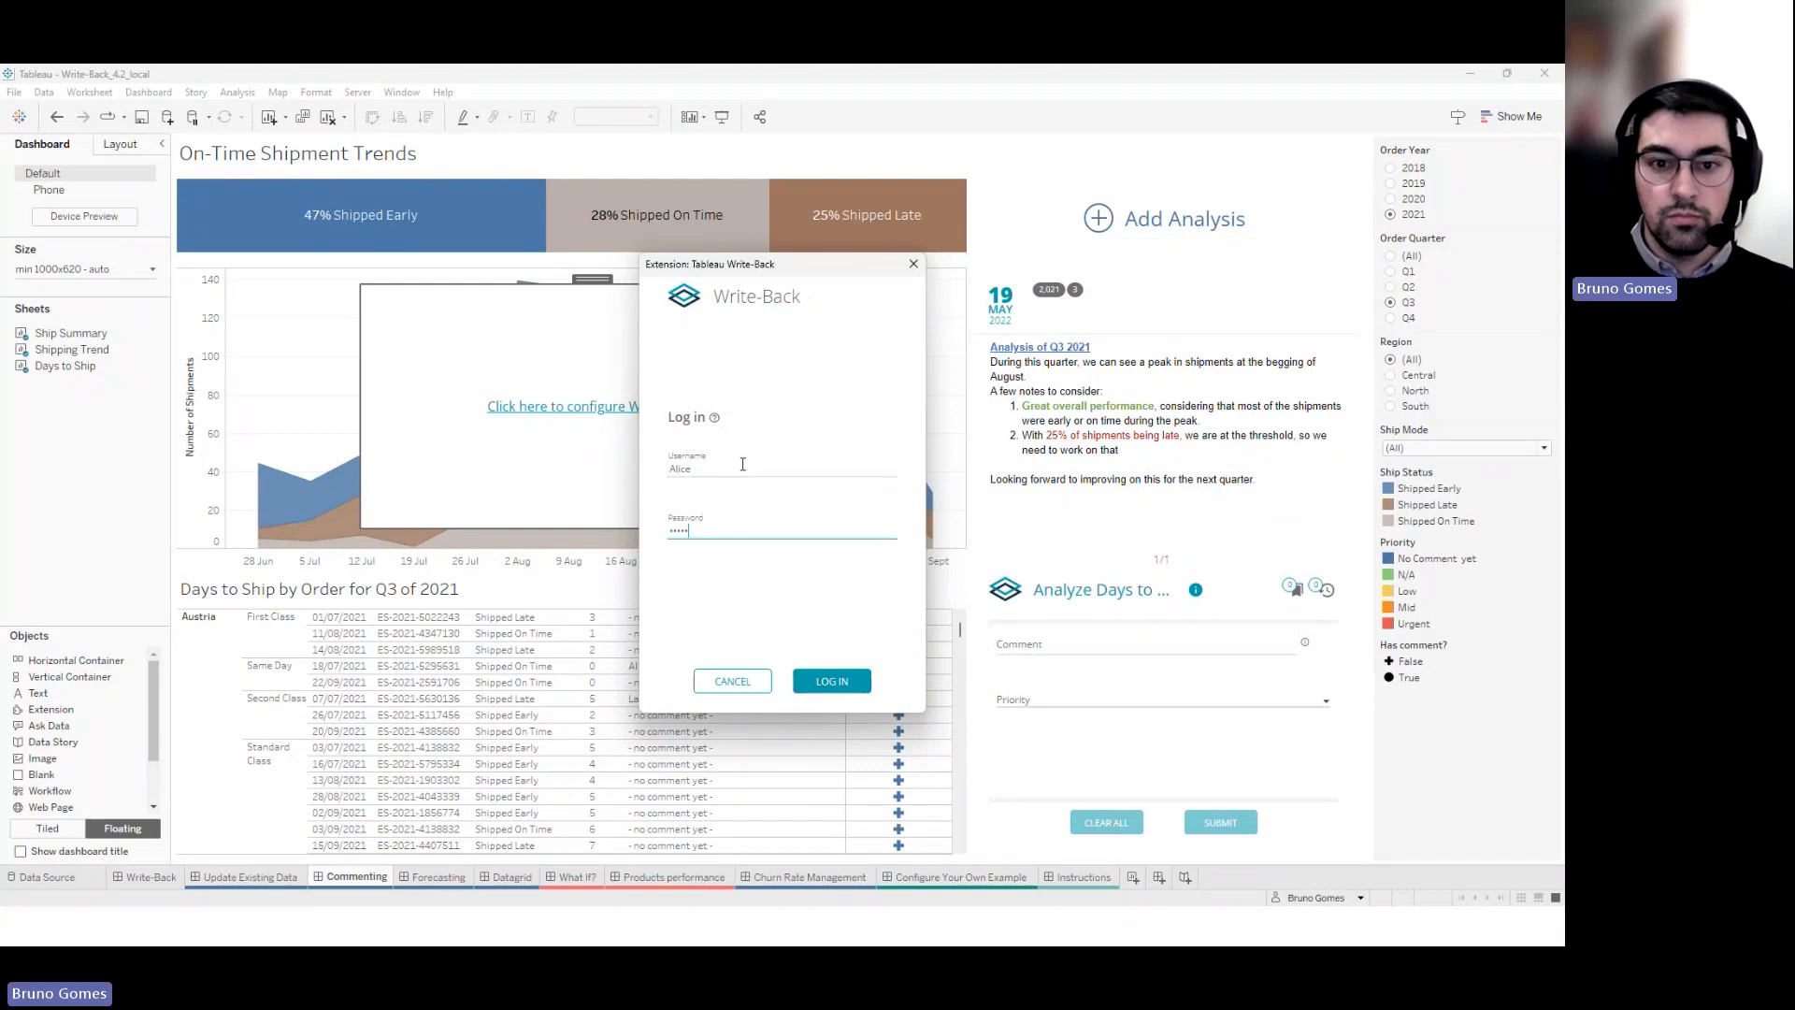
key(Return)
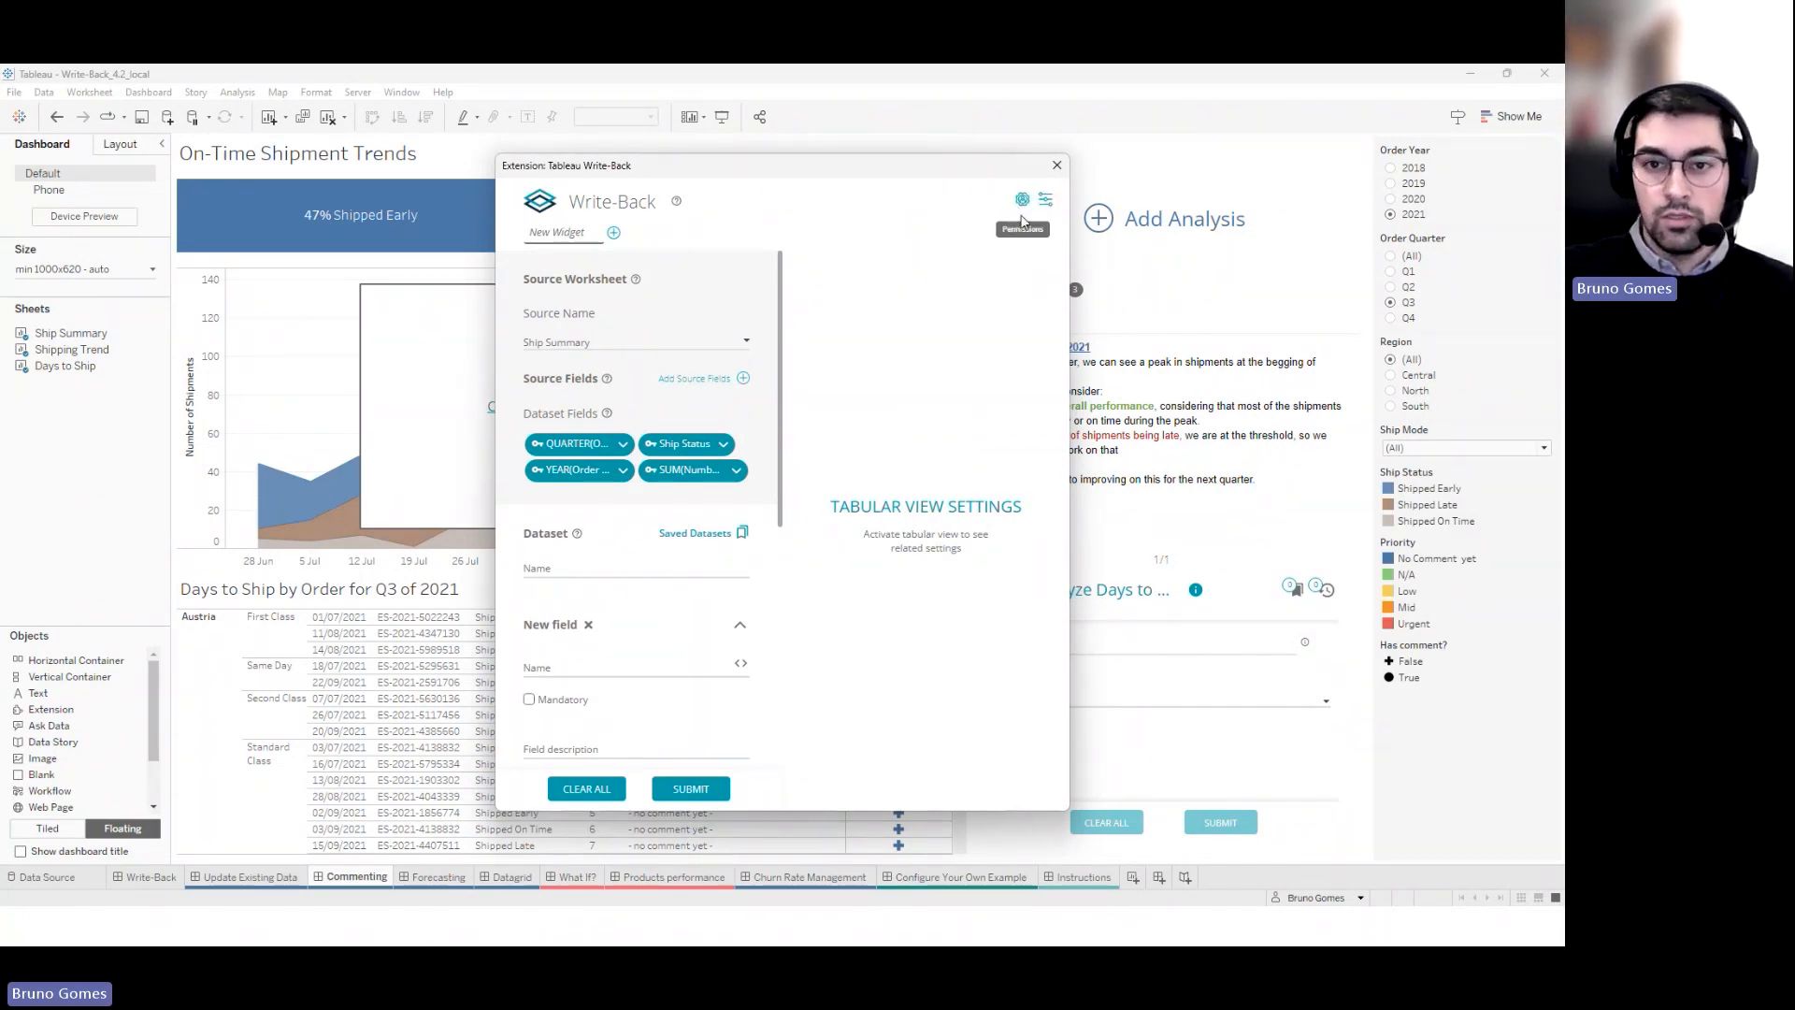
Configure the extension as a Viewer of Formatted Shipment Analysis, Analysis rich text, Ship Summary worksheet
click(1048, 202)
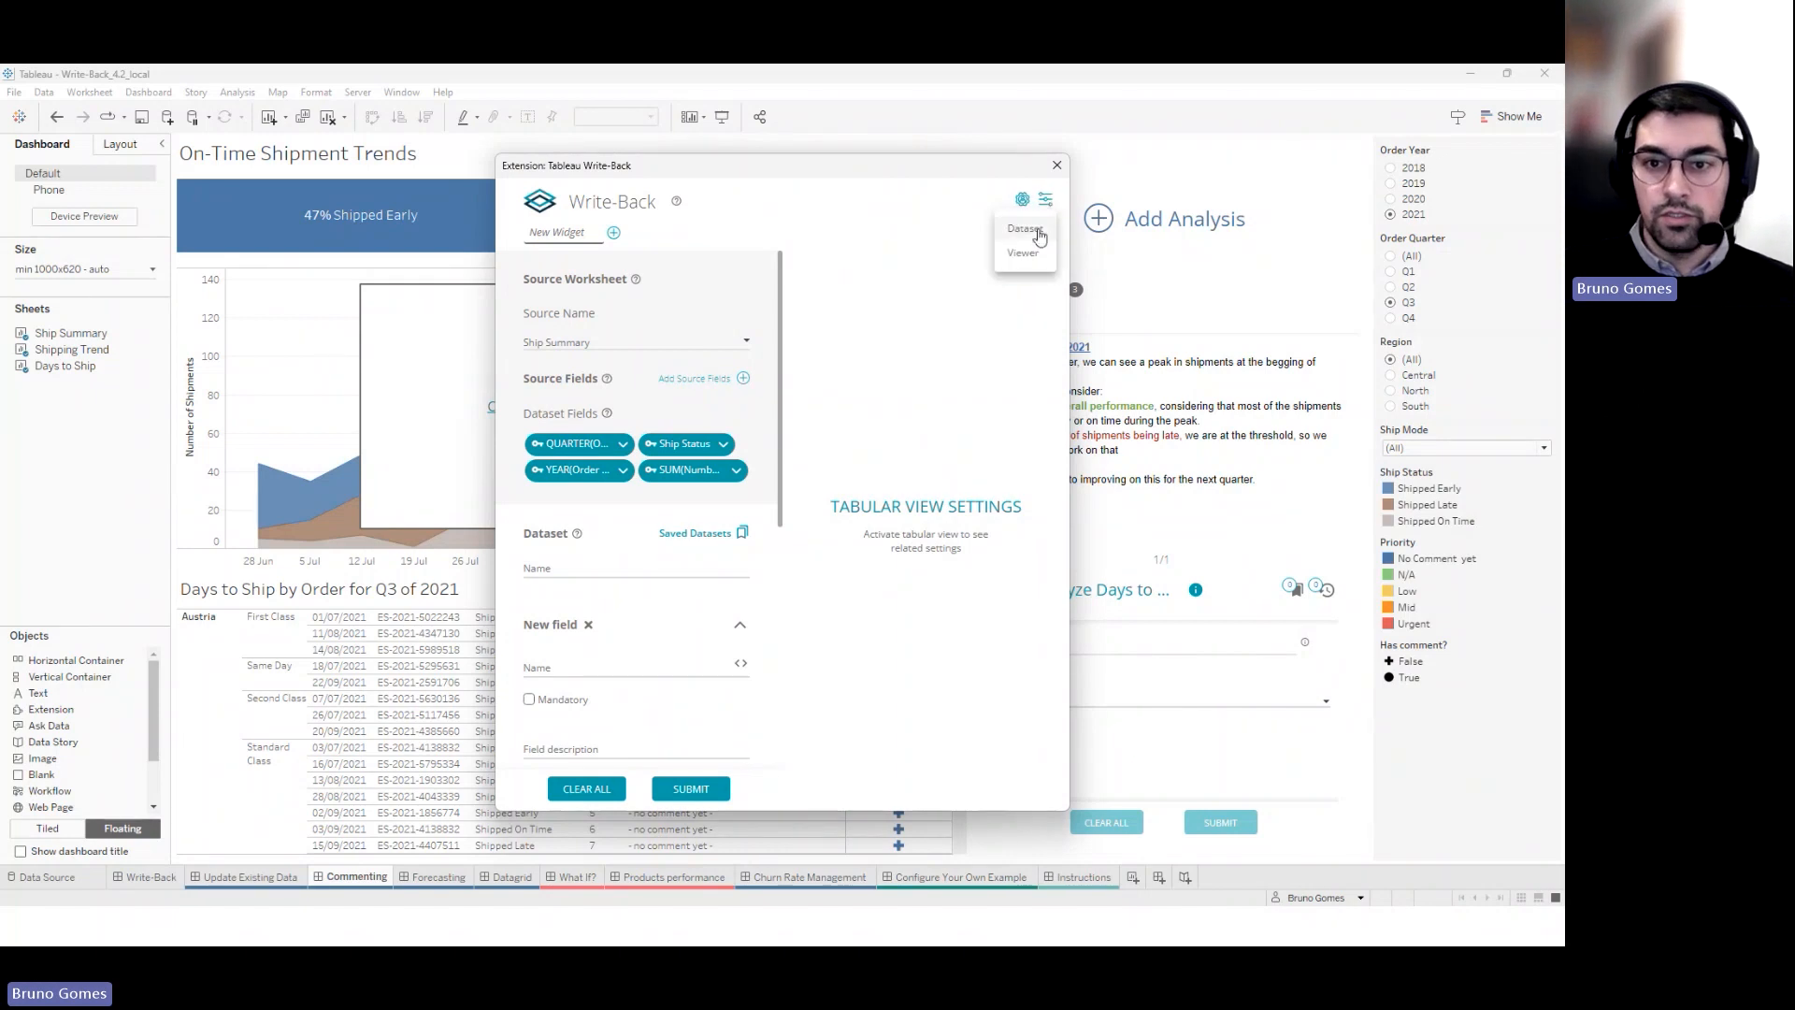
click(1023, 254)
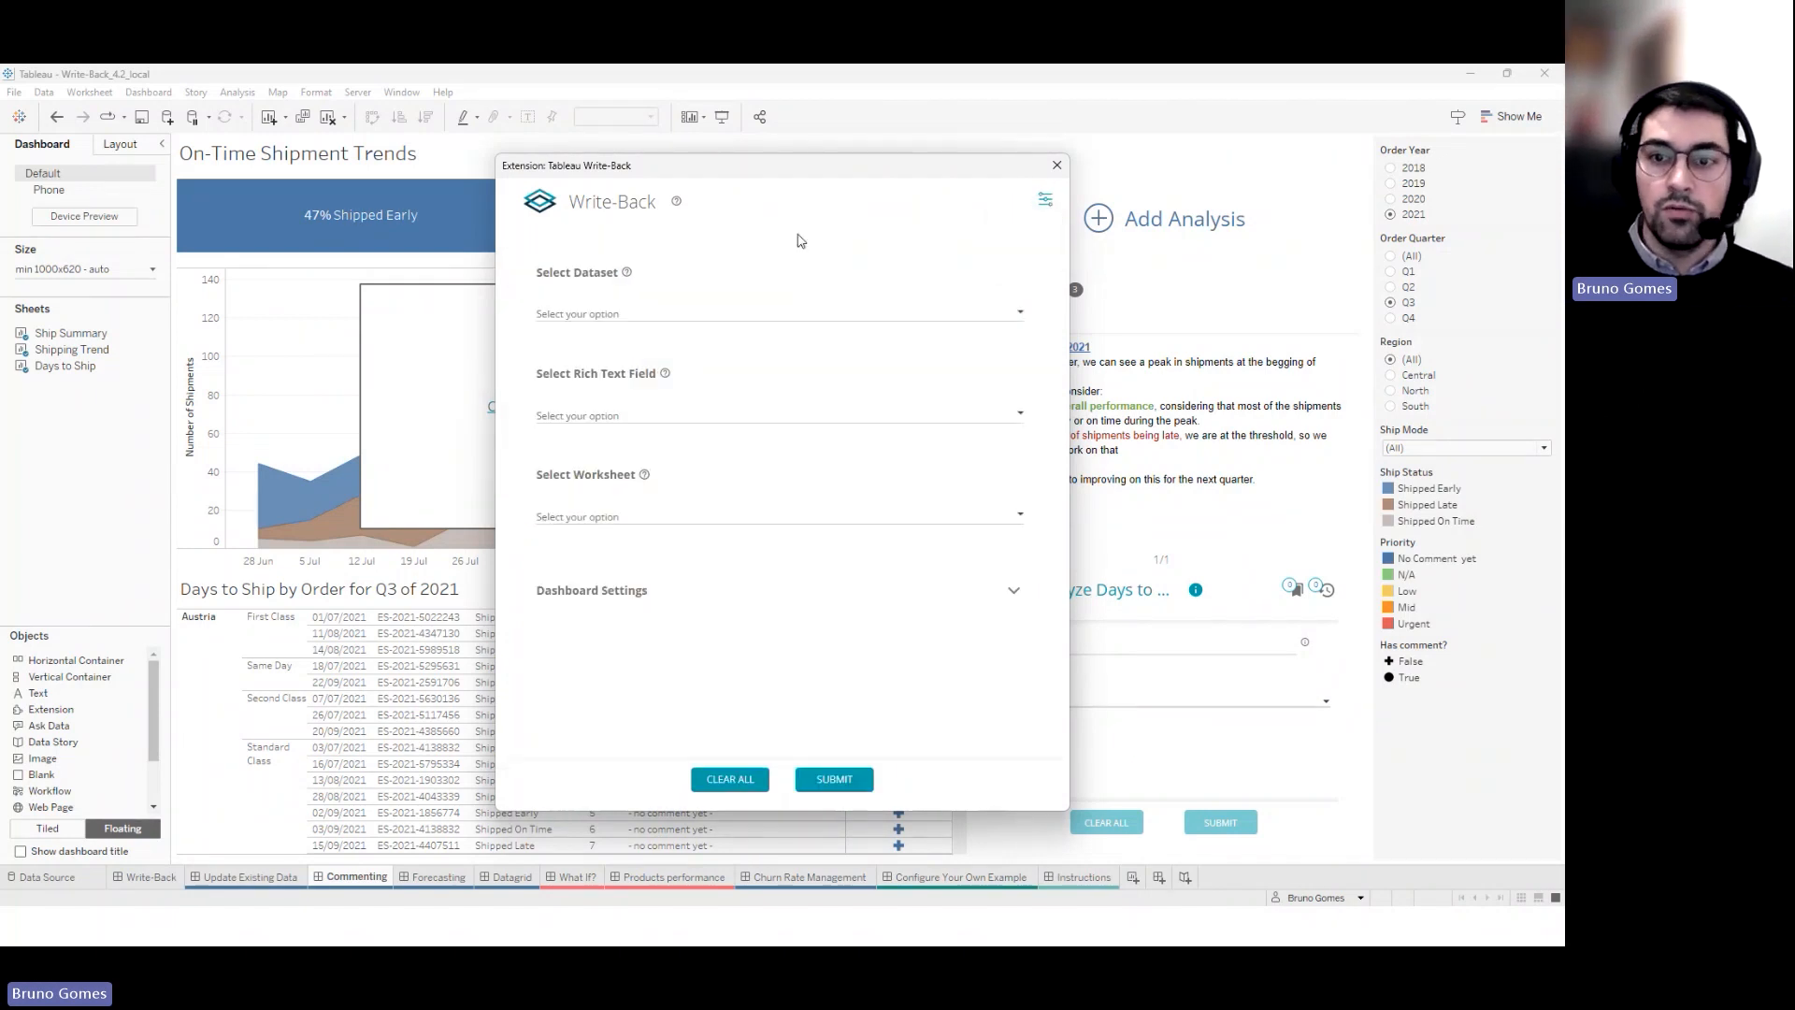
click(715, 314)
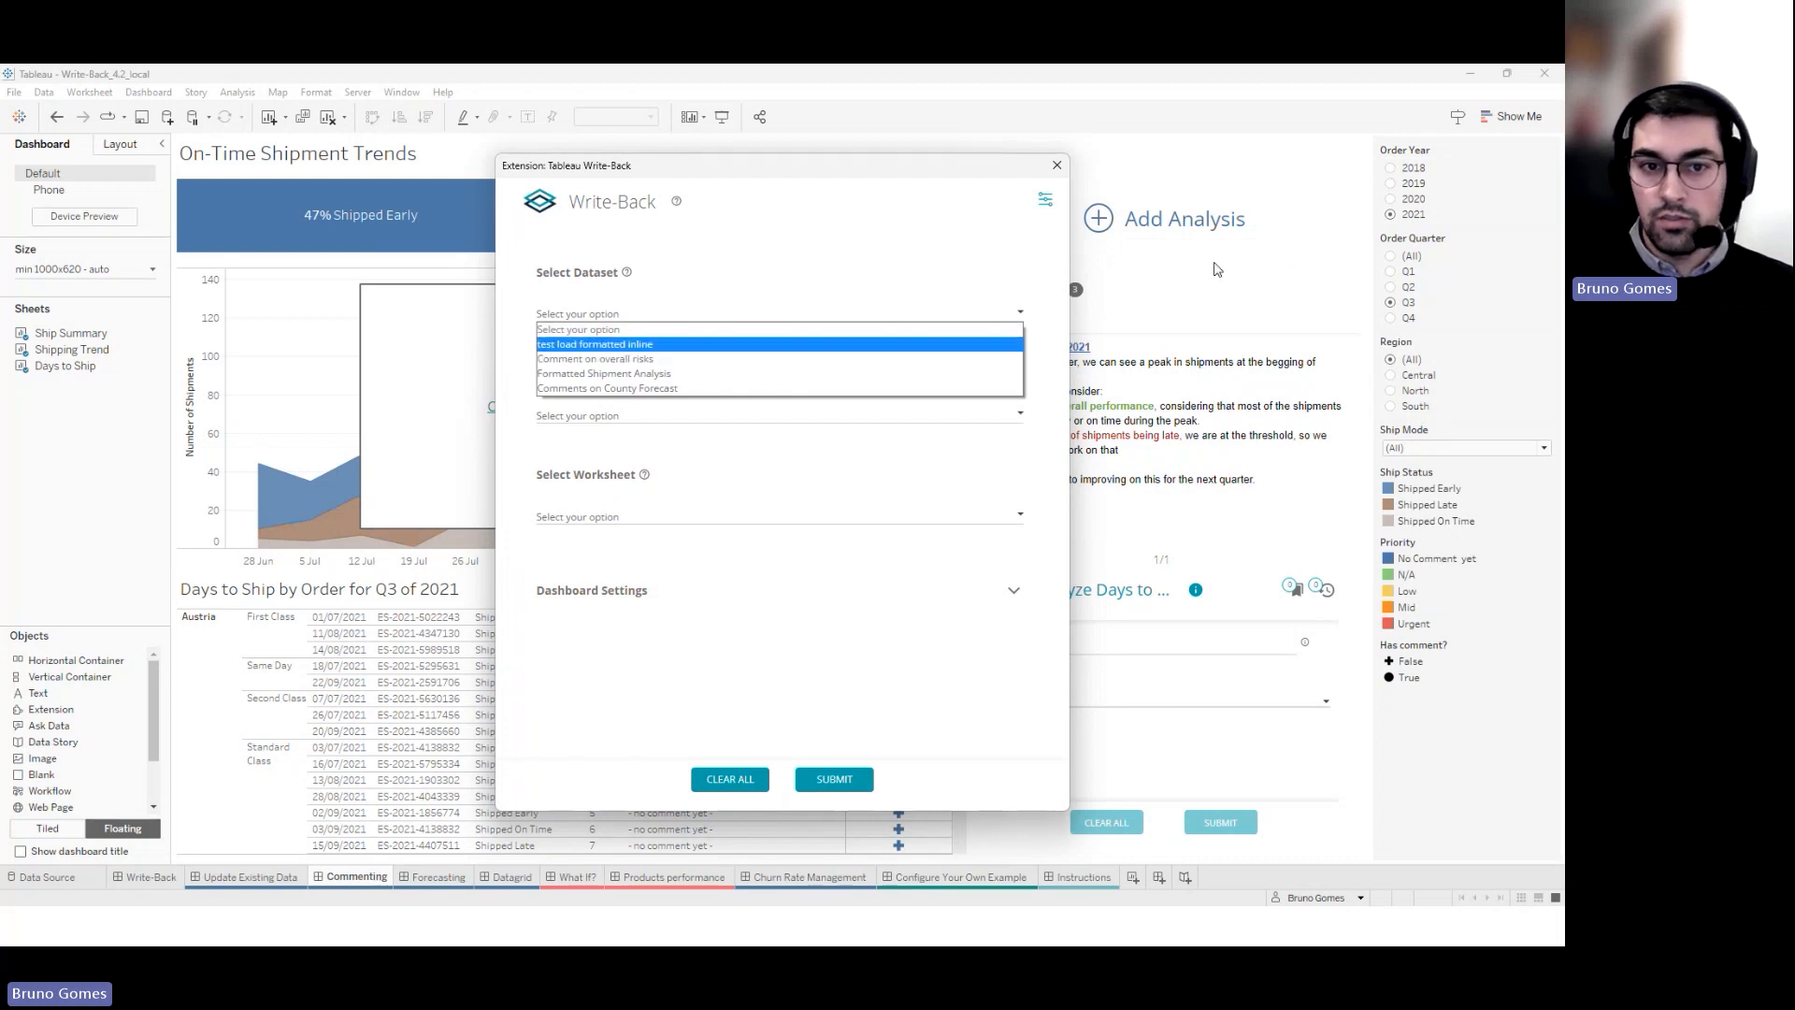
click(655, 374)
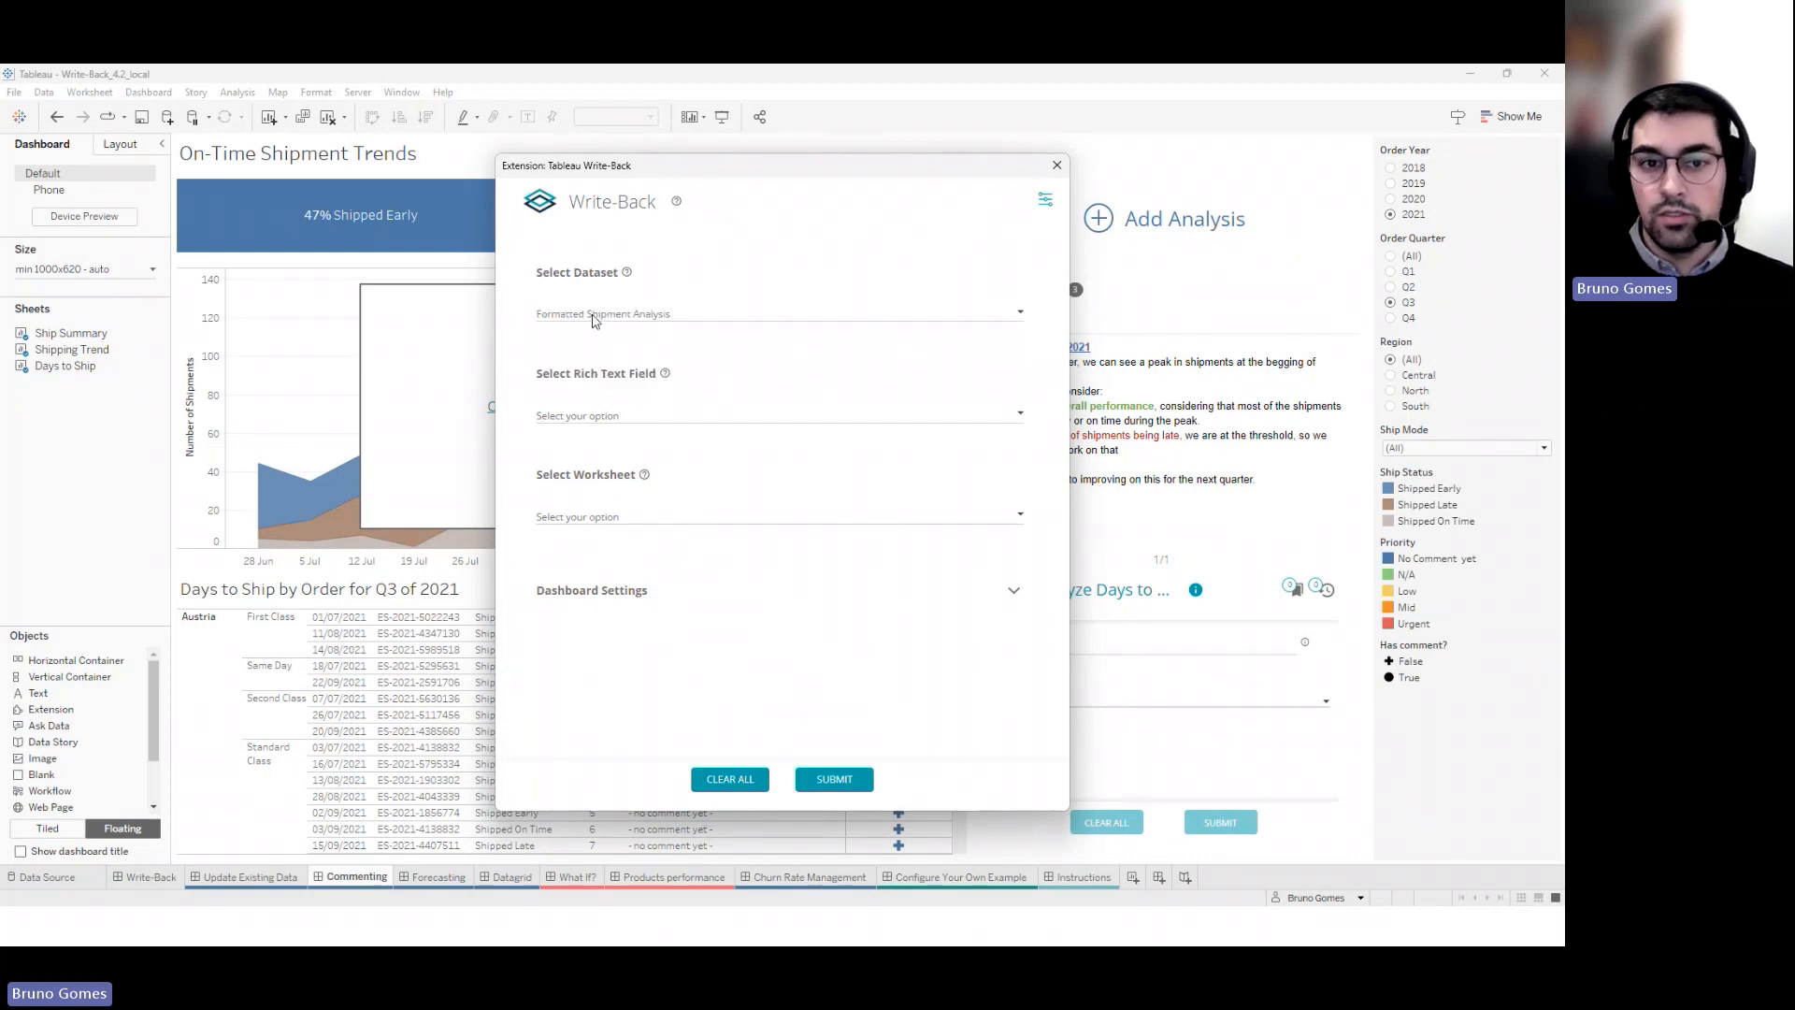
click(672, 415)
click(655, 446)
click(659, 516)
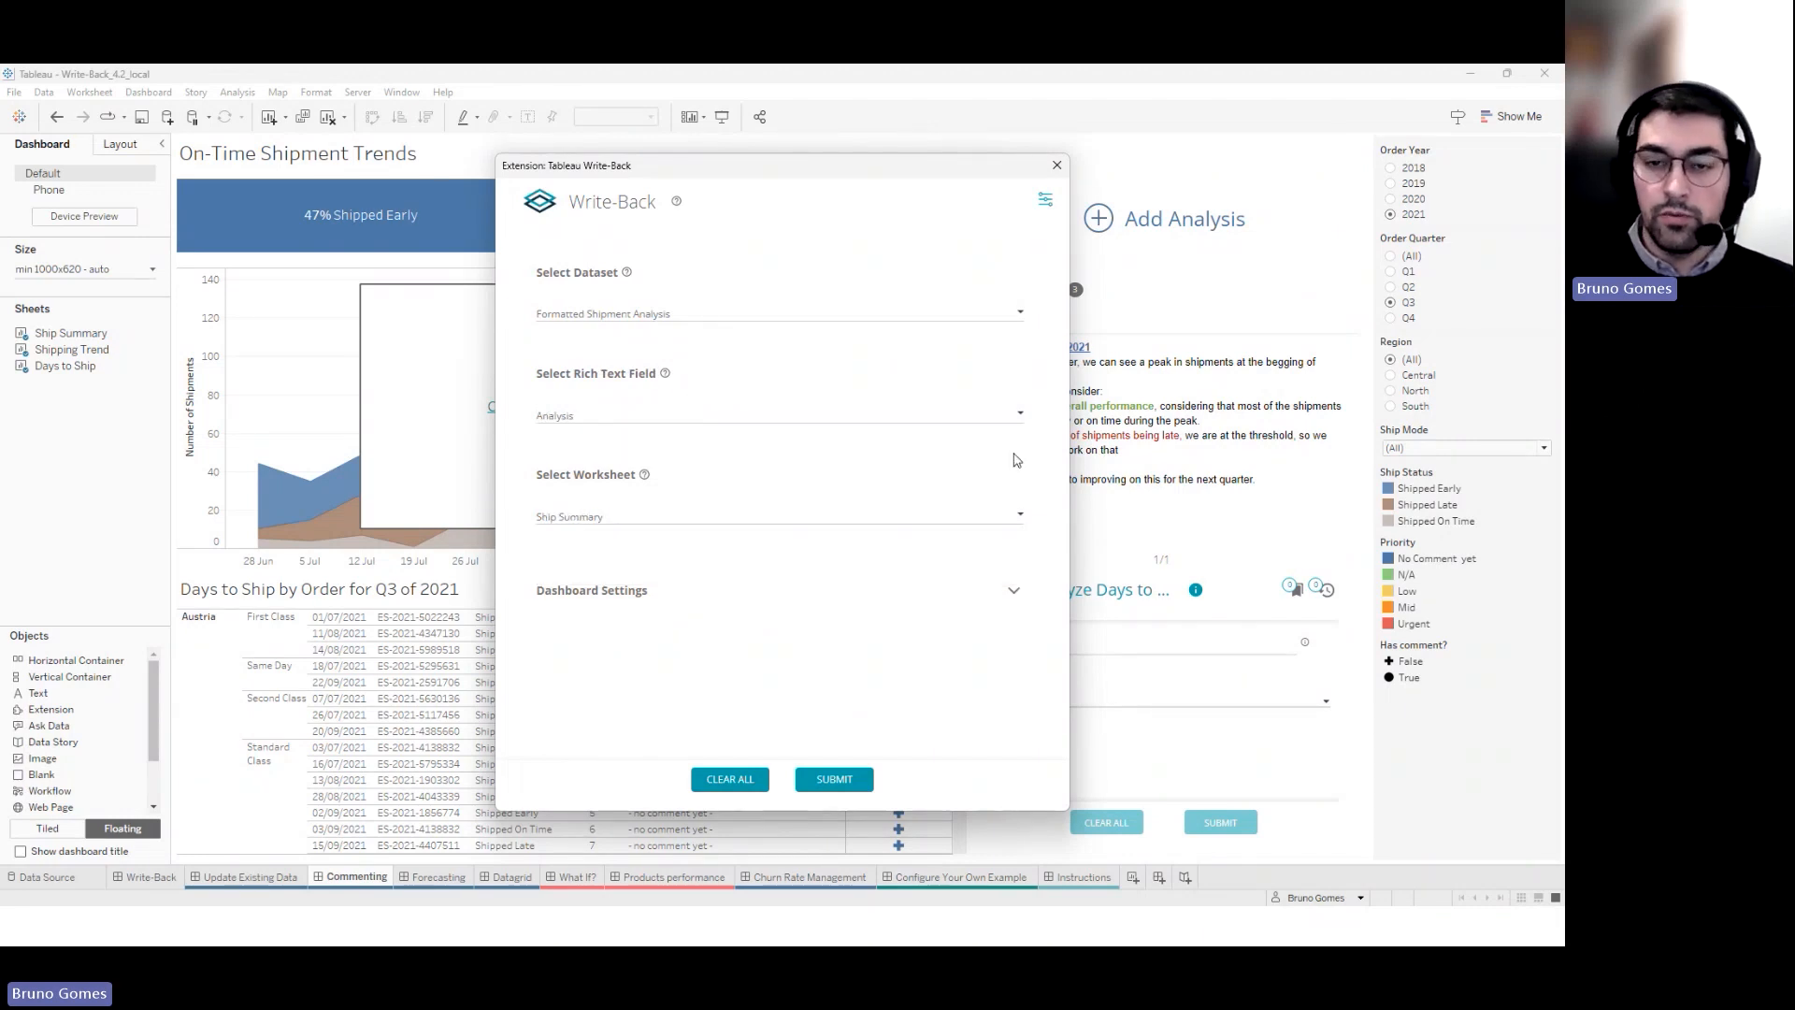
click(1056, 167)
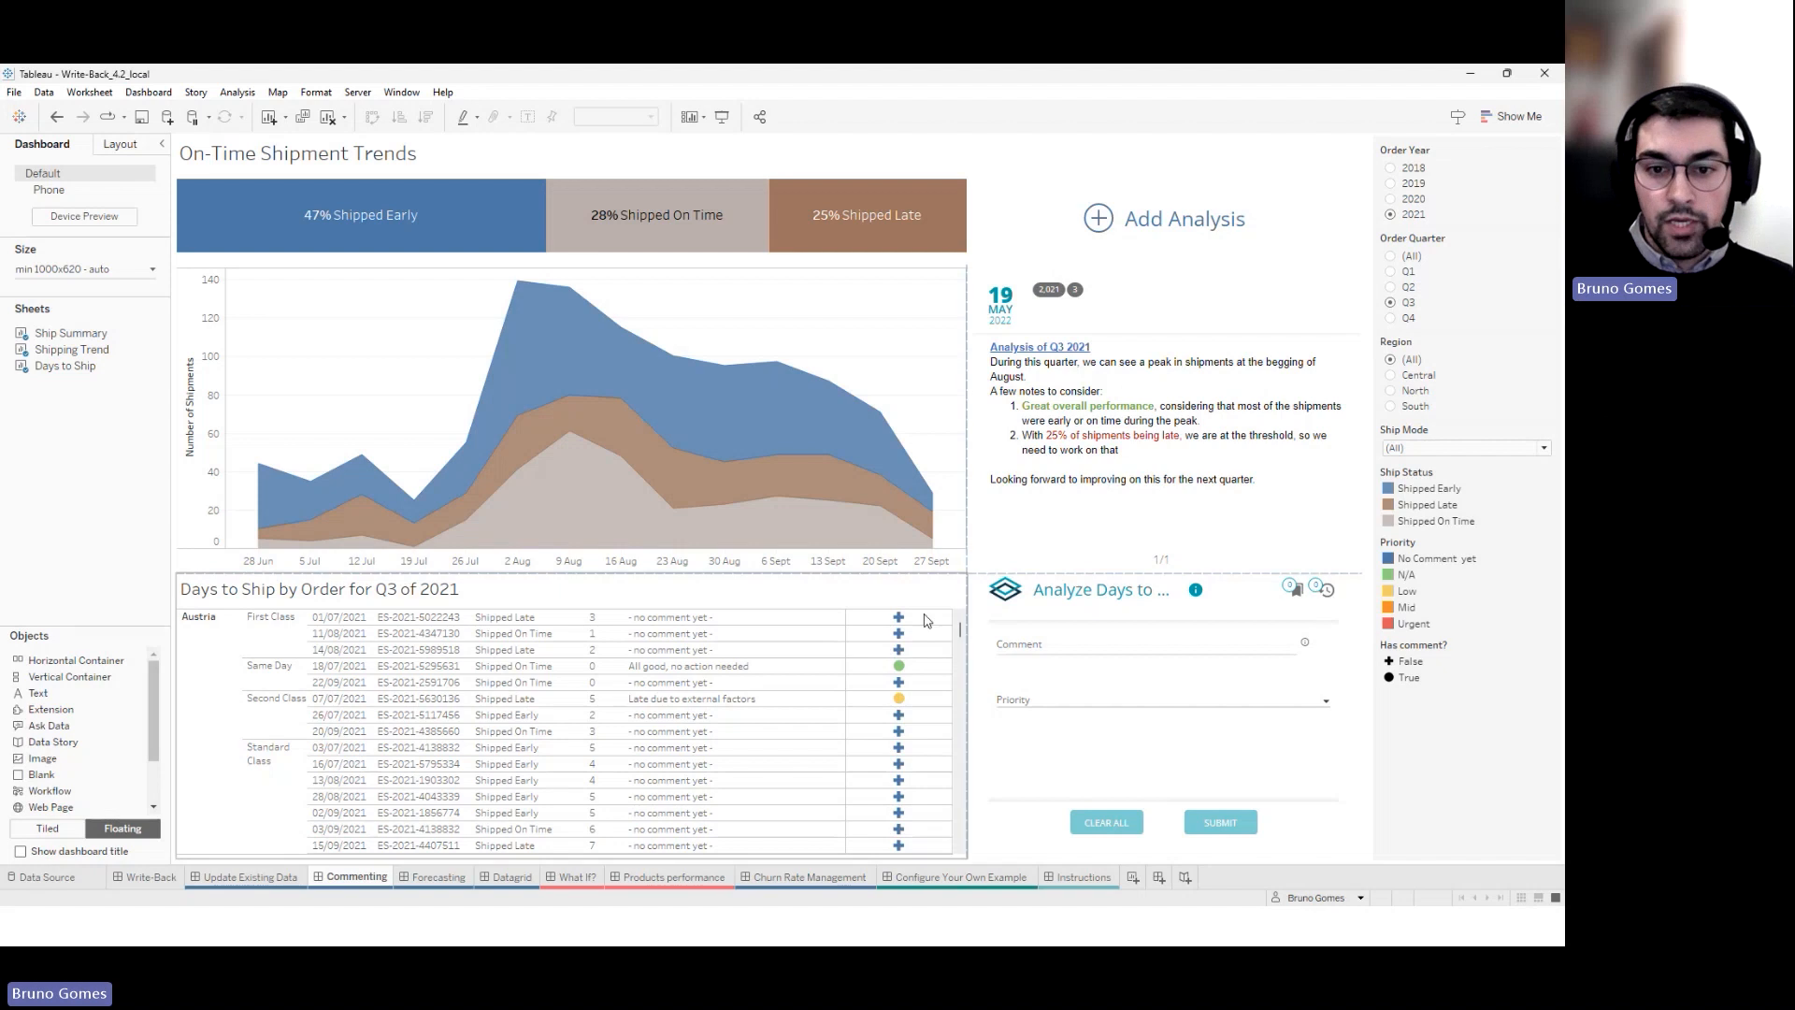
Open Configure for the Analyze Days comment form and move its Write-Back settings window right
click(1062, 605)
click(1368, 603)
click(1412, 617)
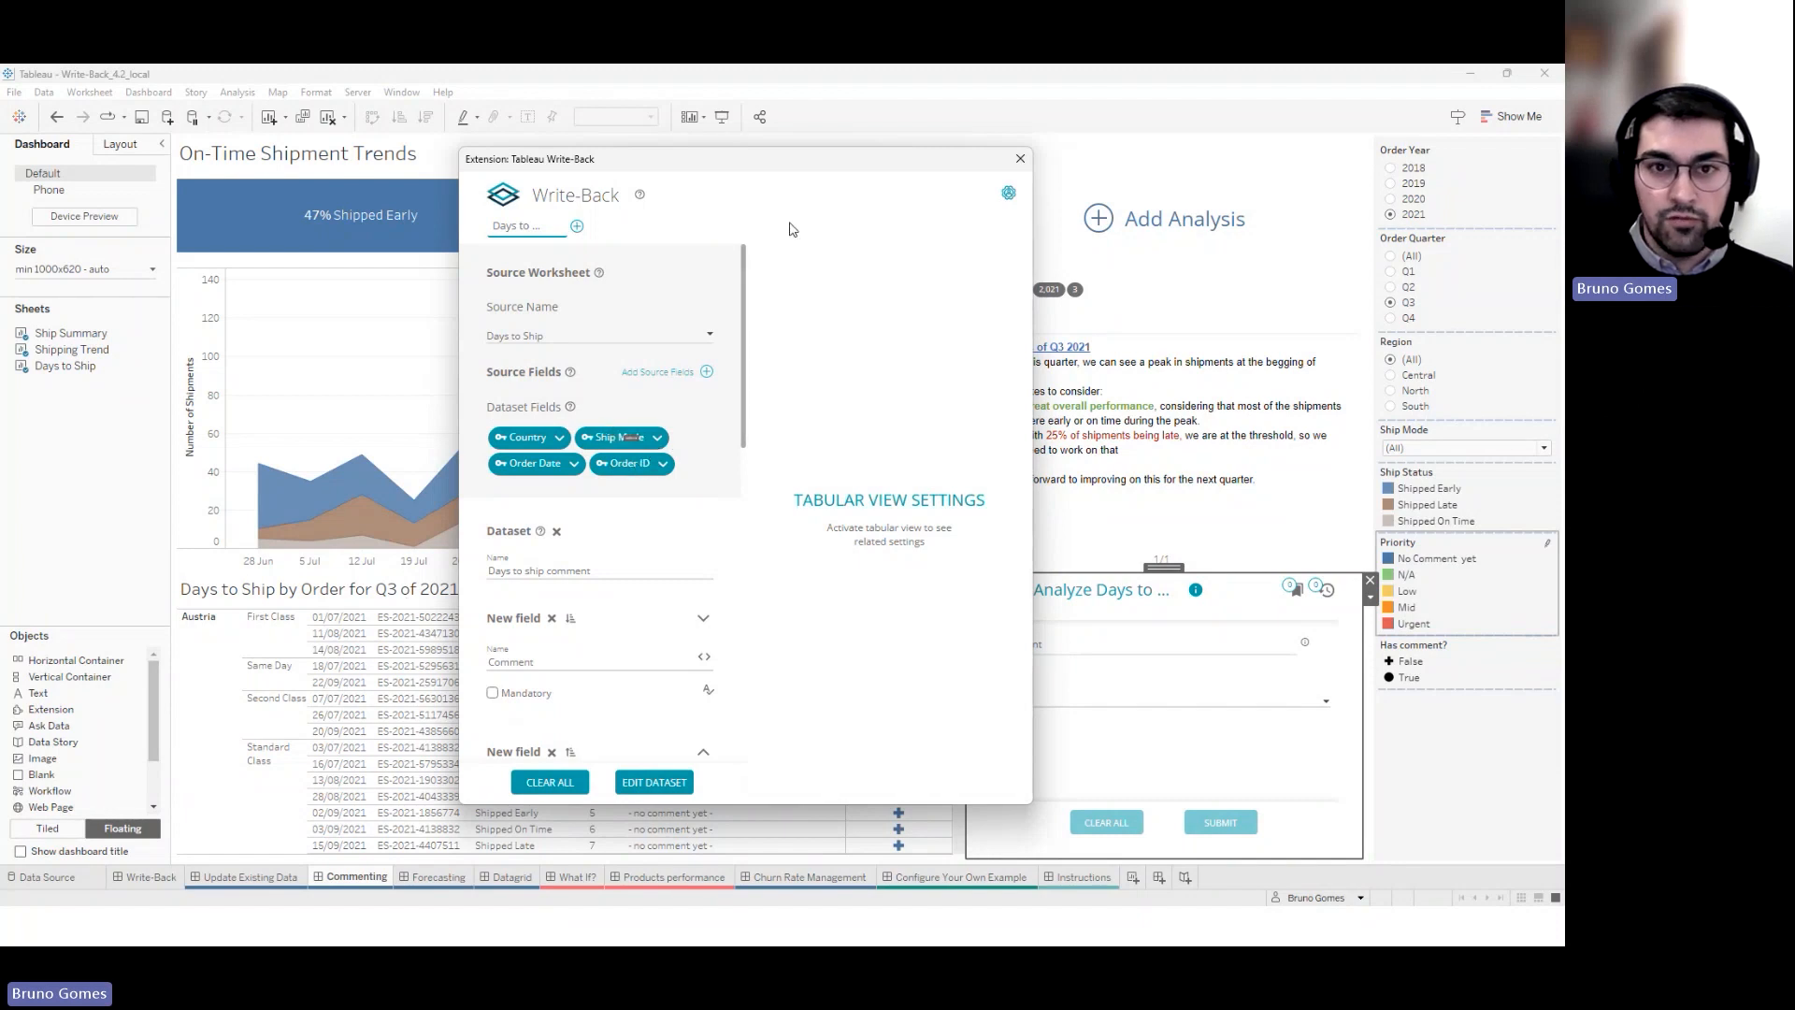
drag(774, 163, 1040, 133)
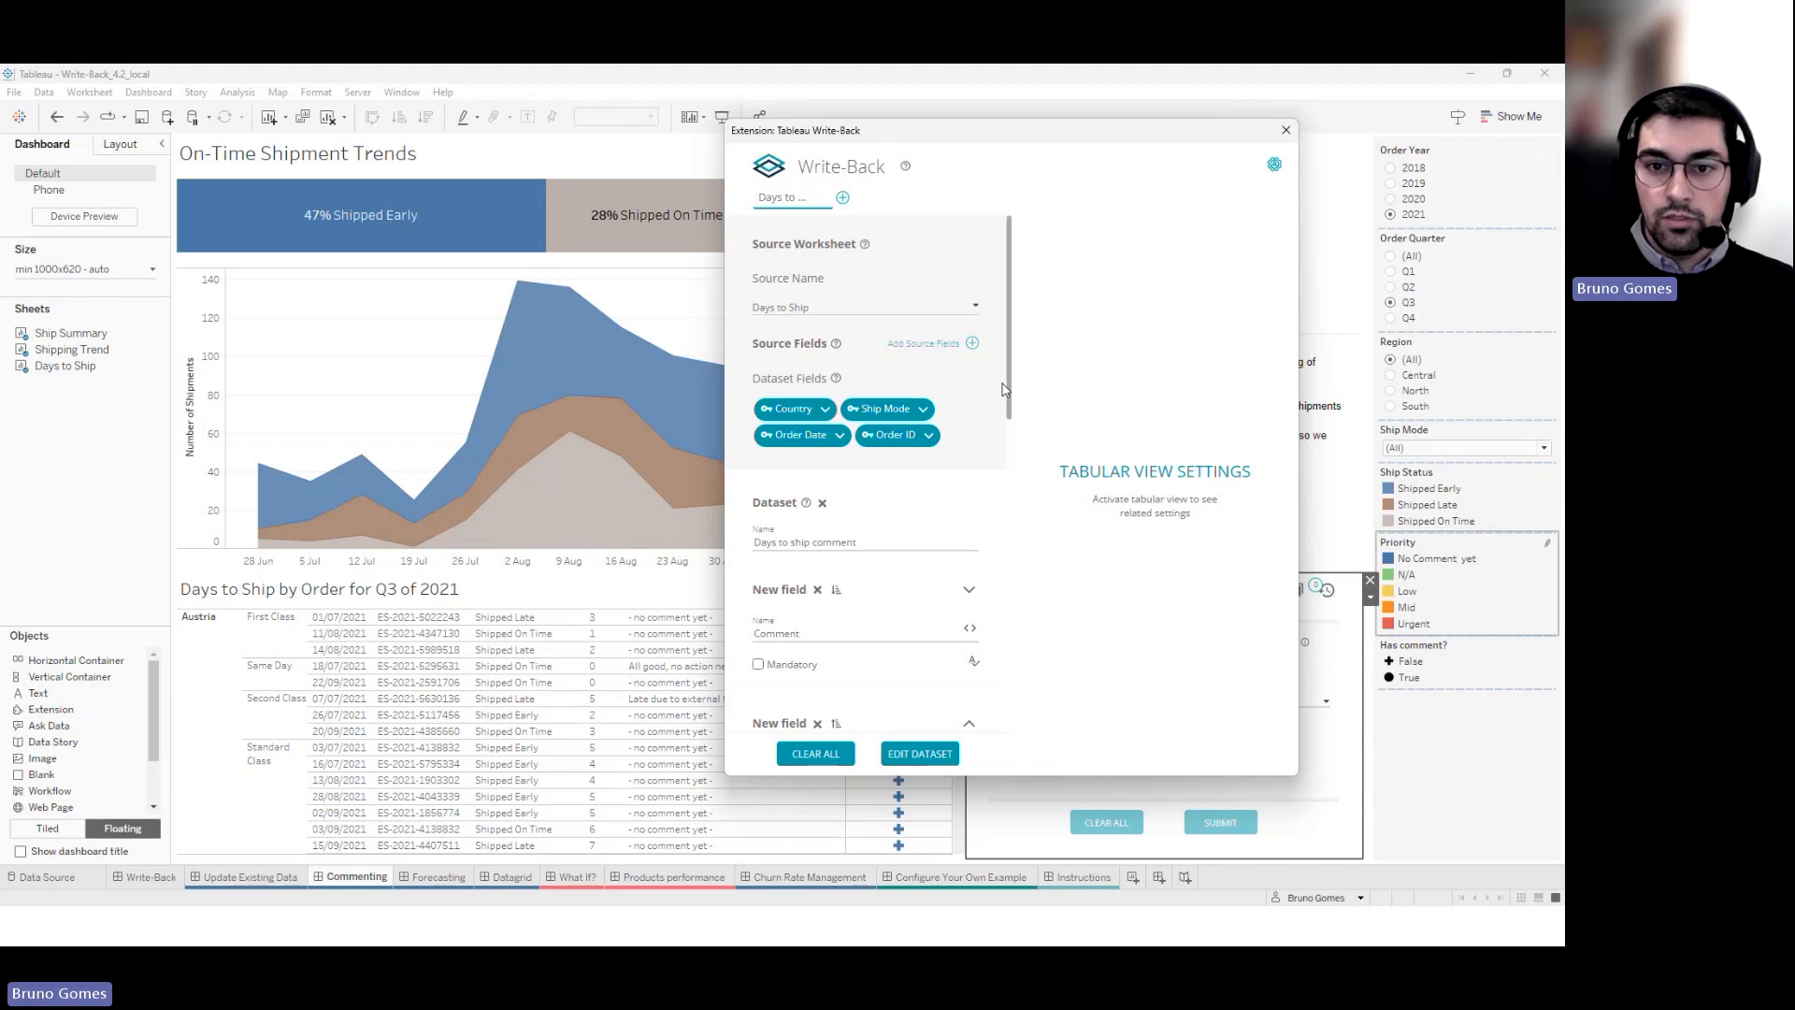
scroll(1004, 389, down, 2)
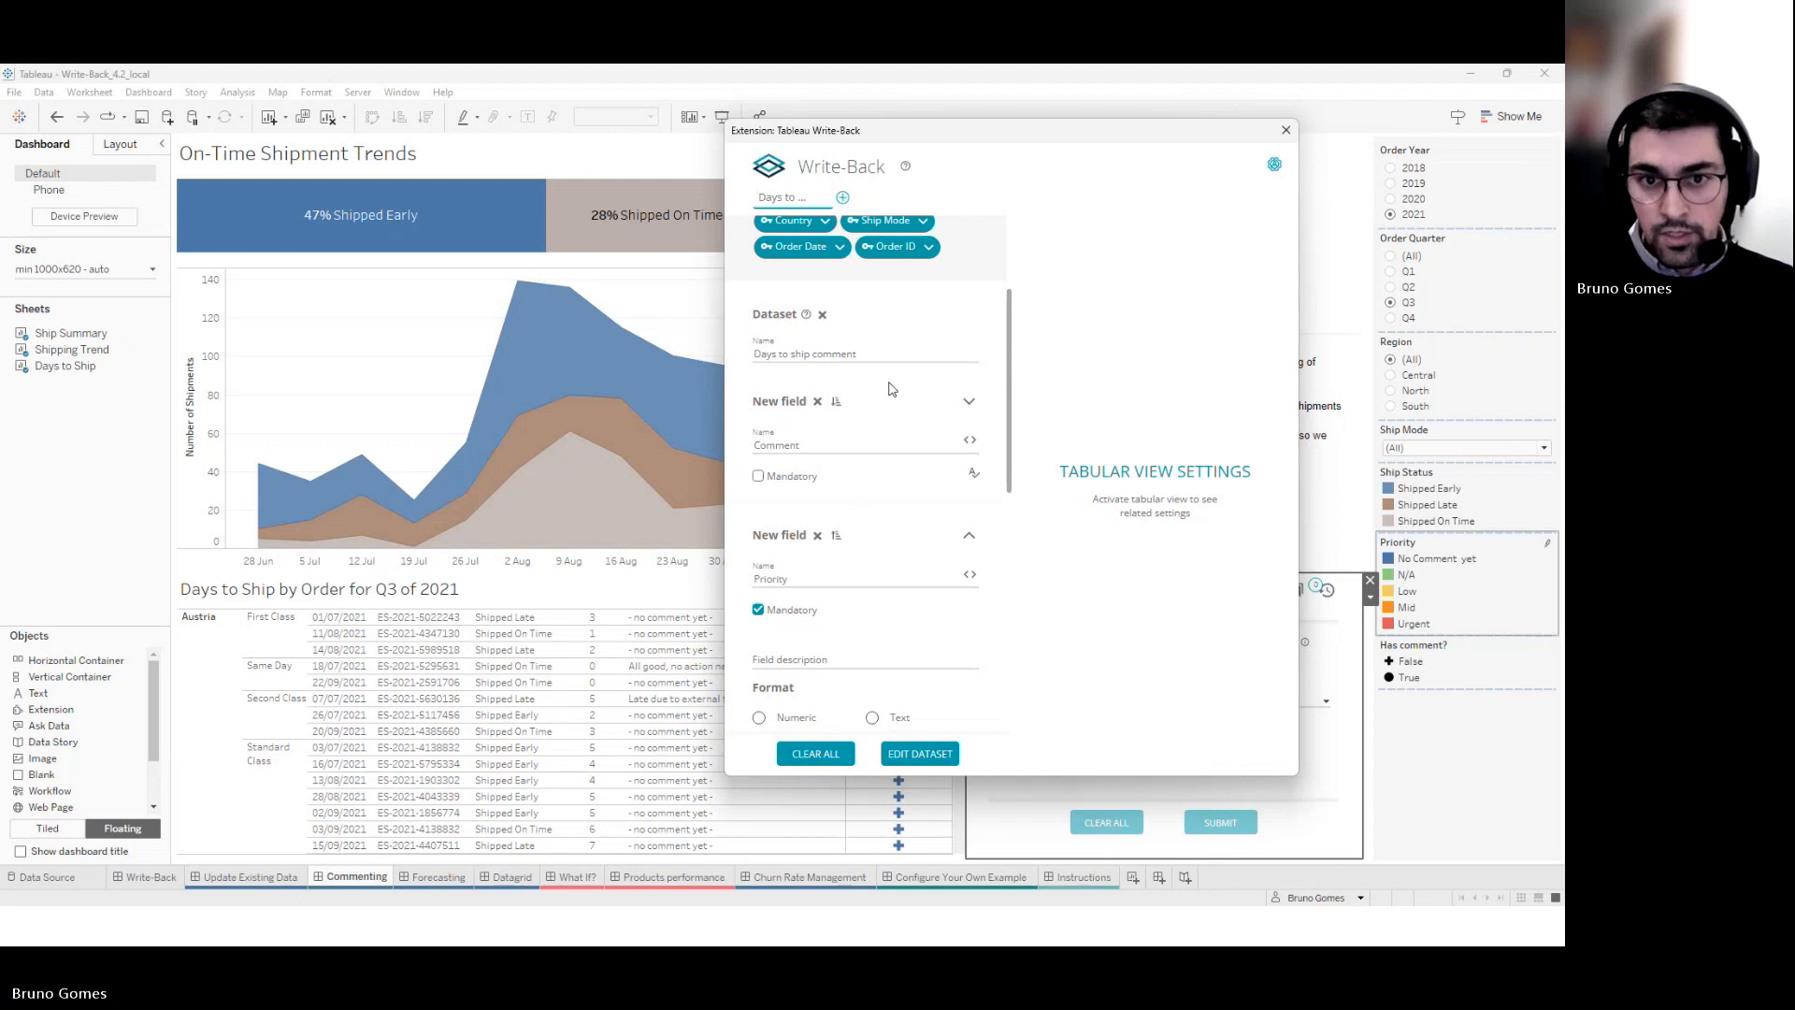
Inspect the Comment field's format options and the Priority values, then close the Write-Back settings
scroll(931, 445, down, 3)
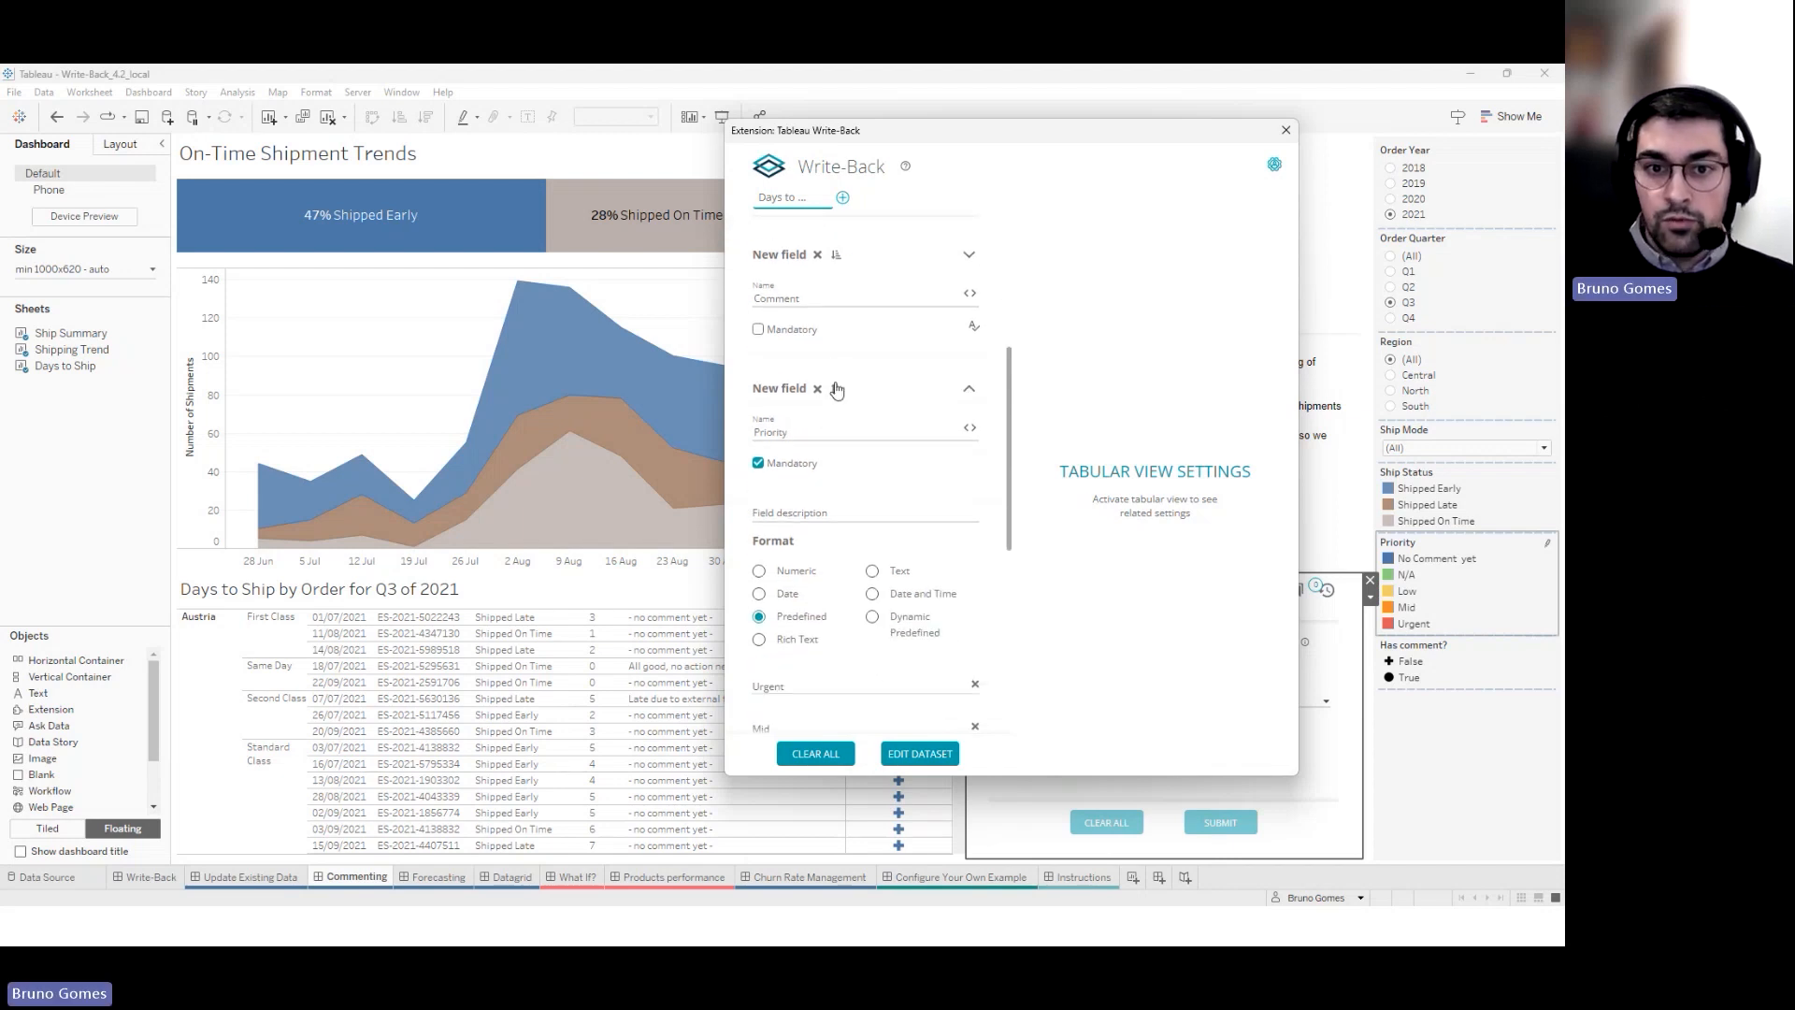
drag(996, 147, 662, 142)
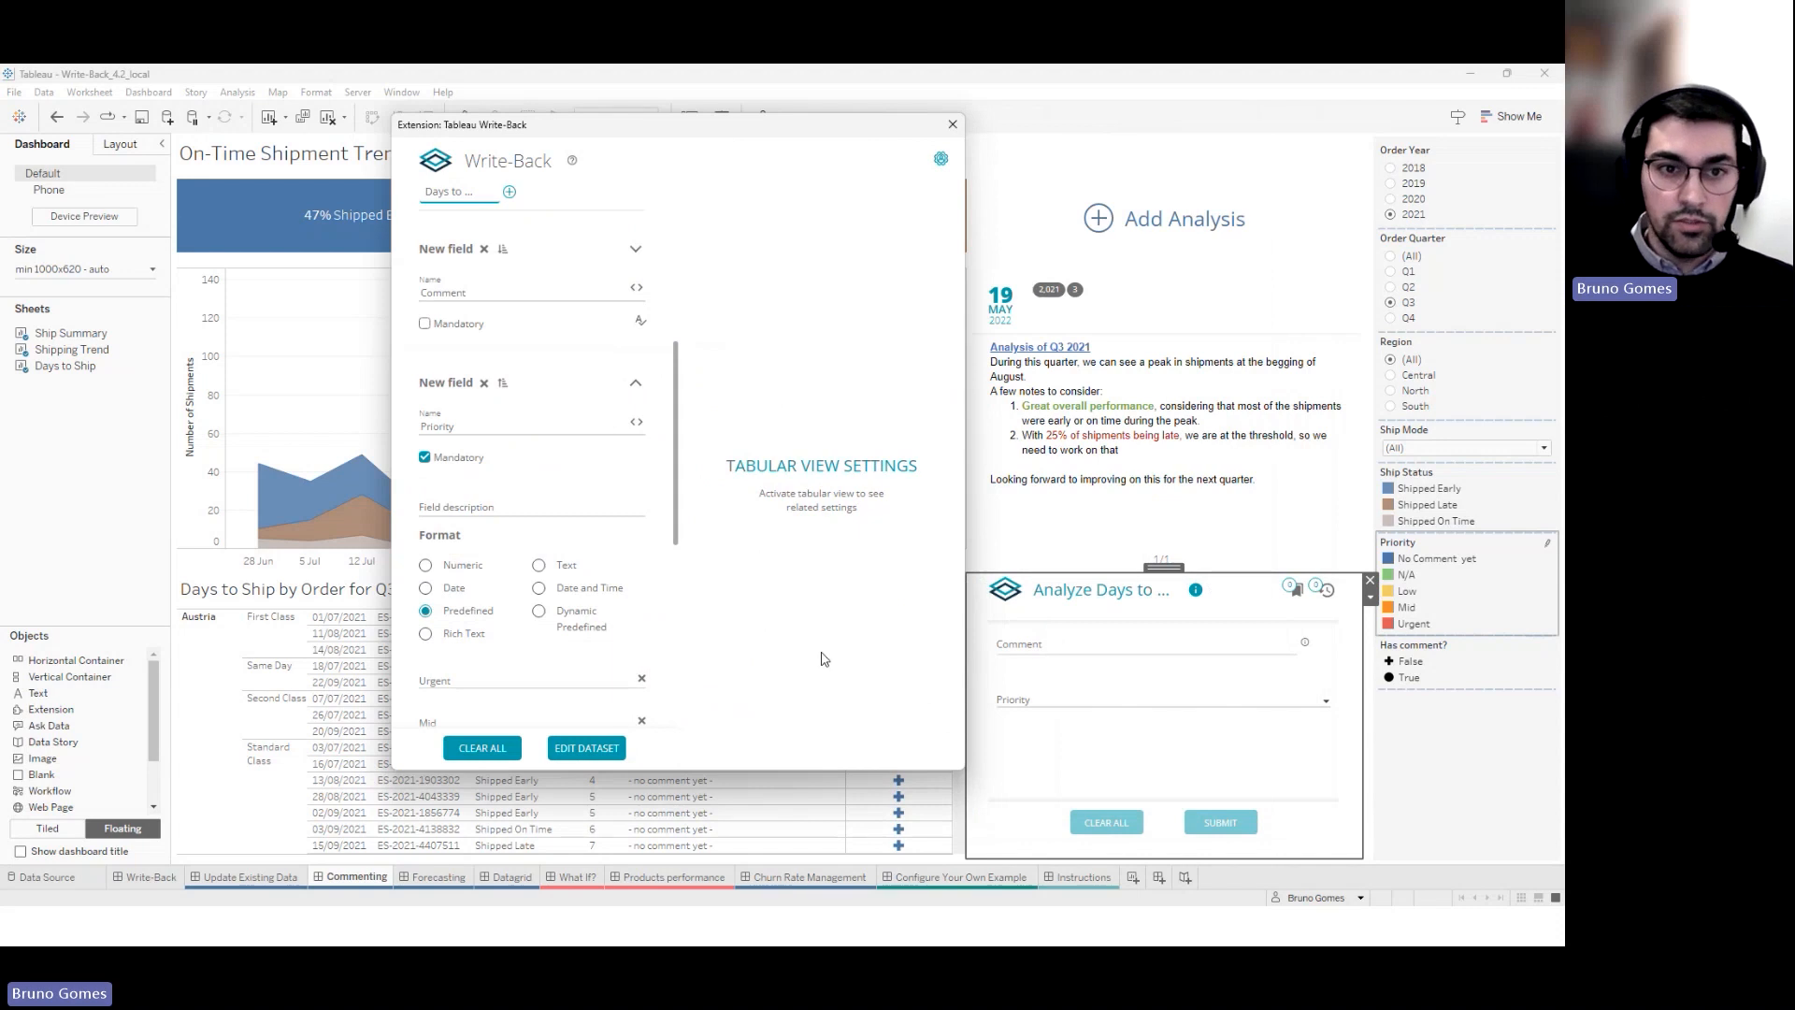
click(635, 249)
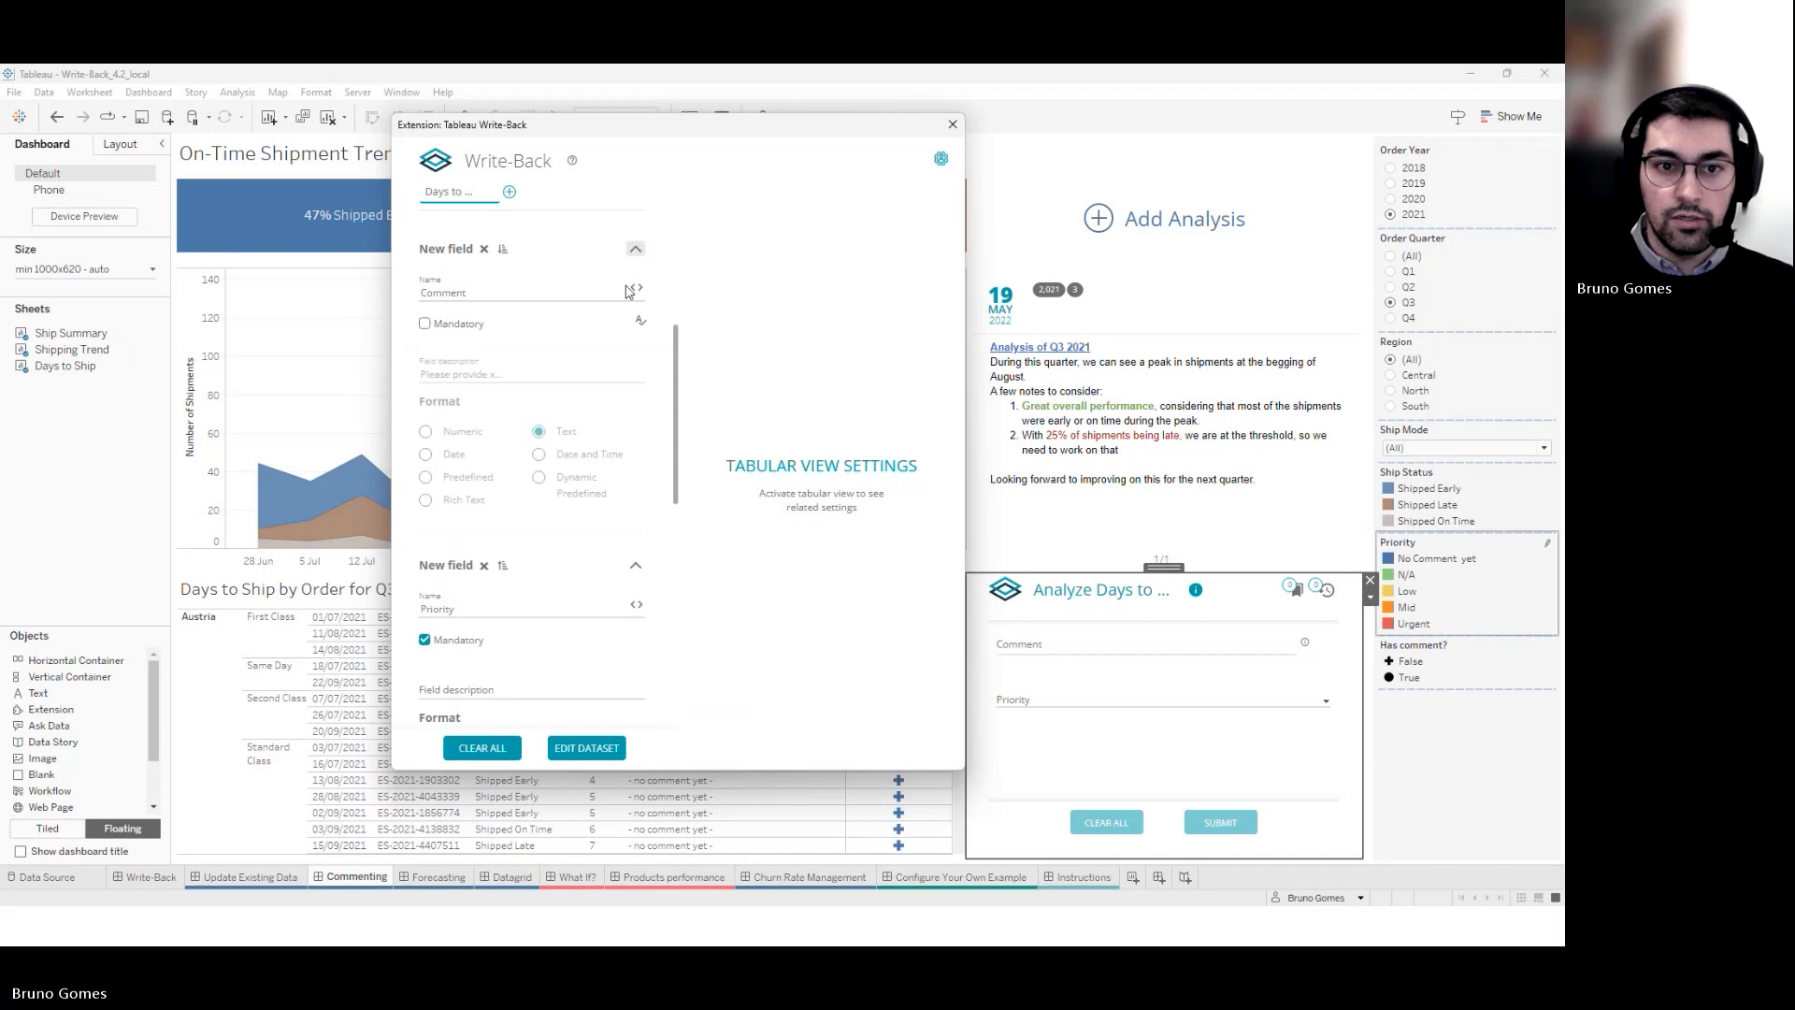
click(539, 432)
scroll(542, 435, down, 2)
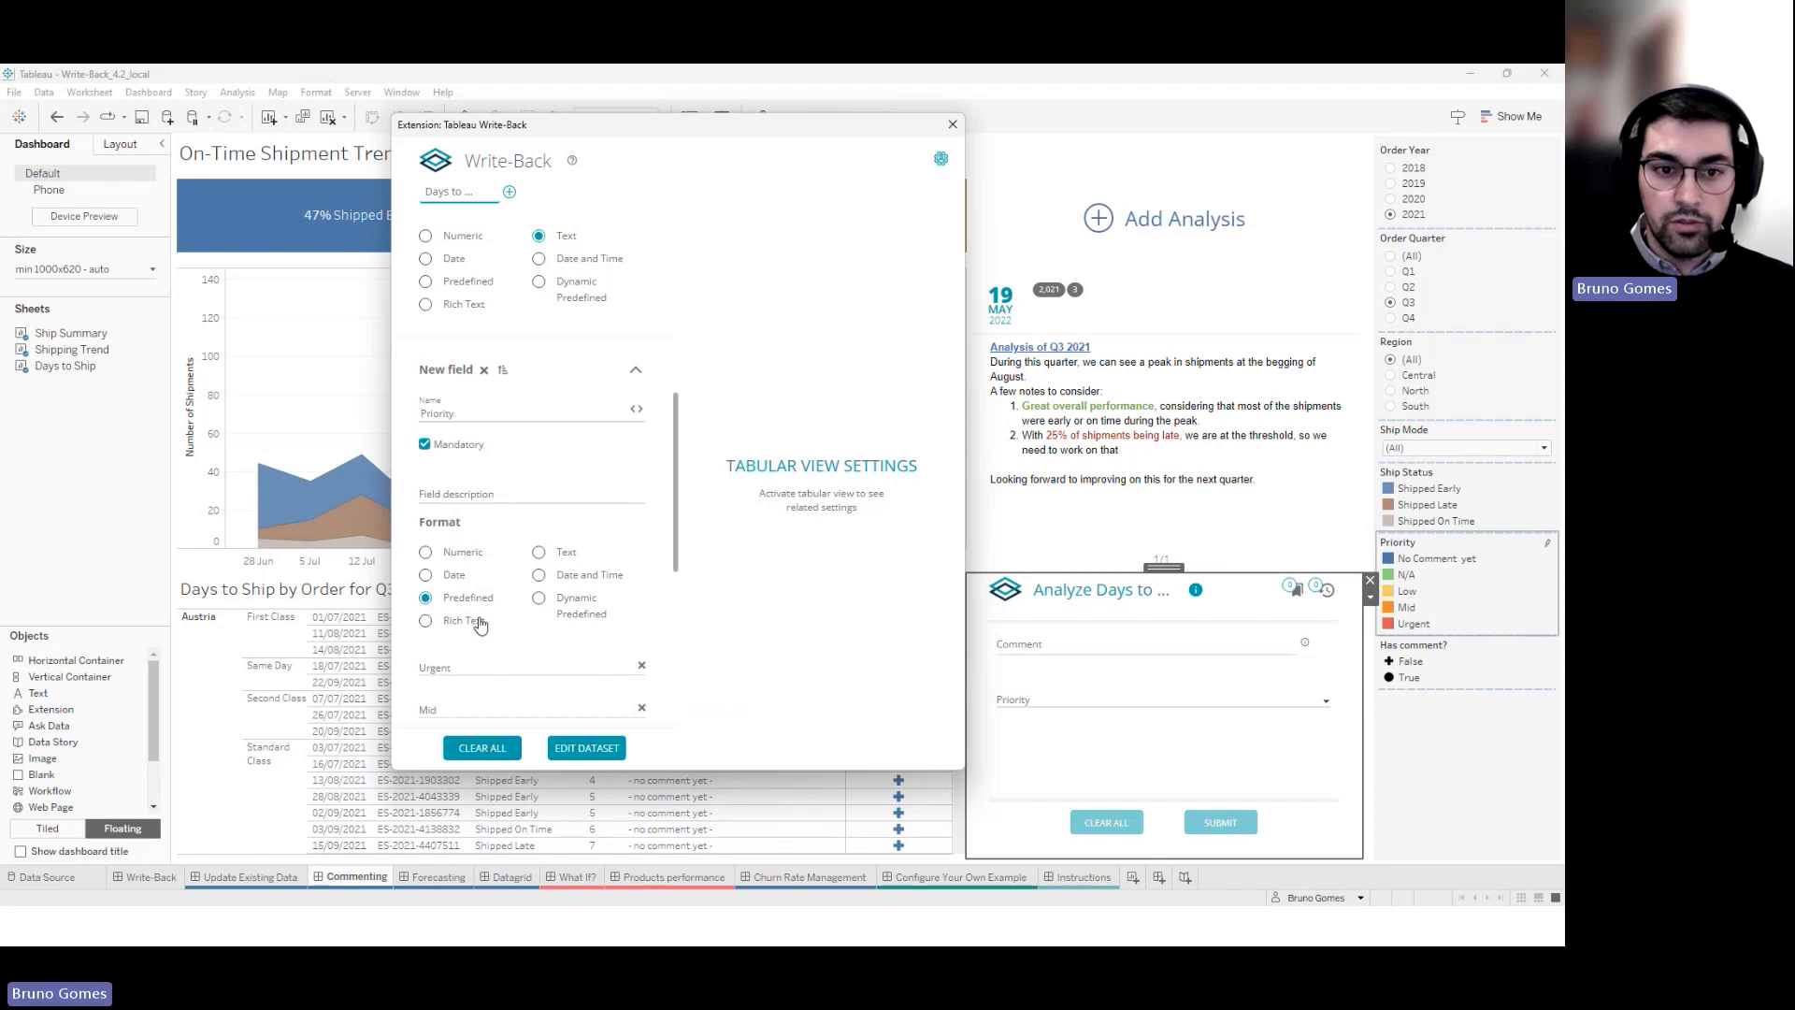
scroll(482, 627, down, 1)
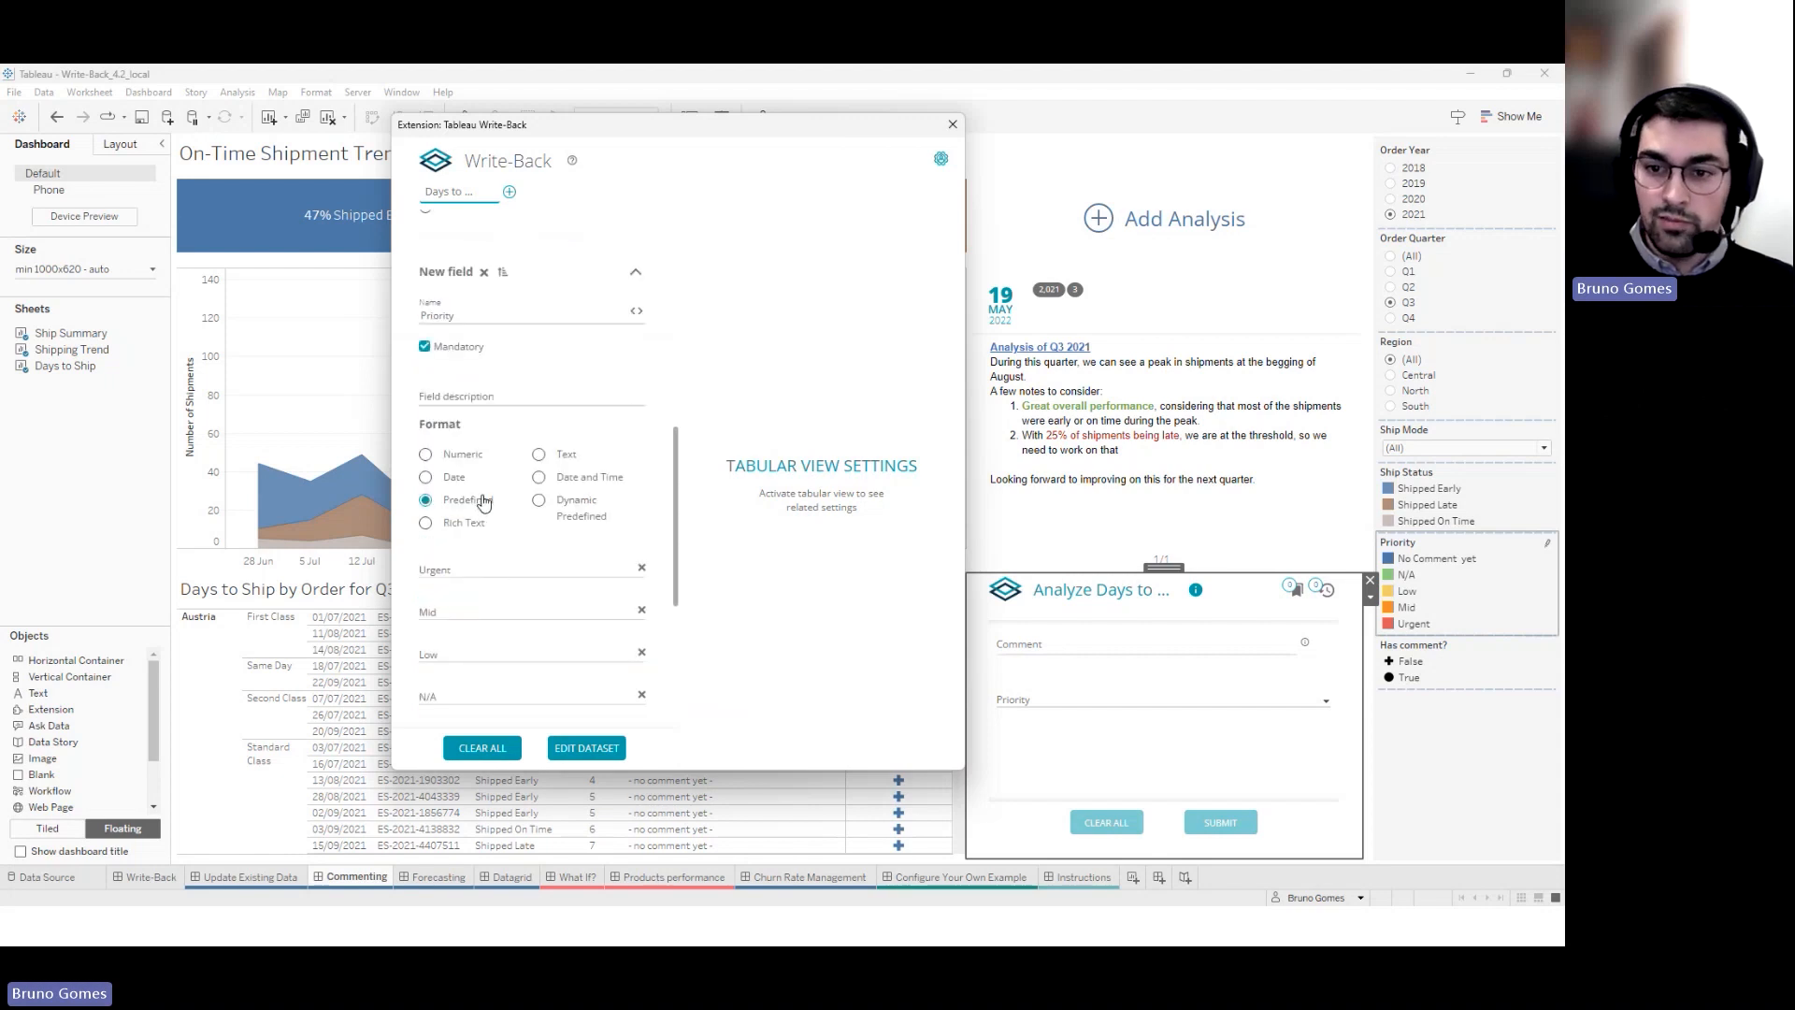
scroll(482, 502, down, 1)
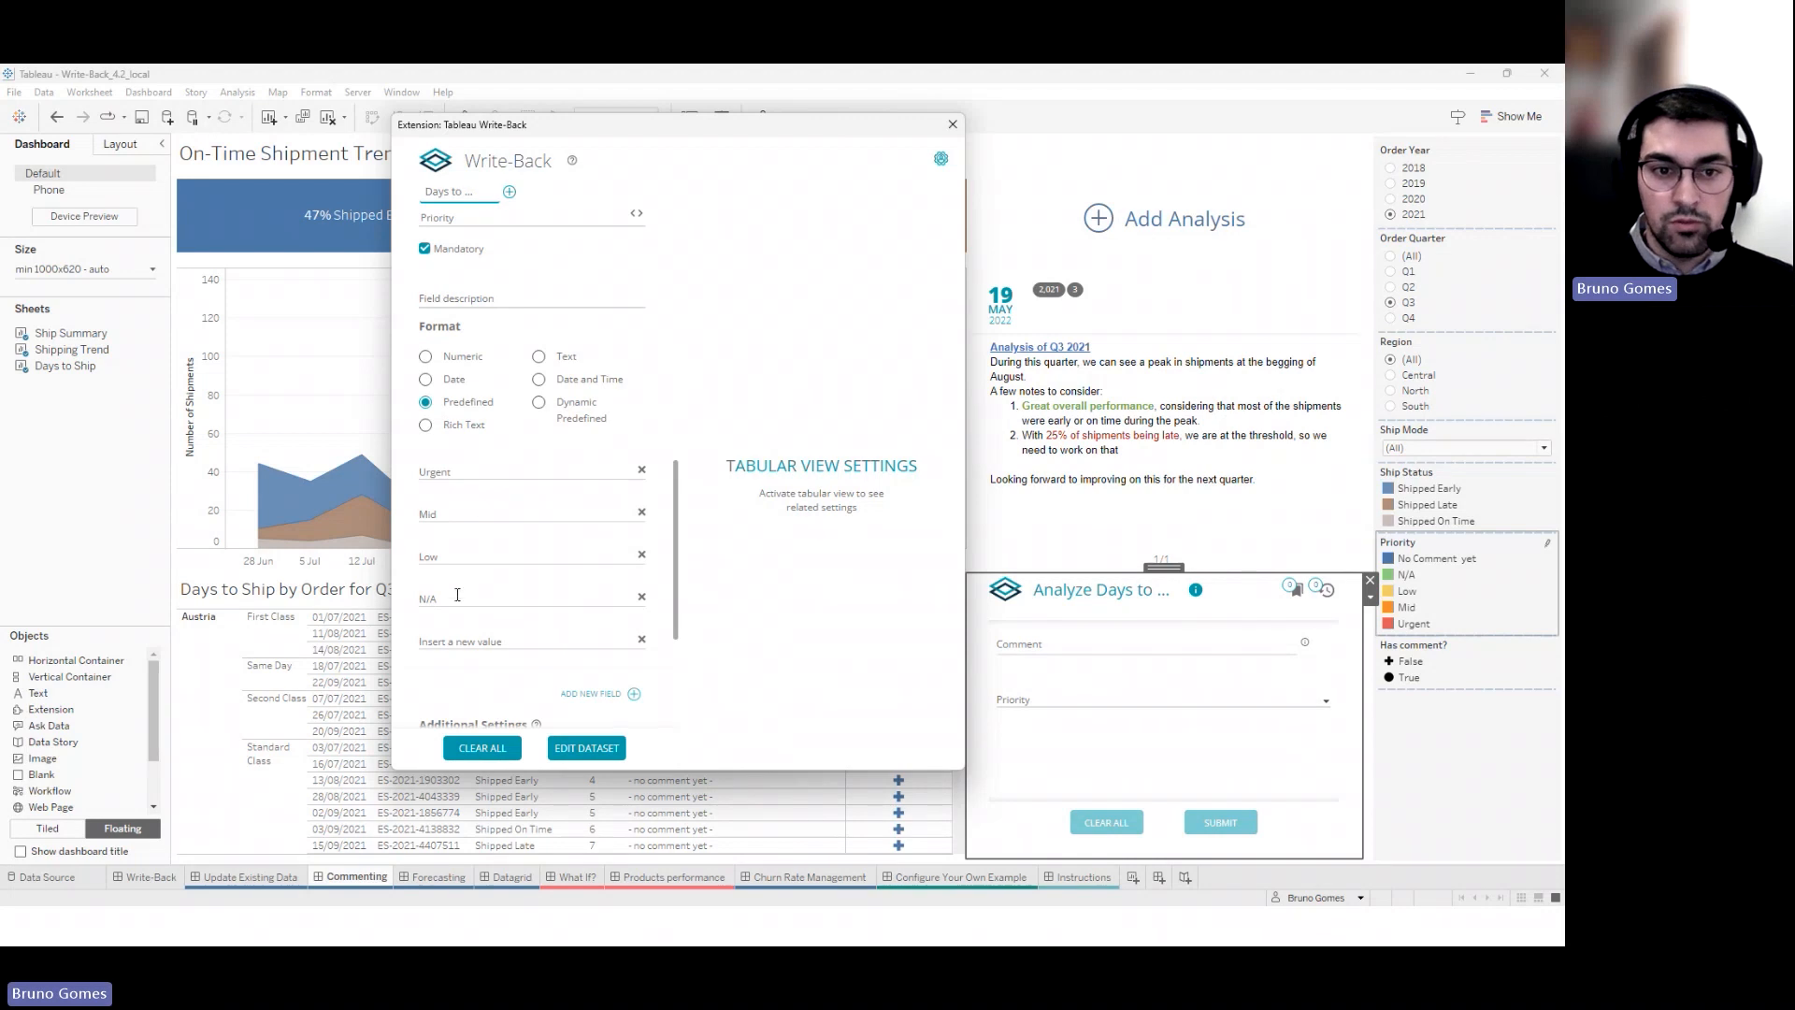
scroll(547, 533, down, 3)
scroll(627, 557, up, 1)
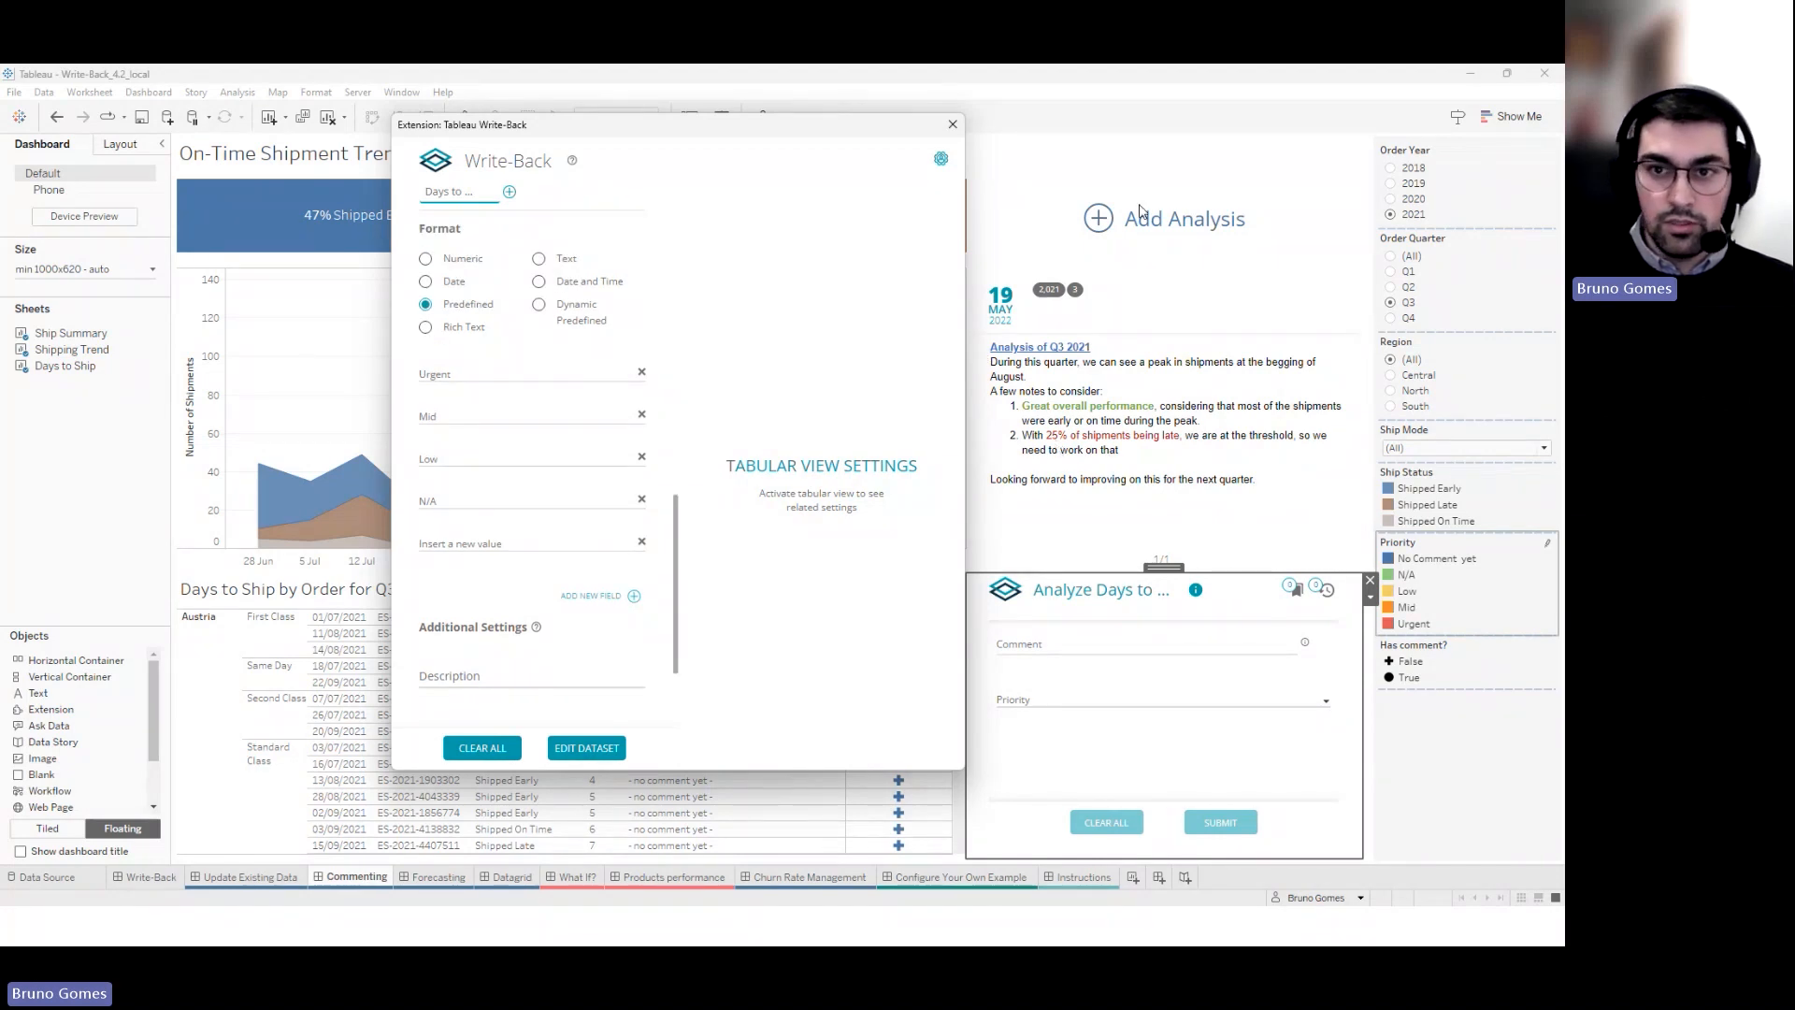
scroll(461, 292, up, 1)
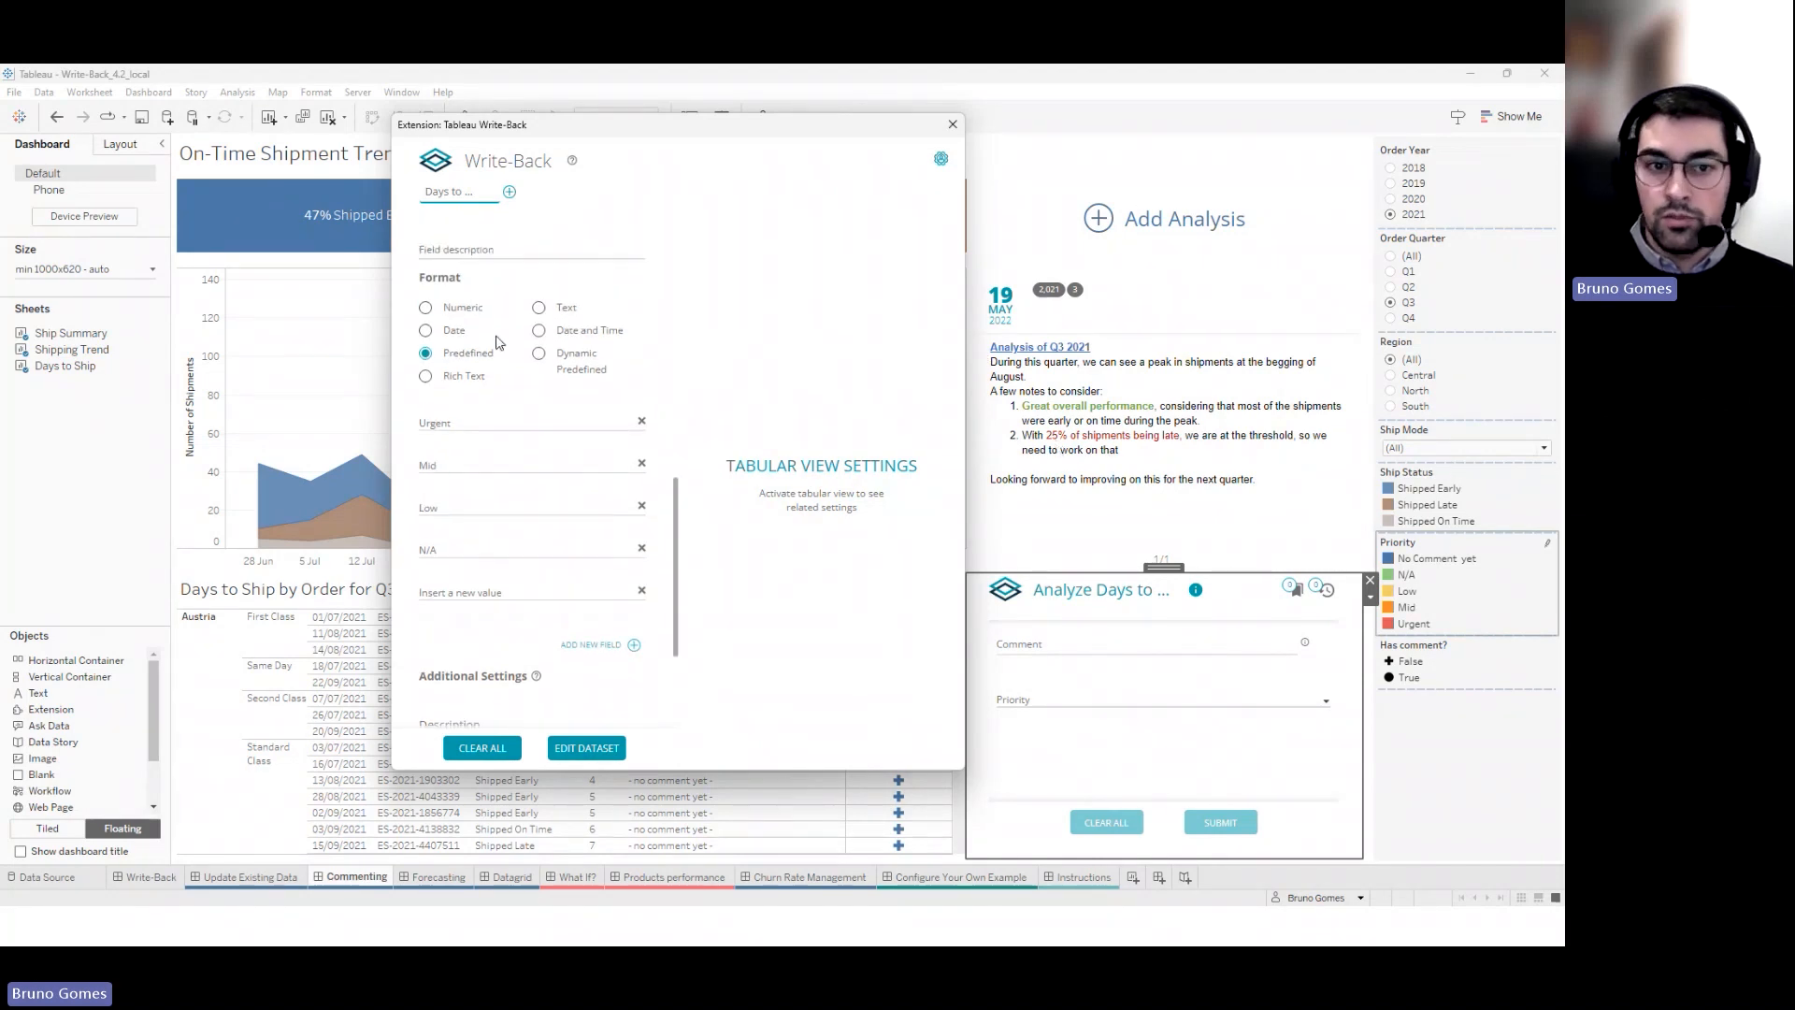
click(952, 125)
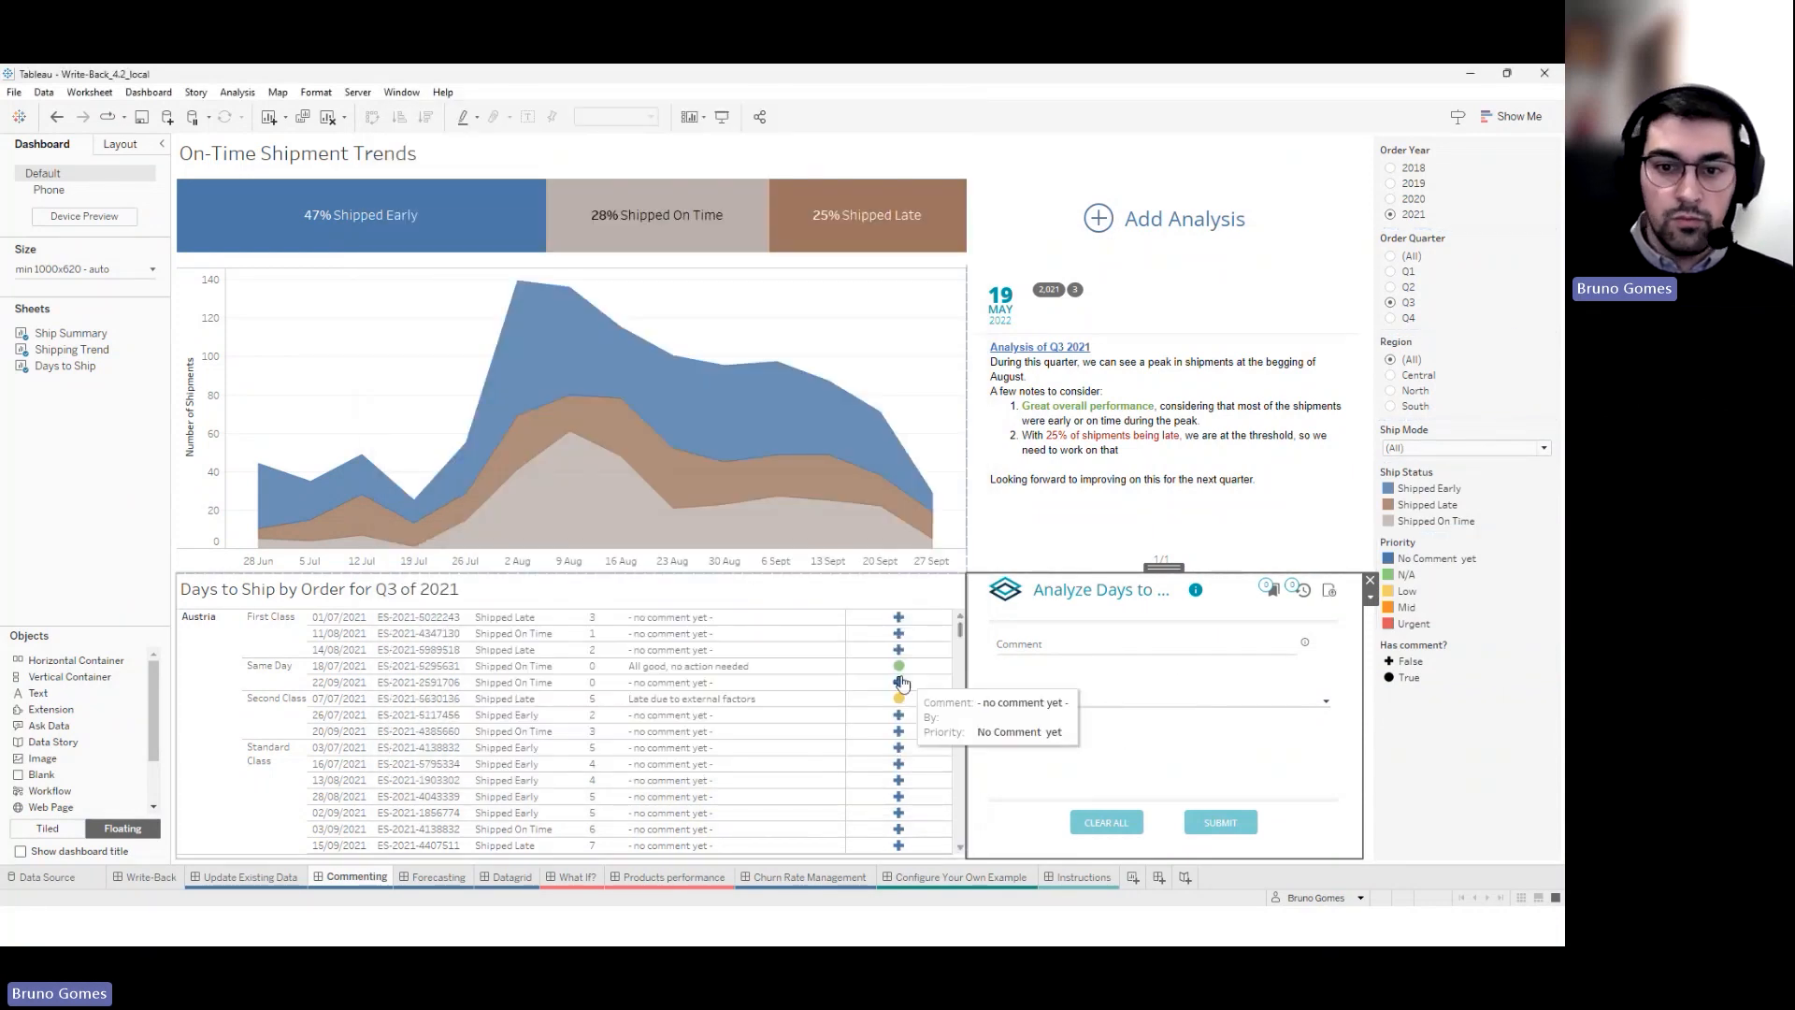
Submit 'Individual comment' with N/A priority on the Finland order, then marquee-select the three France orders
scroll(956, 760, down, 4)
scroll(955, 760, down, 4)
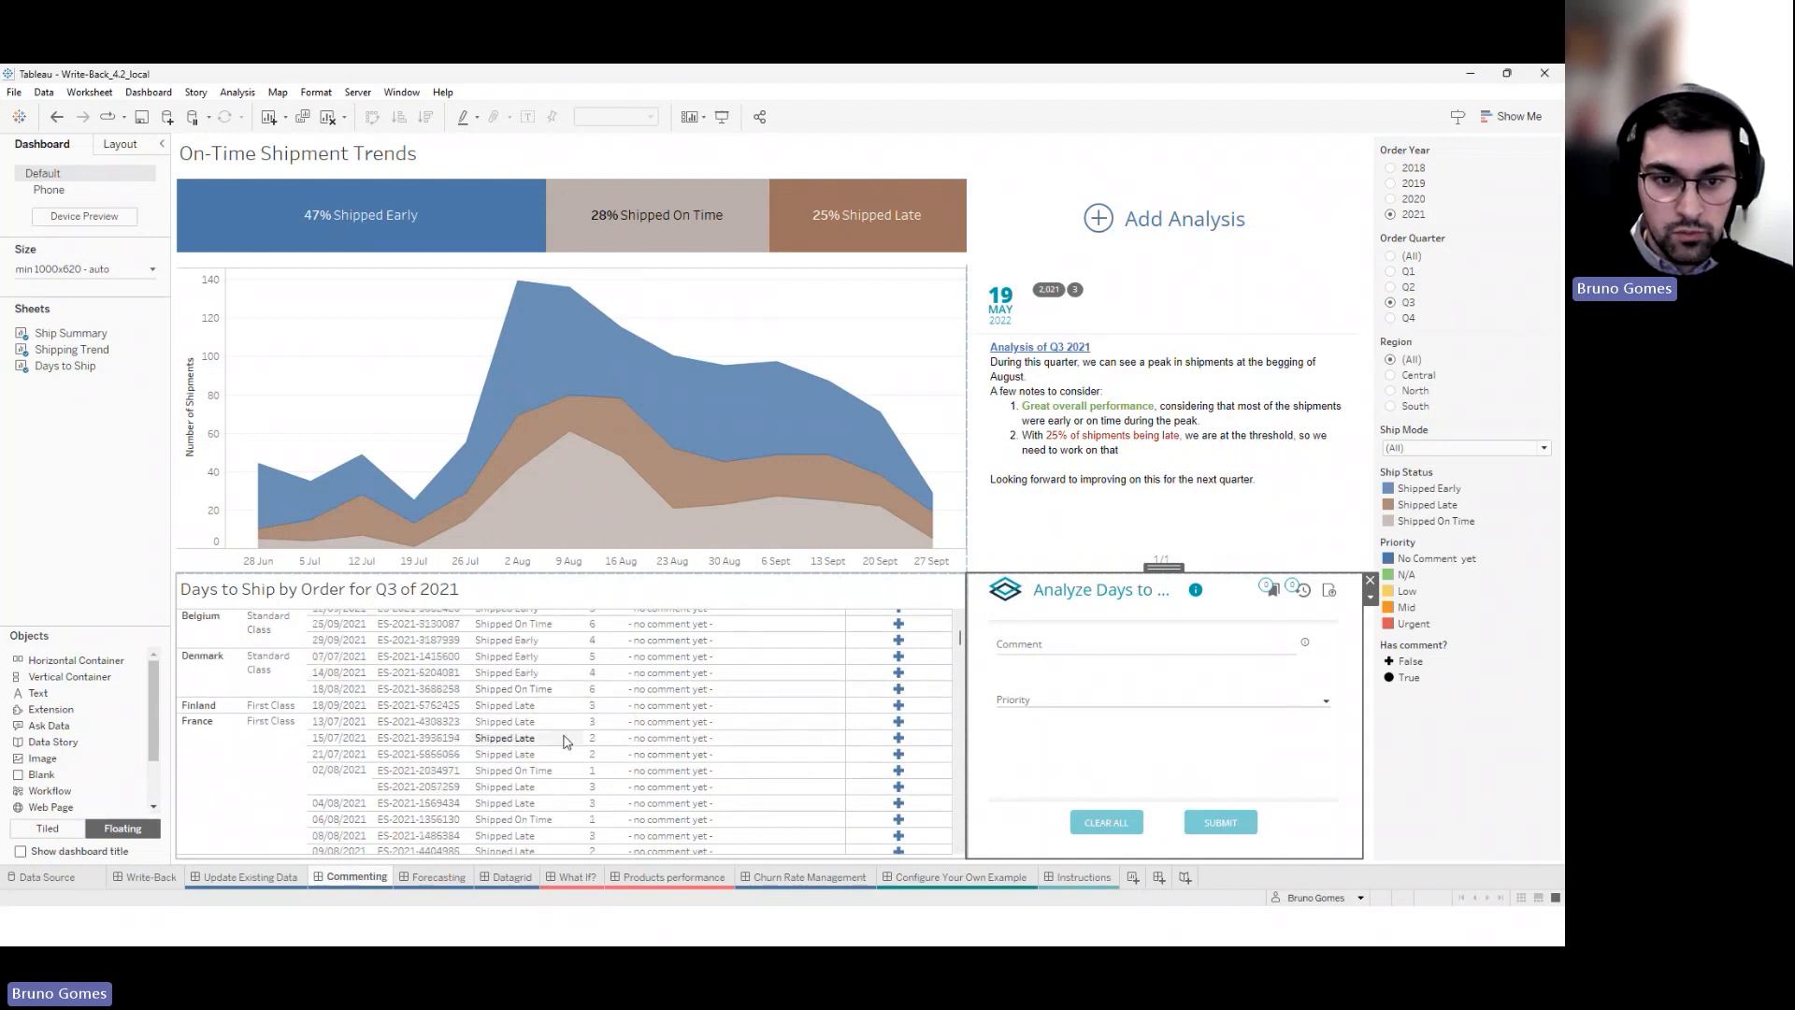
click(898, 720)
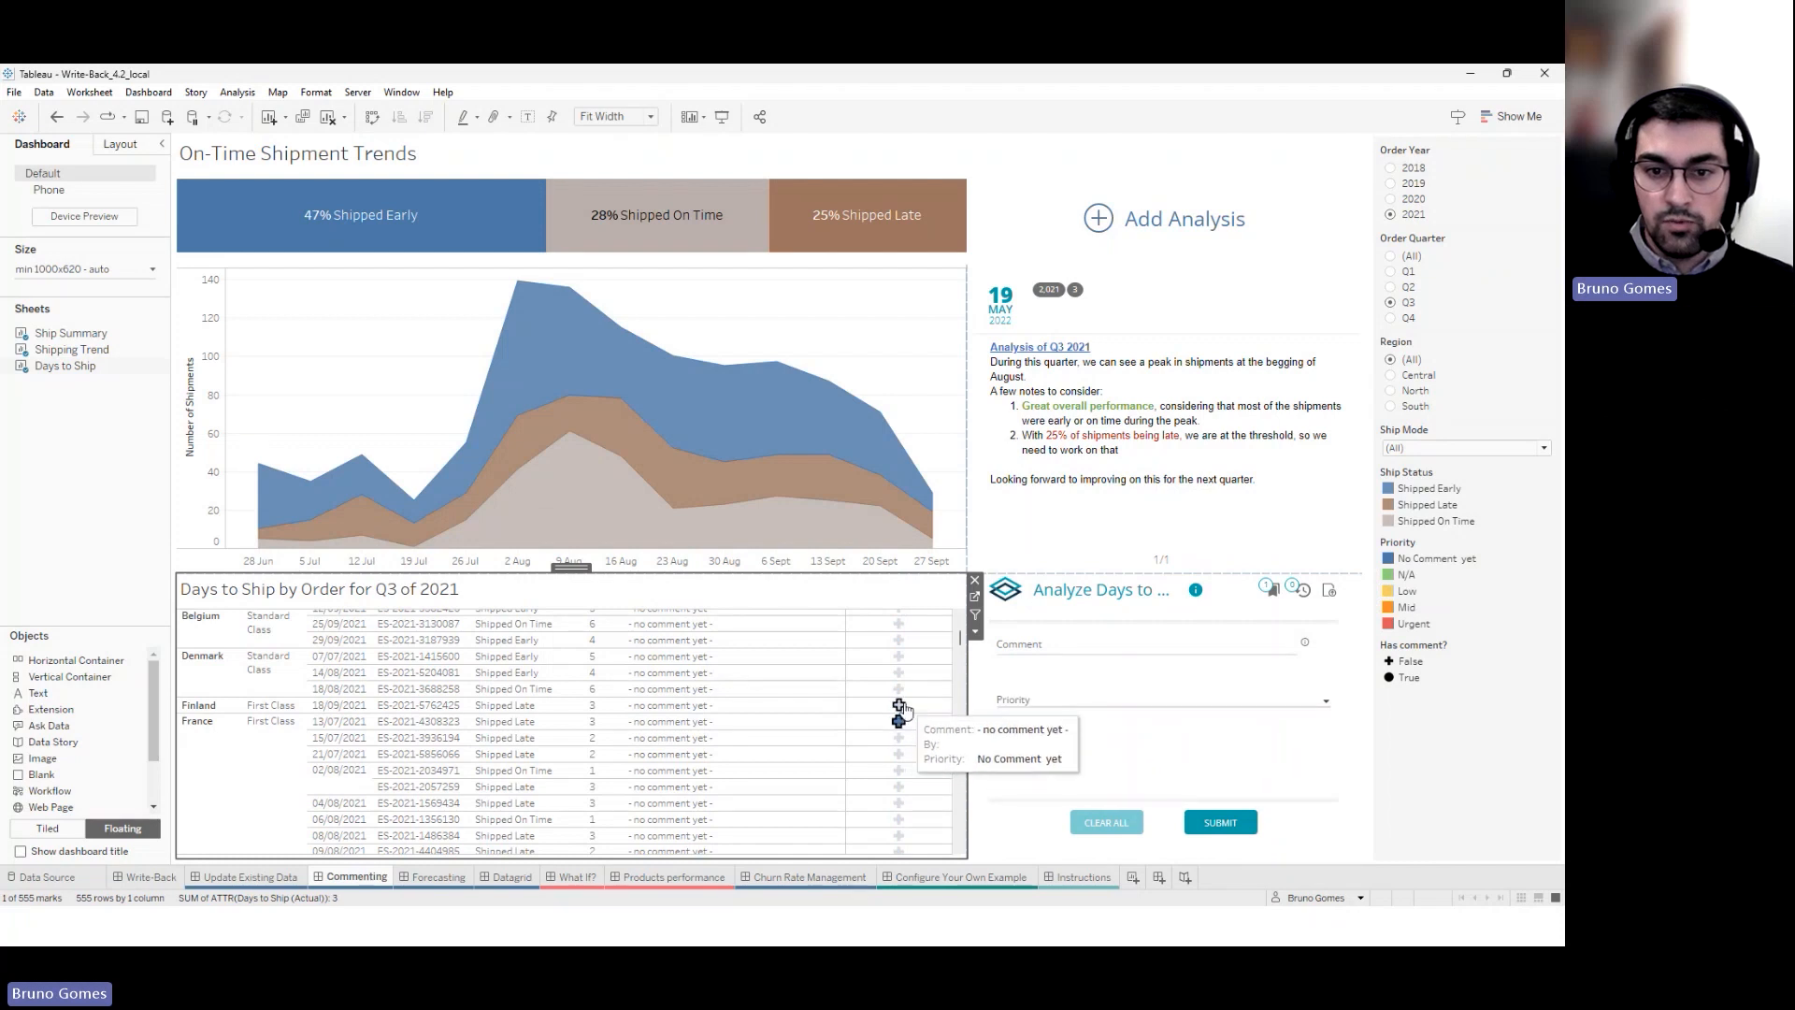
click(1027, 637)
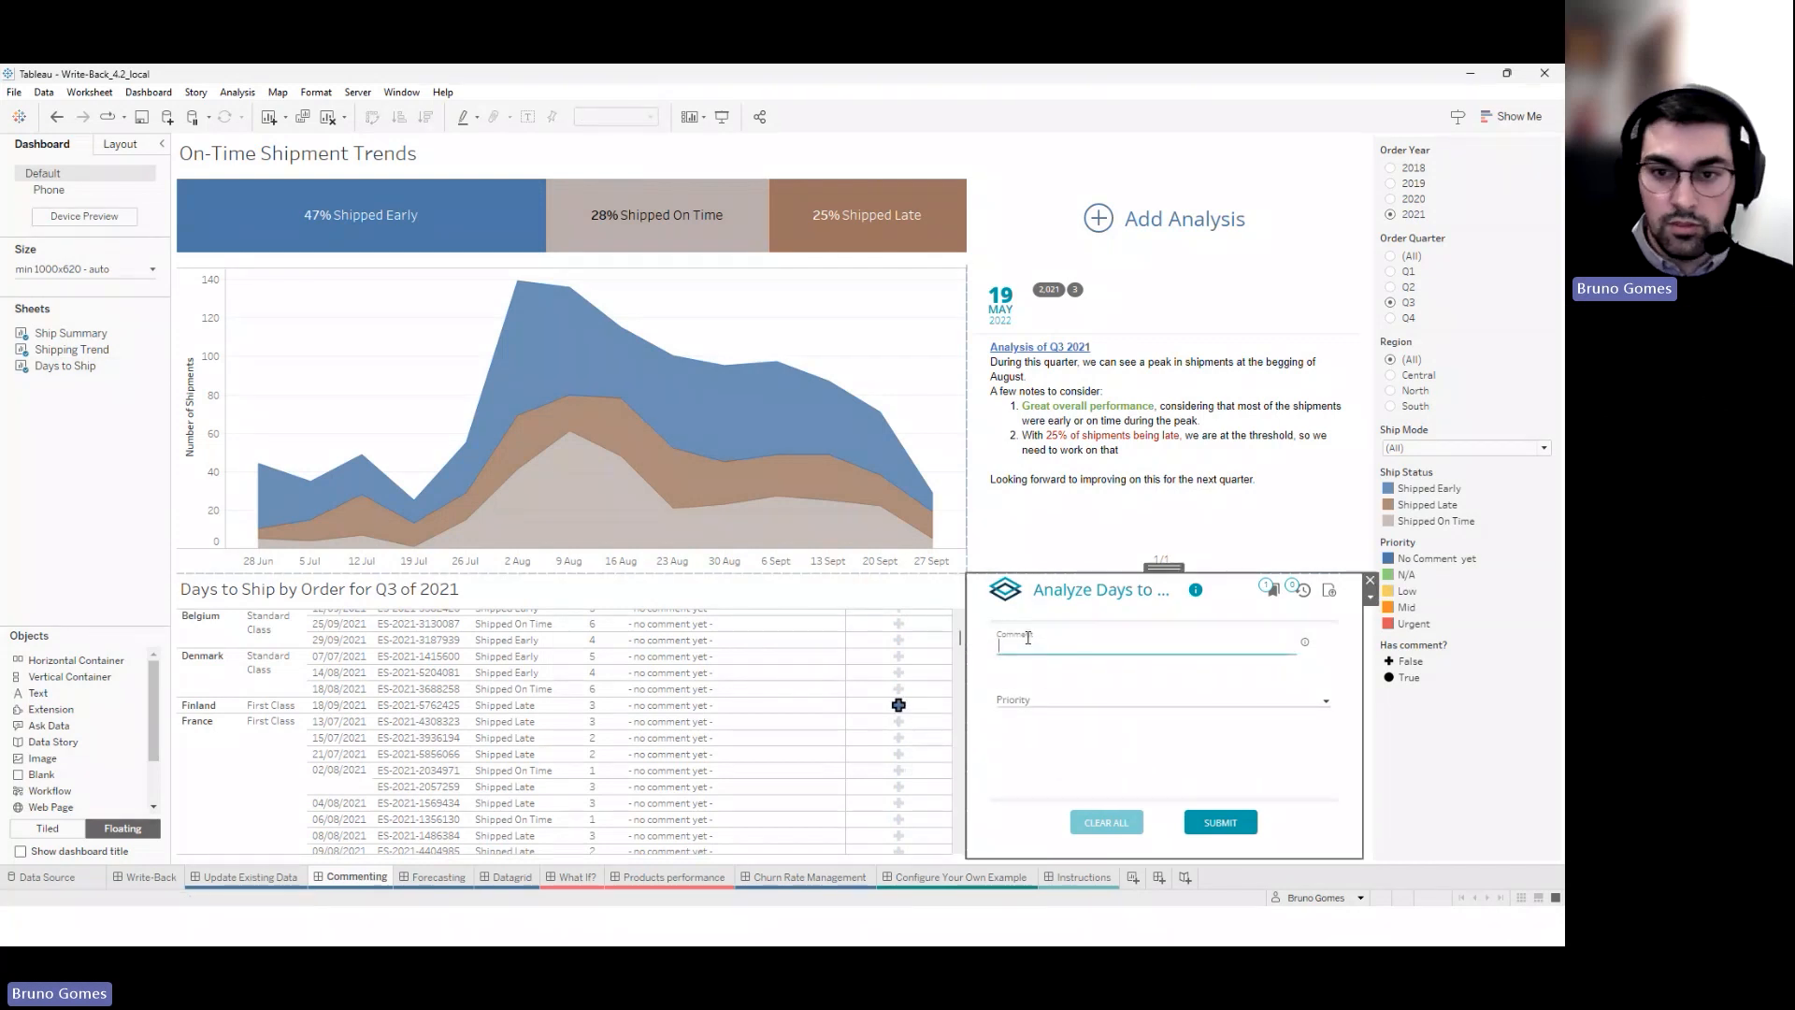
text(In)
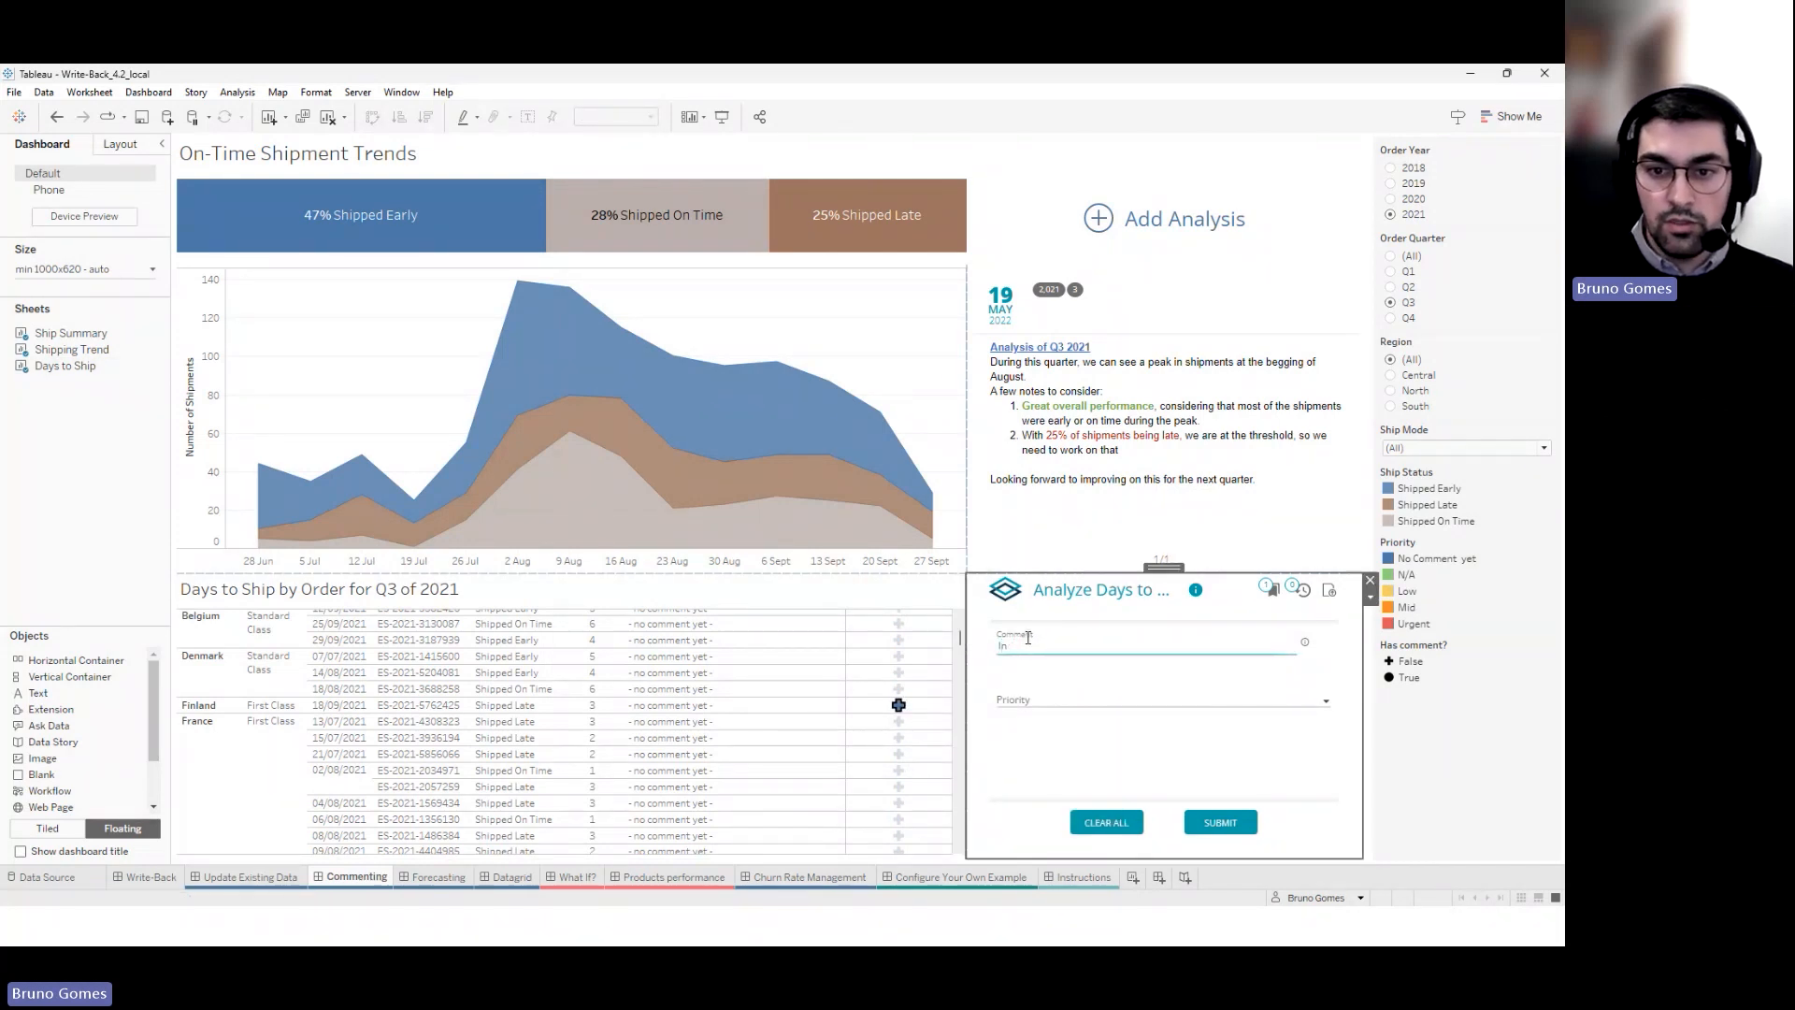
text(dividual comment)
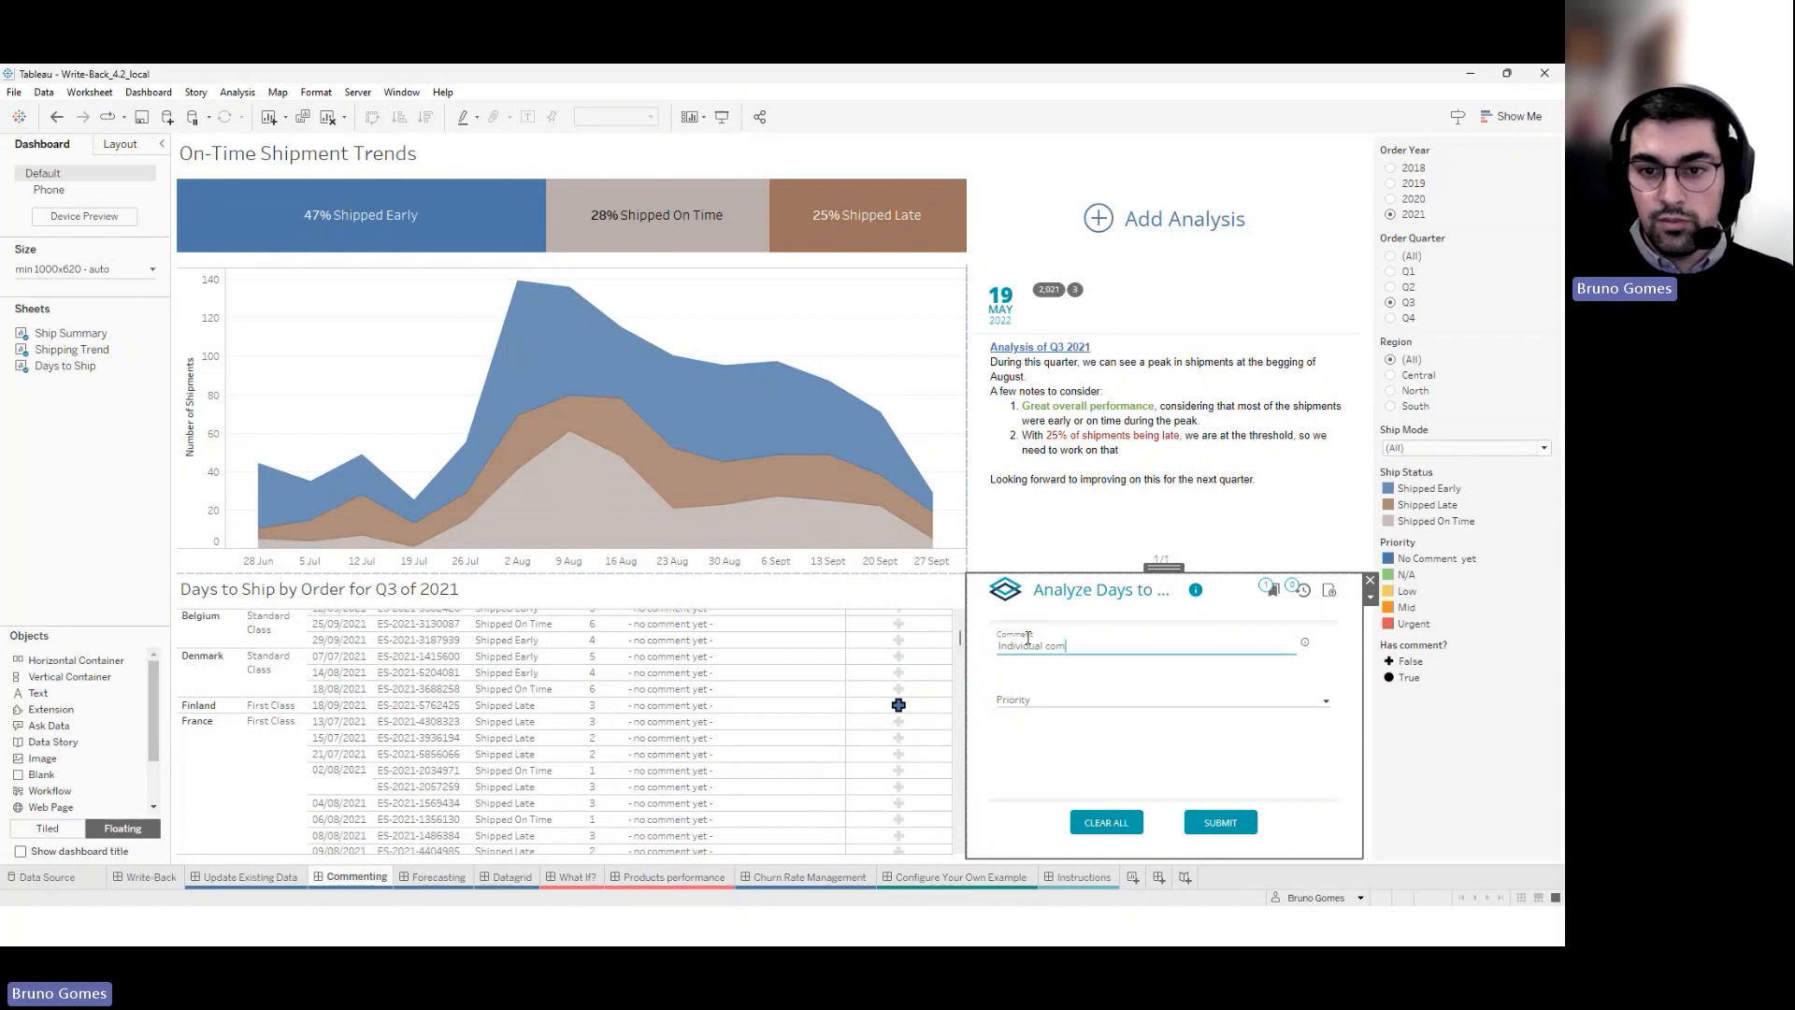
click(1096, 701)
click(1075, 732)
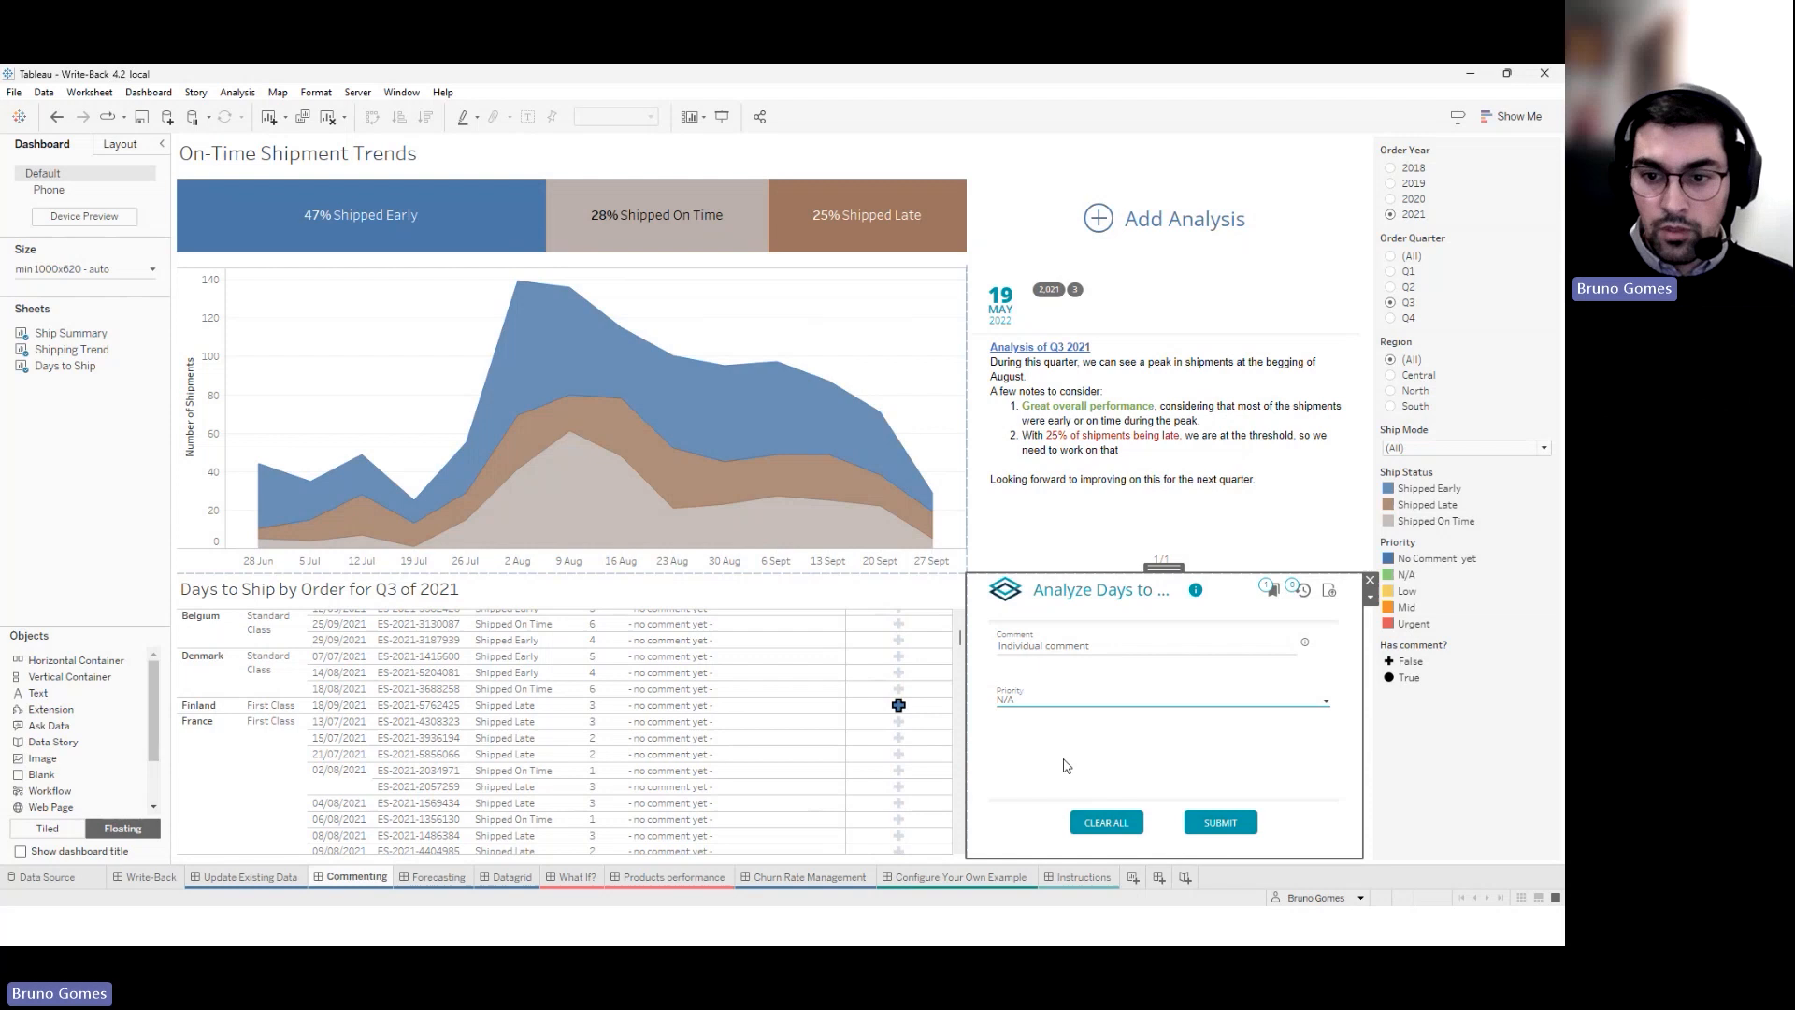
click(1217, 824)
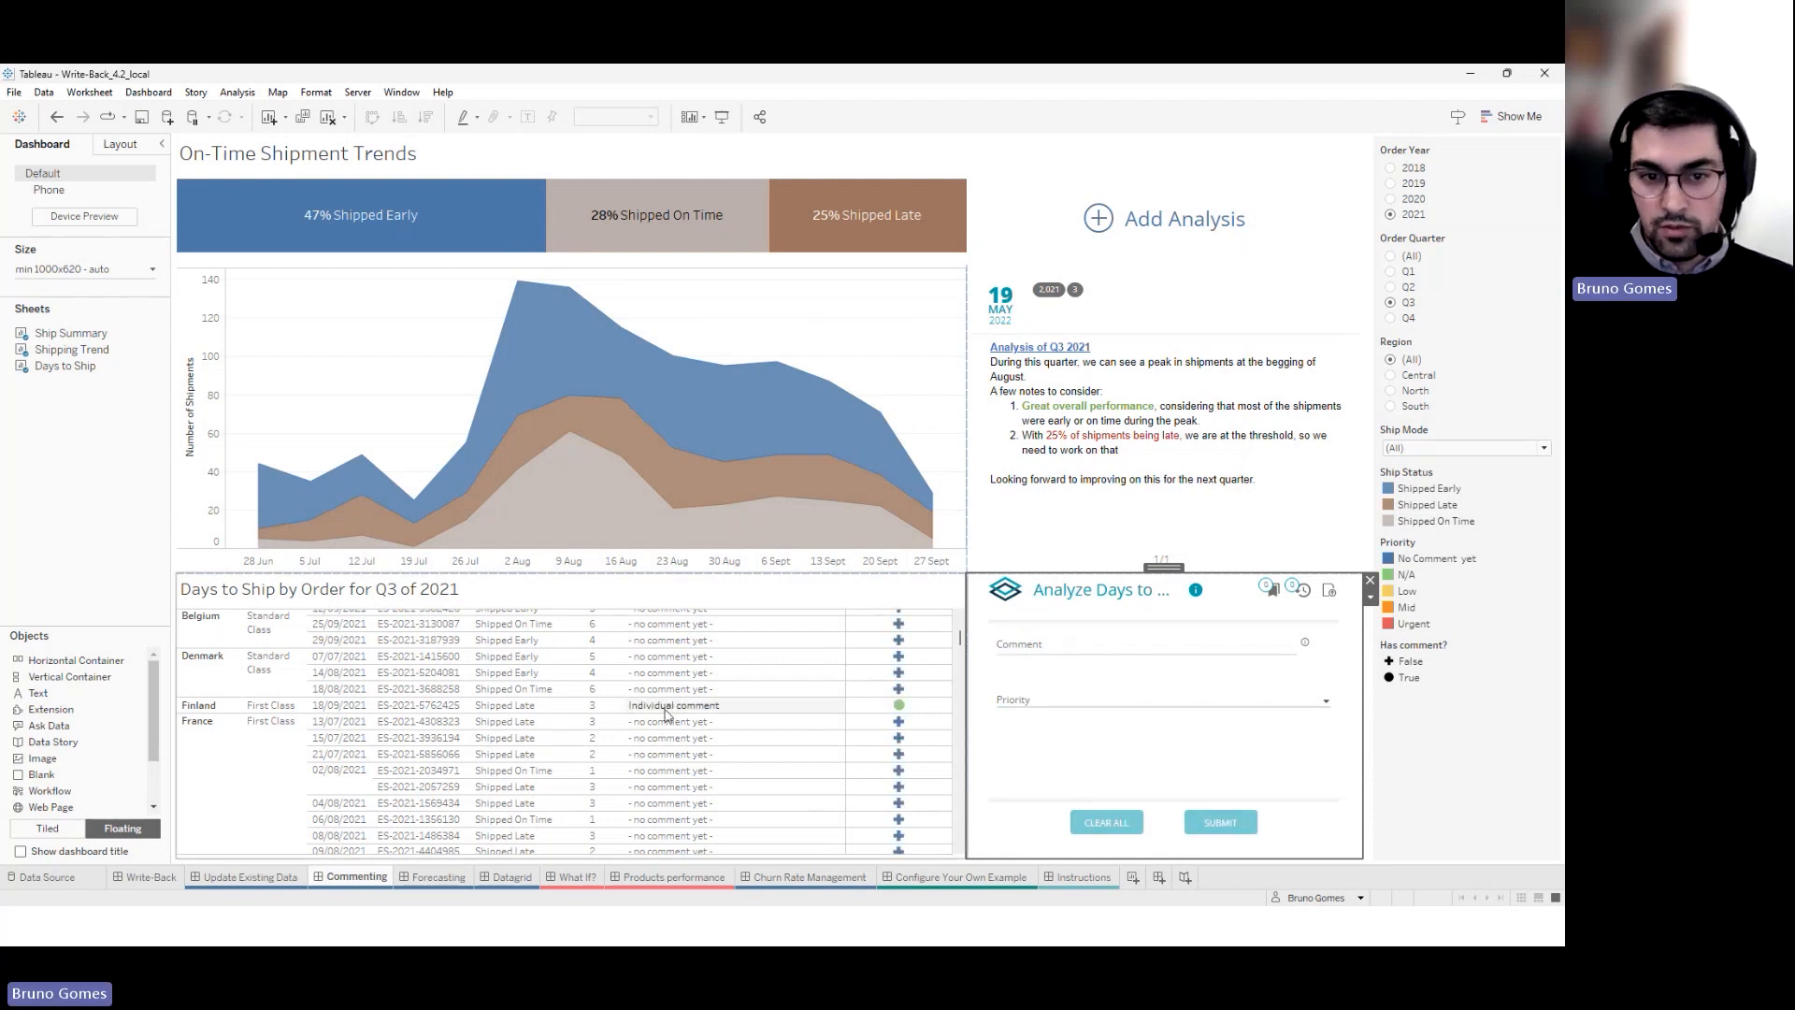
drag(869, 719, 914, 762)
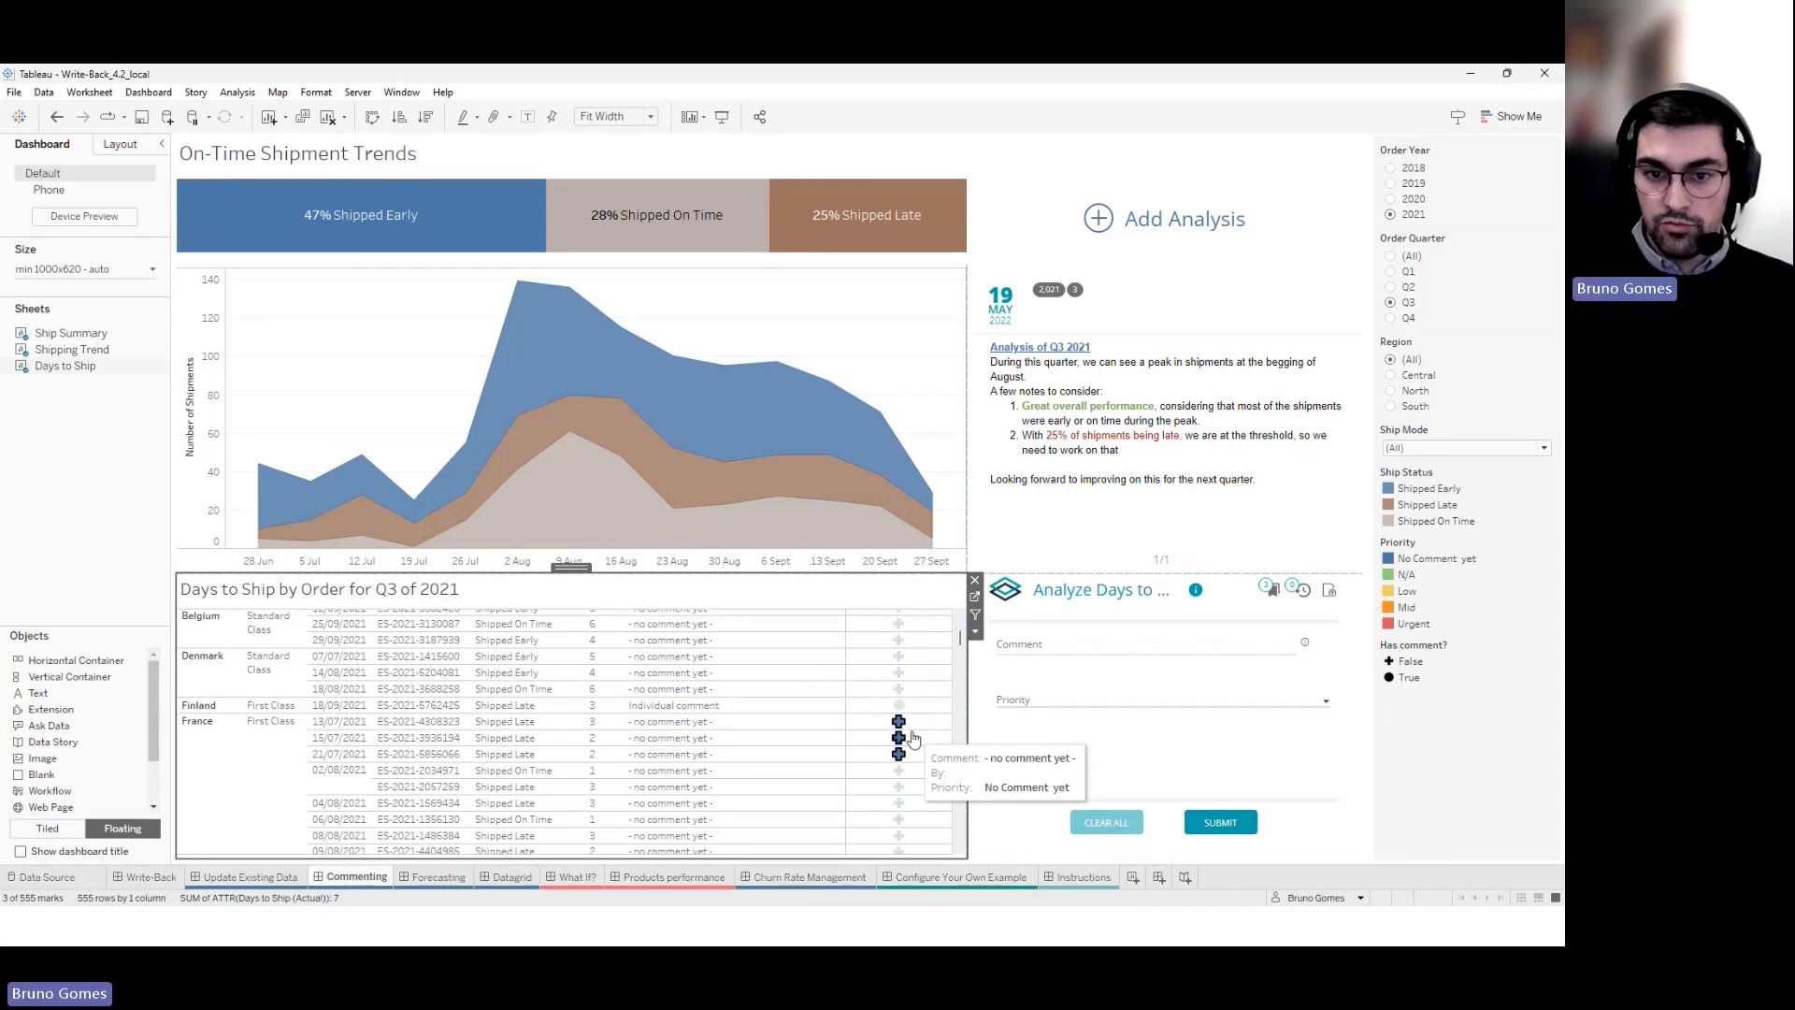
Submit the Urgent comment 'We need to look into this' for the three selected France orders
click(1273, 589)
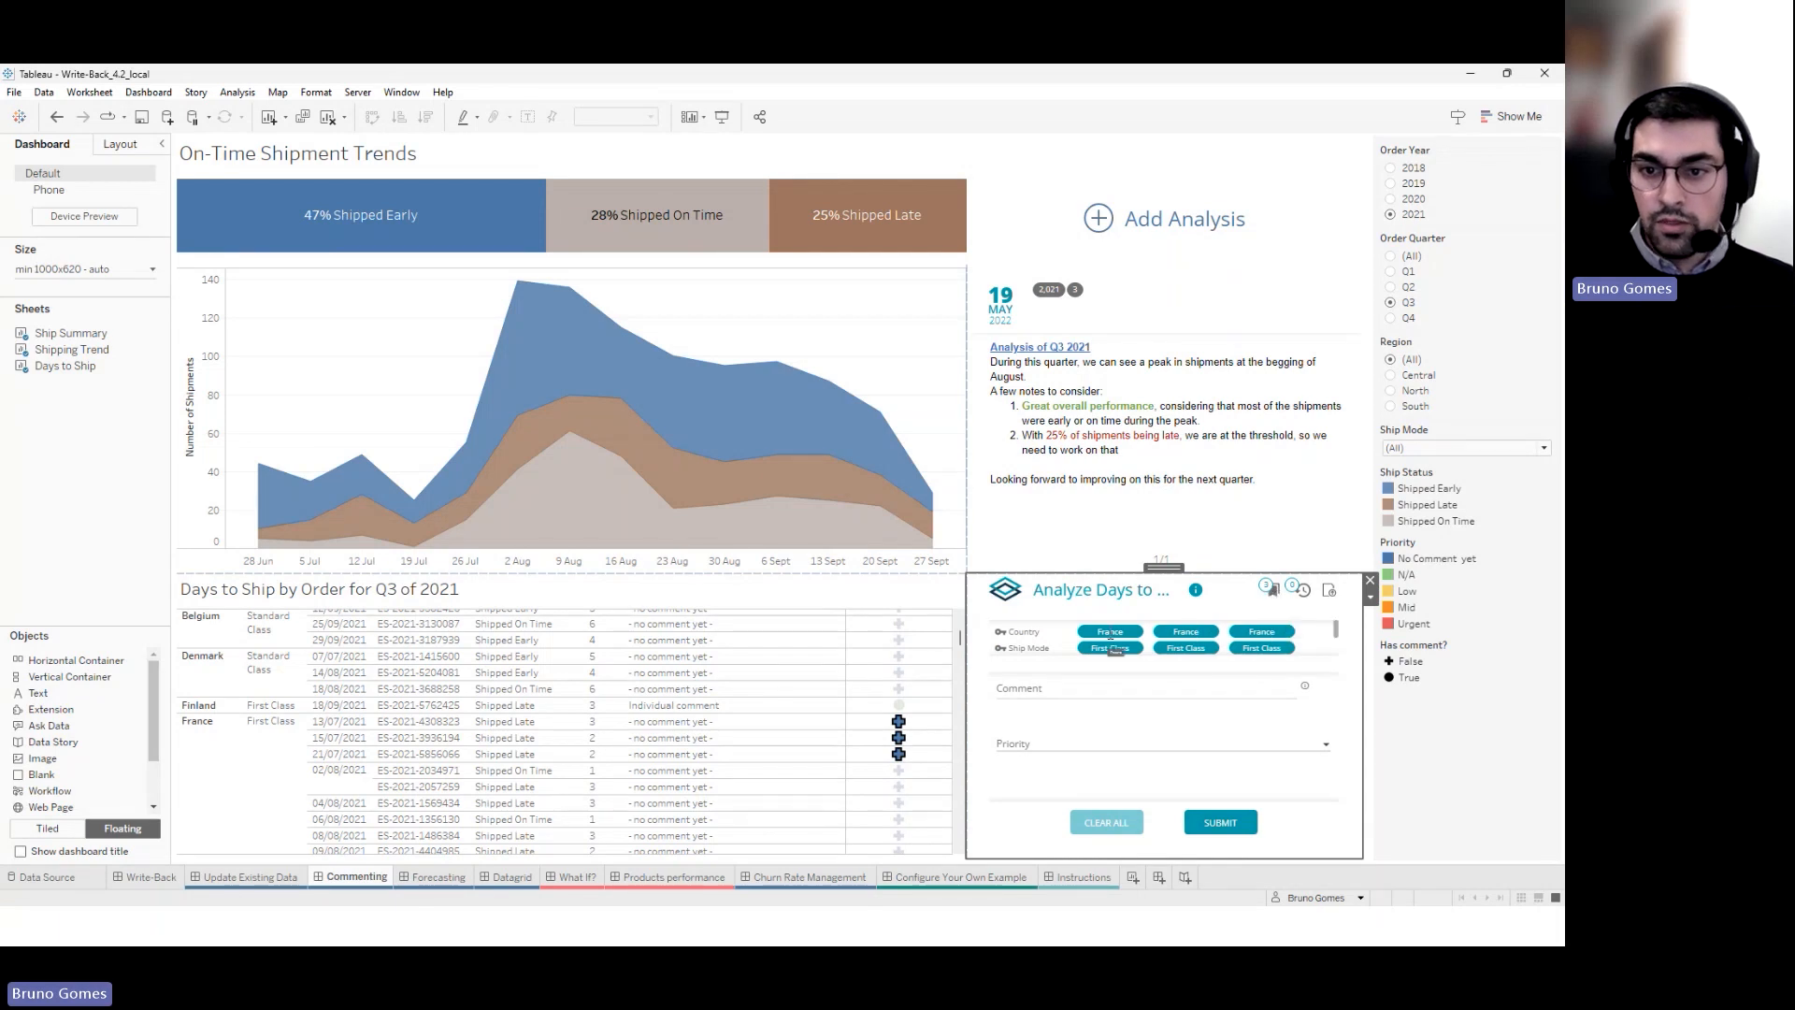
scroll(1188, 642, down, 1)
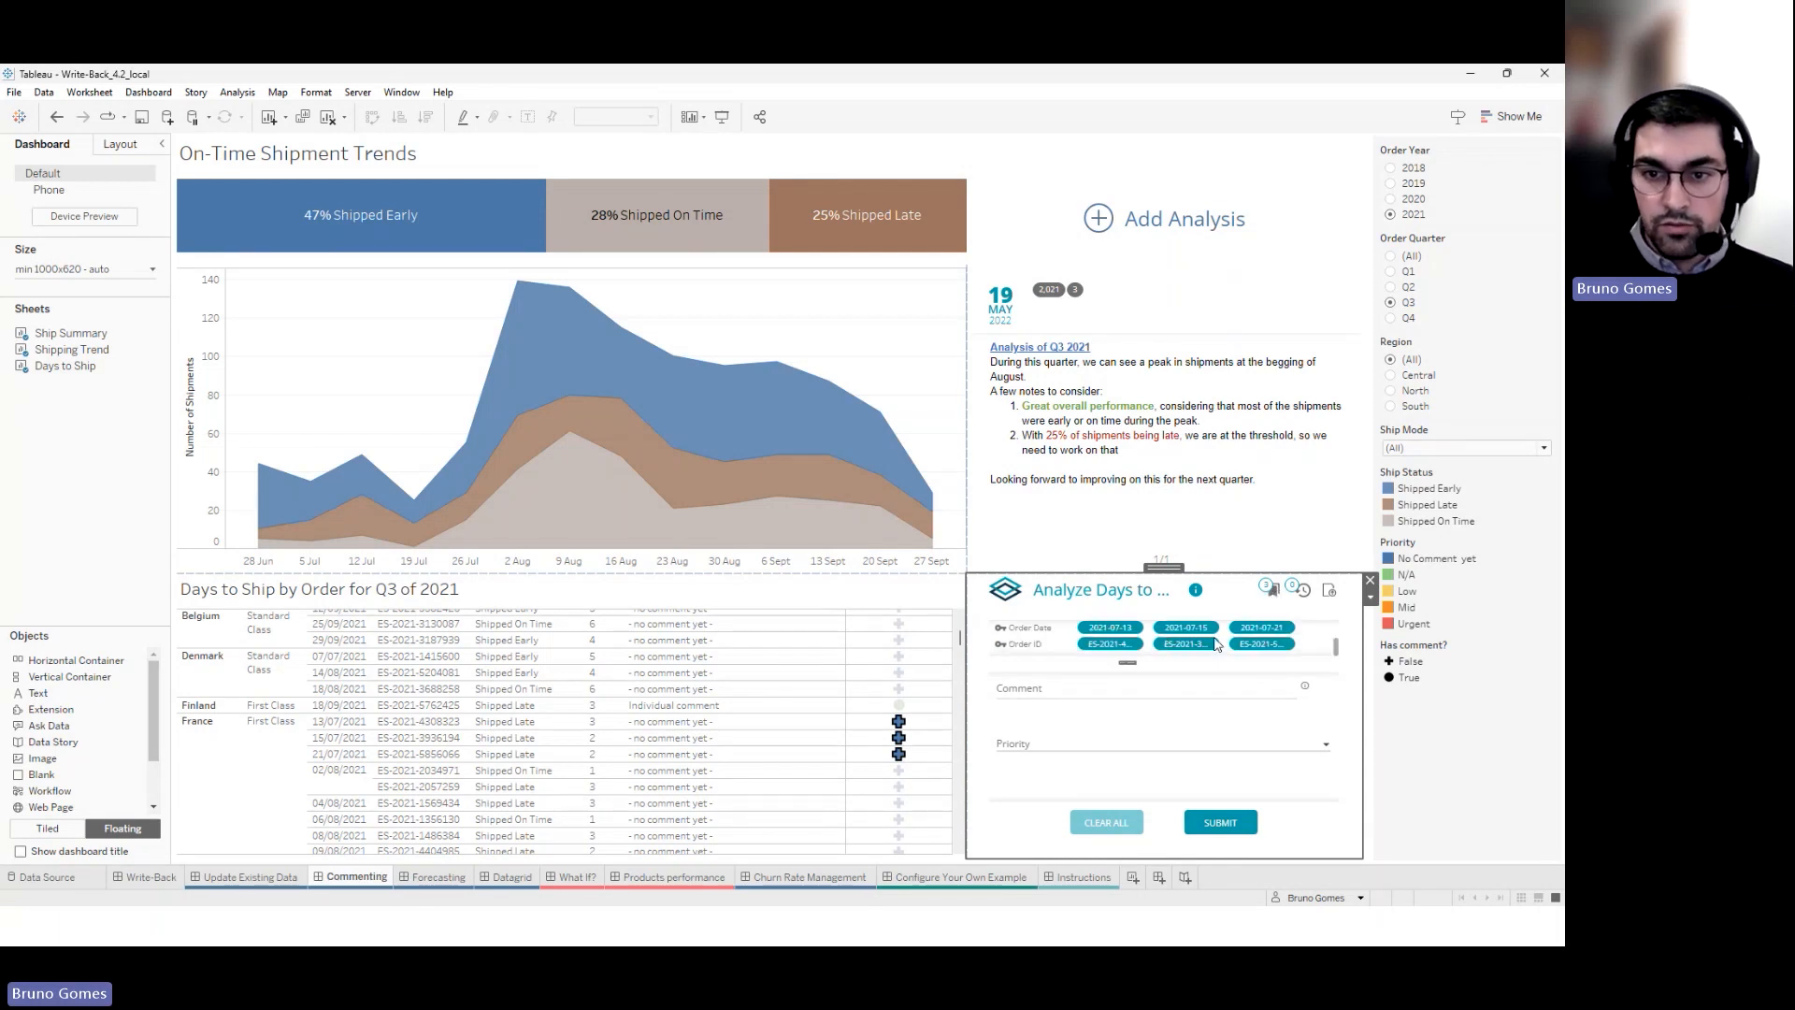
click(1273, 590)
click(1103, 647)
text(W)
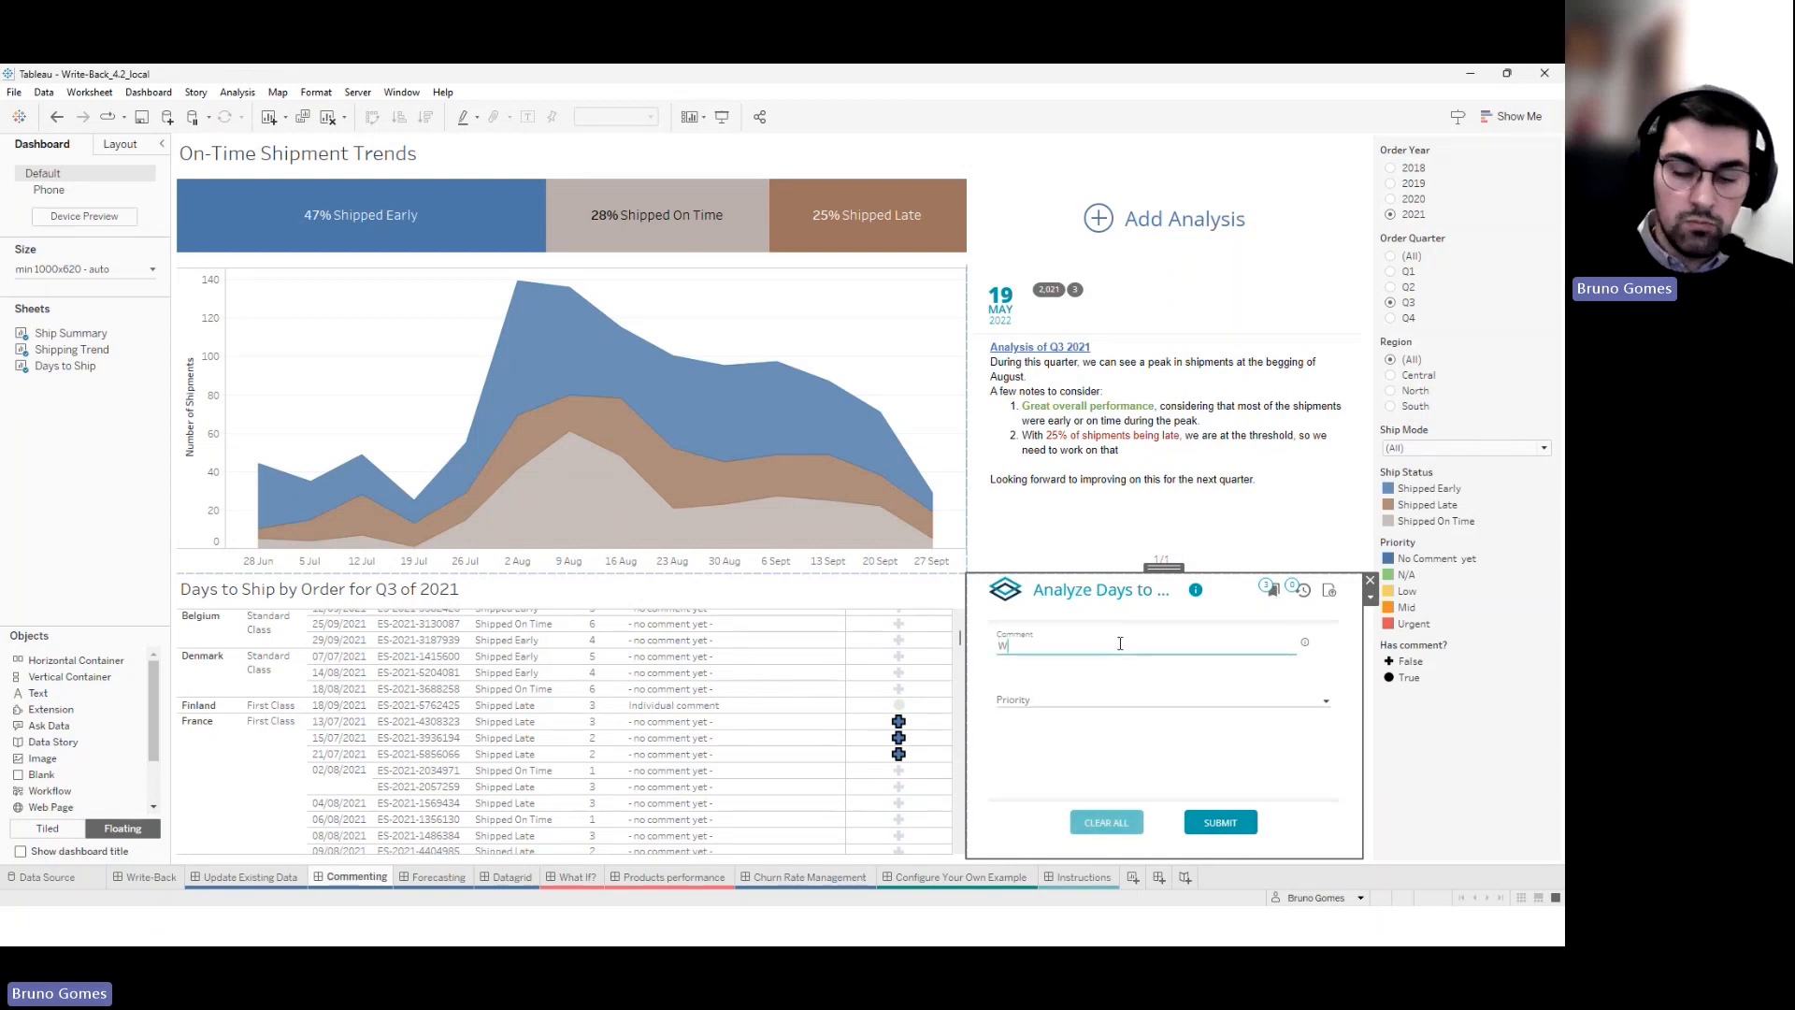
text(e need to )
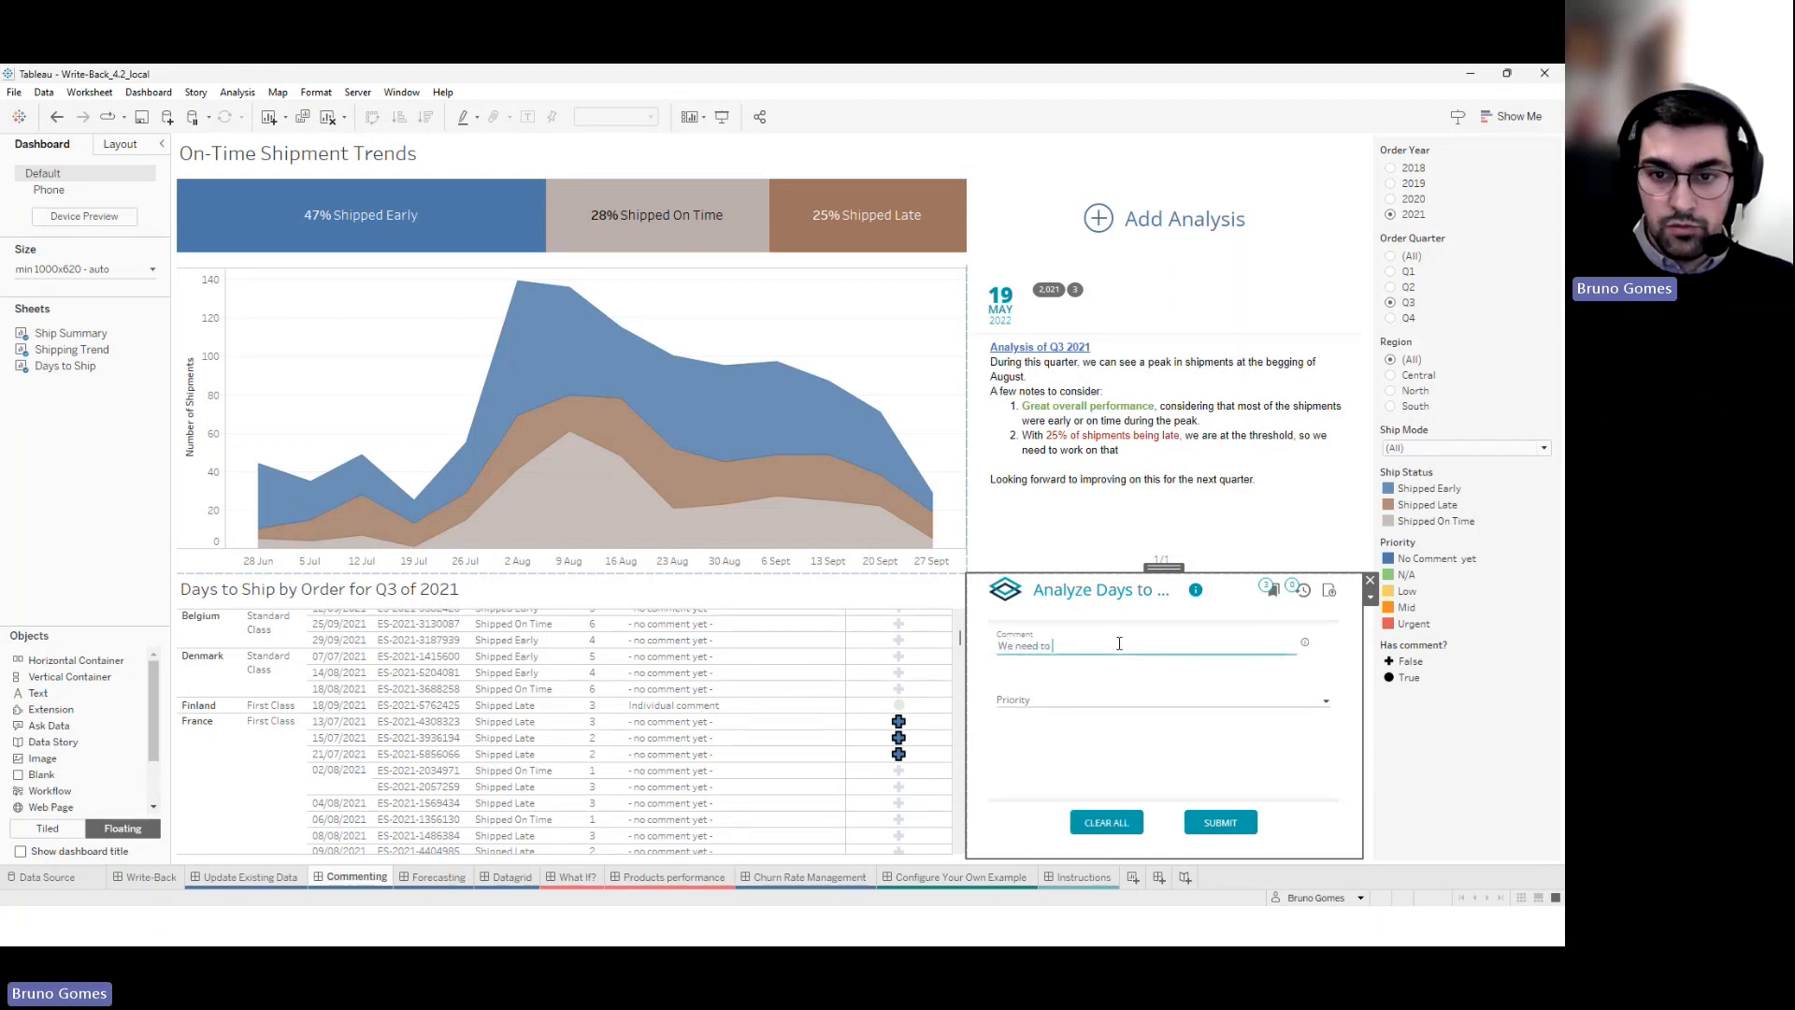
text(iook in)
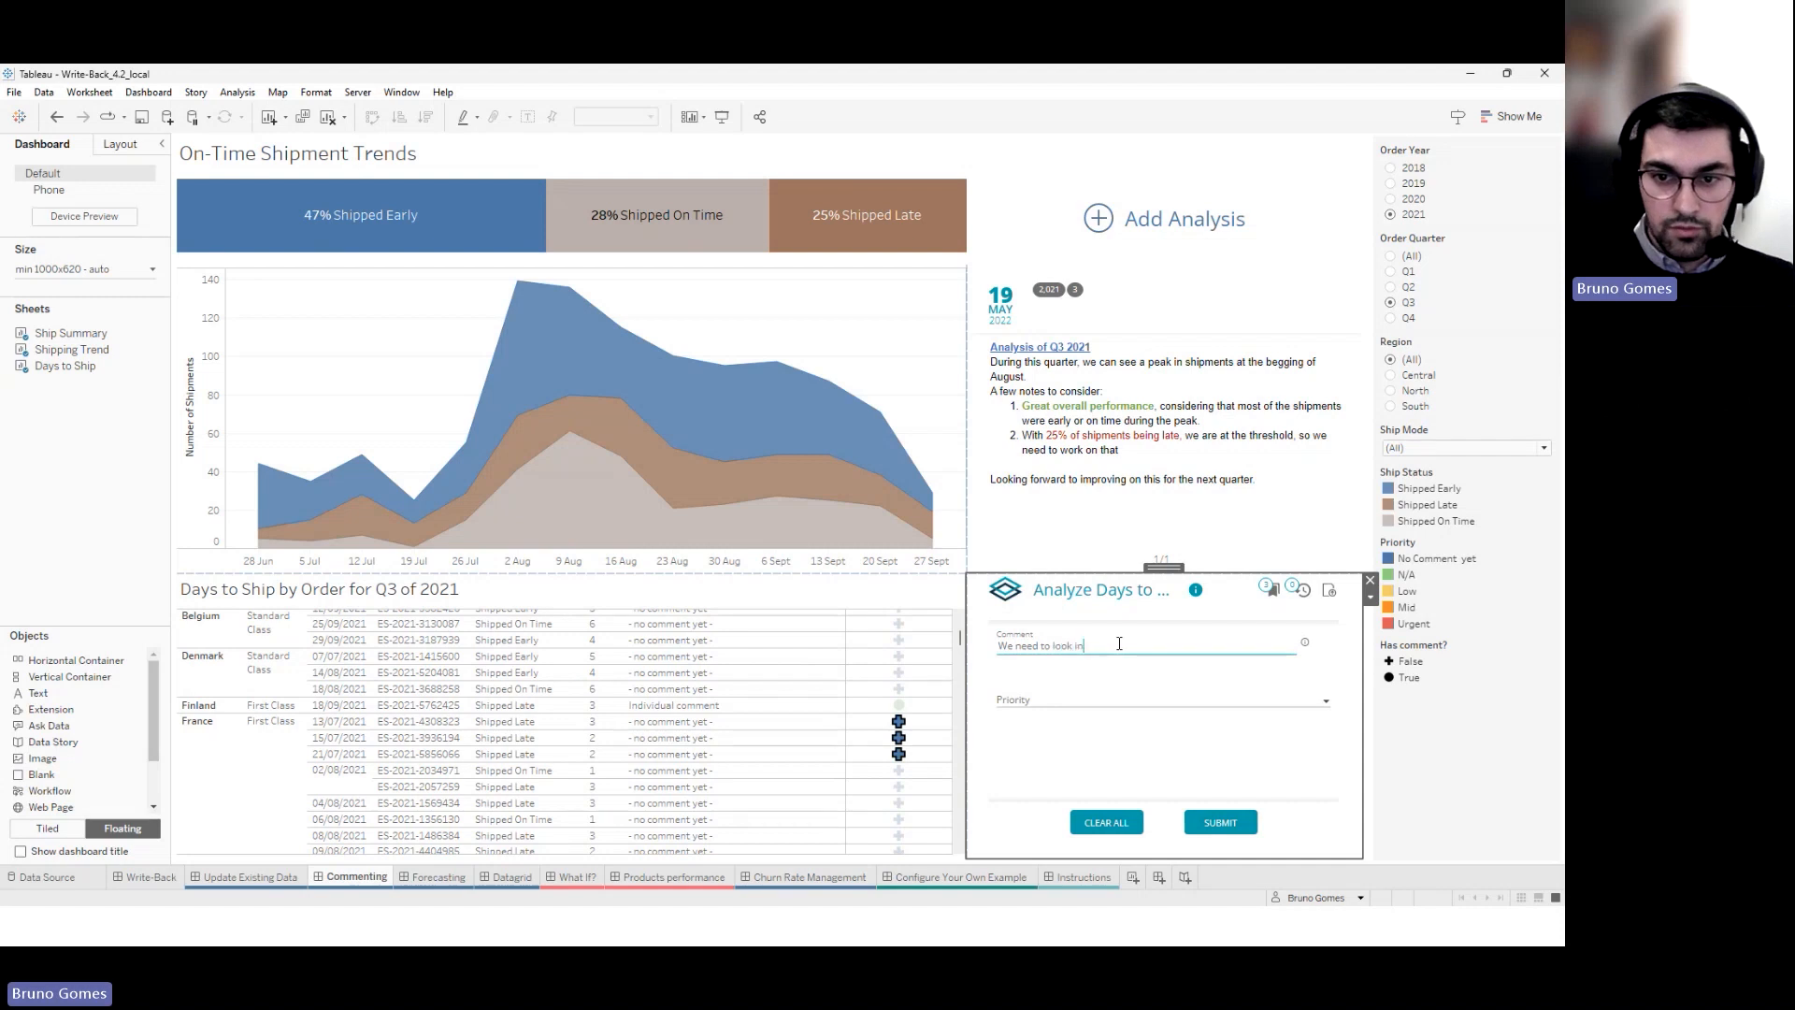
text(to this)
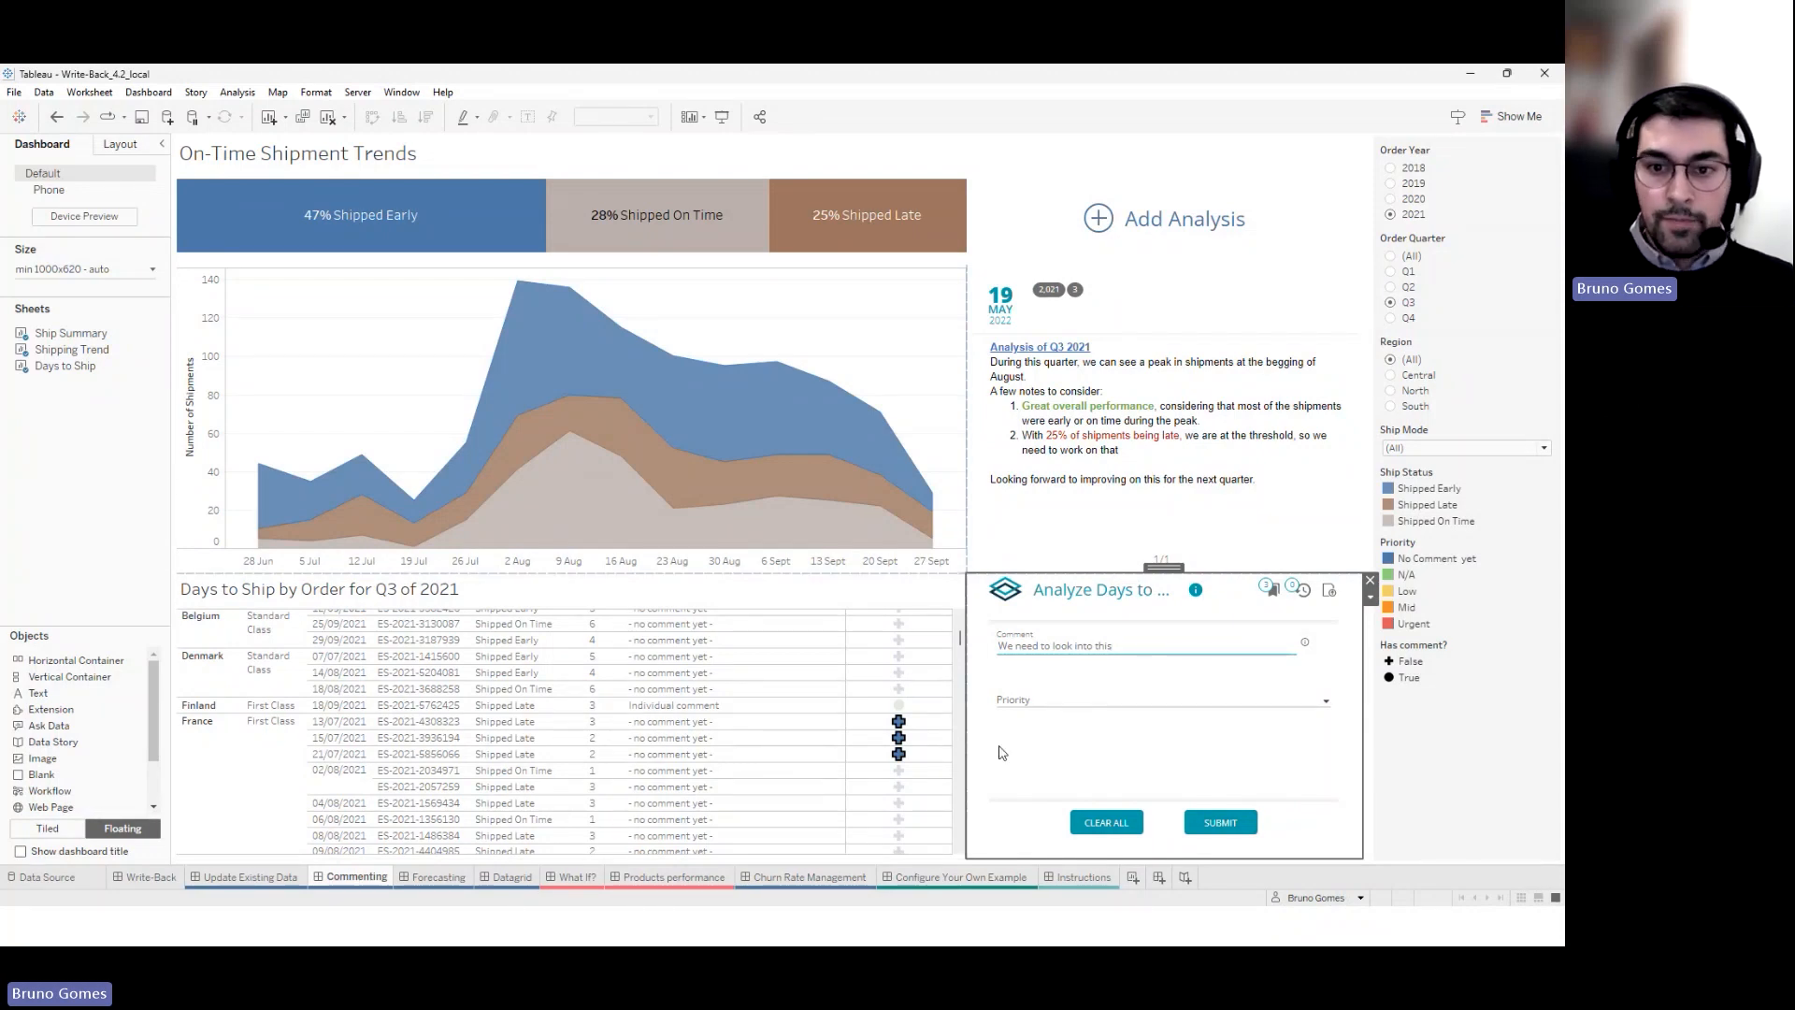
click(1028, 703)
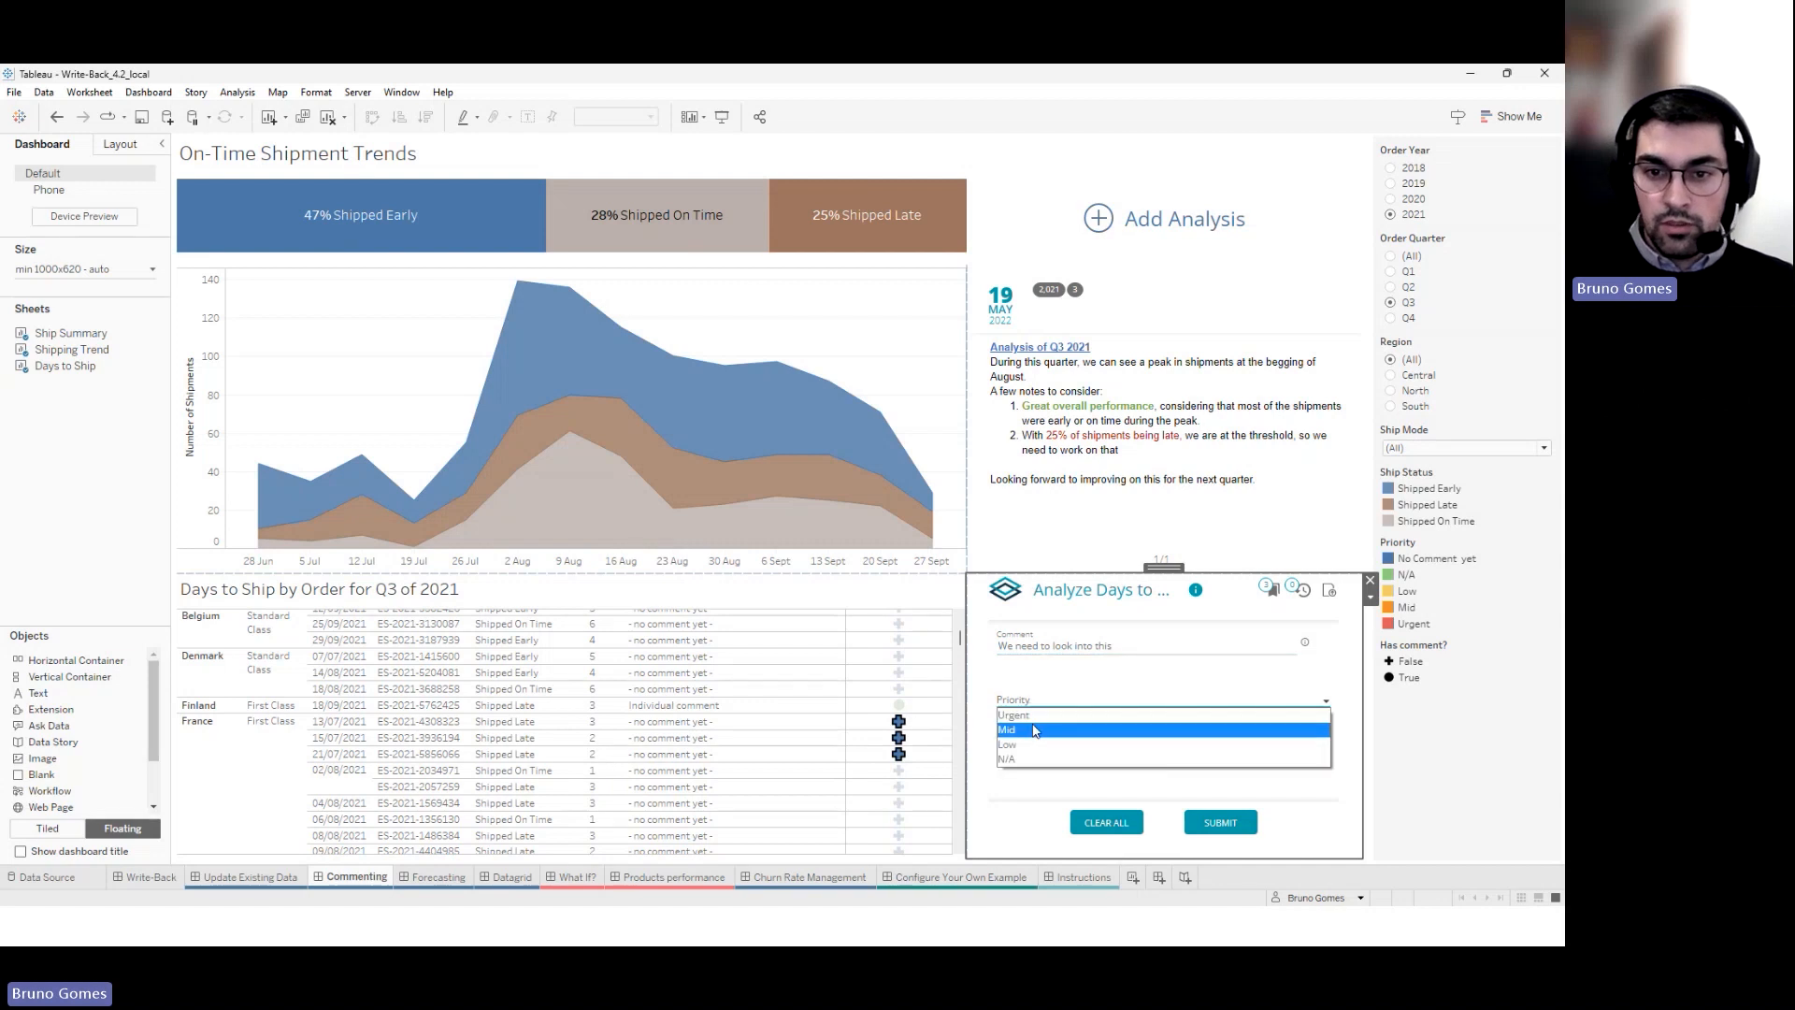
click(1034, 715)
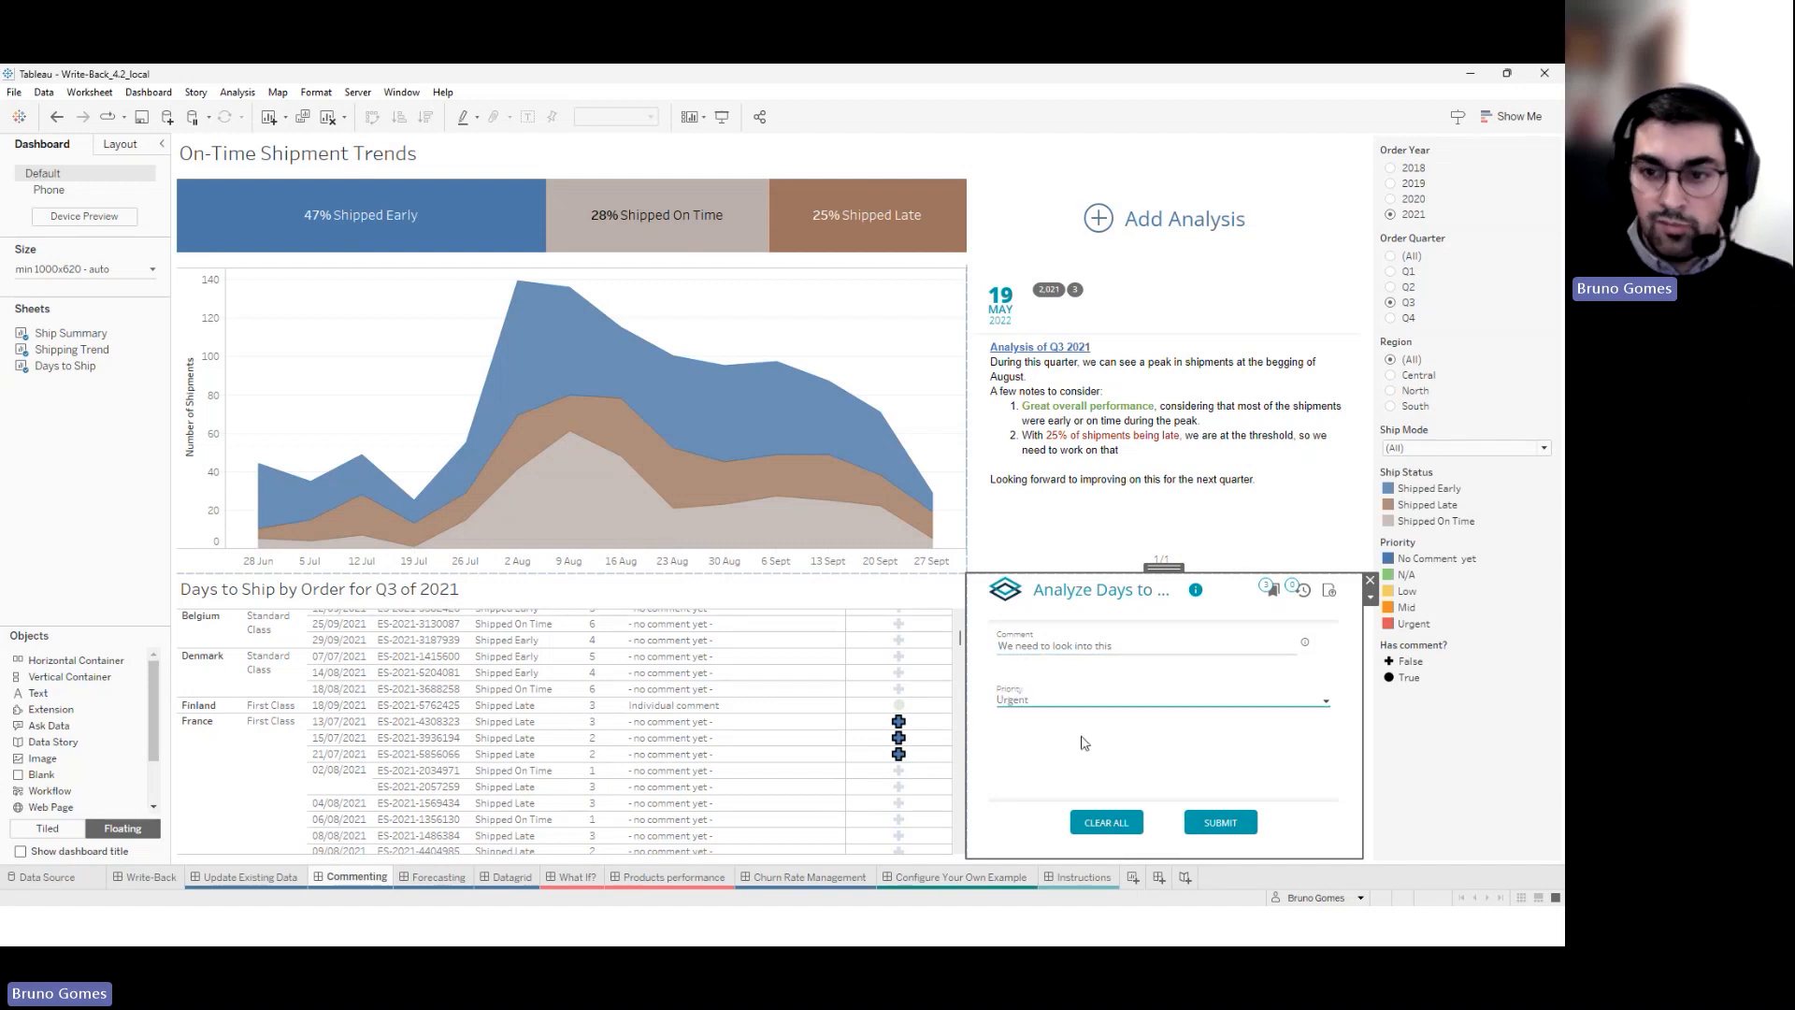
click(1218, 823)
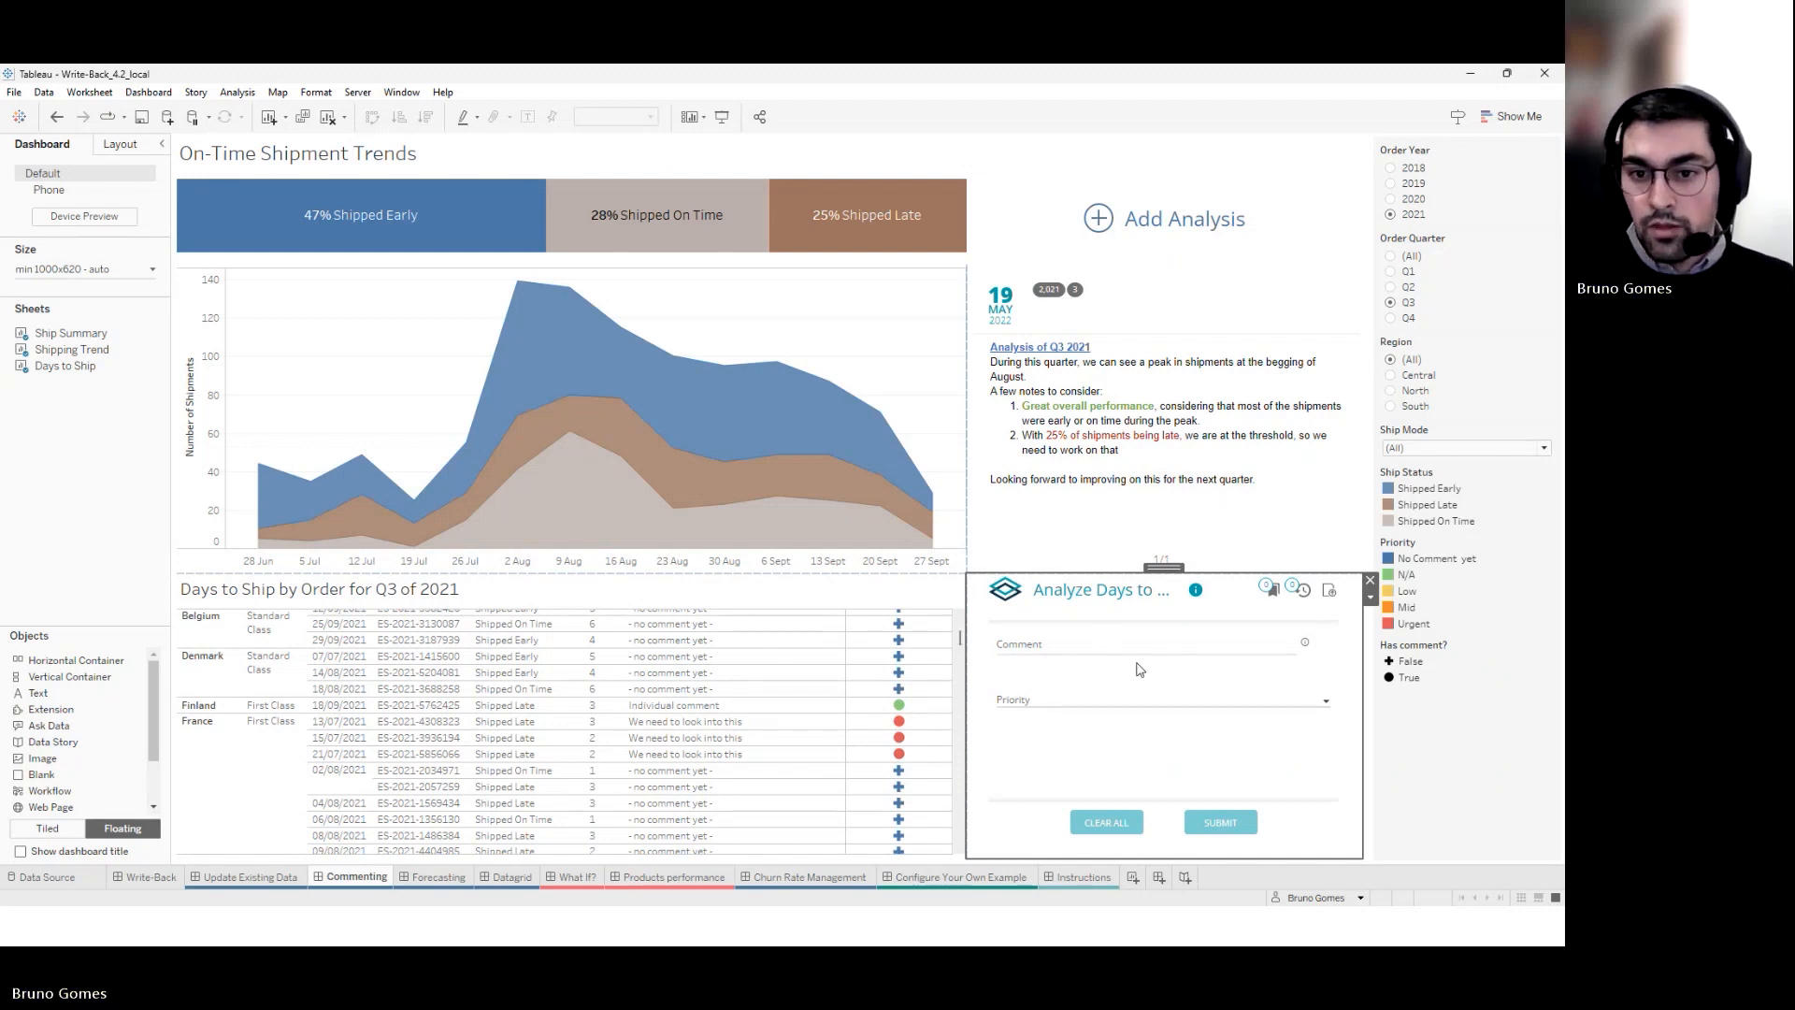
Open the write-back extension's configuration and reach the Dataset Permissions for 'Days to ship comment'
click(1372, 598)
click(1403, 618)
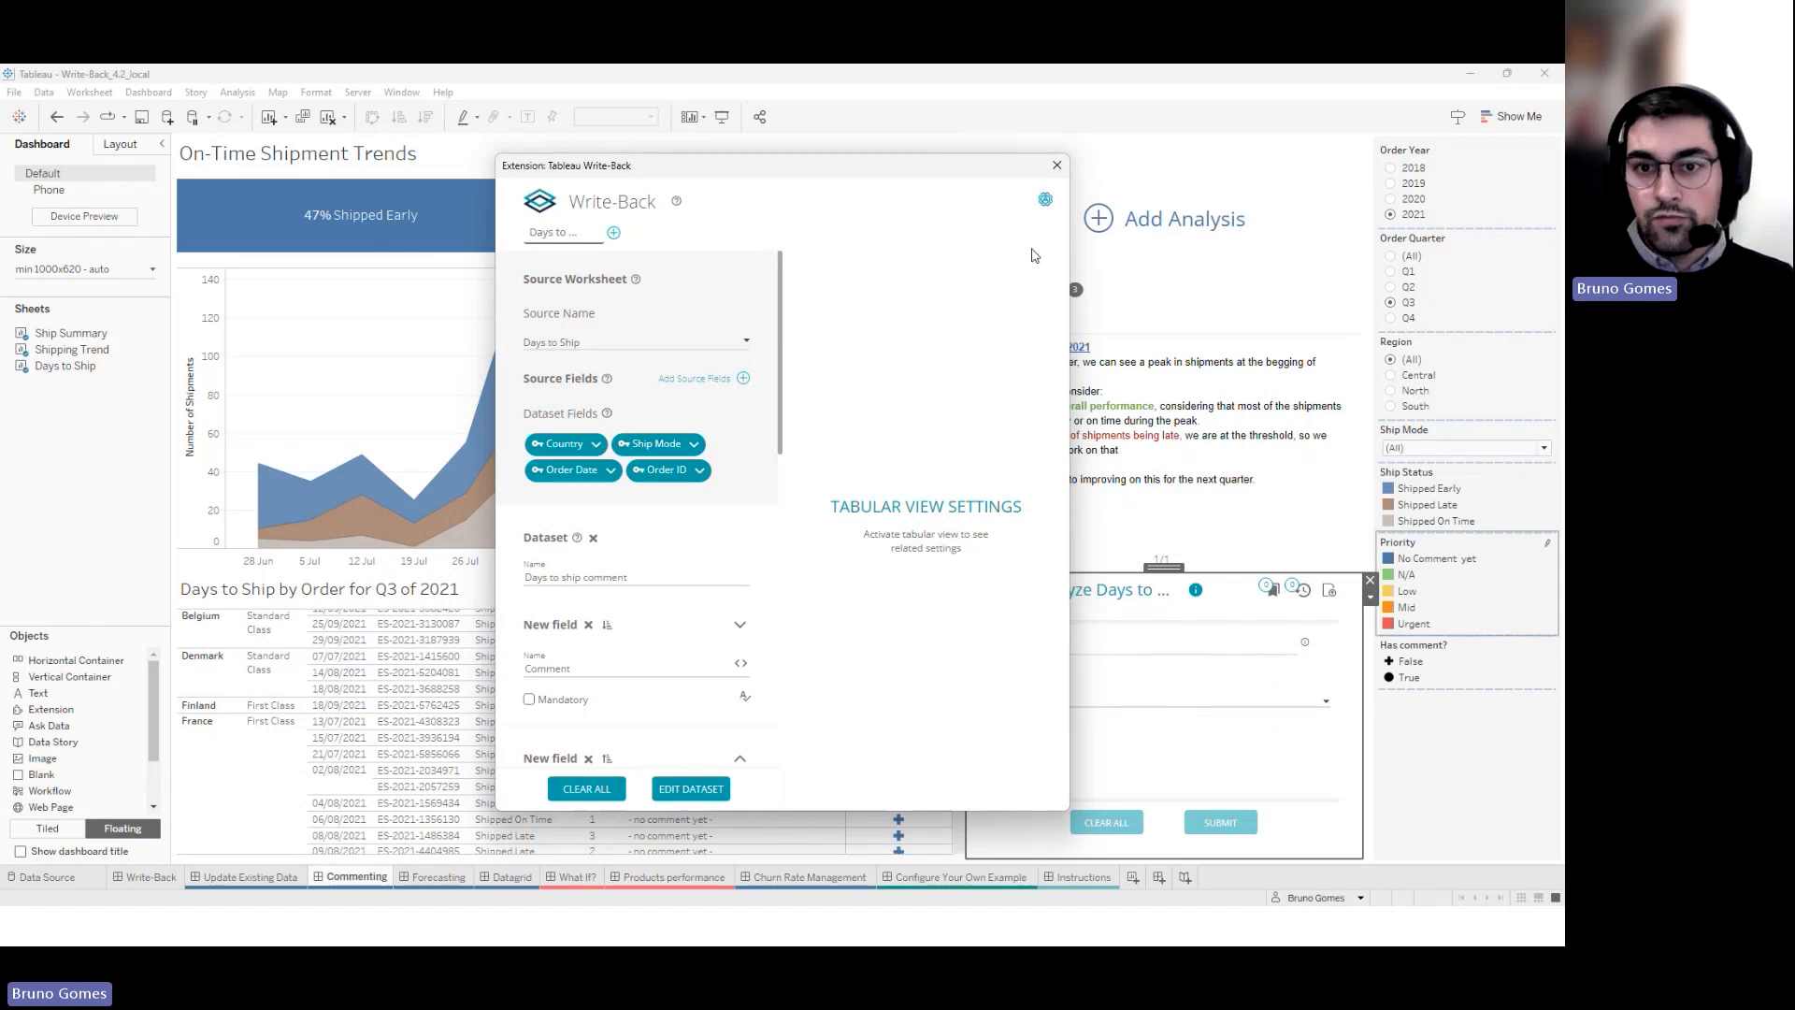
click(1046, 201)
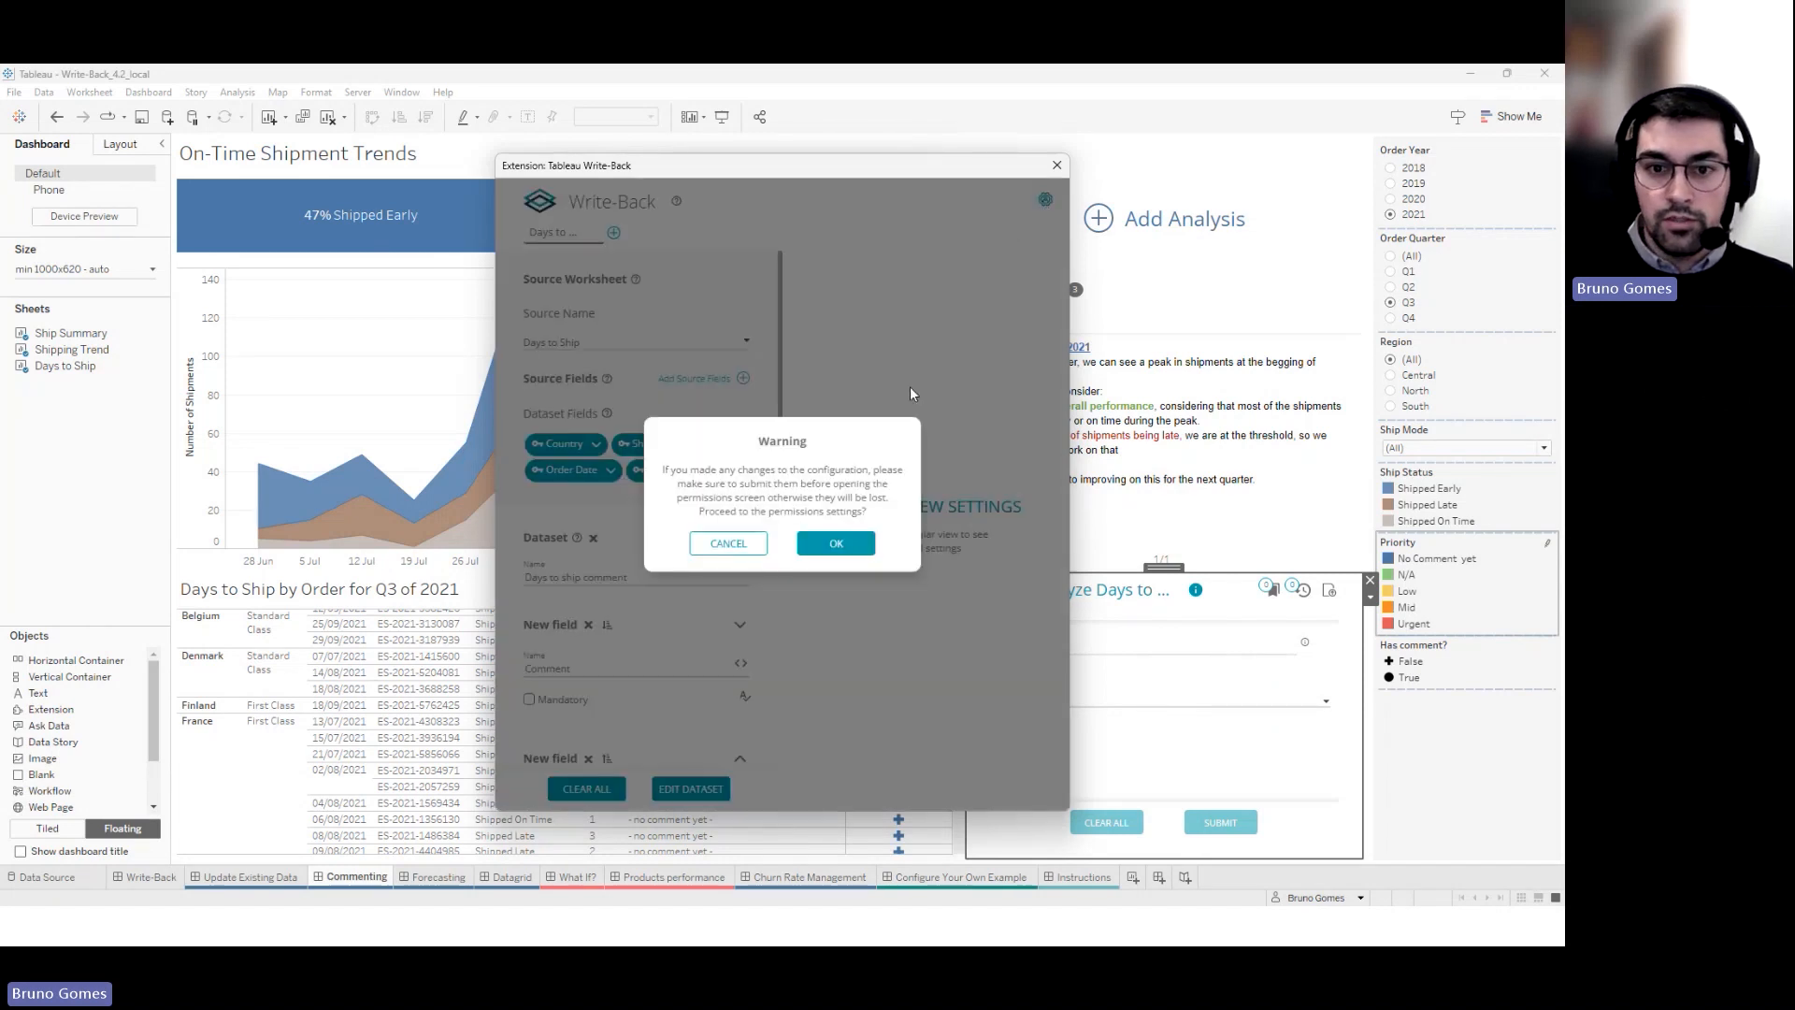
click(847, 550)
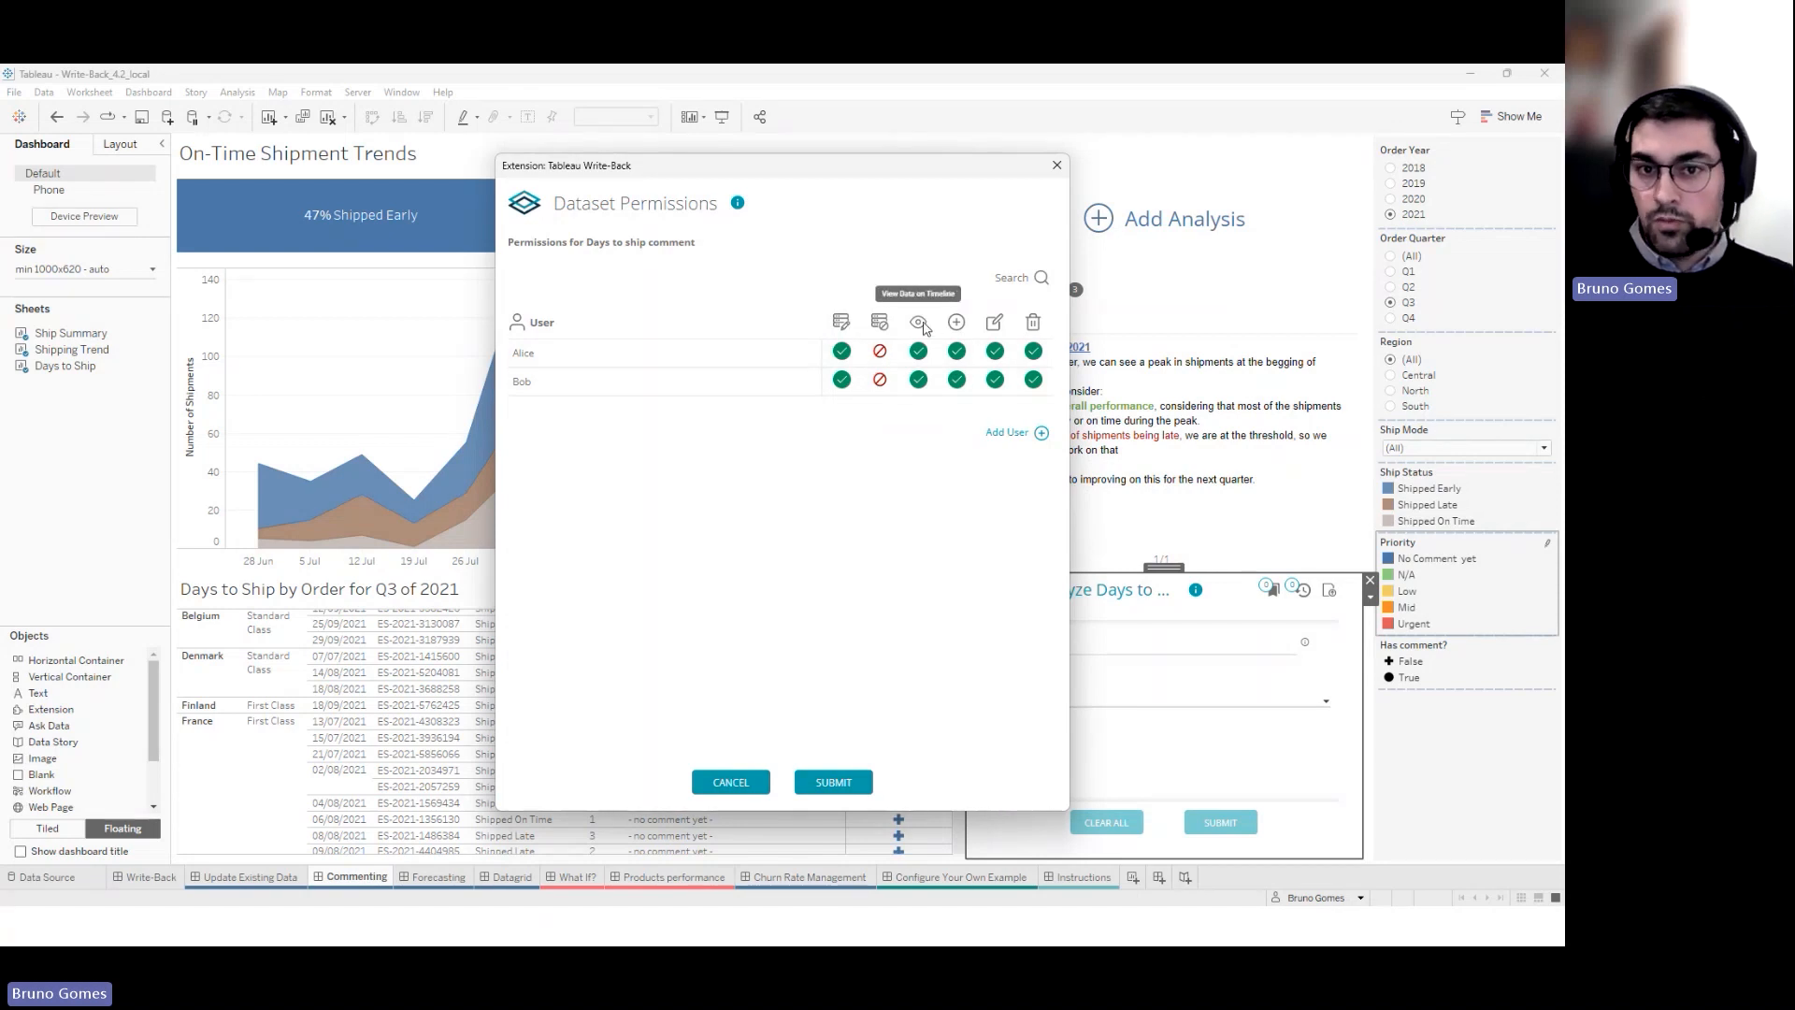
Deny Delete Data to both existing users and add a suggested user account
click(1034, 351)
click(1035, 379)
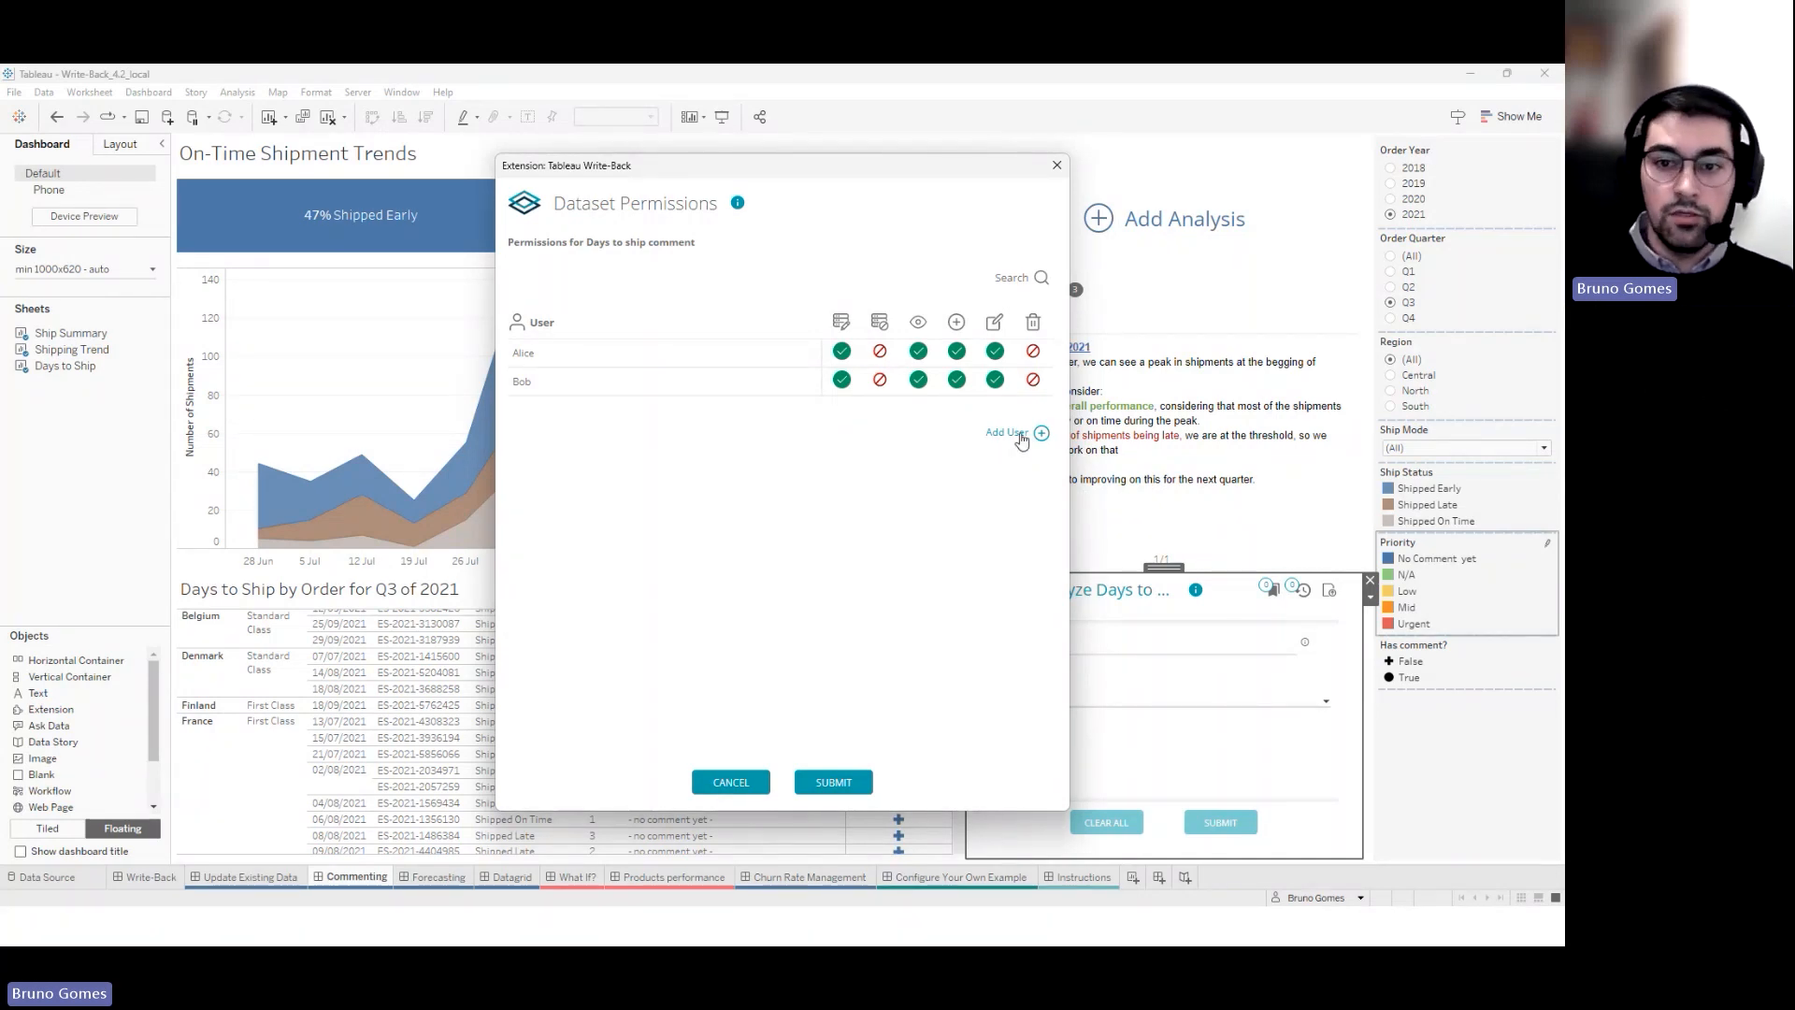
click(1017, 440)
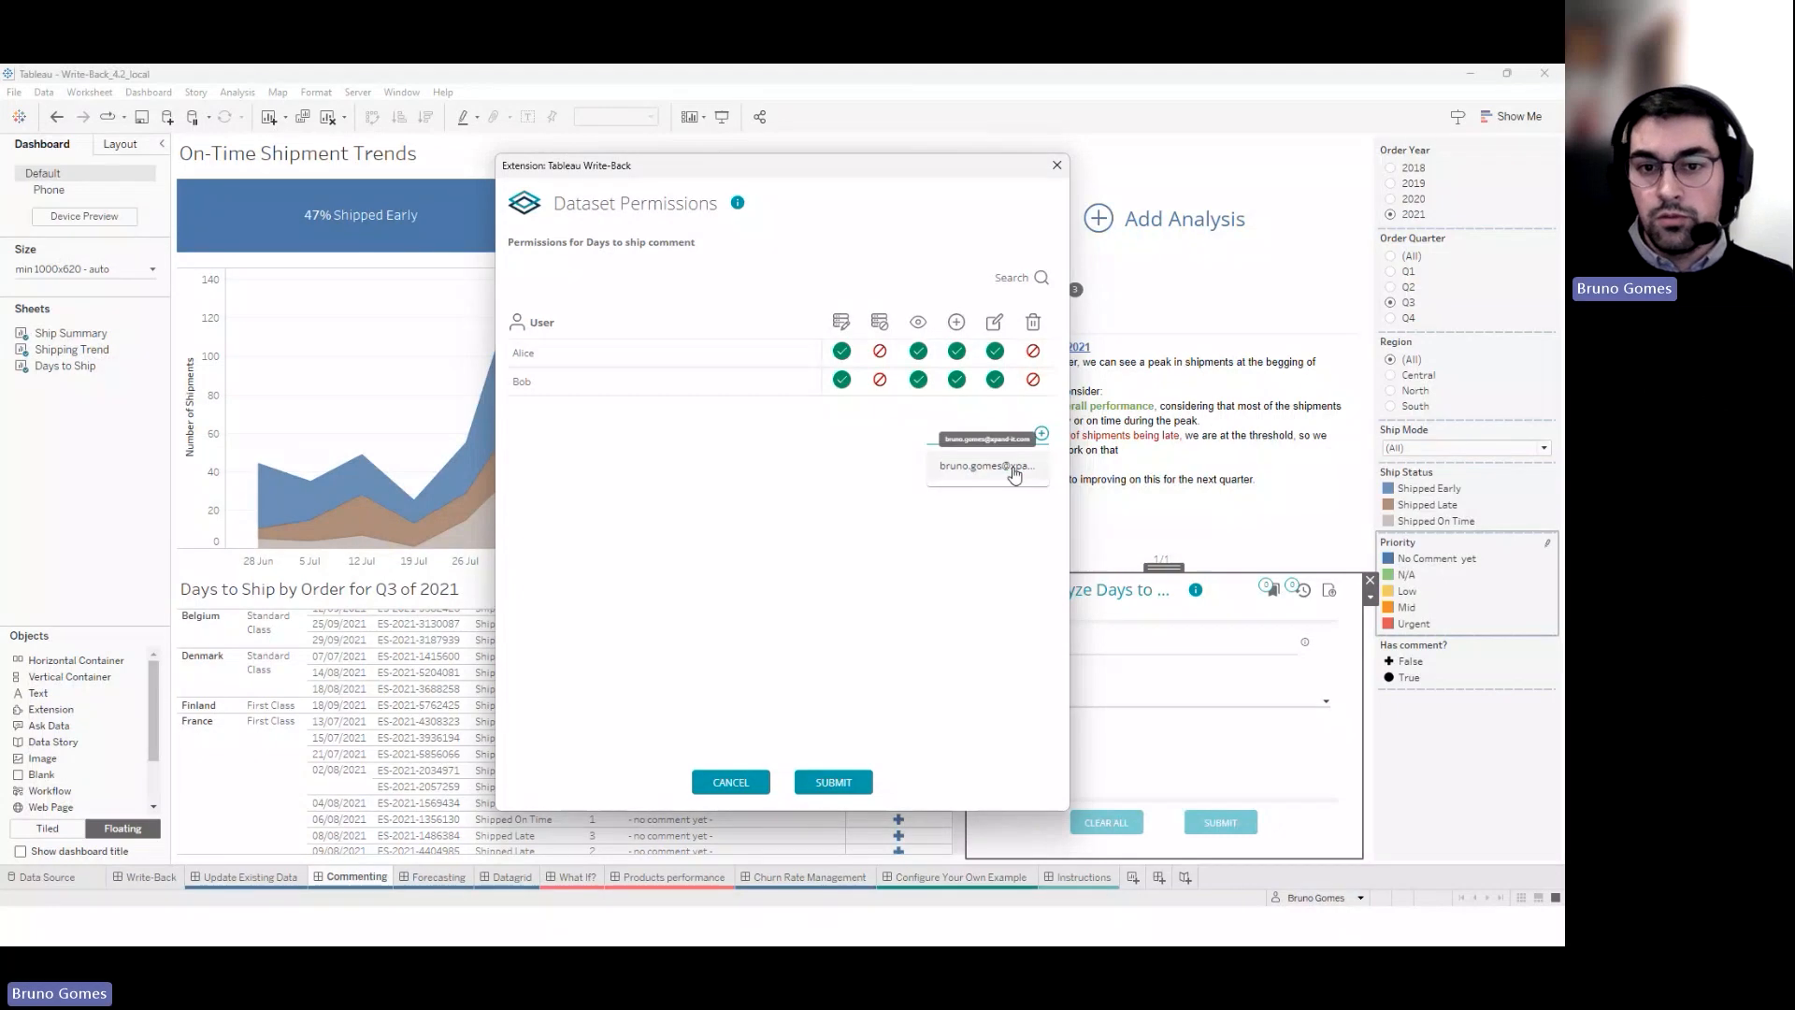
click(1015, 470)
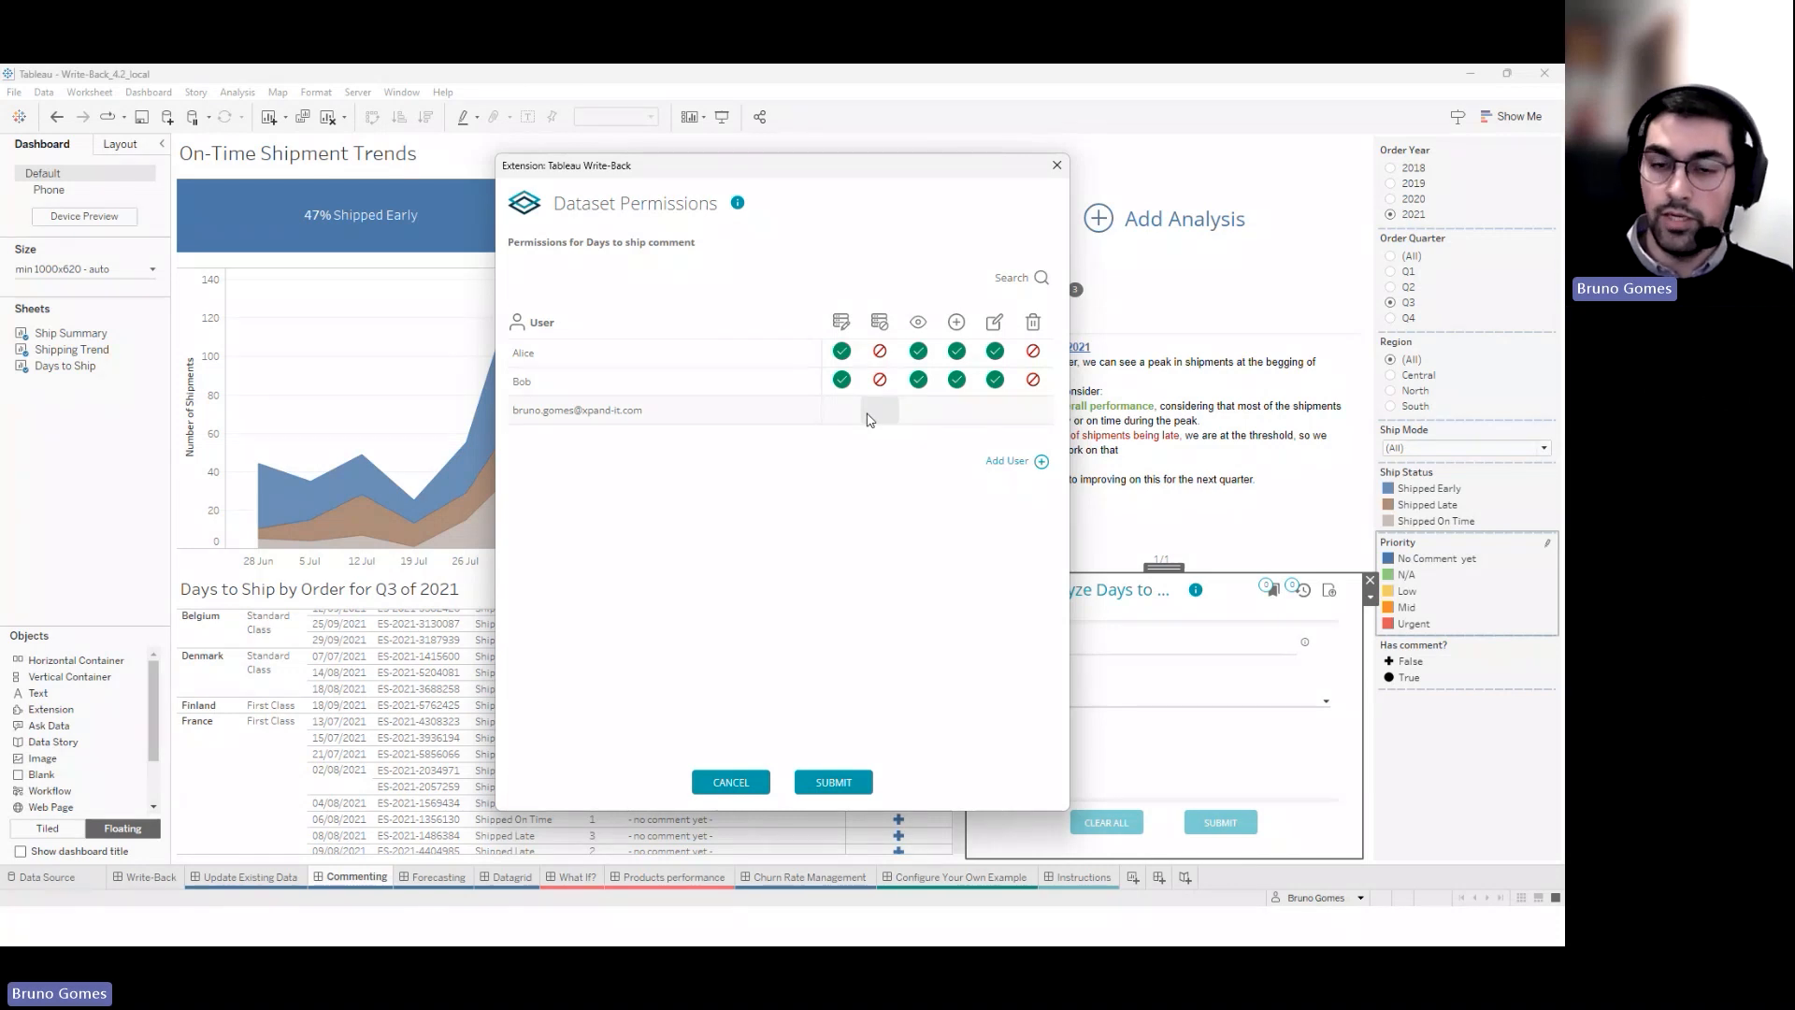
Toggle the new user's view, add and edit permissions, then remove that user row
click(842, 415)
click(842, 415)
click(877, 415)
click(878, 415)
double_click(917, 418)
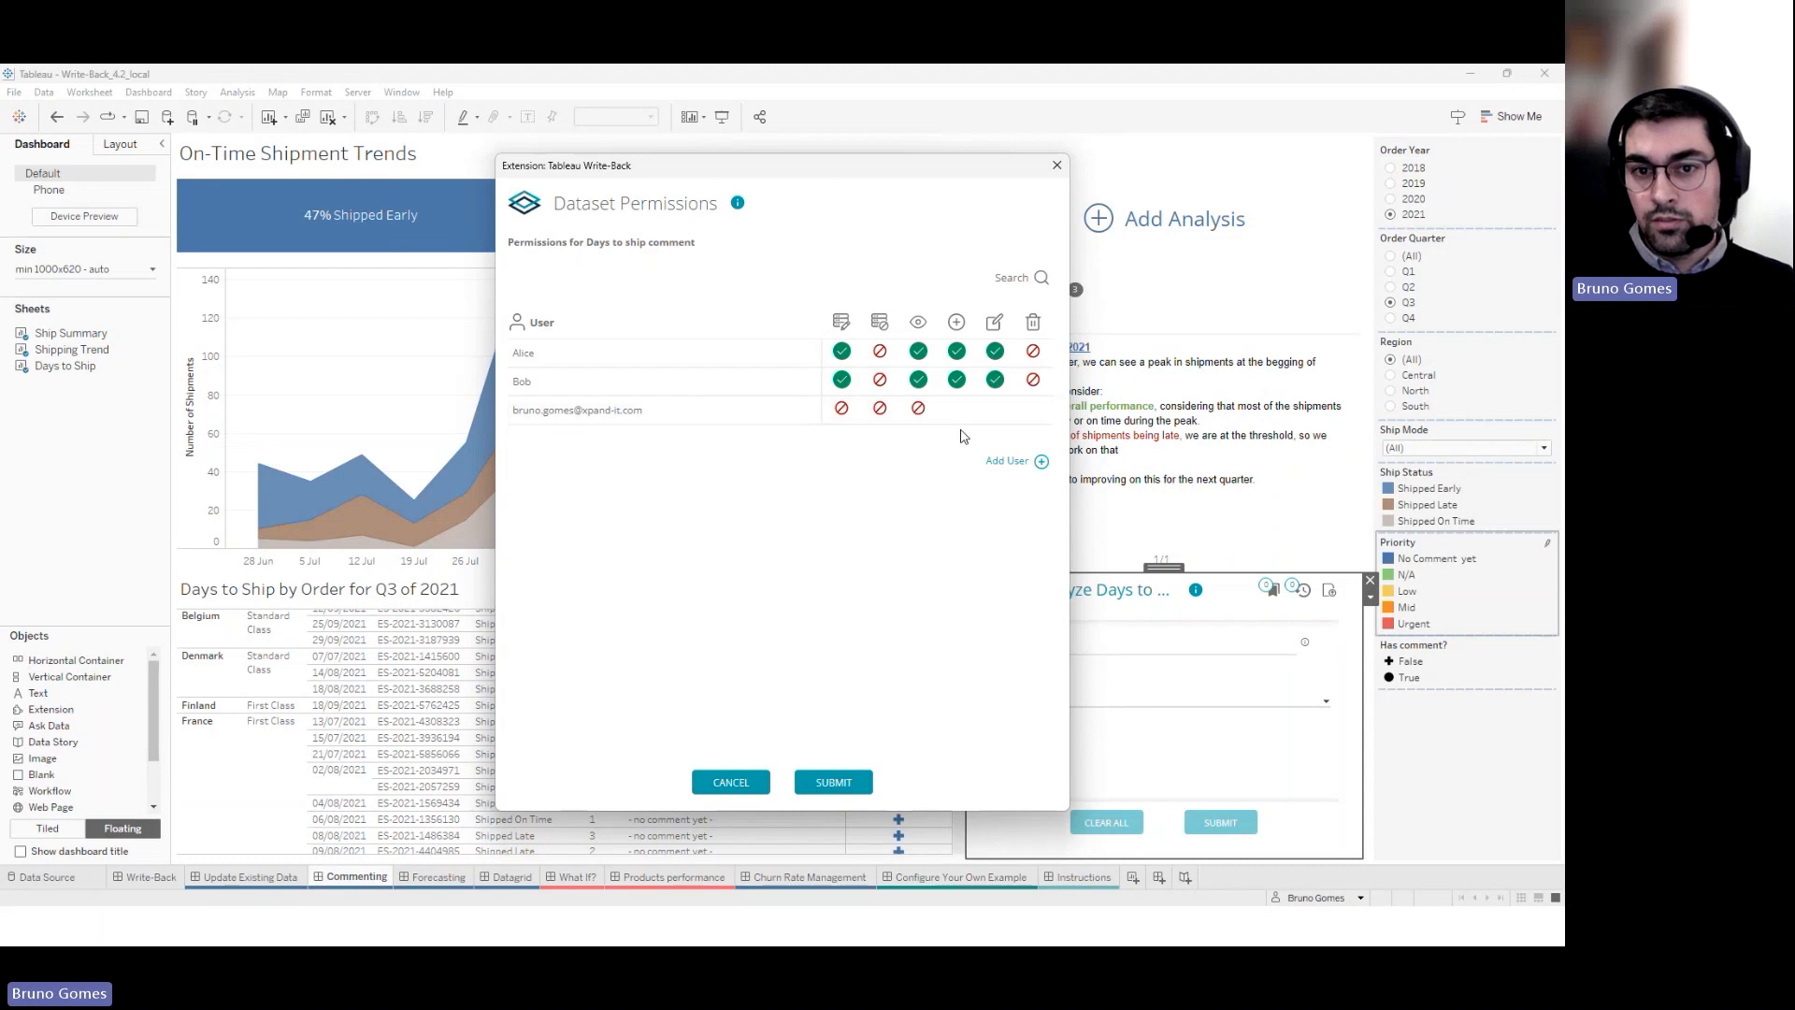
click(917, 409)
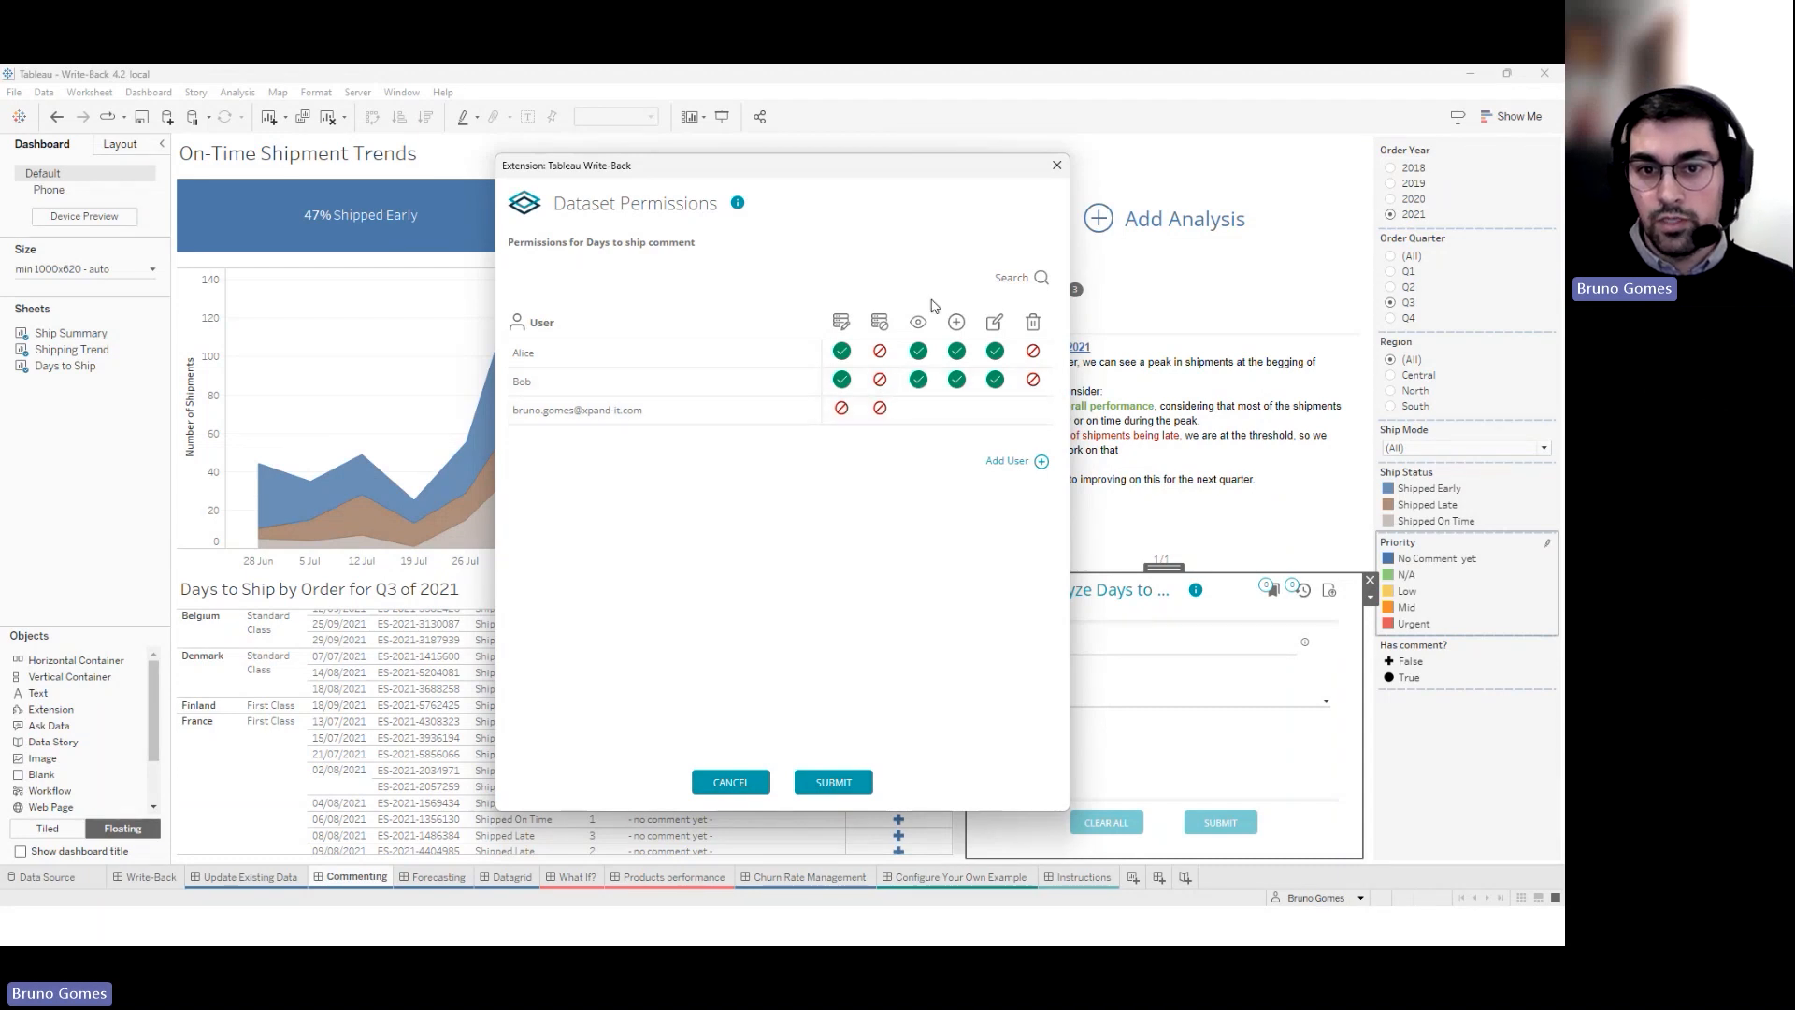
click(918, 409)
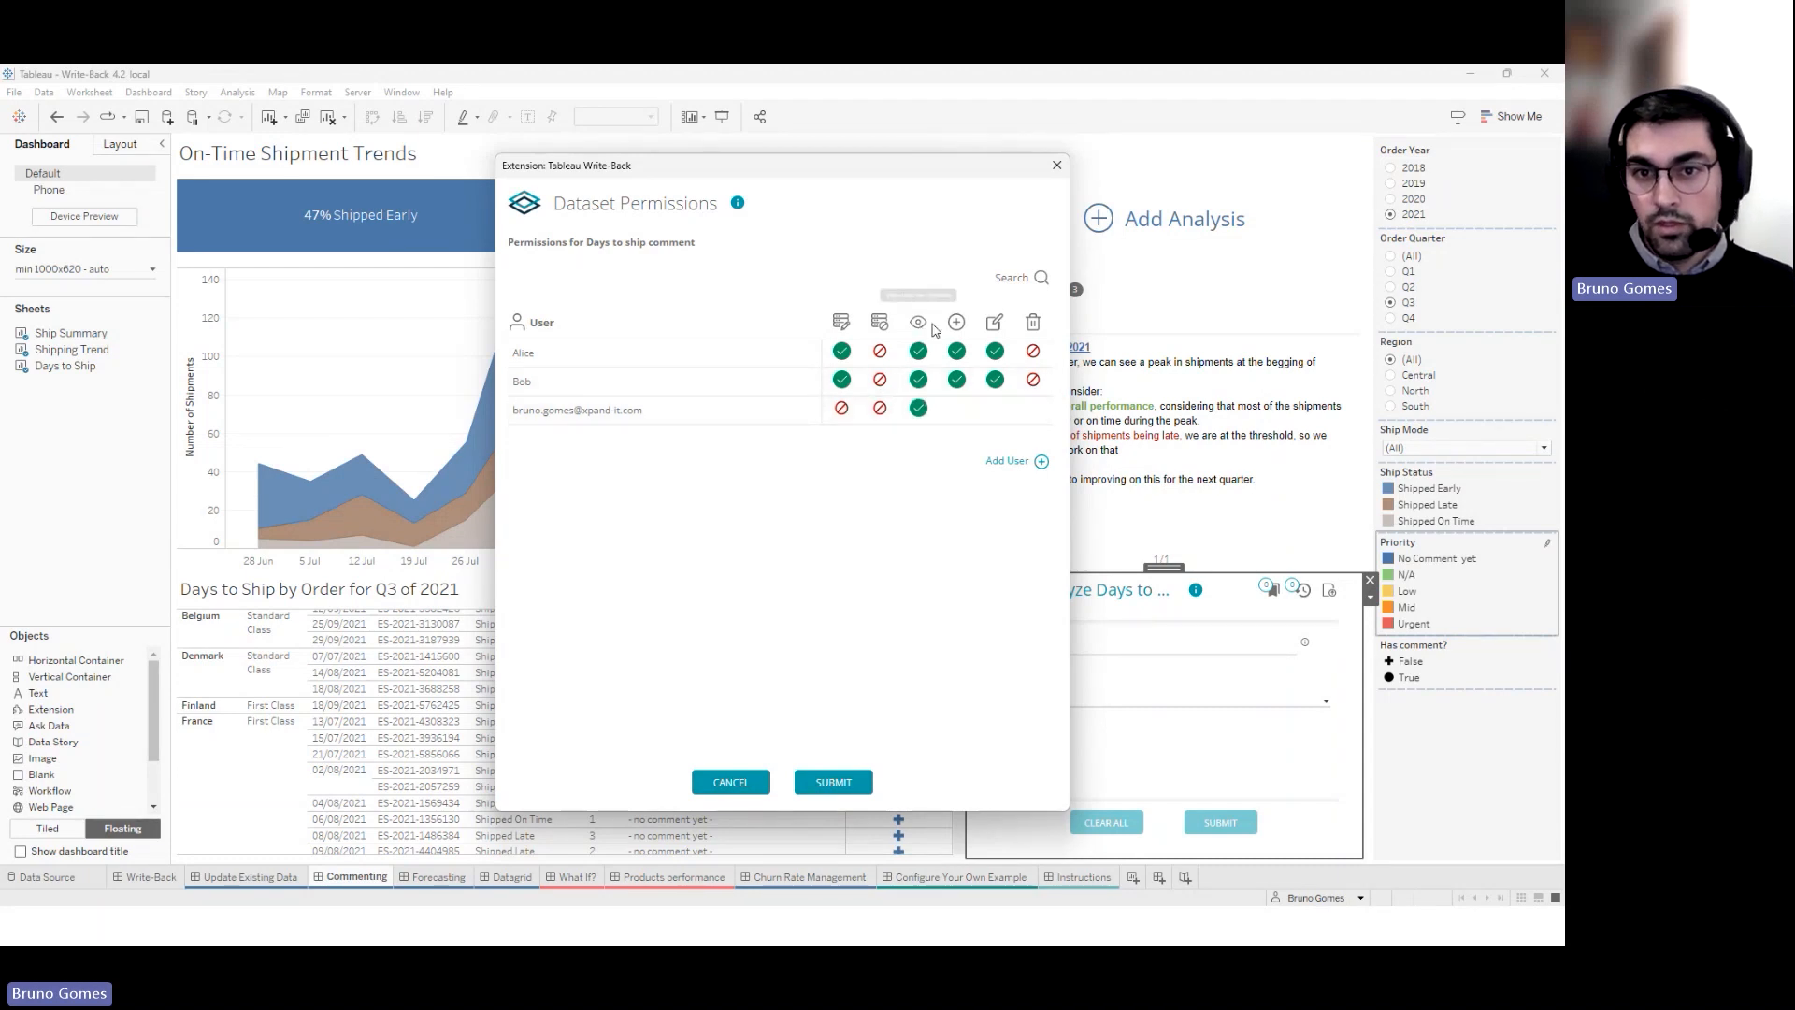
click(957, 409)
double_click(995, 408)
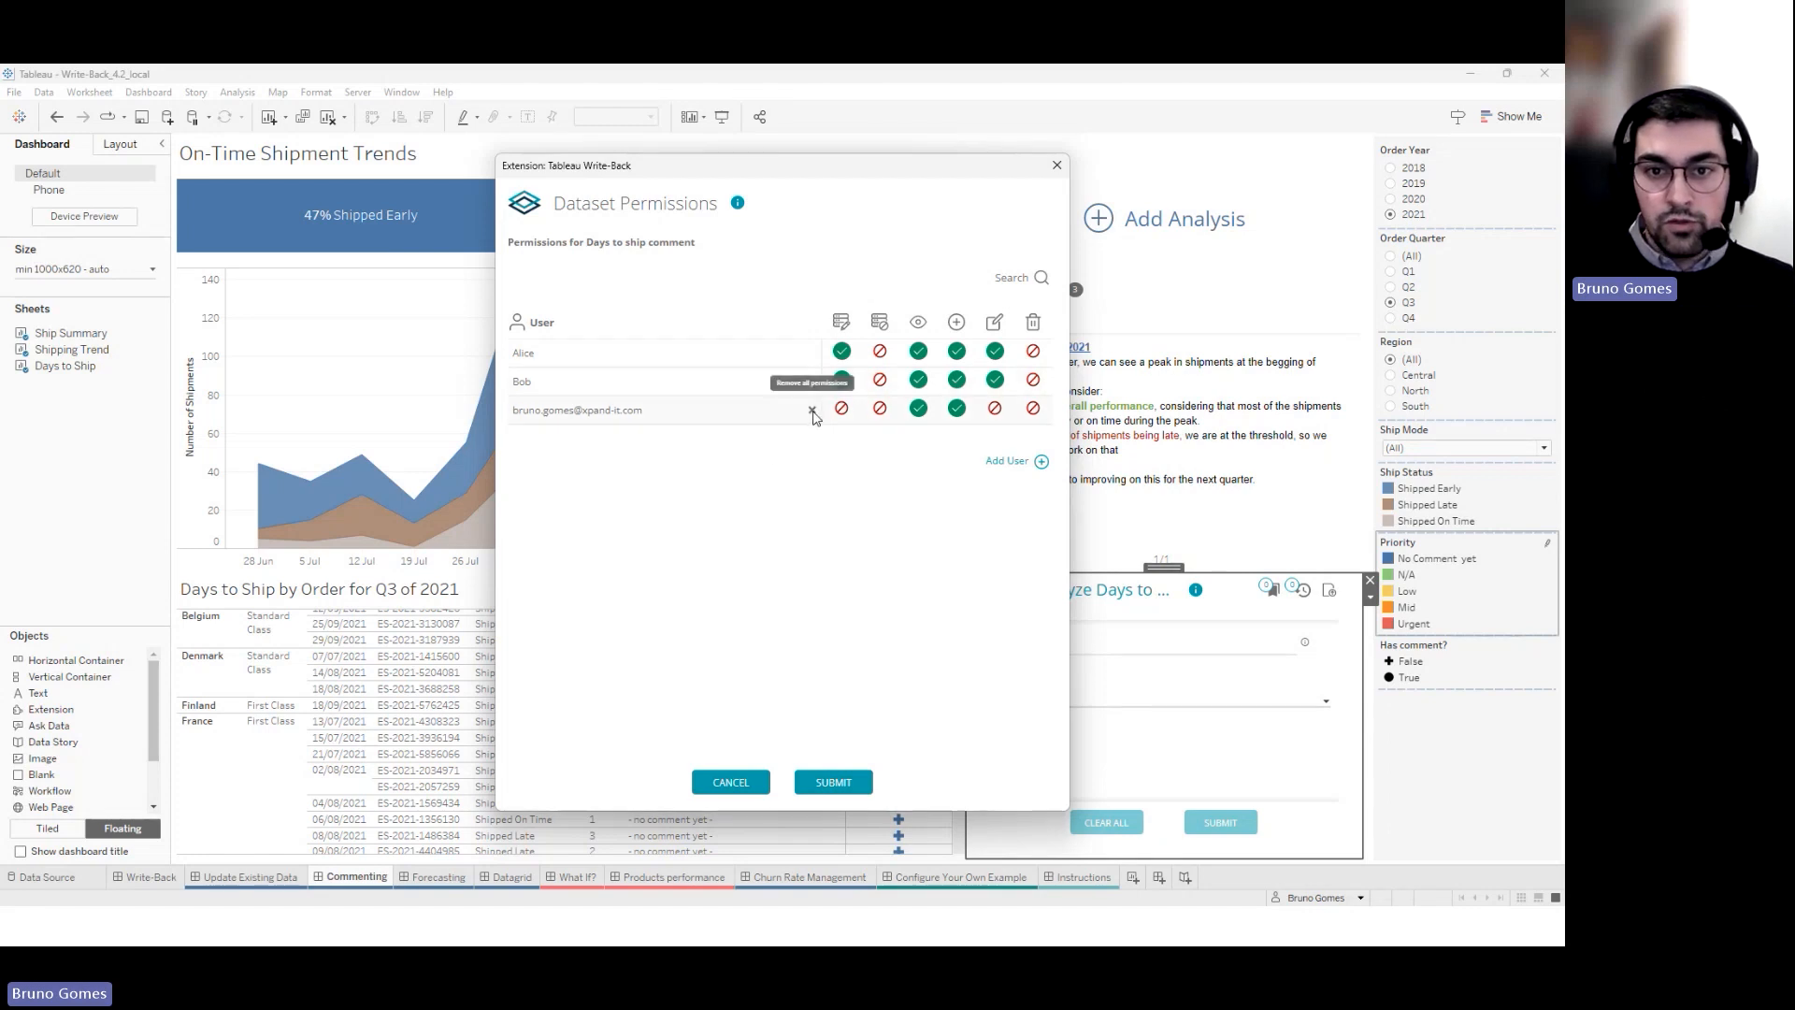
click(811, 411)
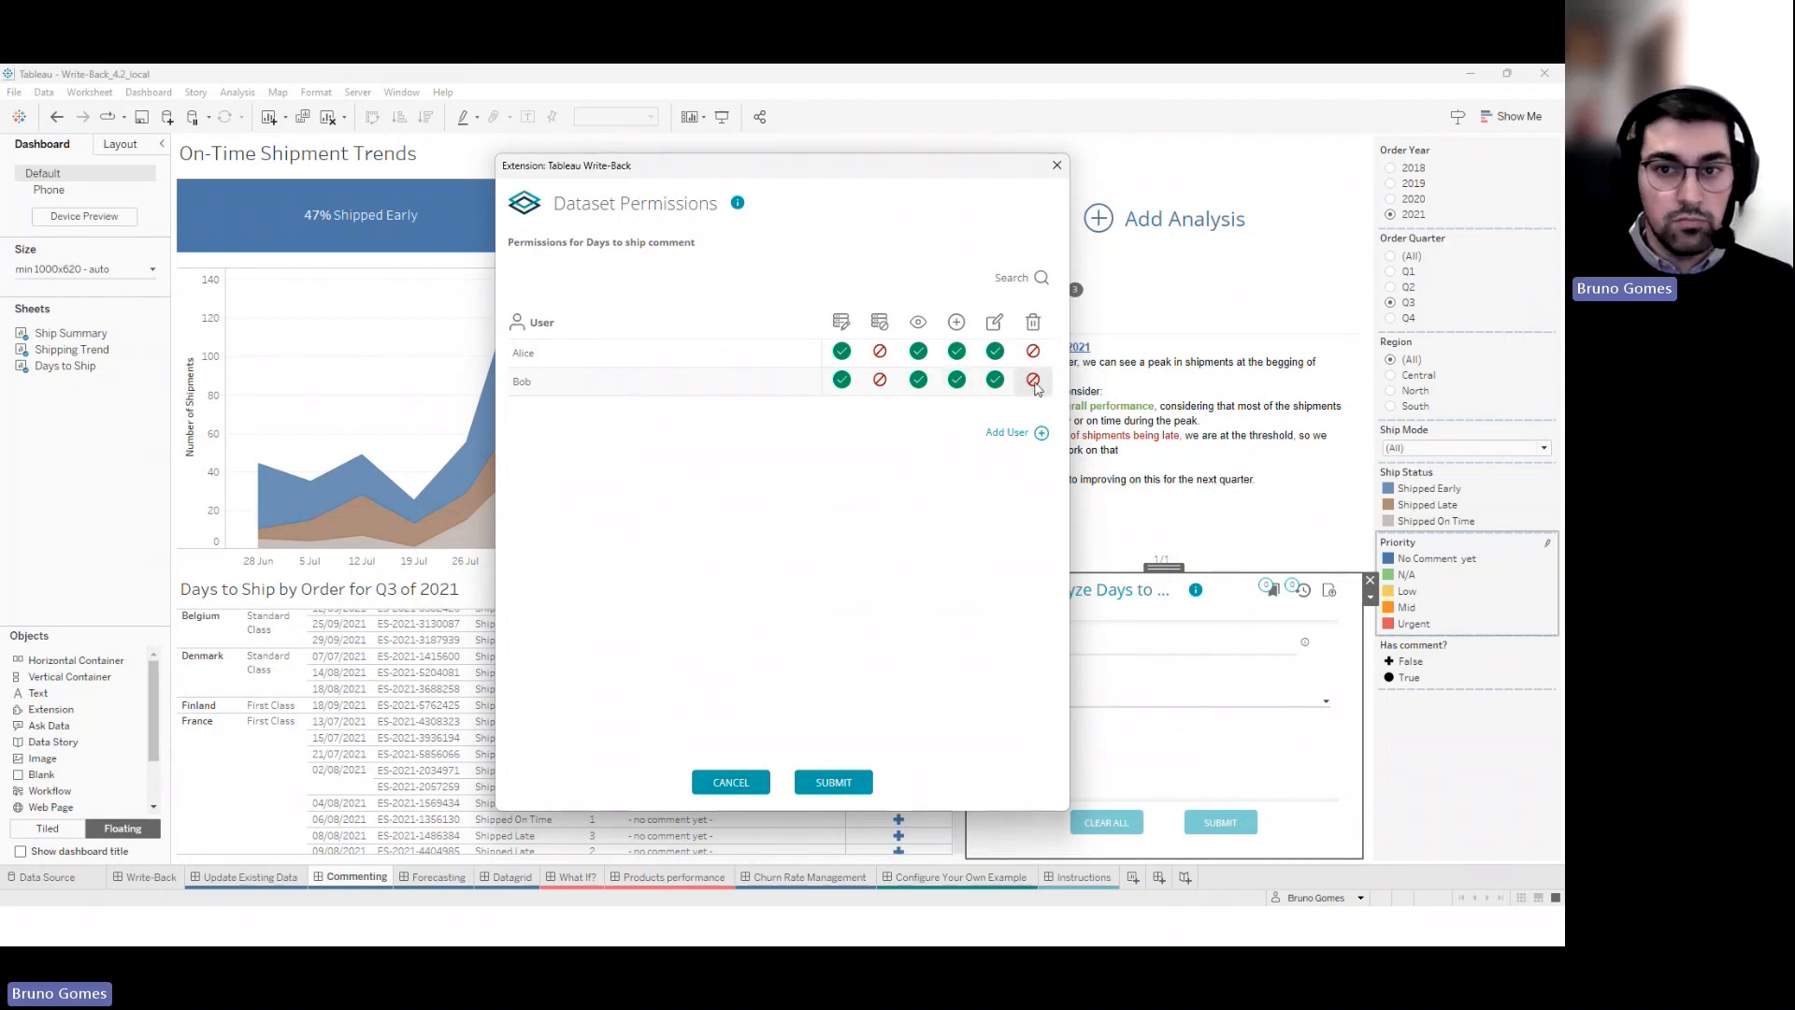
Save the permission changes and bring a second Tableau window up maximized
click(823, 785)
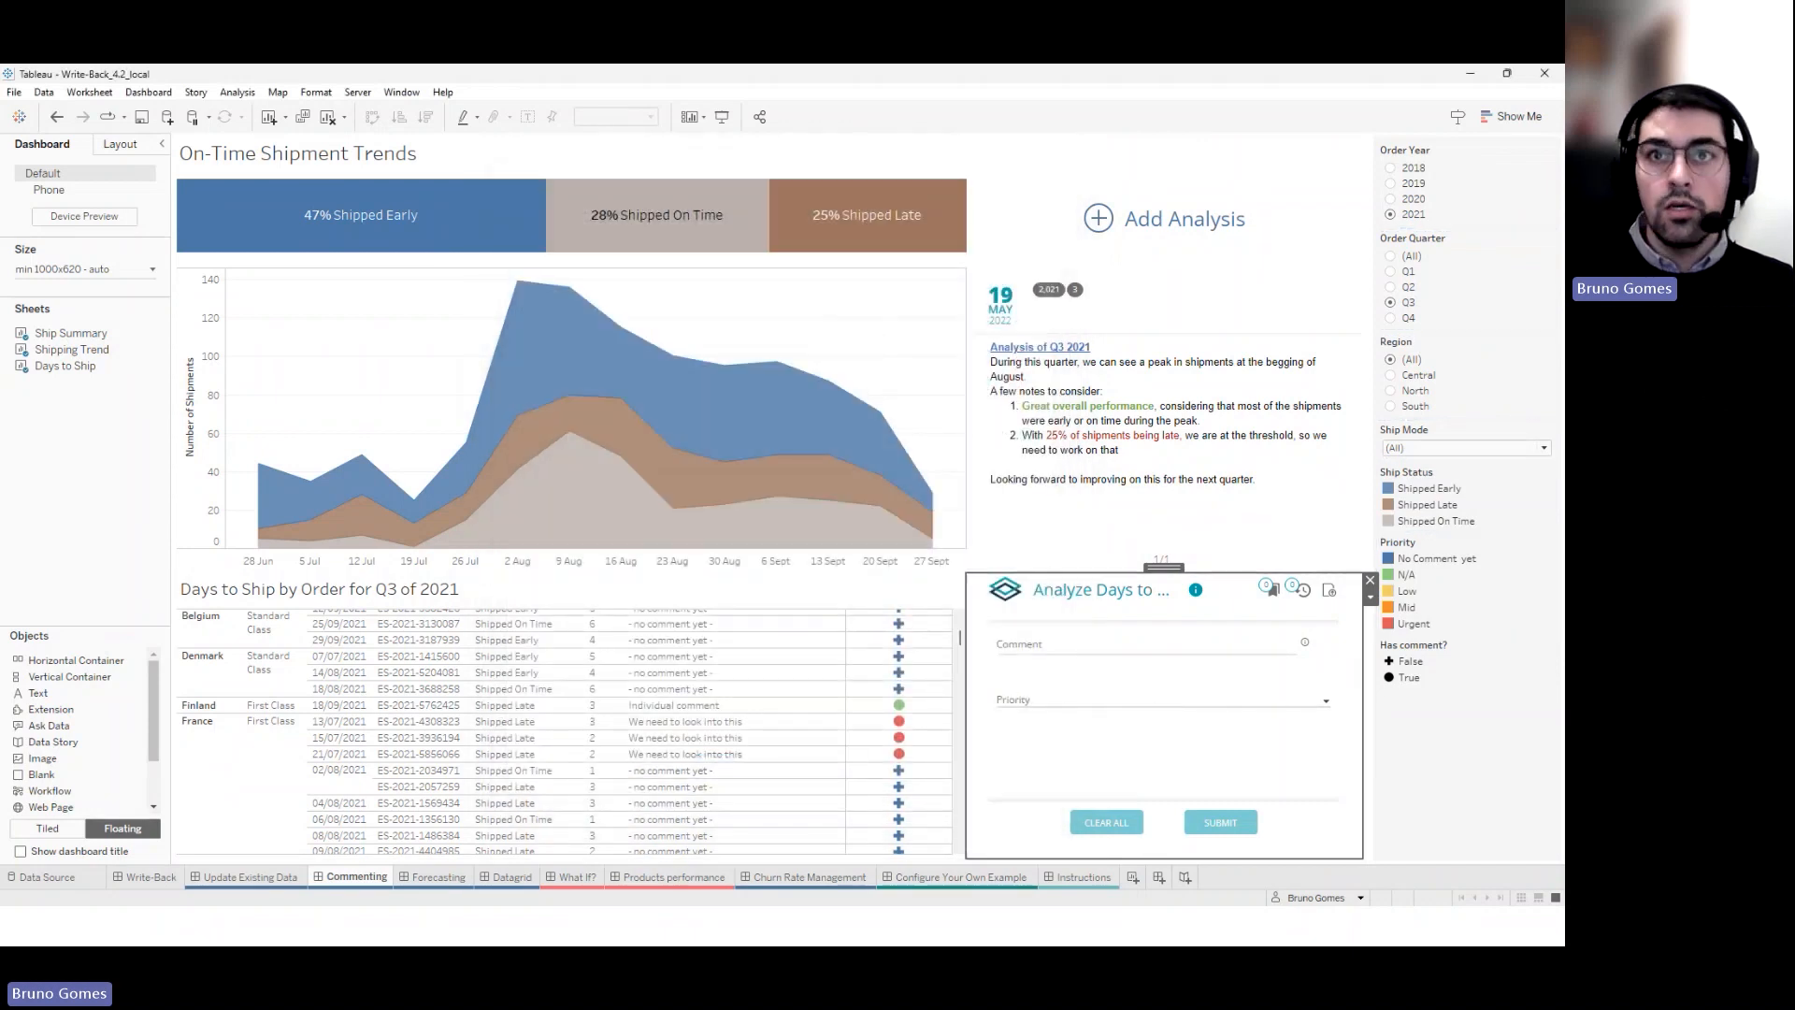
drag(1564, 271, 872, 251)
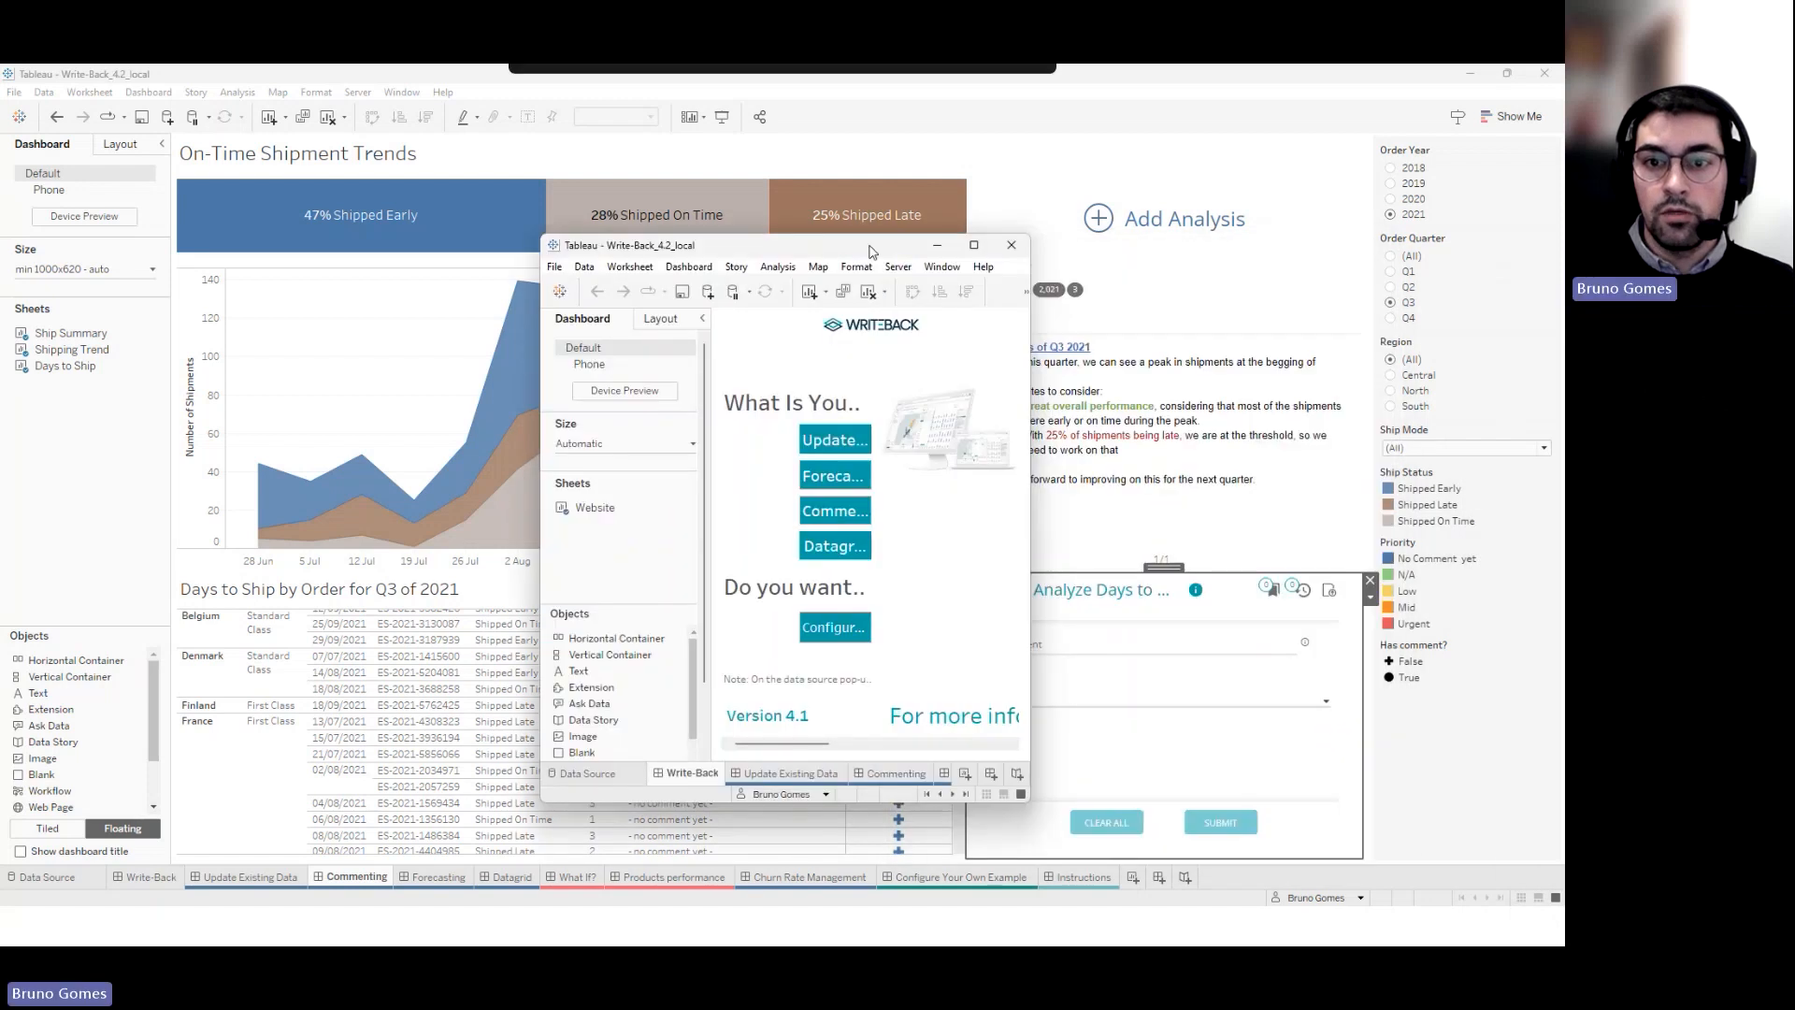
click(975, 247)
Open the Commenting dashboard, enter the database password and allow the write-back extension
click(352, 881)
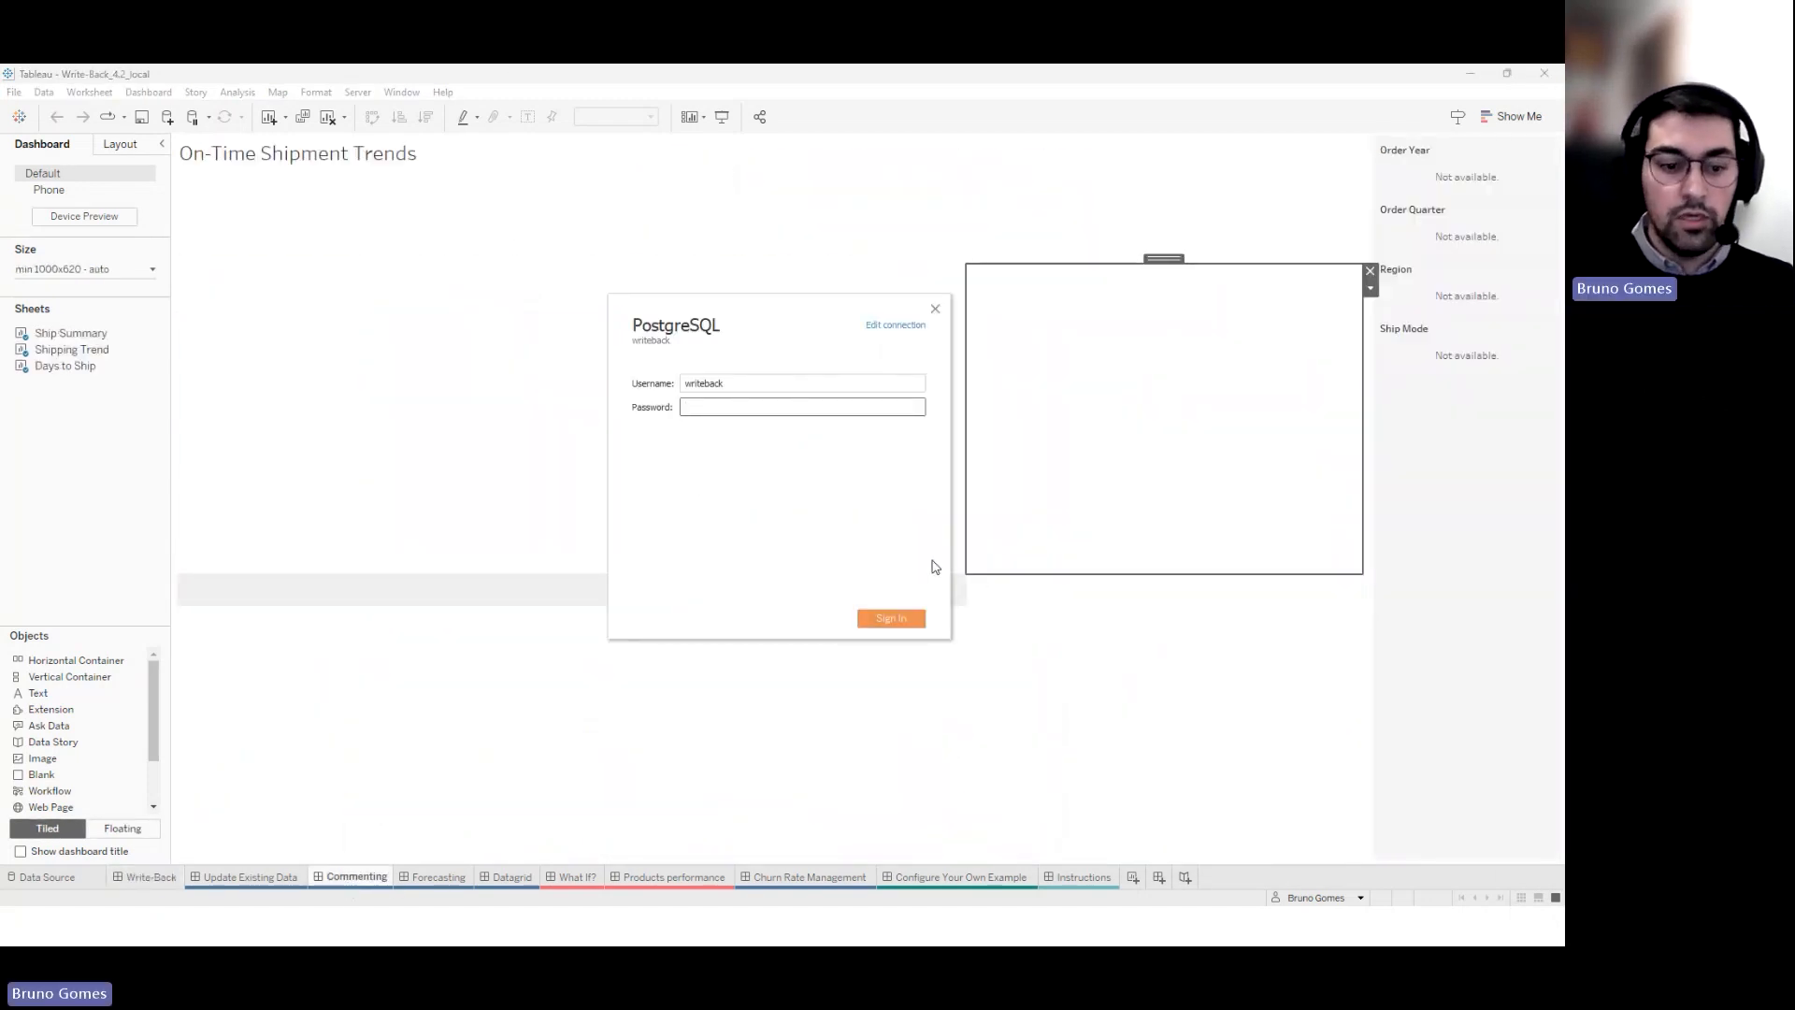
text(password)
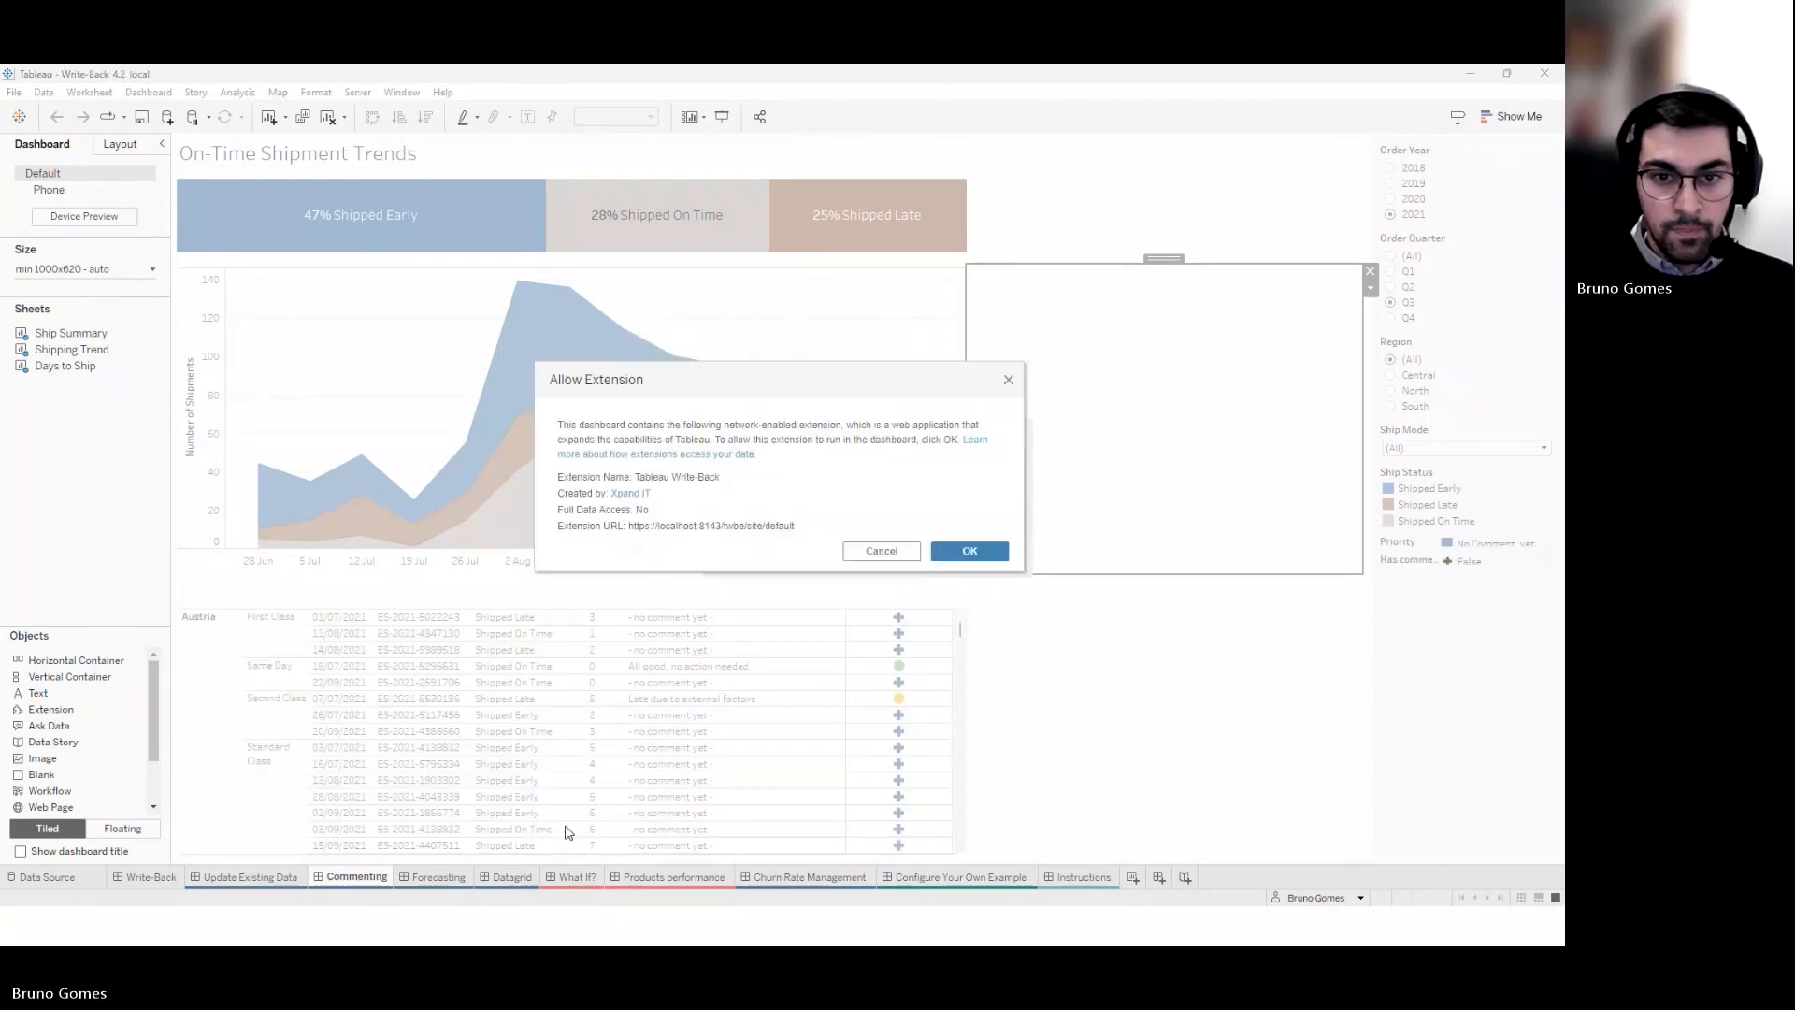
click(987, 556)
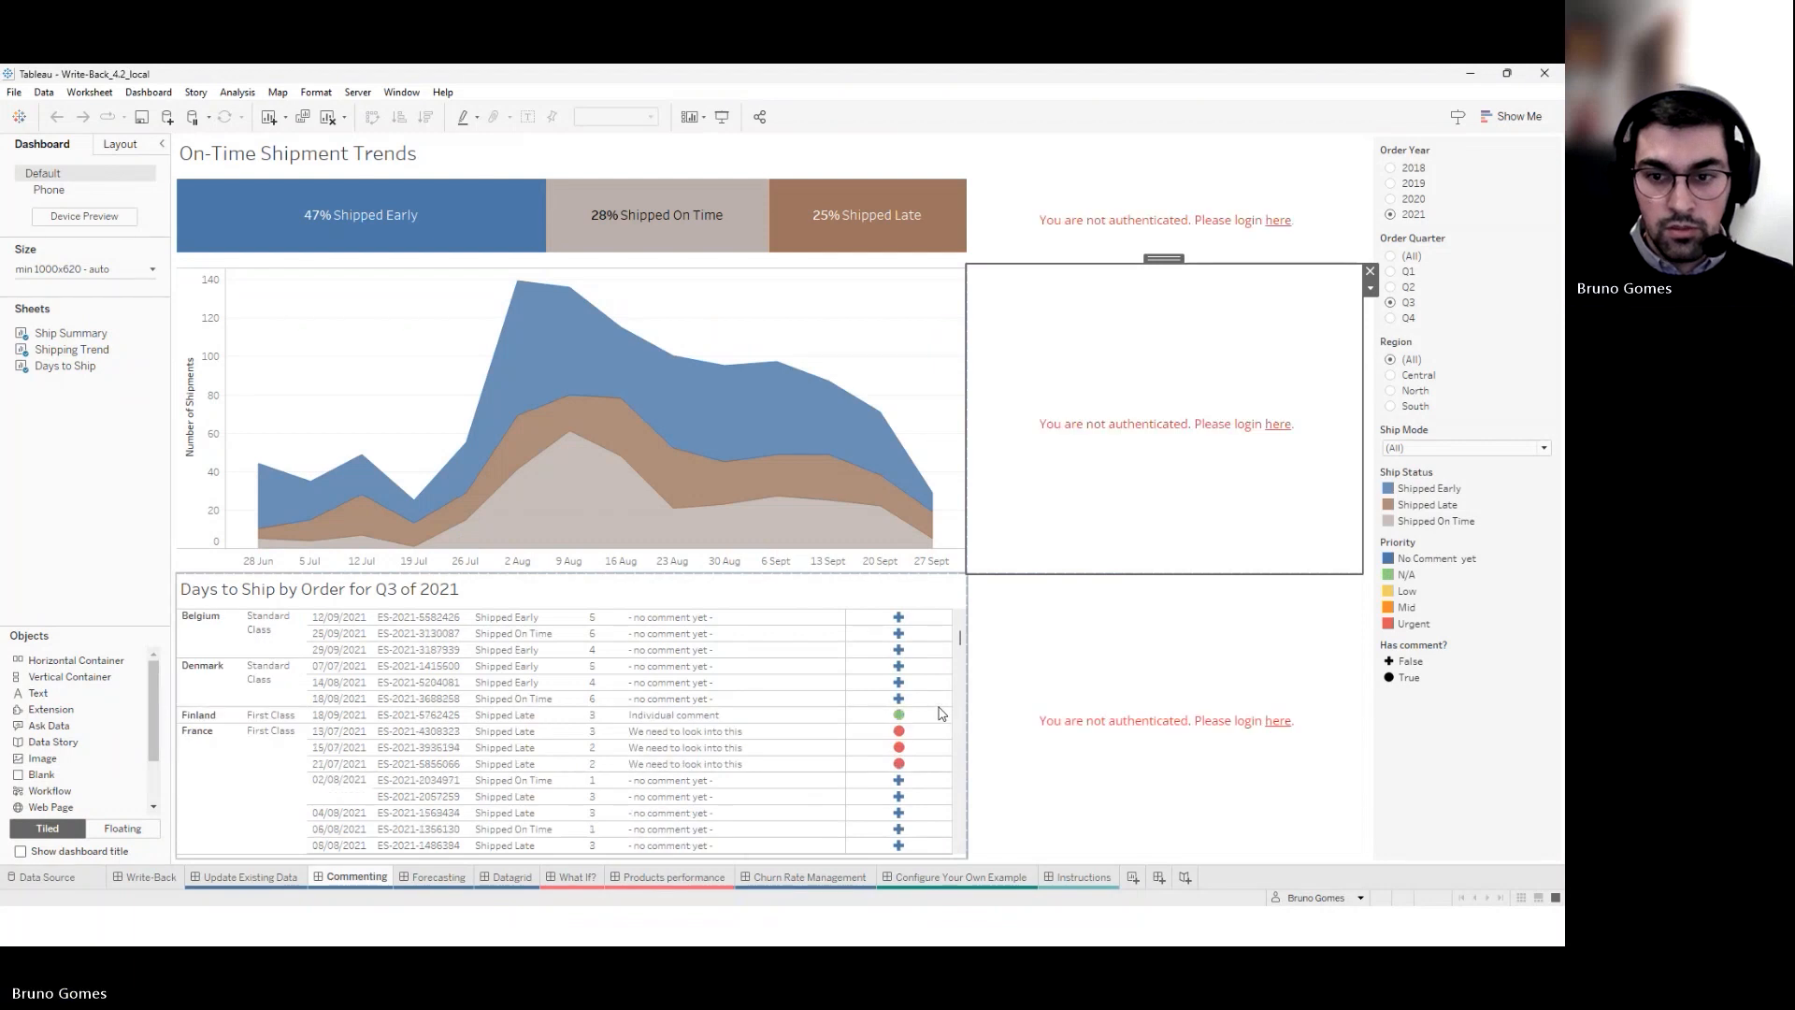
Log in to the Write-Back extension with the second user's username and password
scroll(940, 714, down, 3)
mouse_move(903, 669)
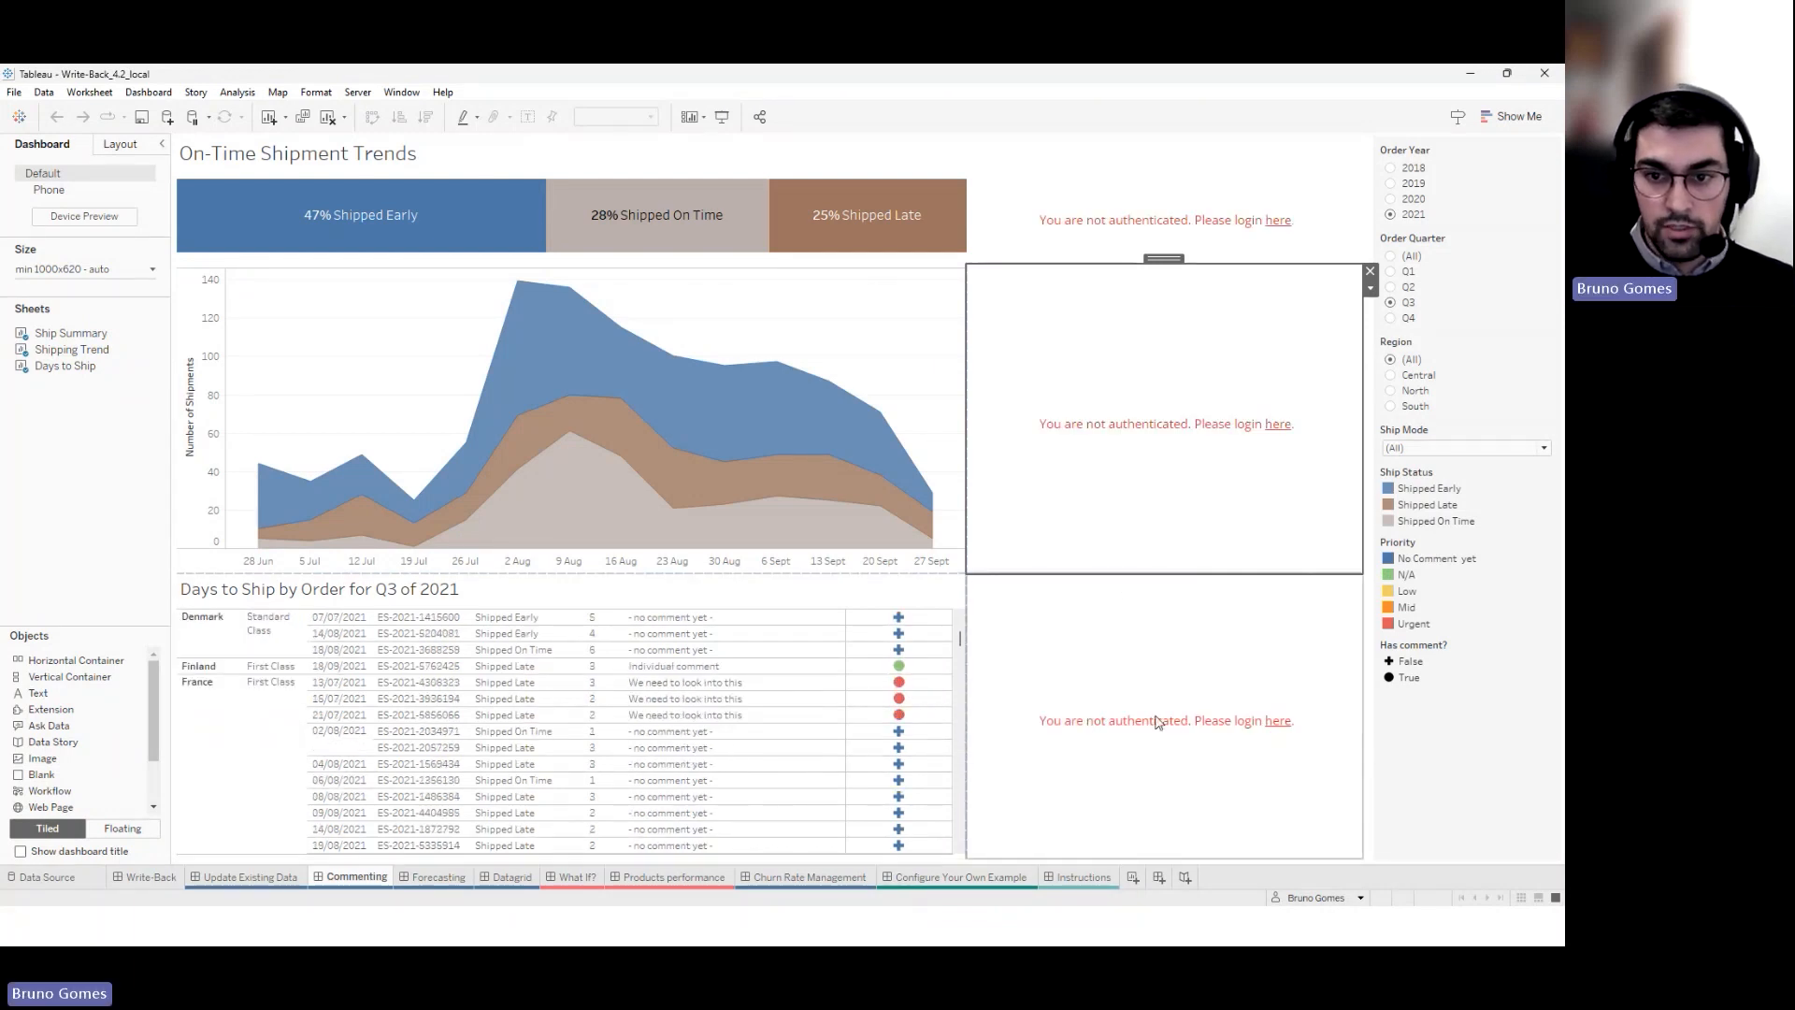
click(1278, 721)
text(Bob)
key(Tab)
text(*****)
key(Return)
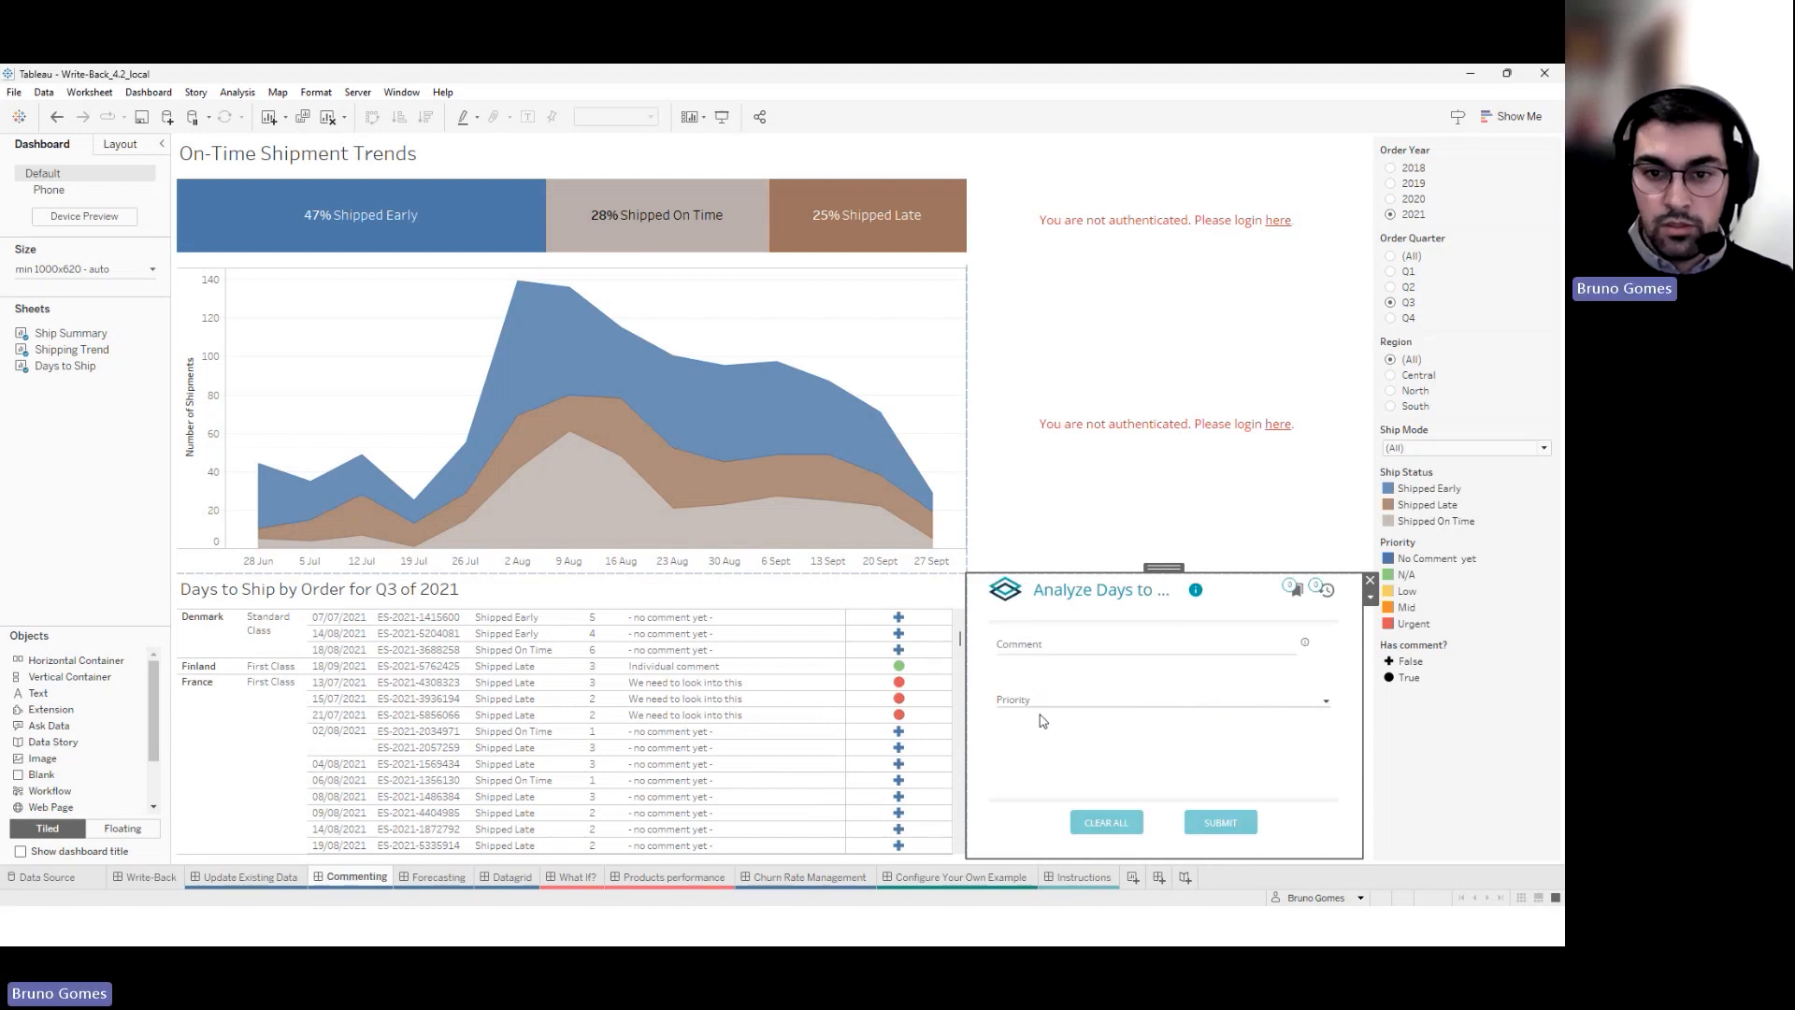
Attempt to delete the France order's Urgent comment, then return to the empty form
click(899, 681)
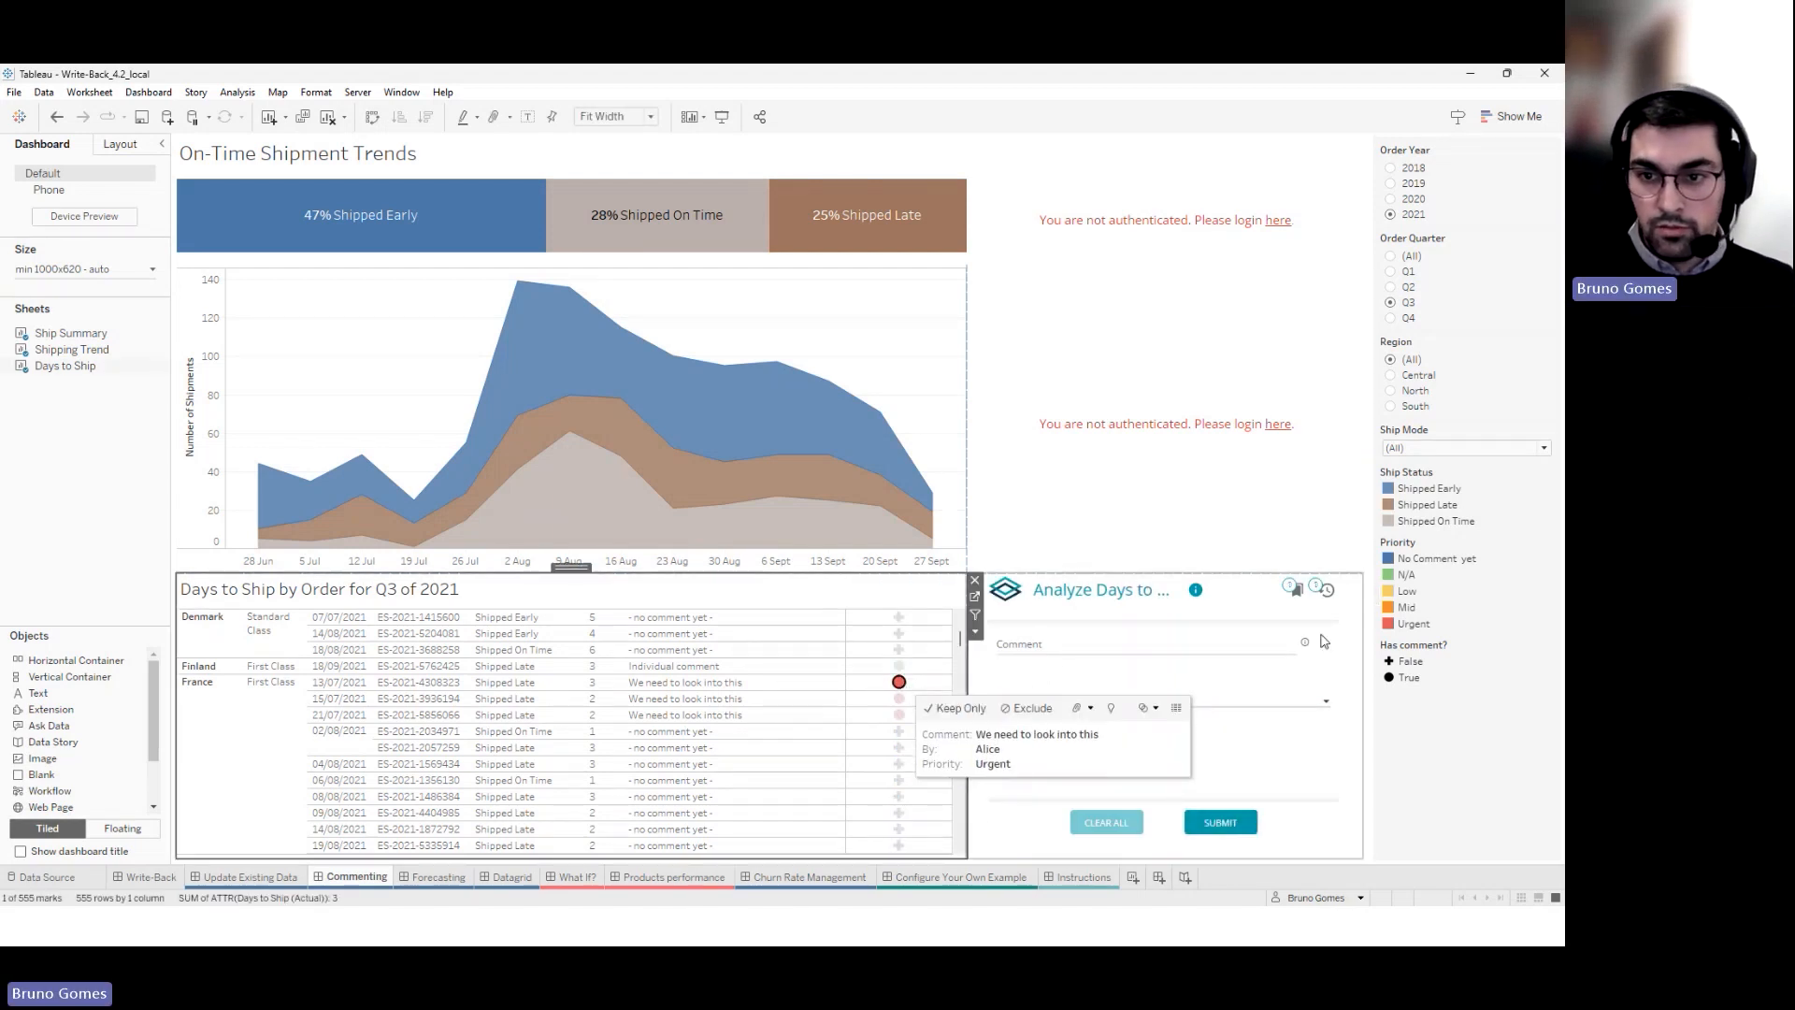
click(1326, 589)
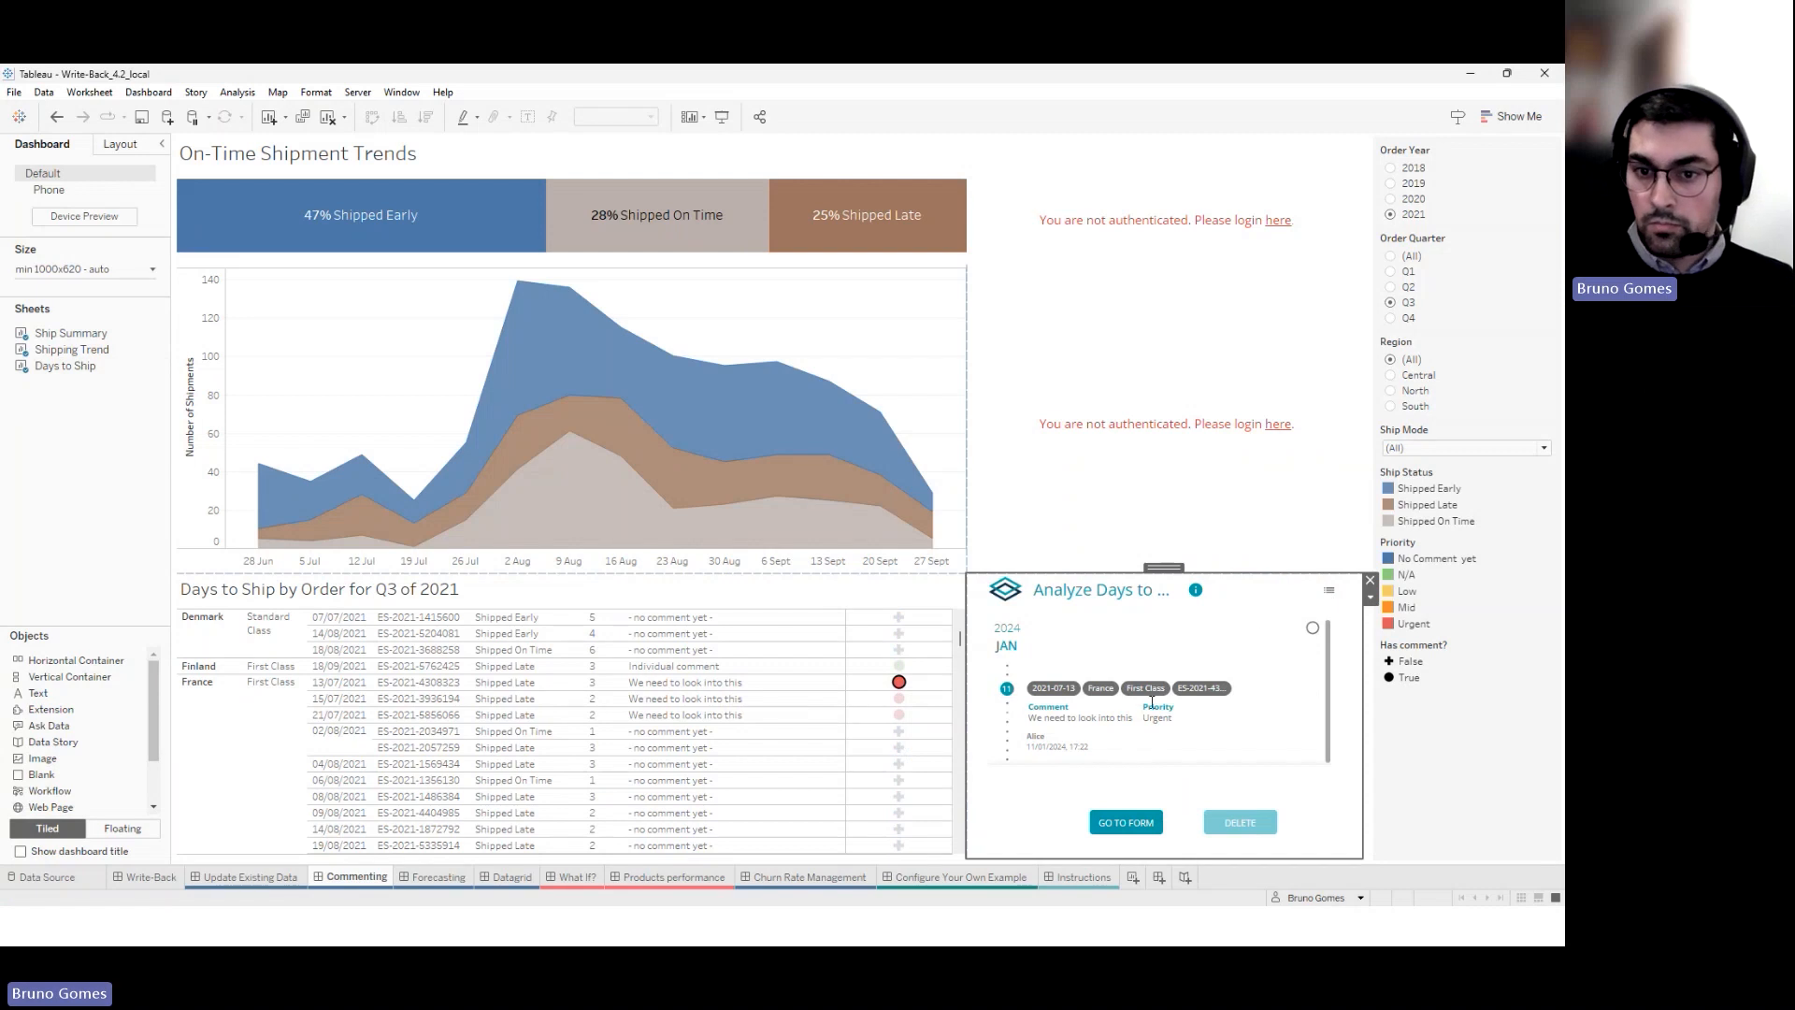
click(1315, 688)
click(1223, 820)
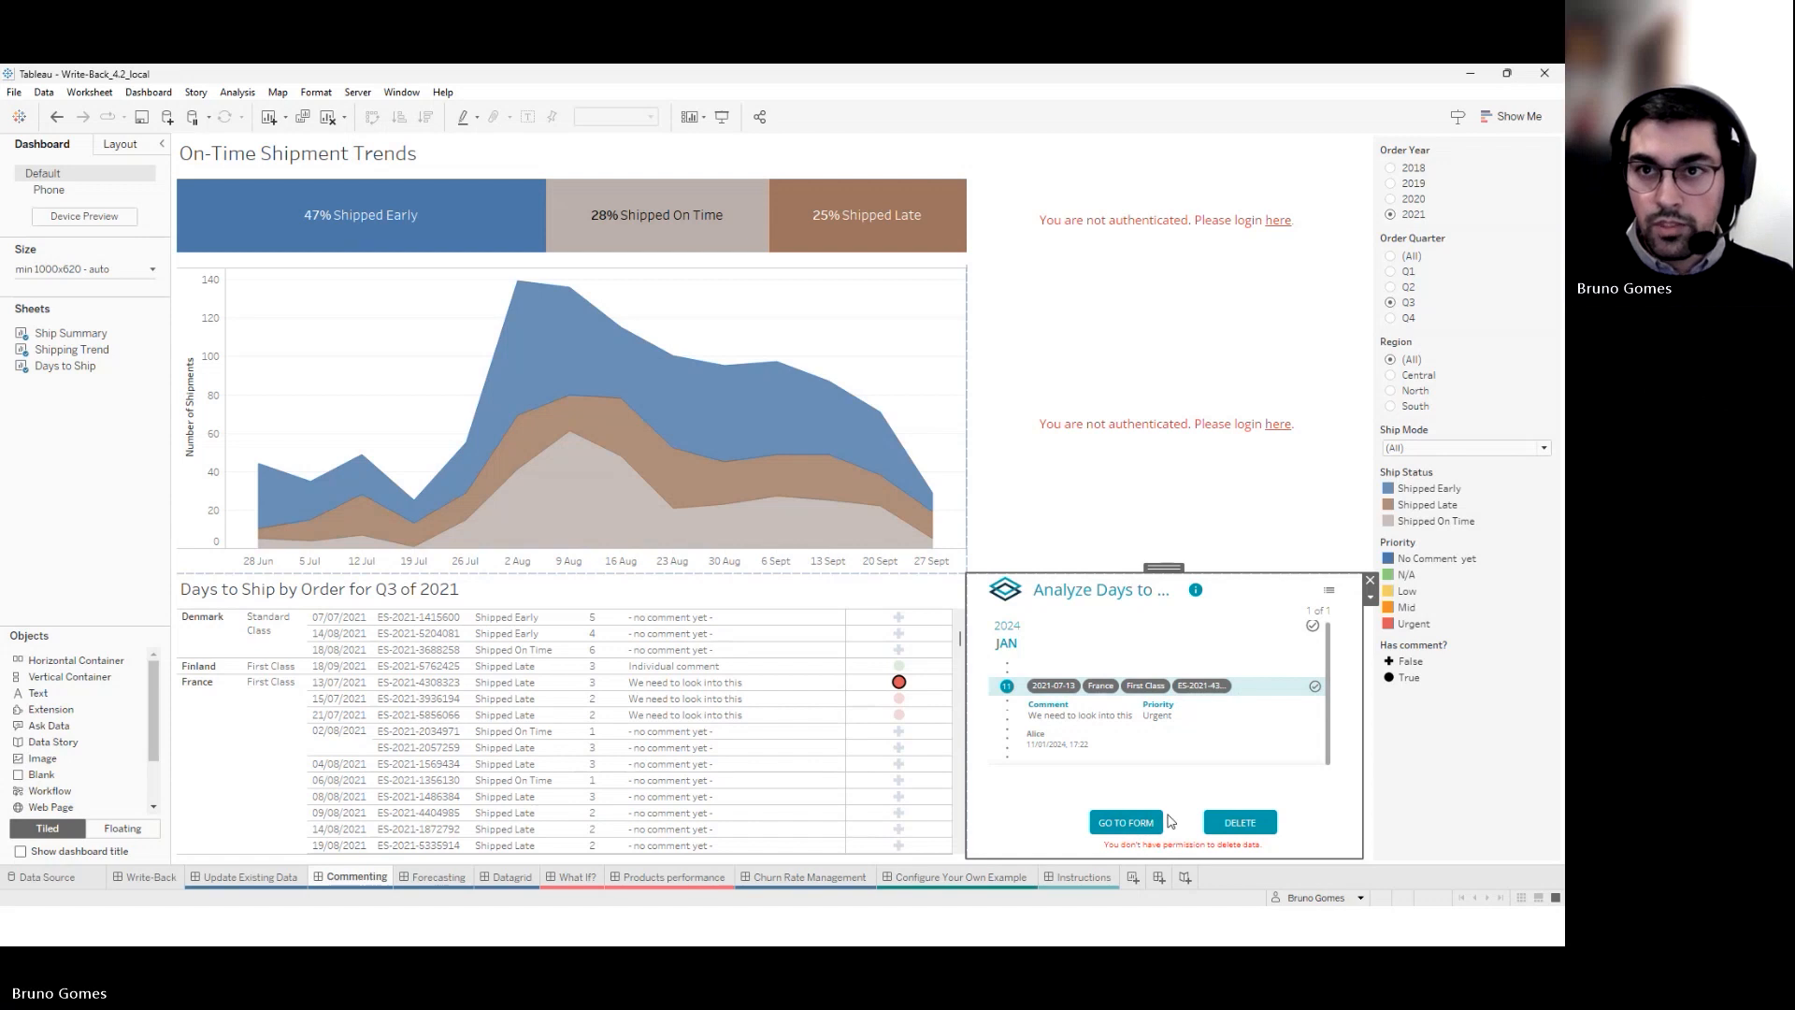
click(1132, 820)
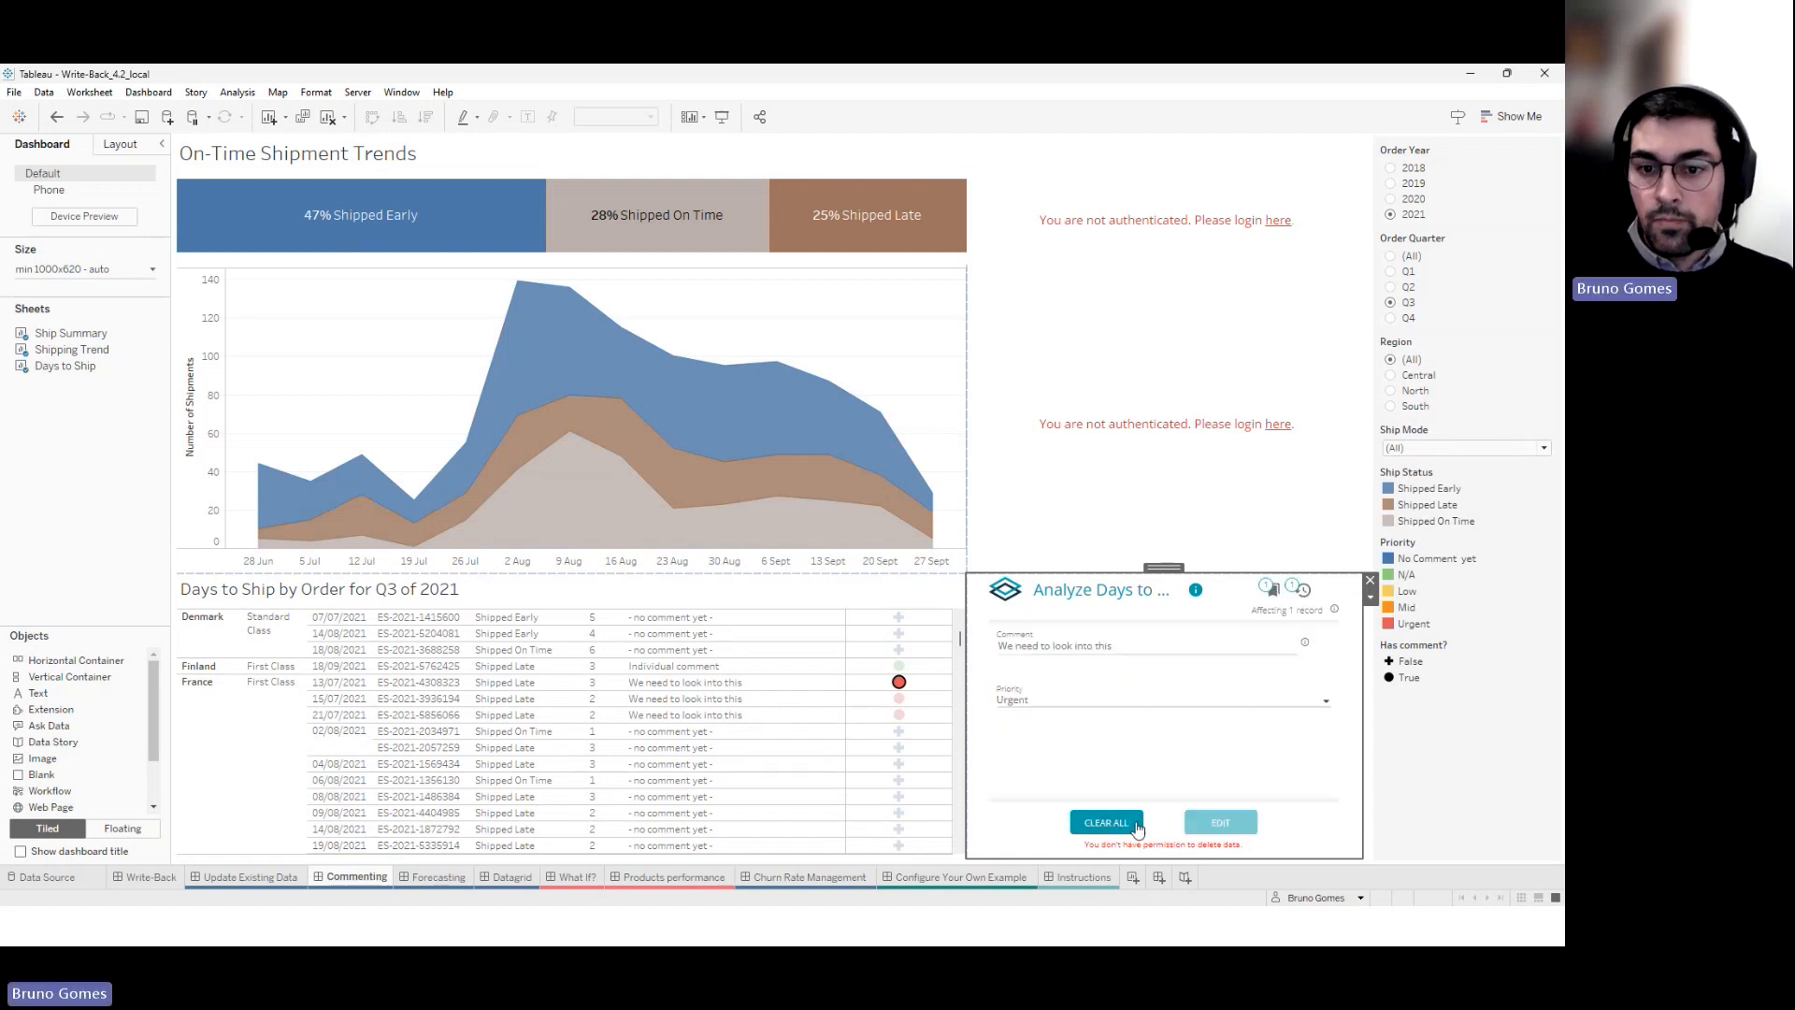
click(904, 710)
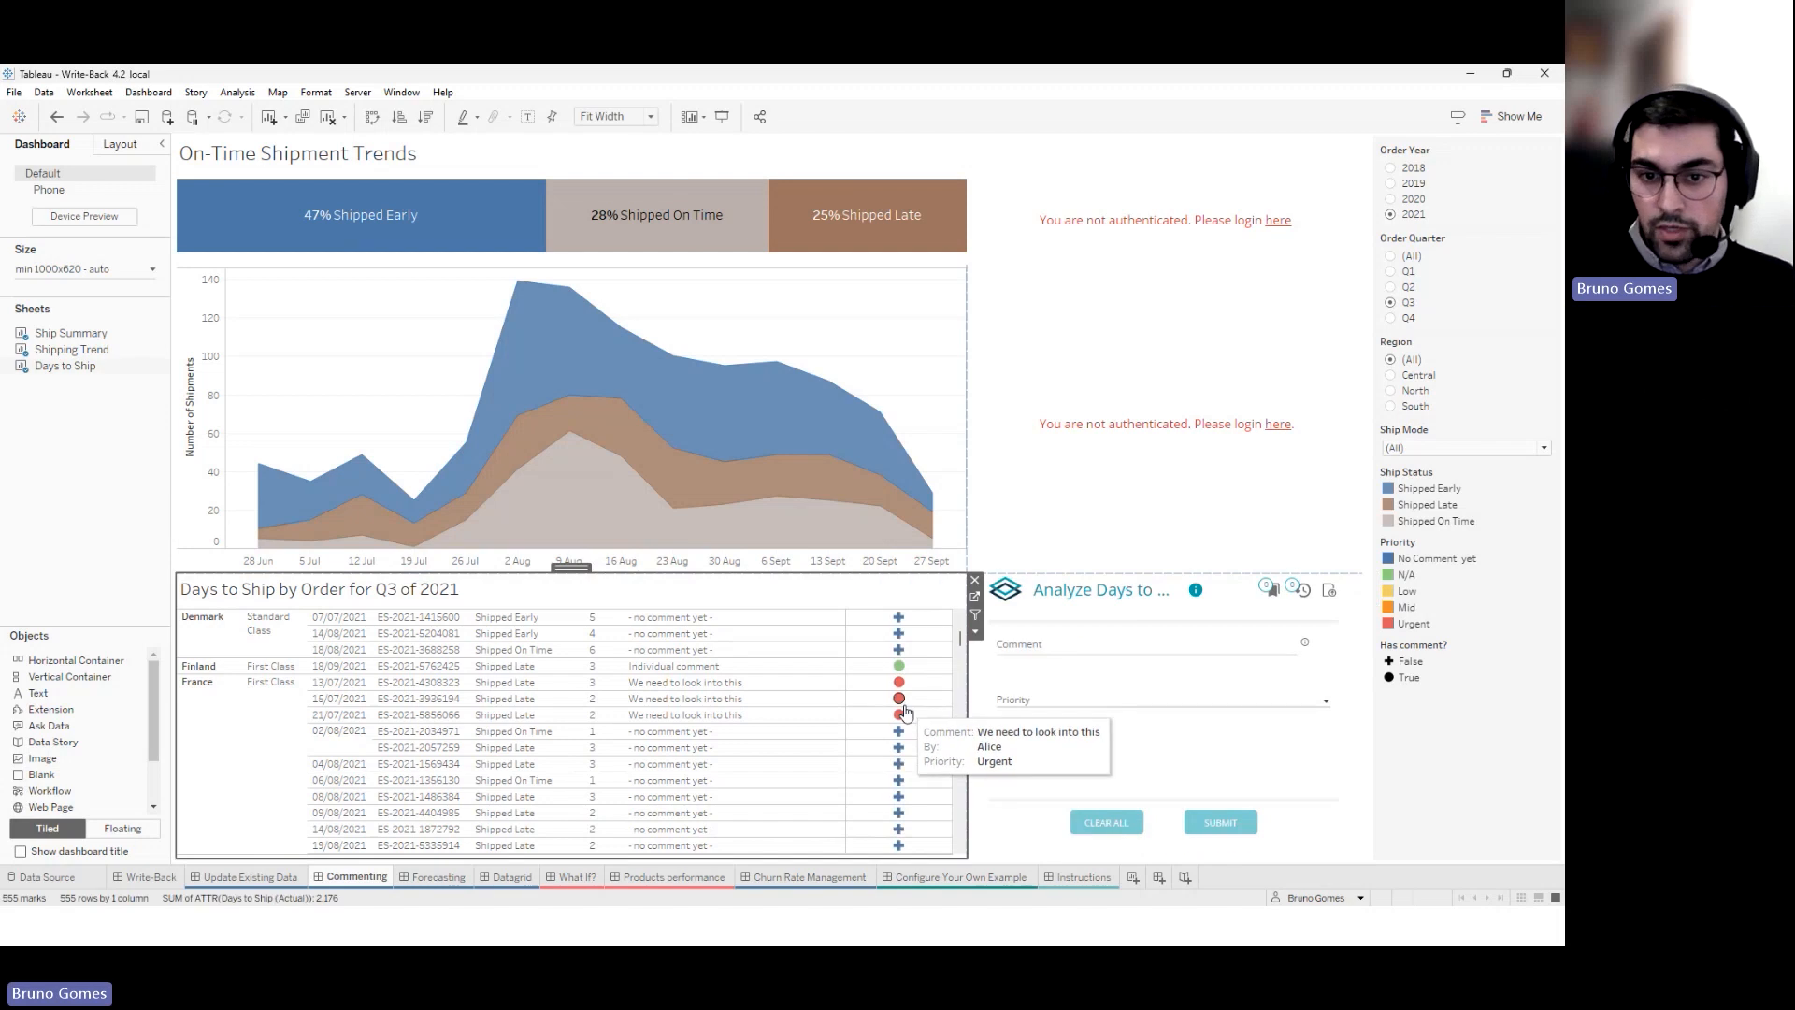
Submit a comment from the second user with a priority for the 02/08/2021 order, then select the area chart
click(899, 731)
click(1131, 654)
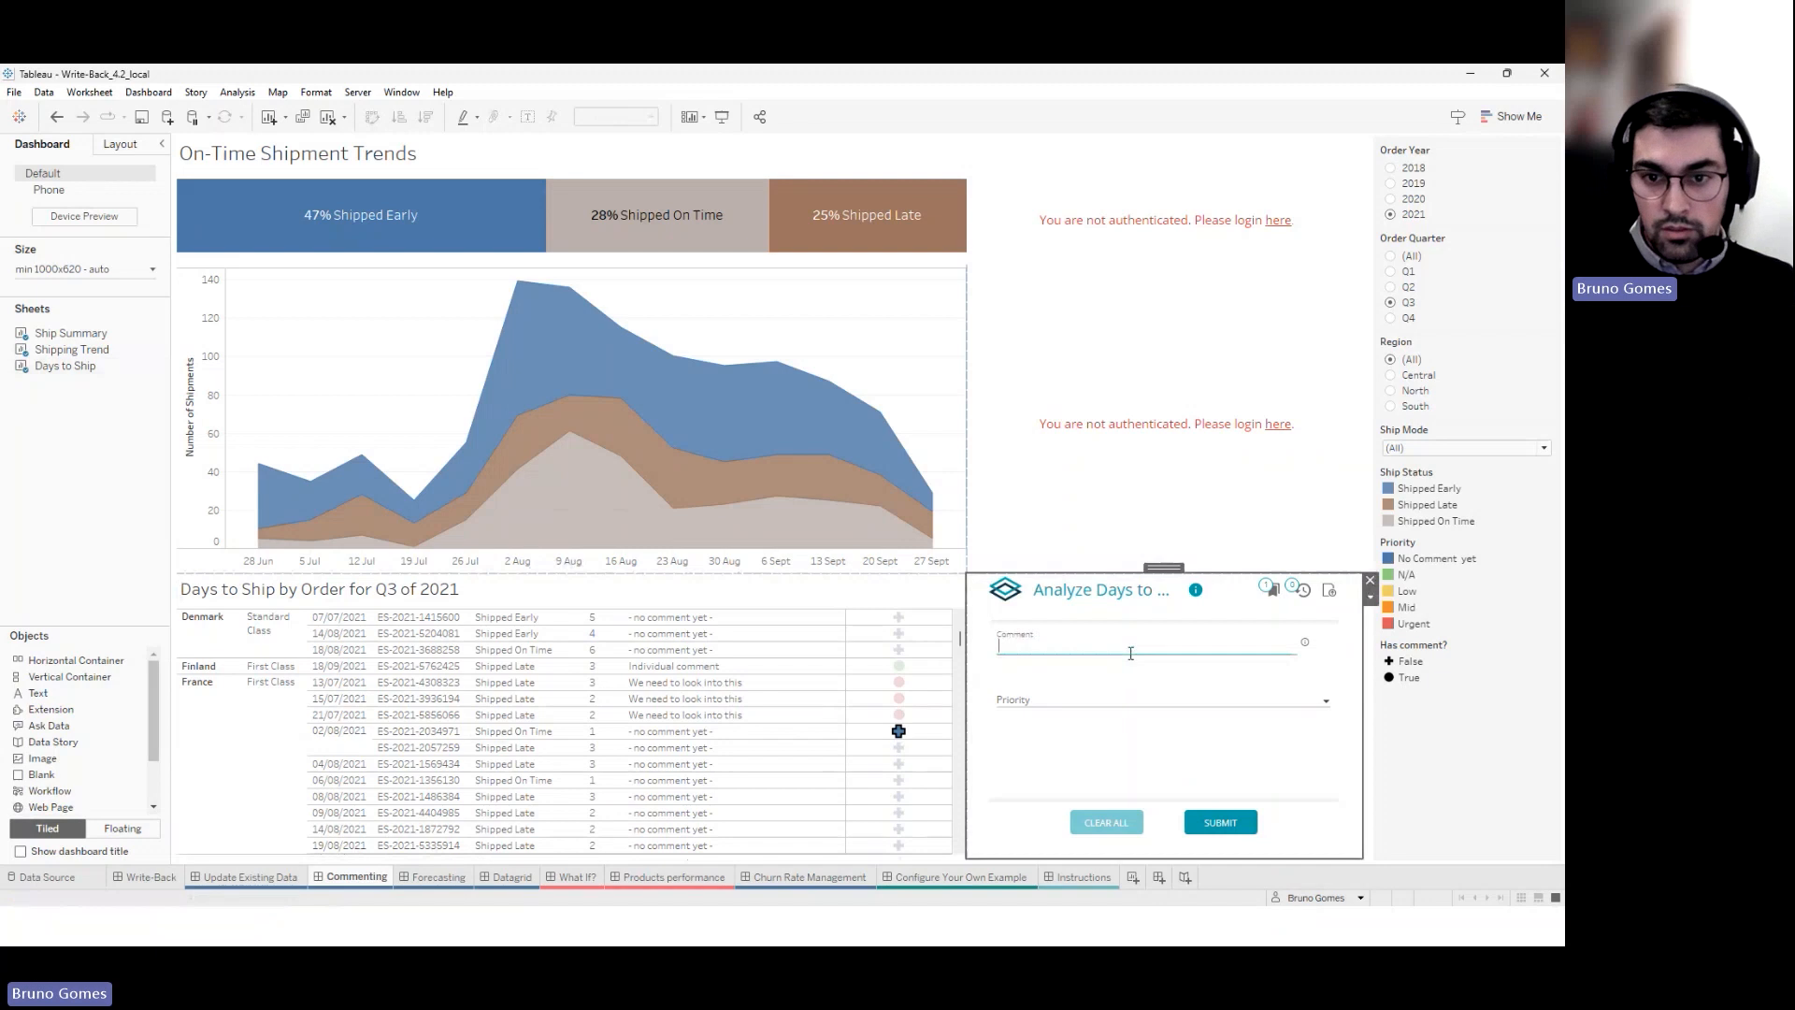
text(Comment from Bob)
click(1158, 700)
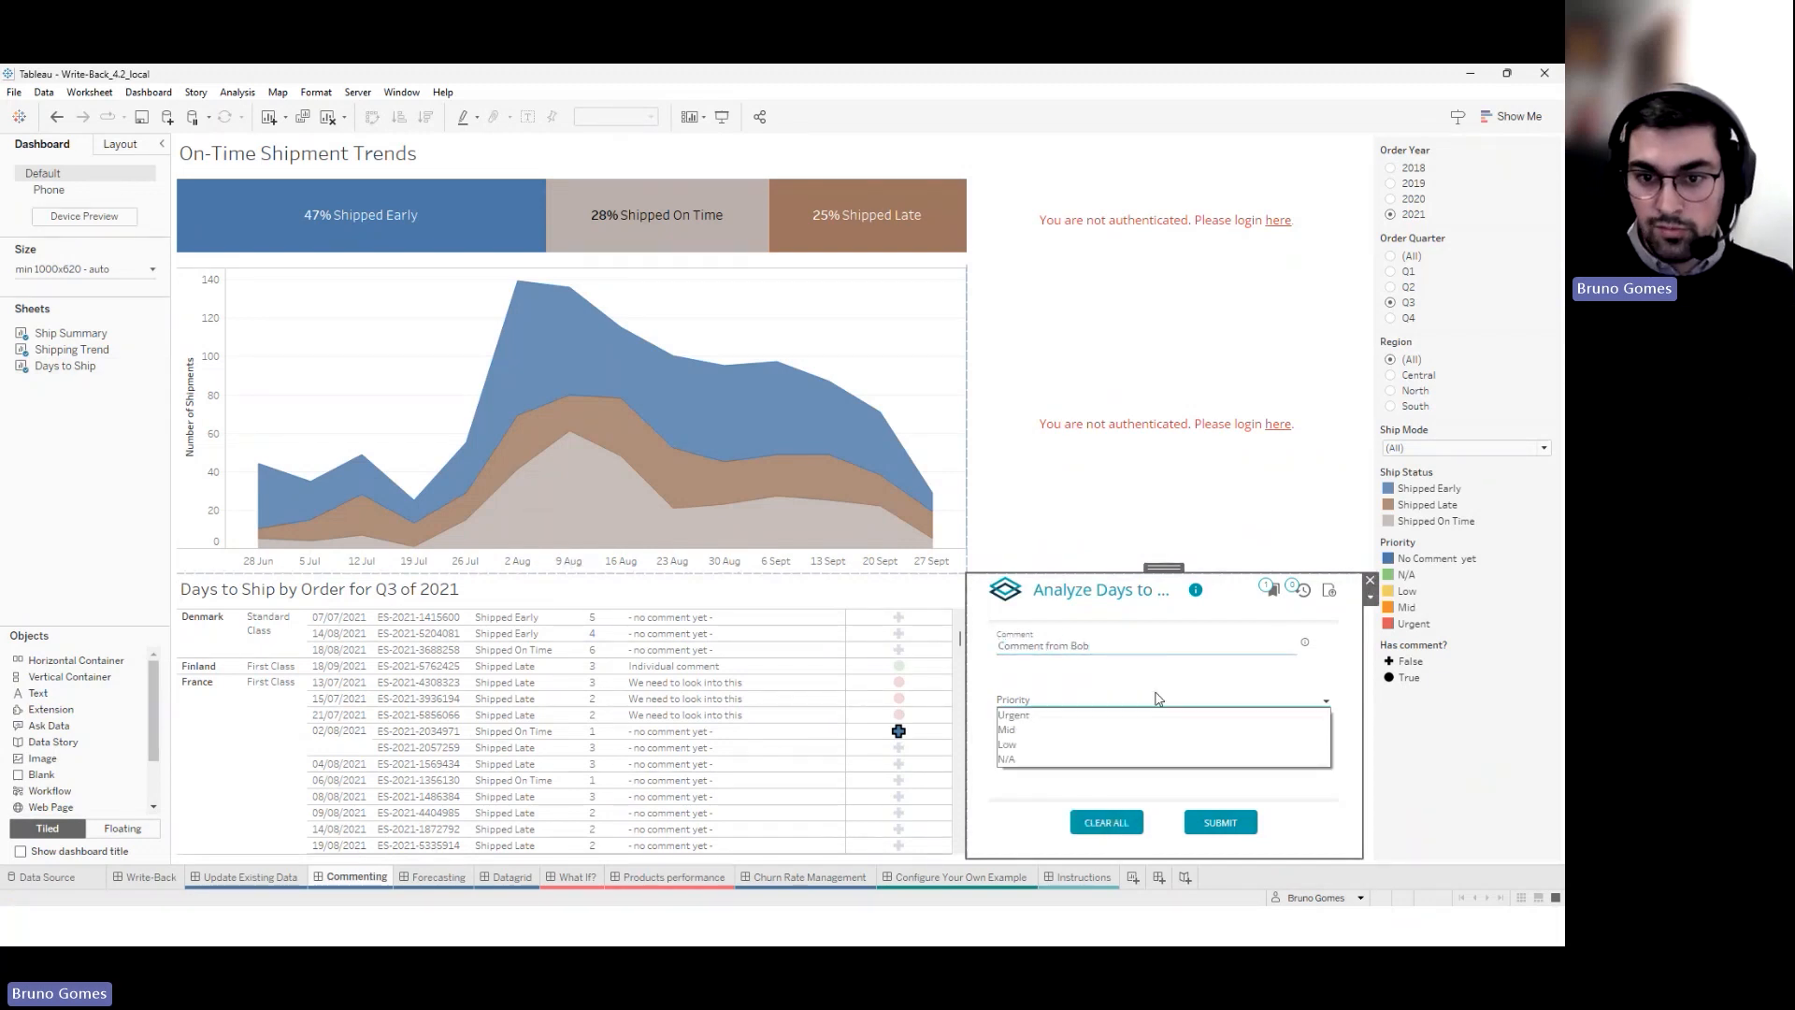
click(1099, 745)
click(1214, 825)
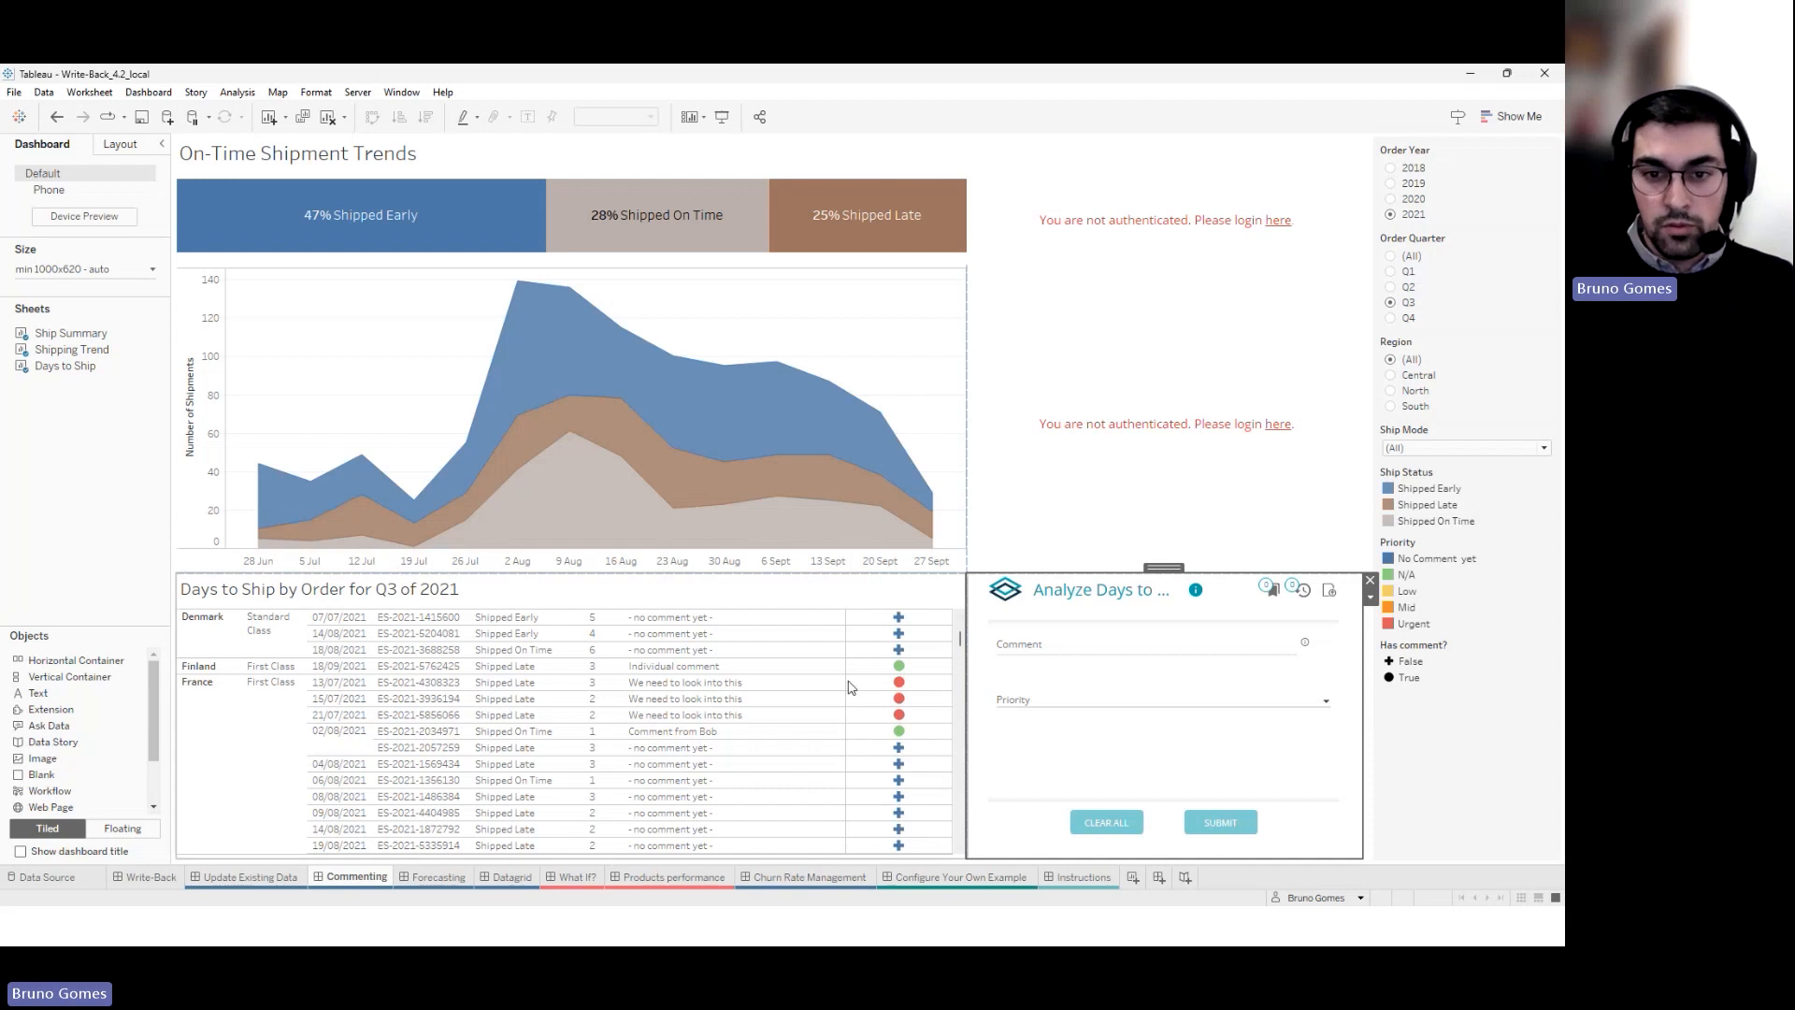
click(943, 669)
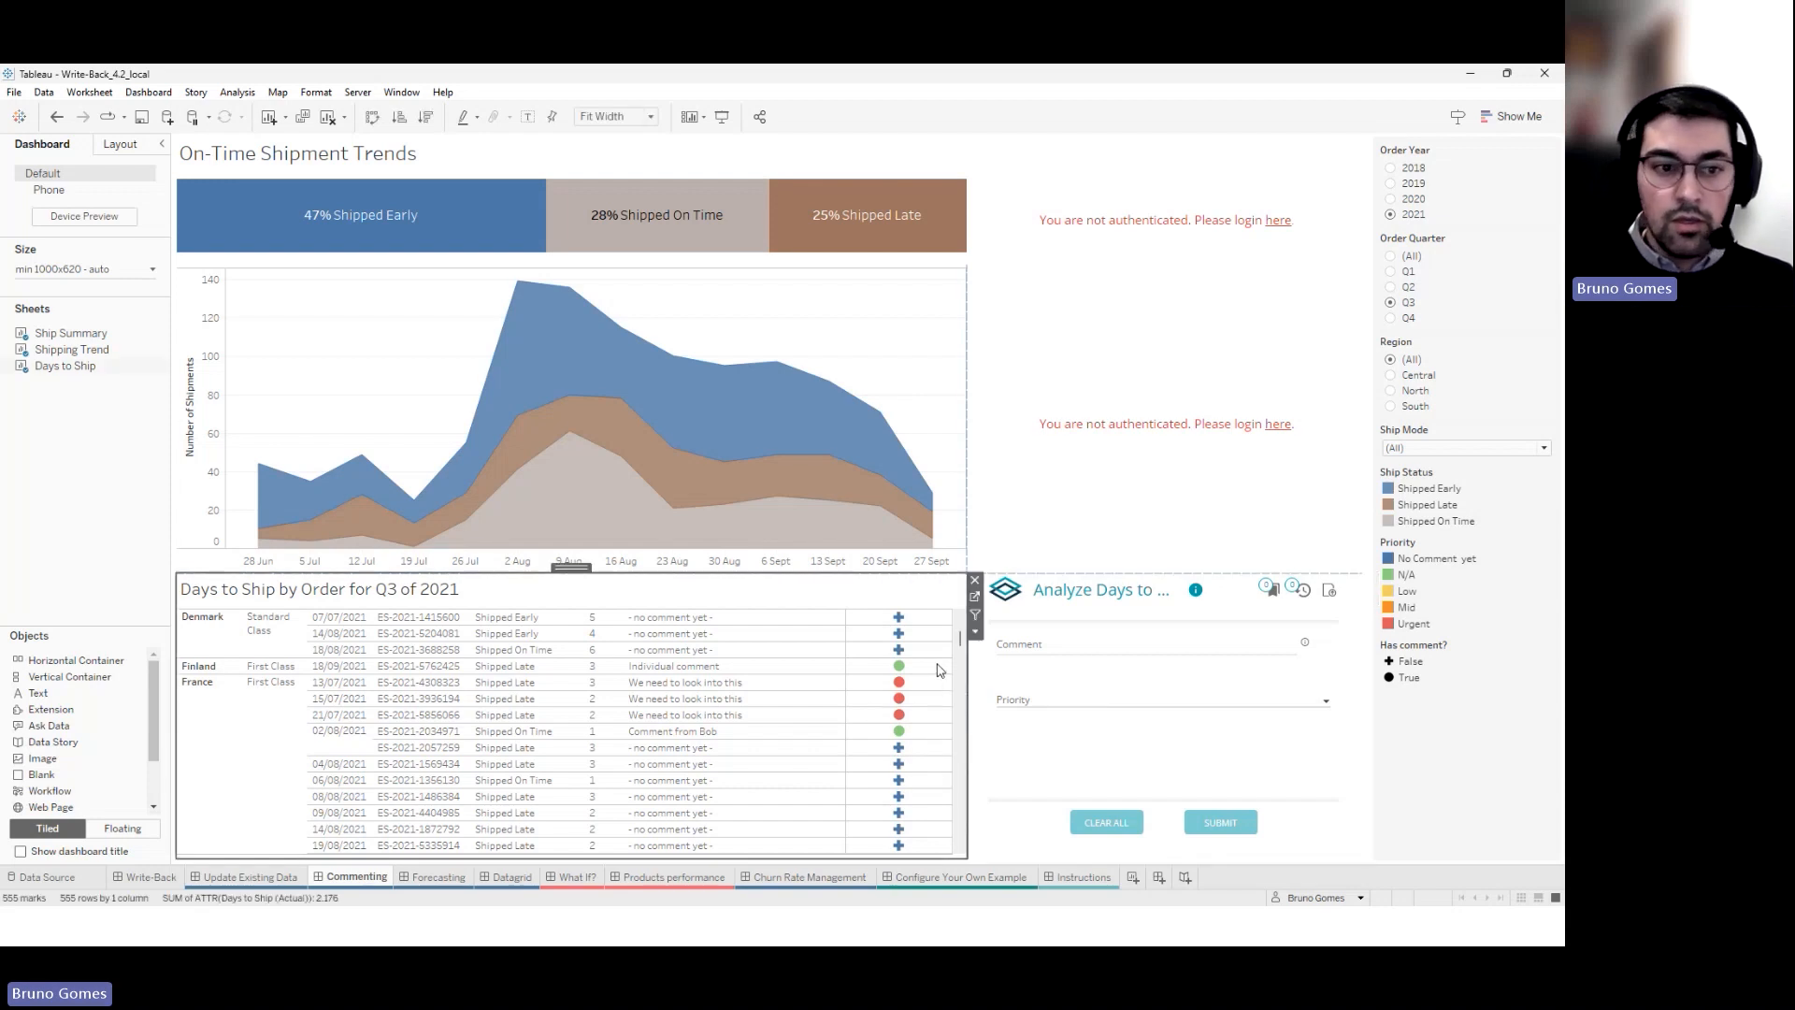
click(587, 567)
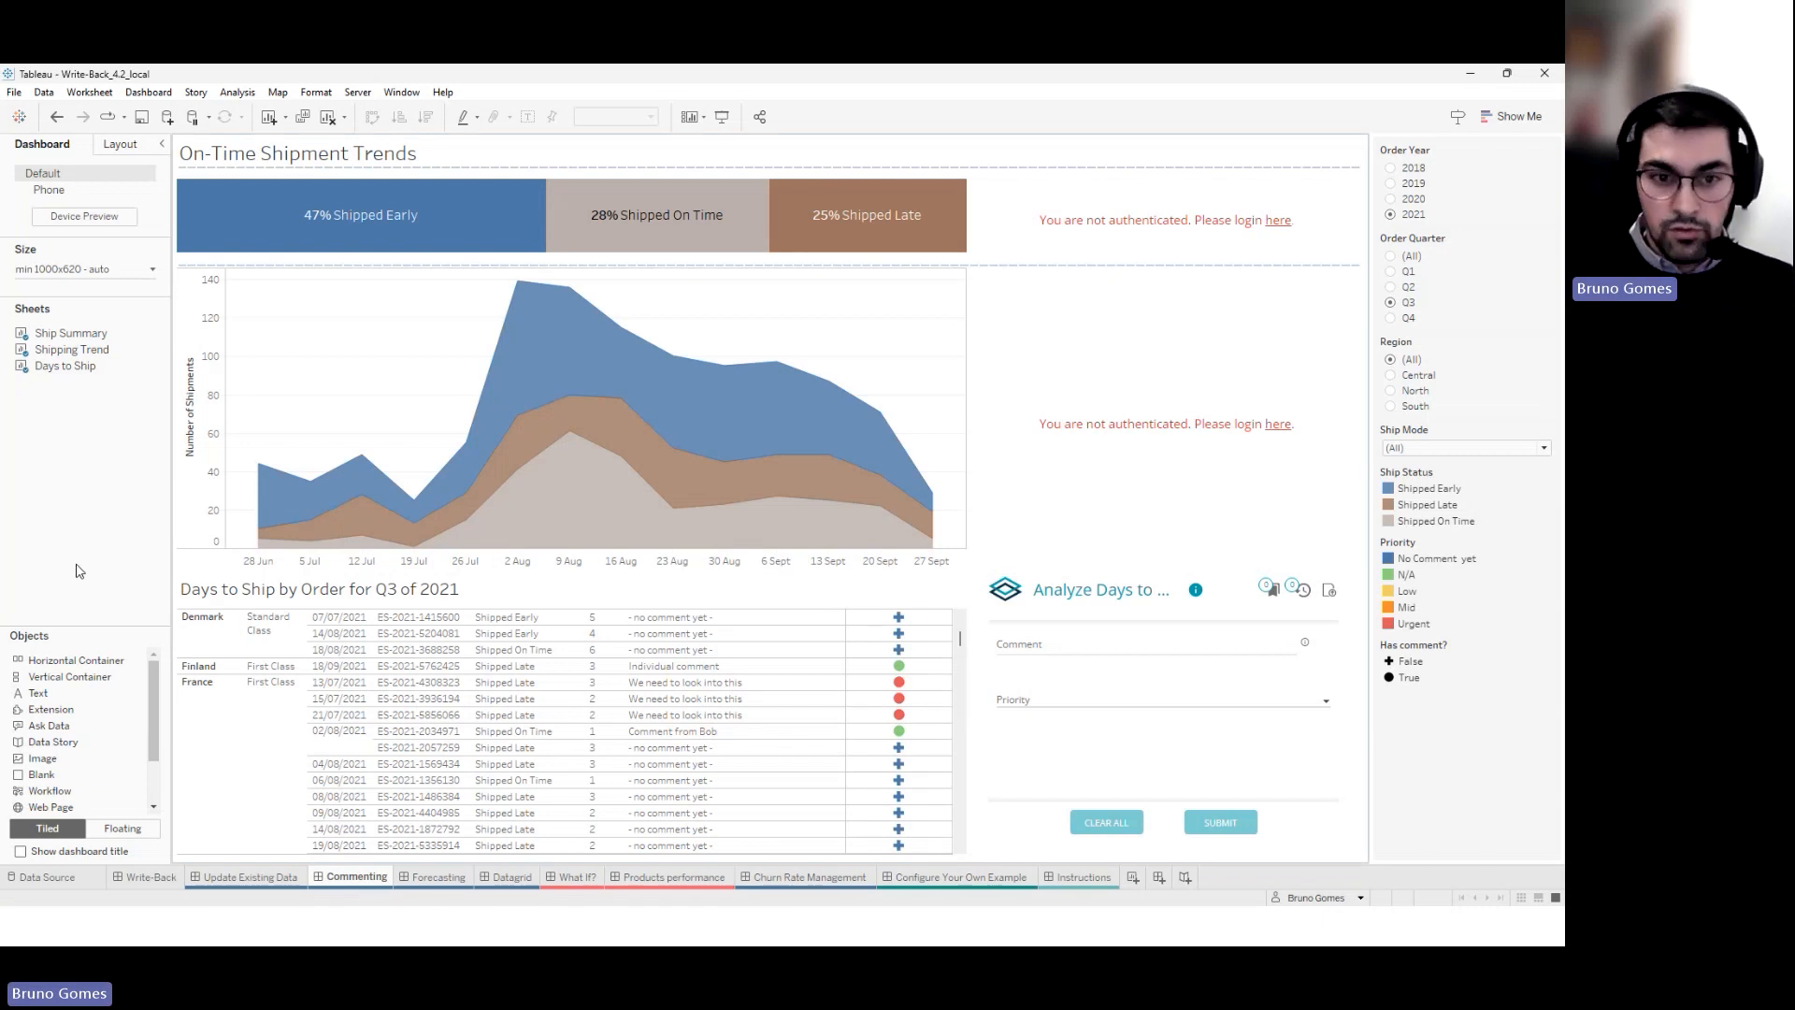
Switch to the Datagrid dashboard and allow its Write-Back extension to run
click(510, 878)
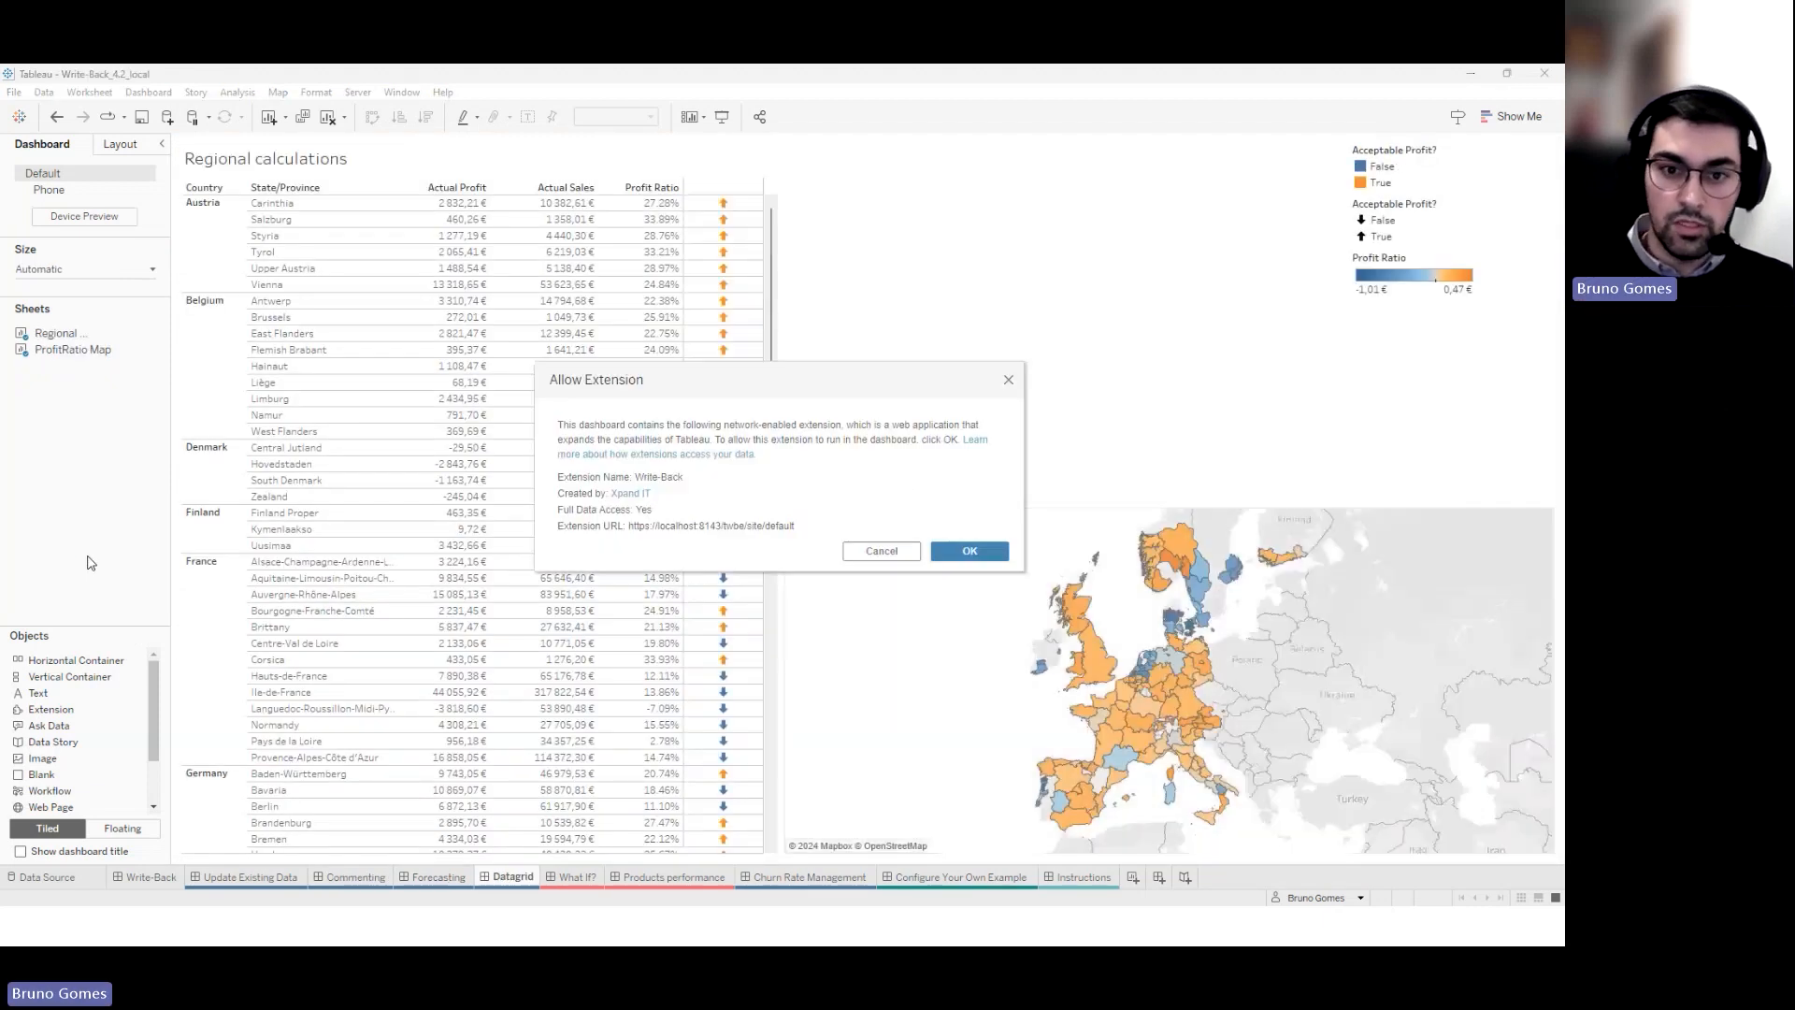
click(970, 551)
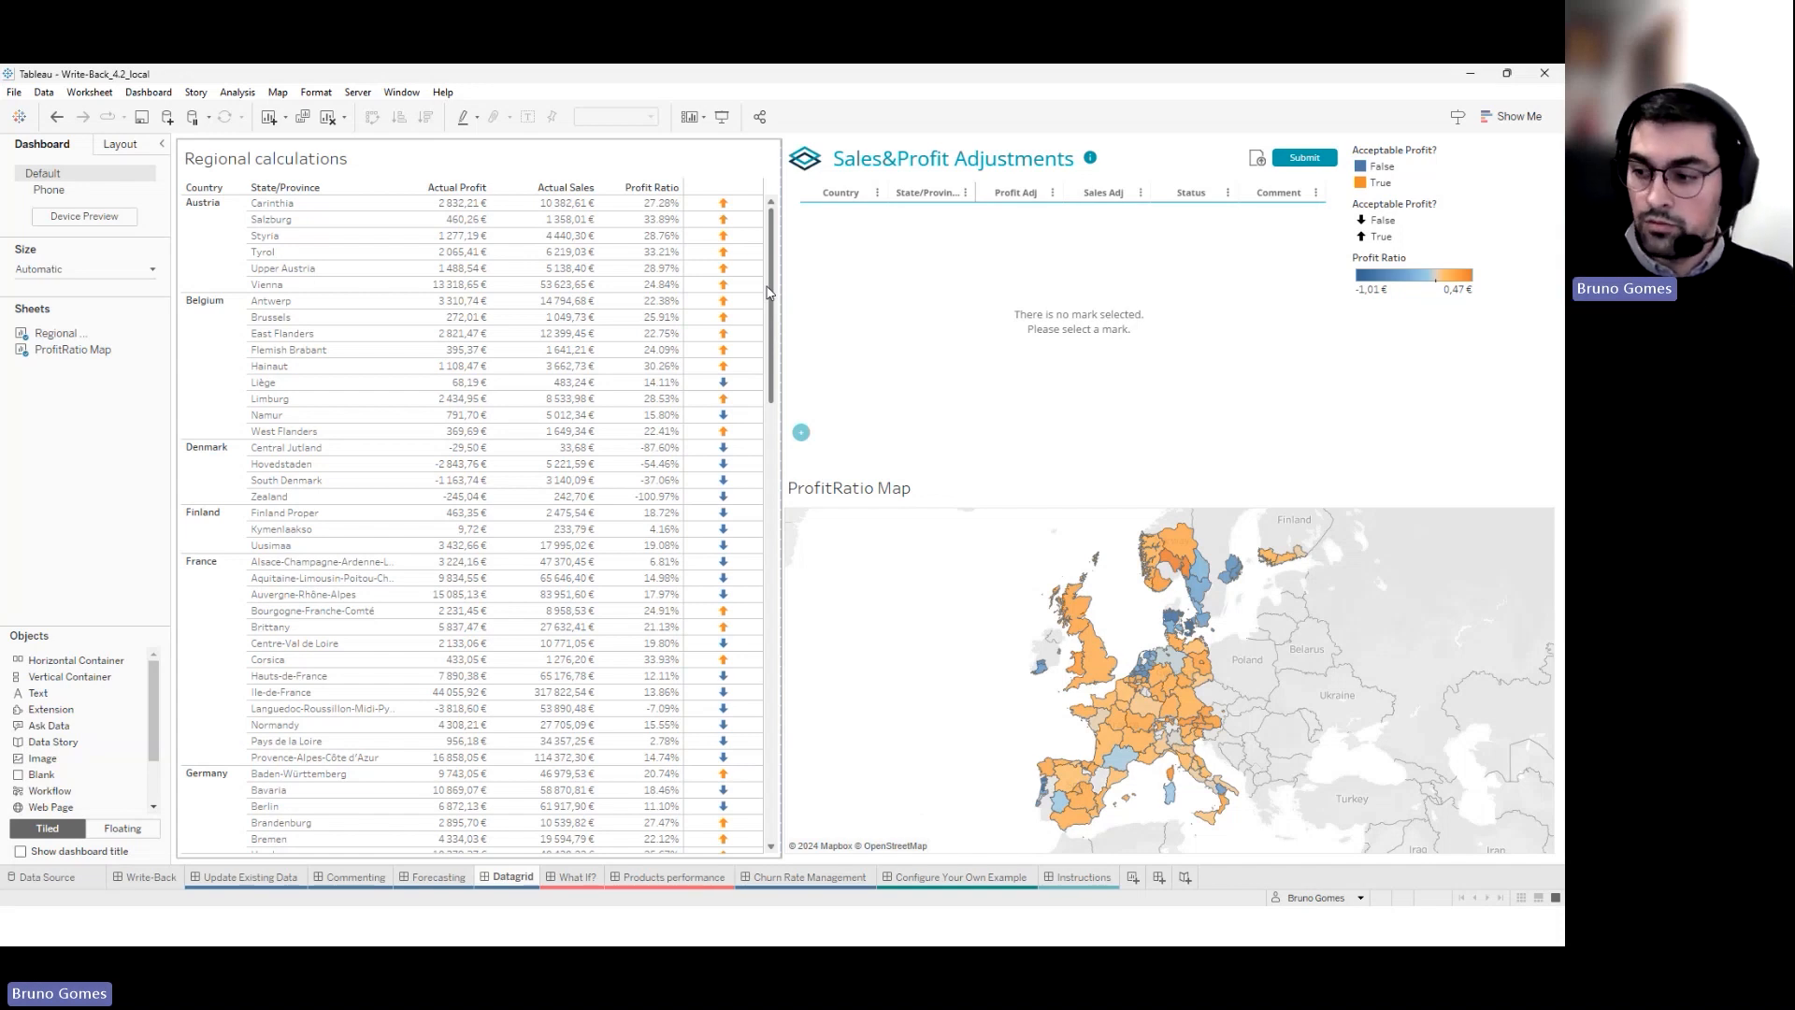
click(1330, 249)
click(1358, 181)
click(1370, 198)
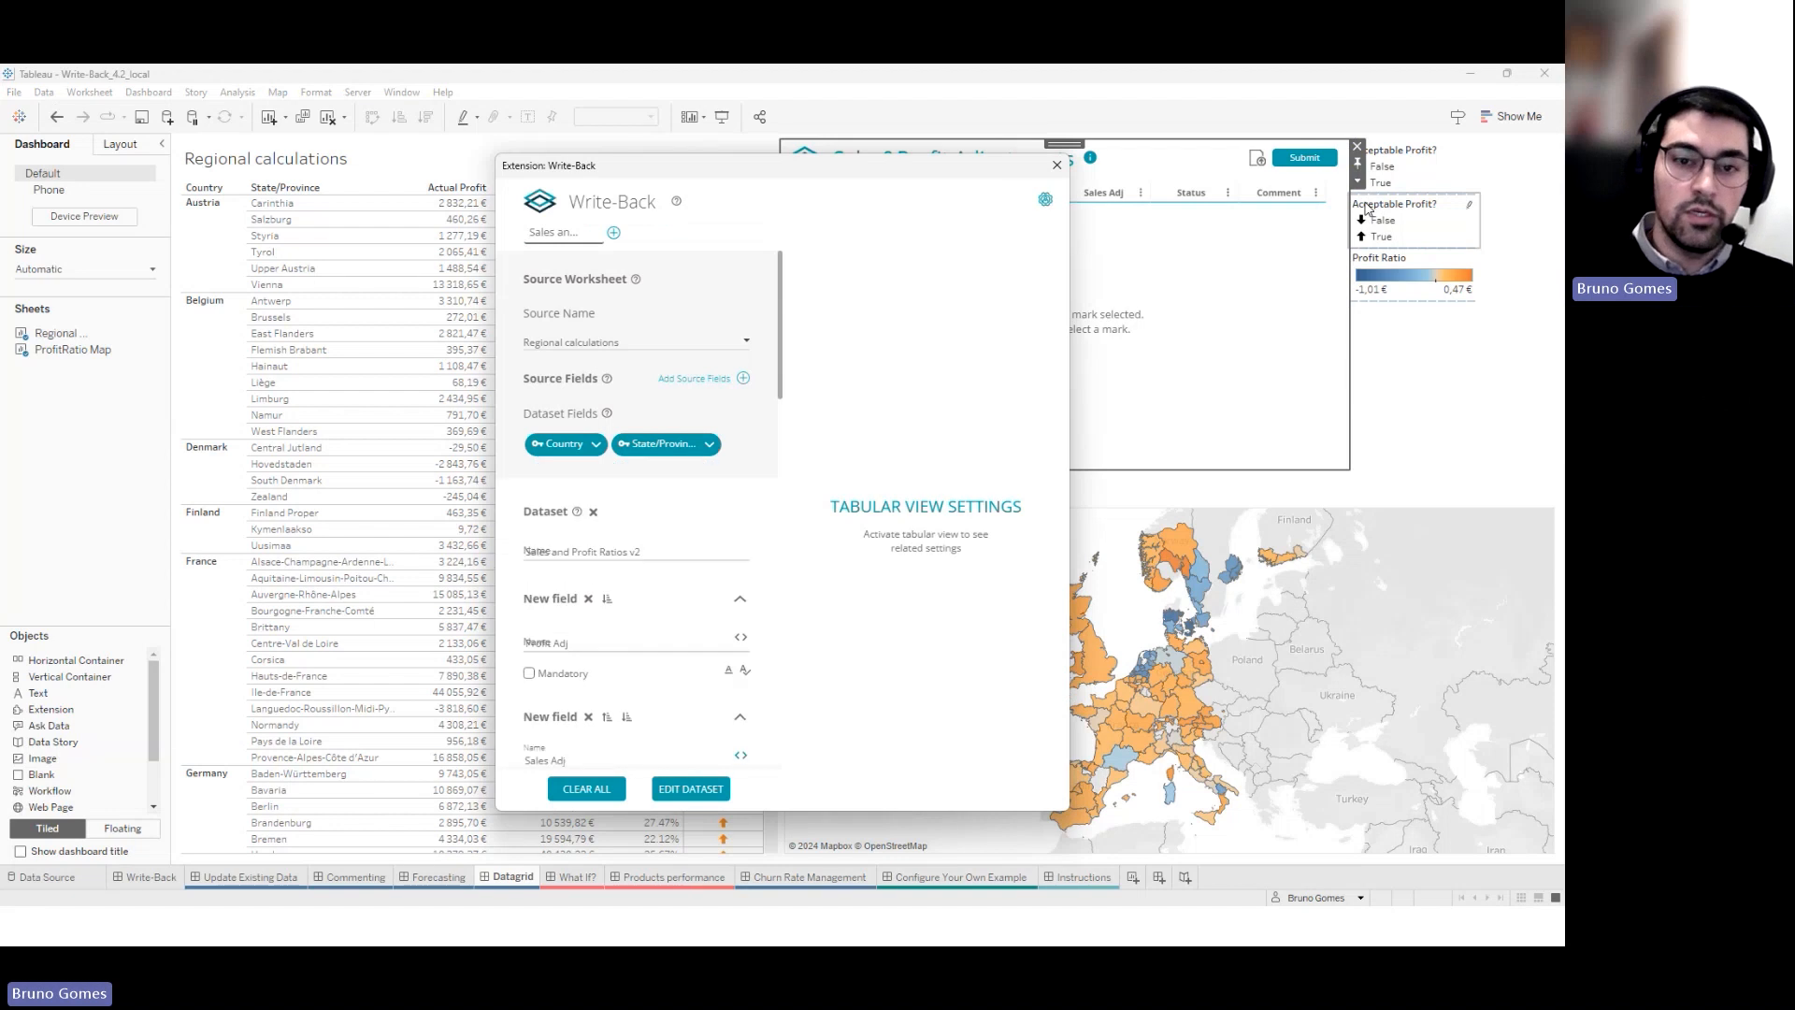
scroll(781, 416, down, 10)
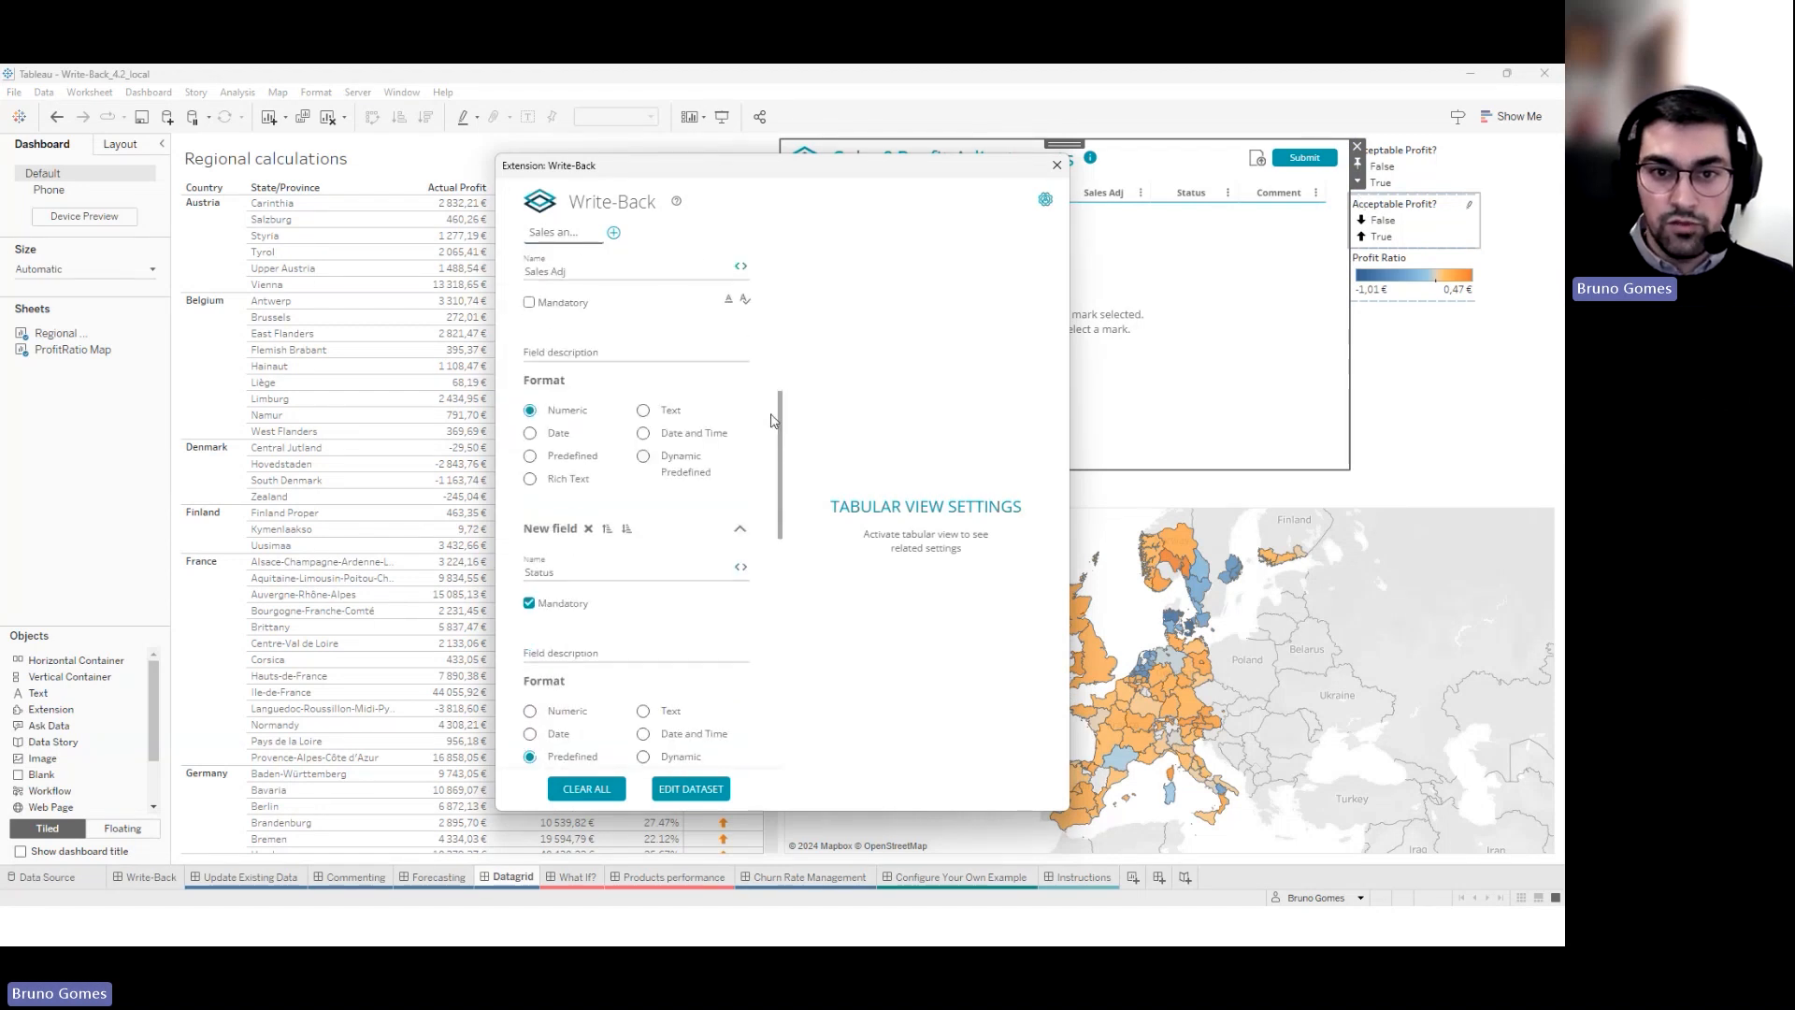
scroll(773, 421, down, 5)
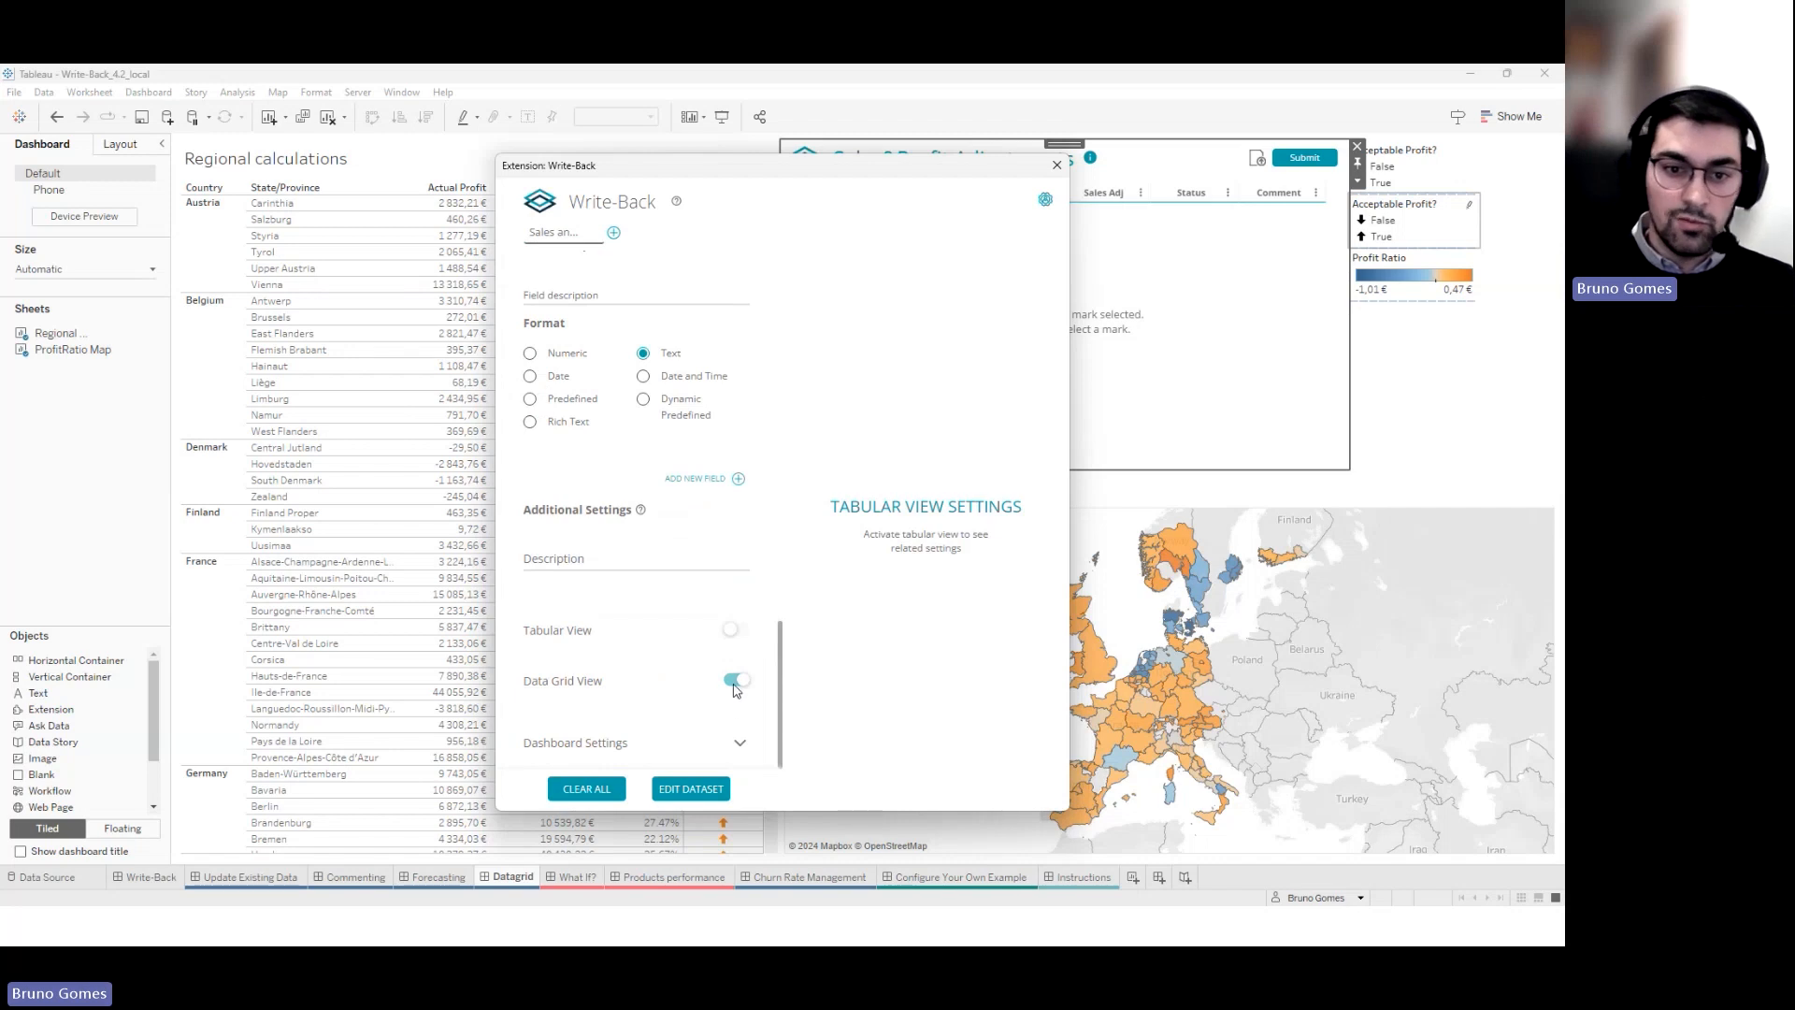
click(1058, 165)
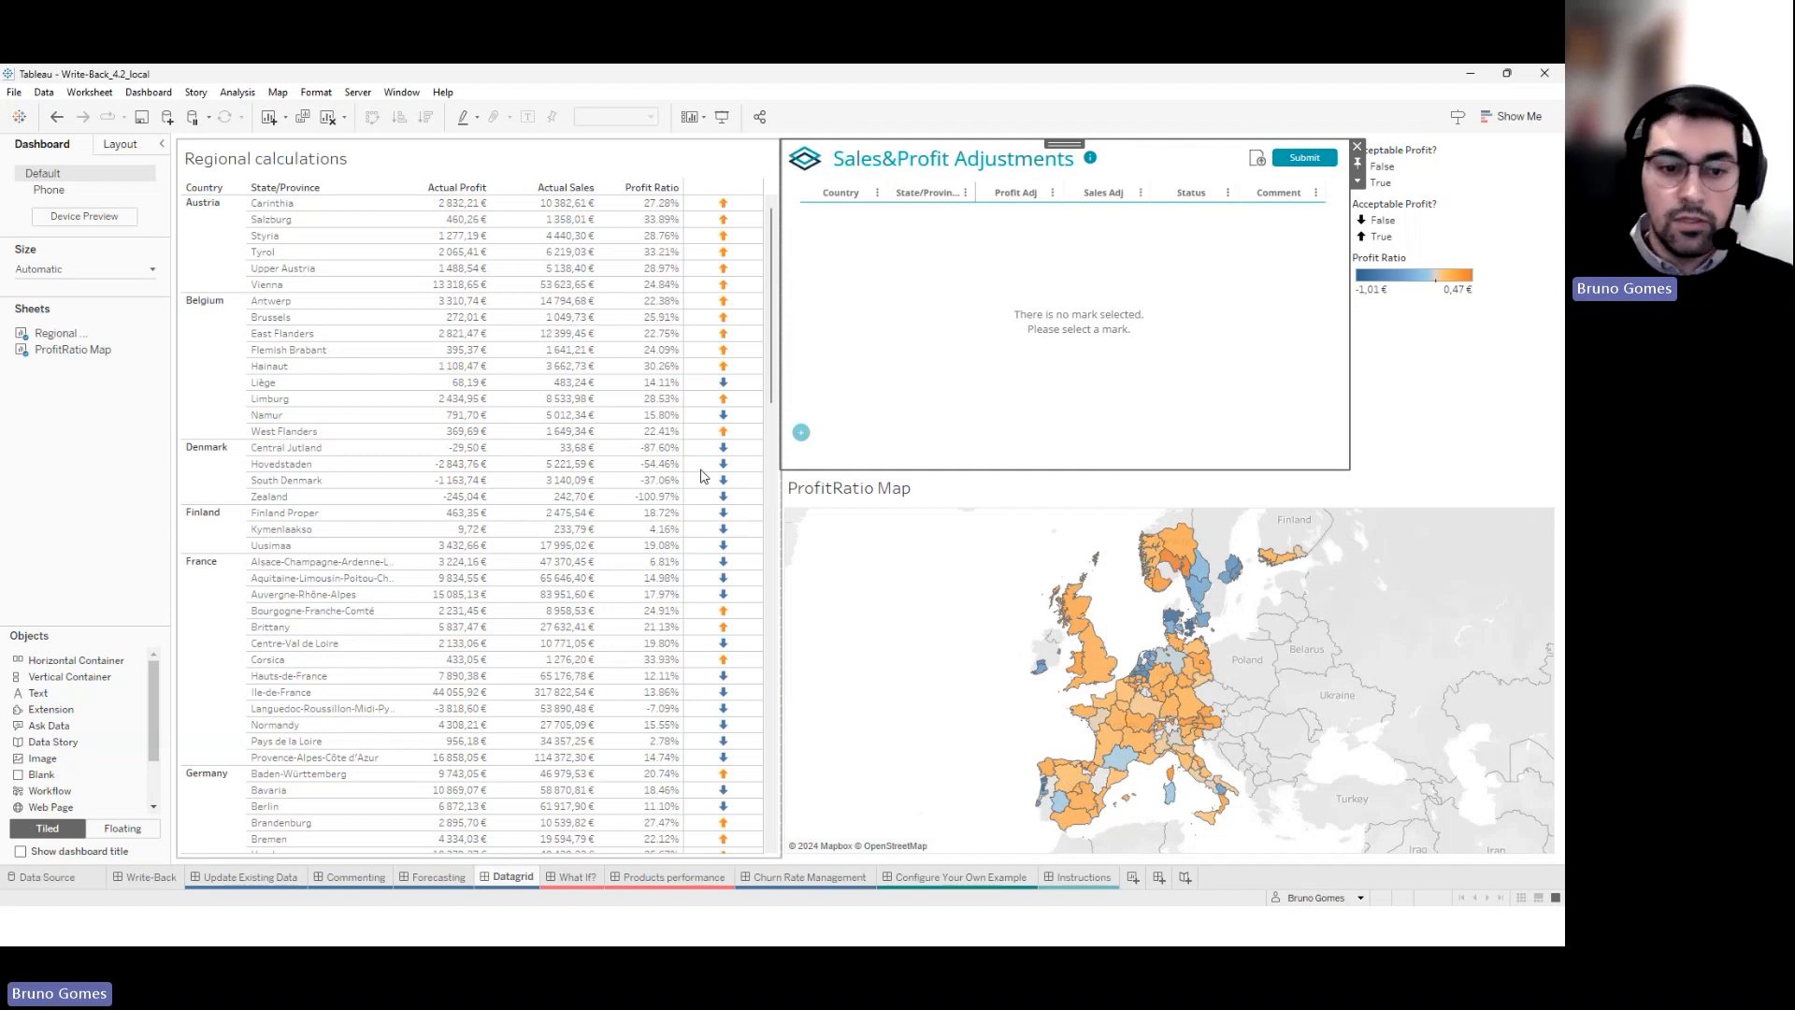
click(356, 879)
drag(930, 683, 896, 724)
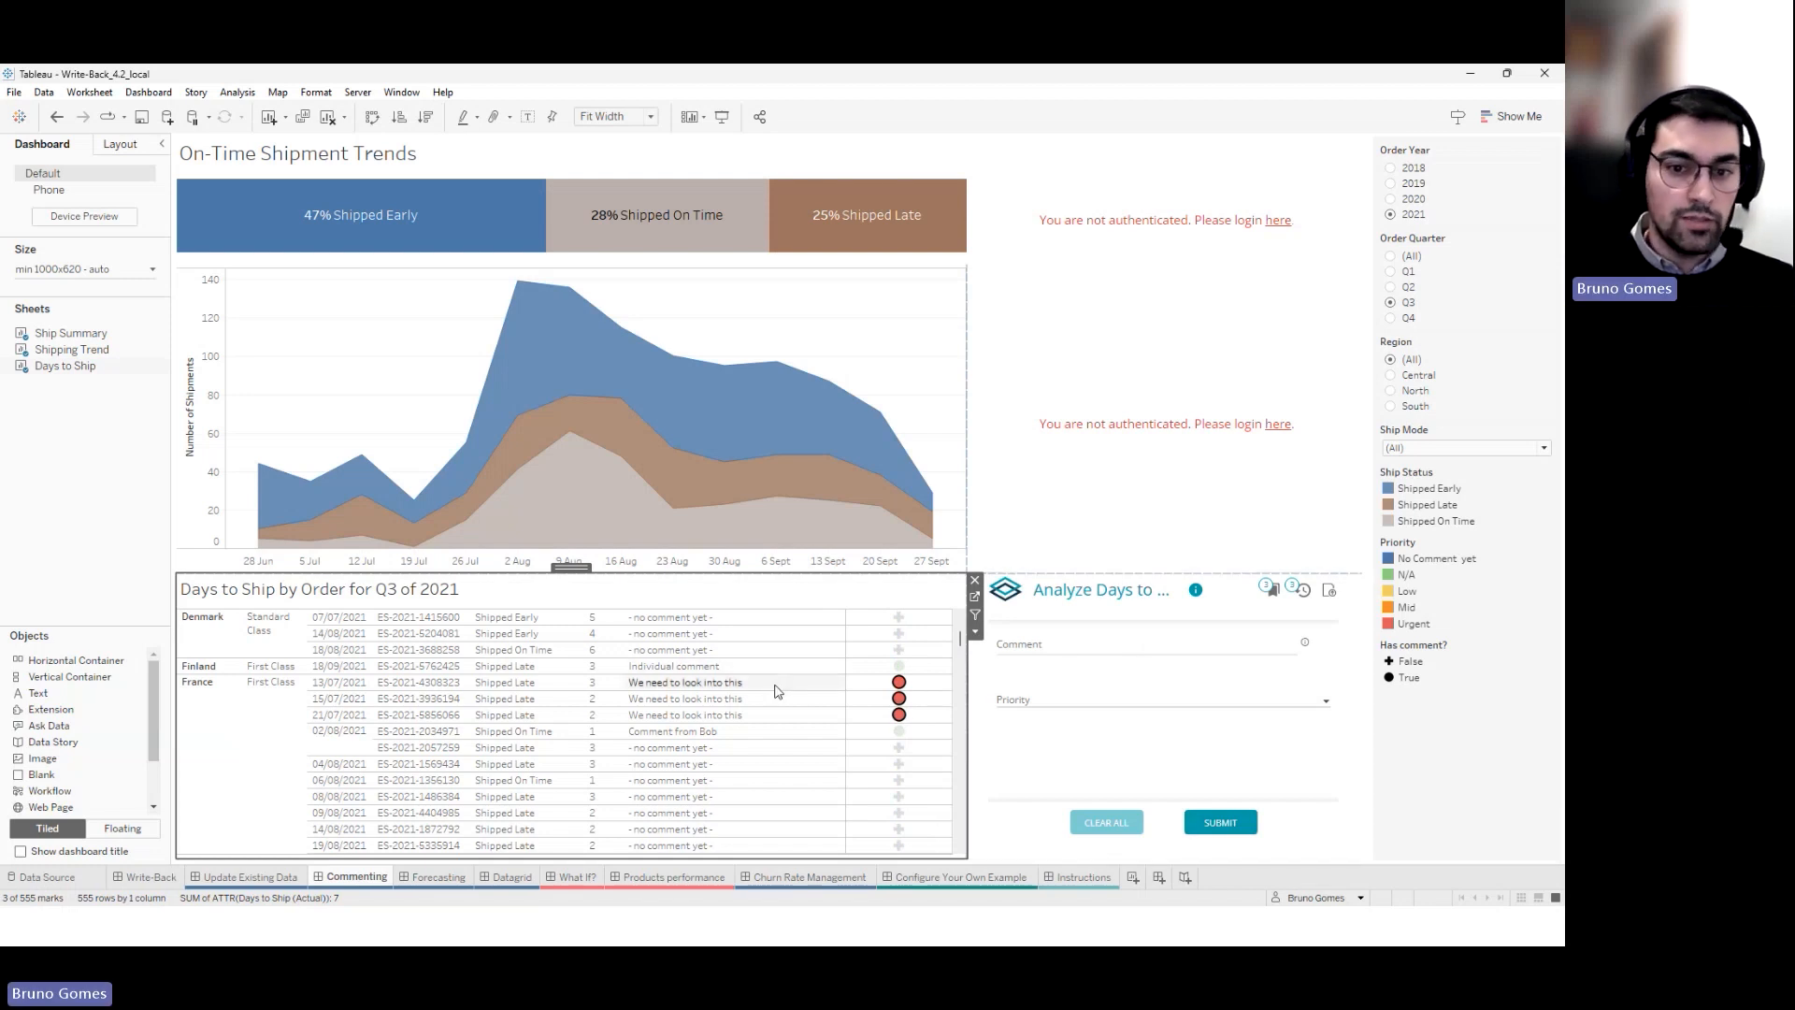
click(276, 877)
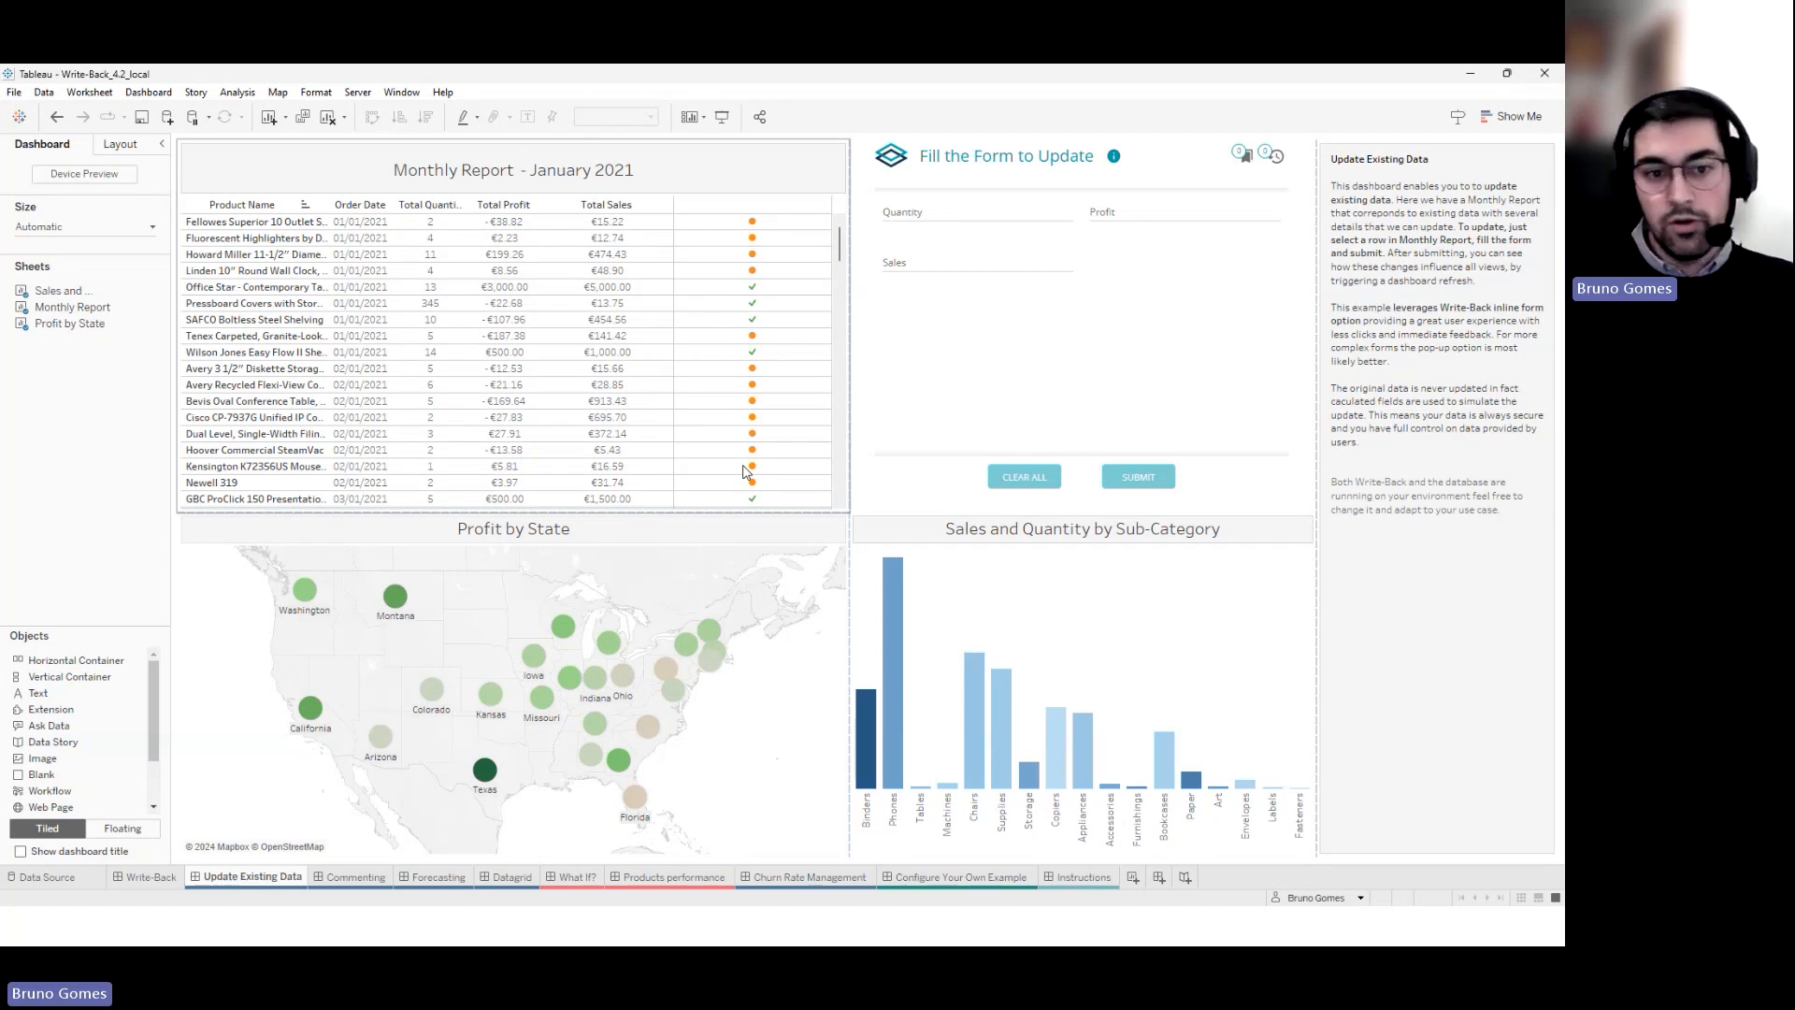
click(505, 876)
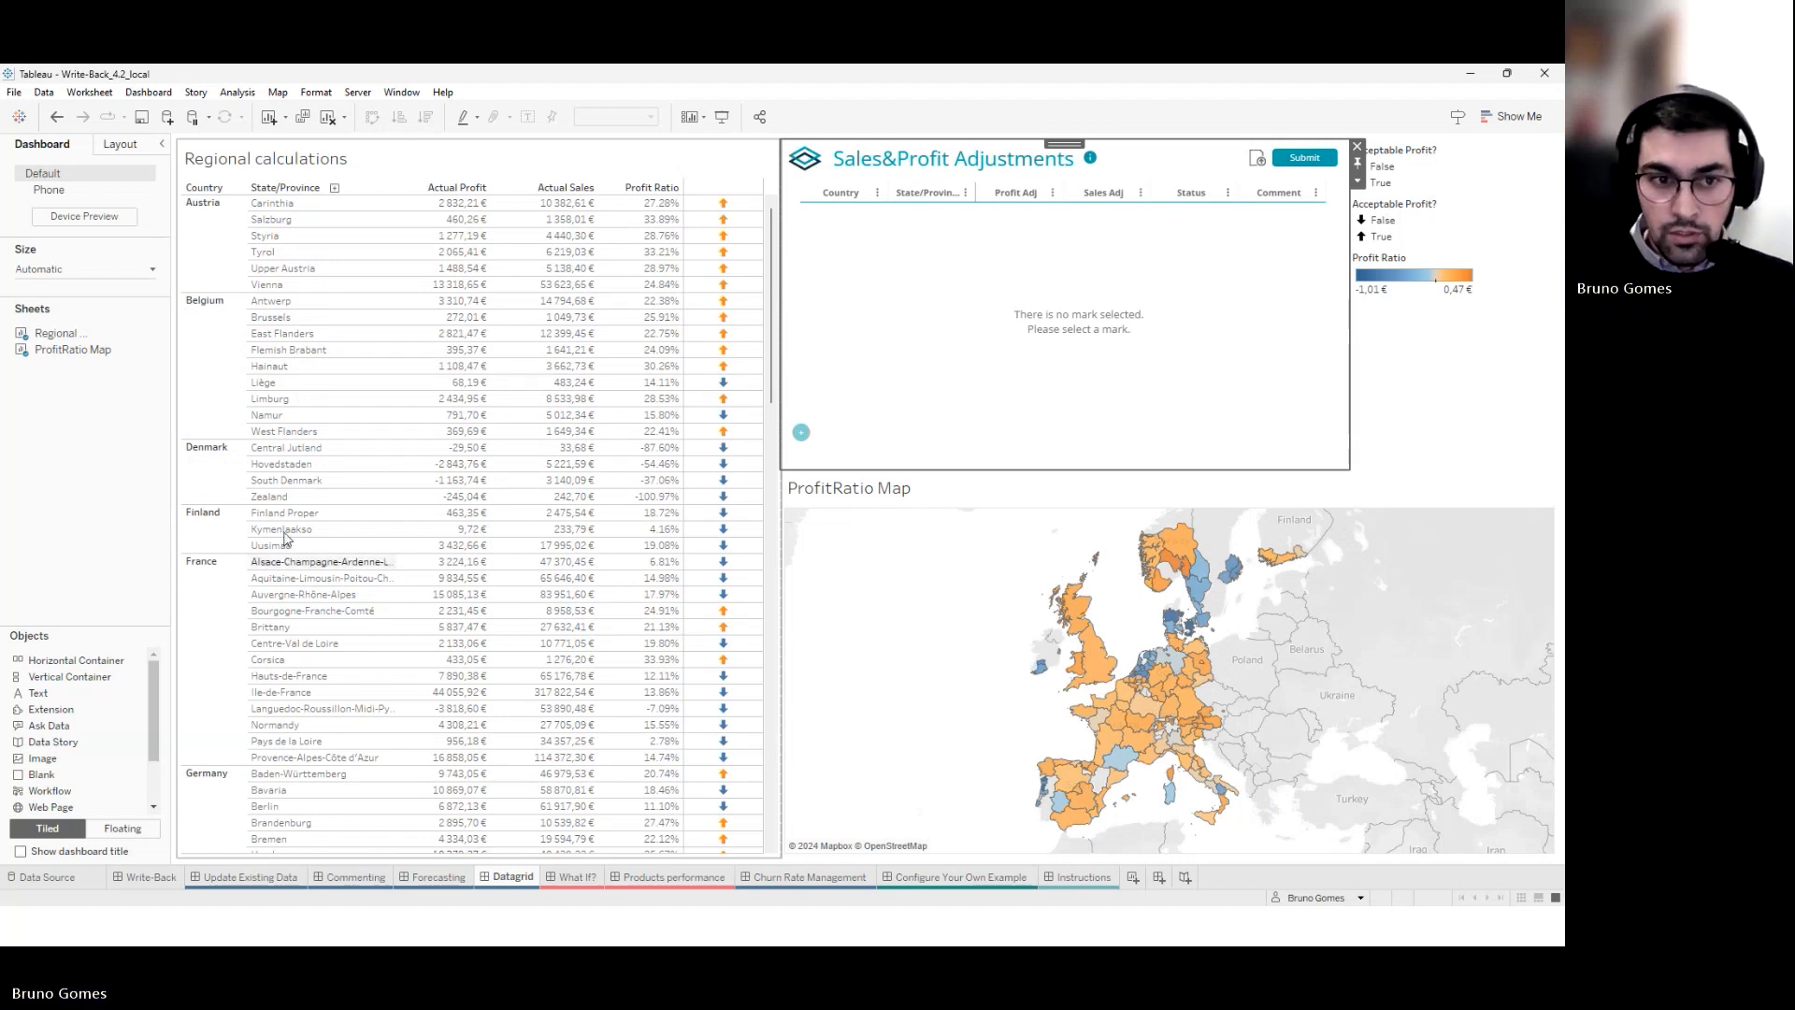
Add Denmark's four regions to the grid and try Central Jutland's Profit Adj and Status cells
click(210, 472)
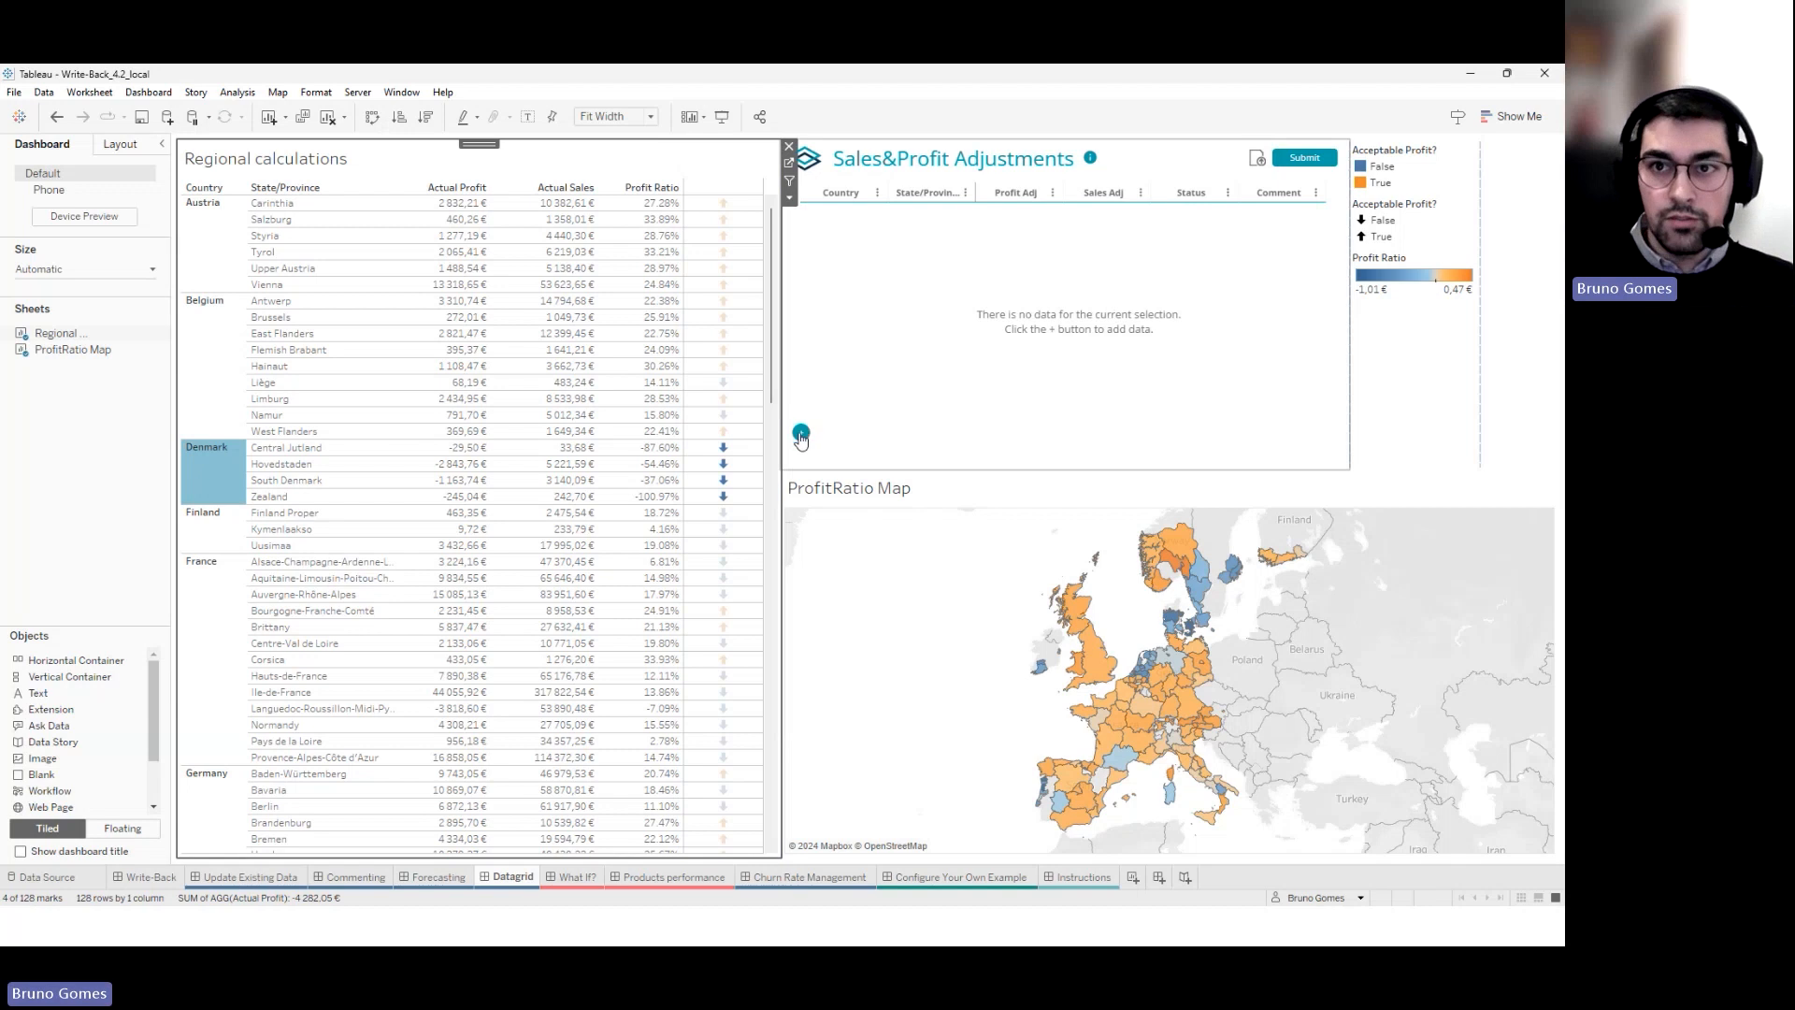
click(803, 433)
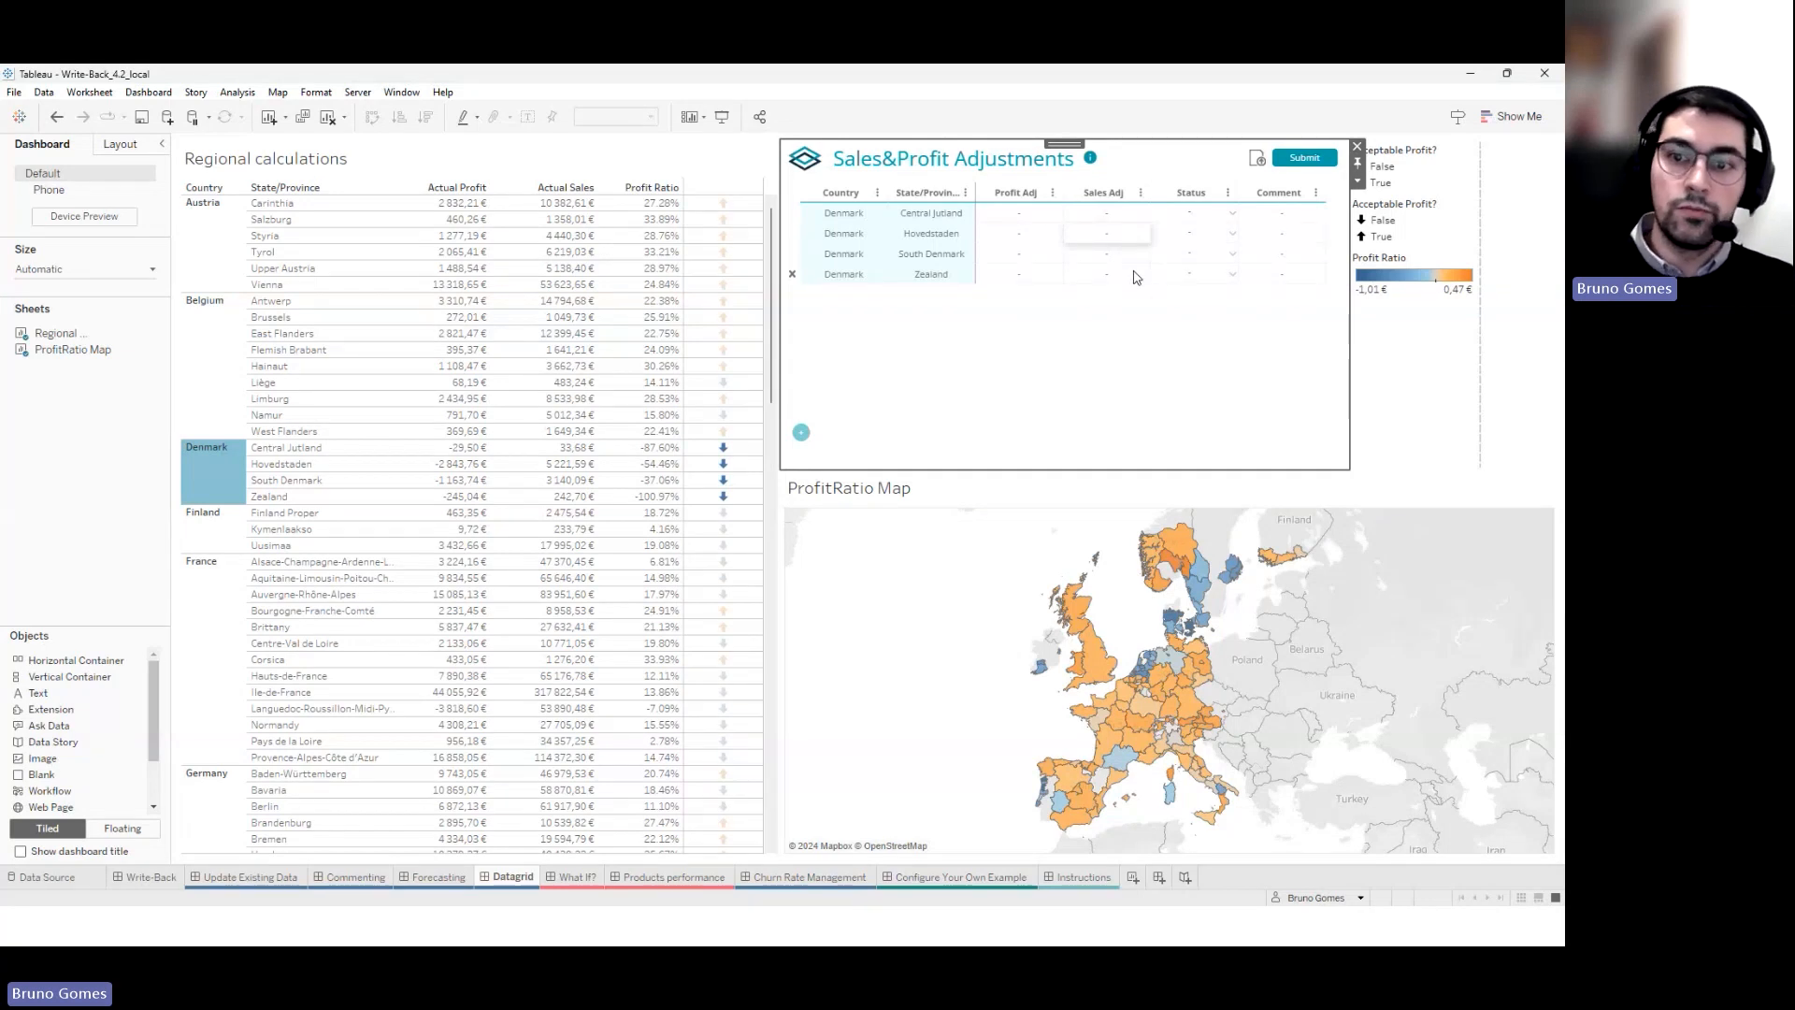
click(1040, 221)
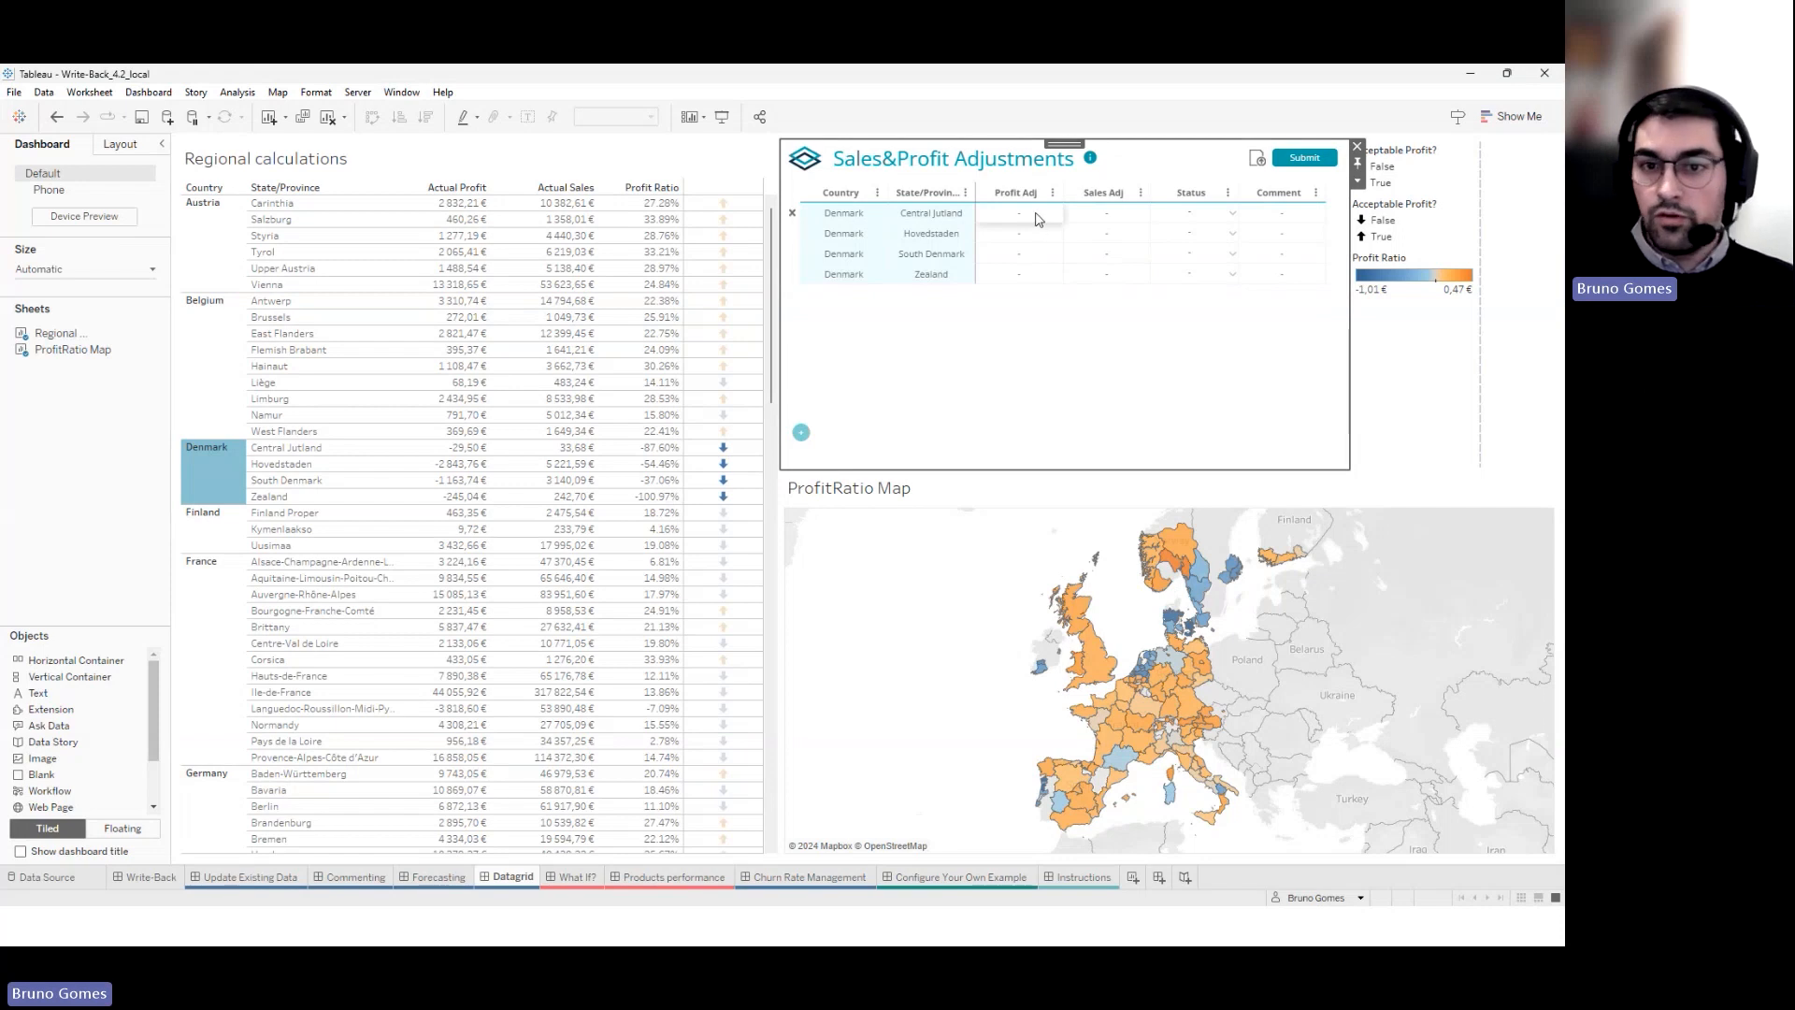
click(1019, 271)
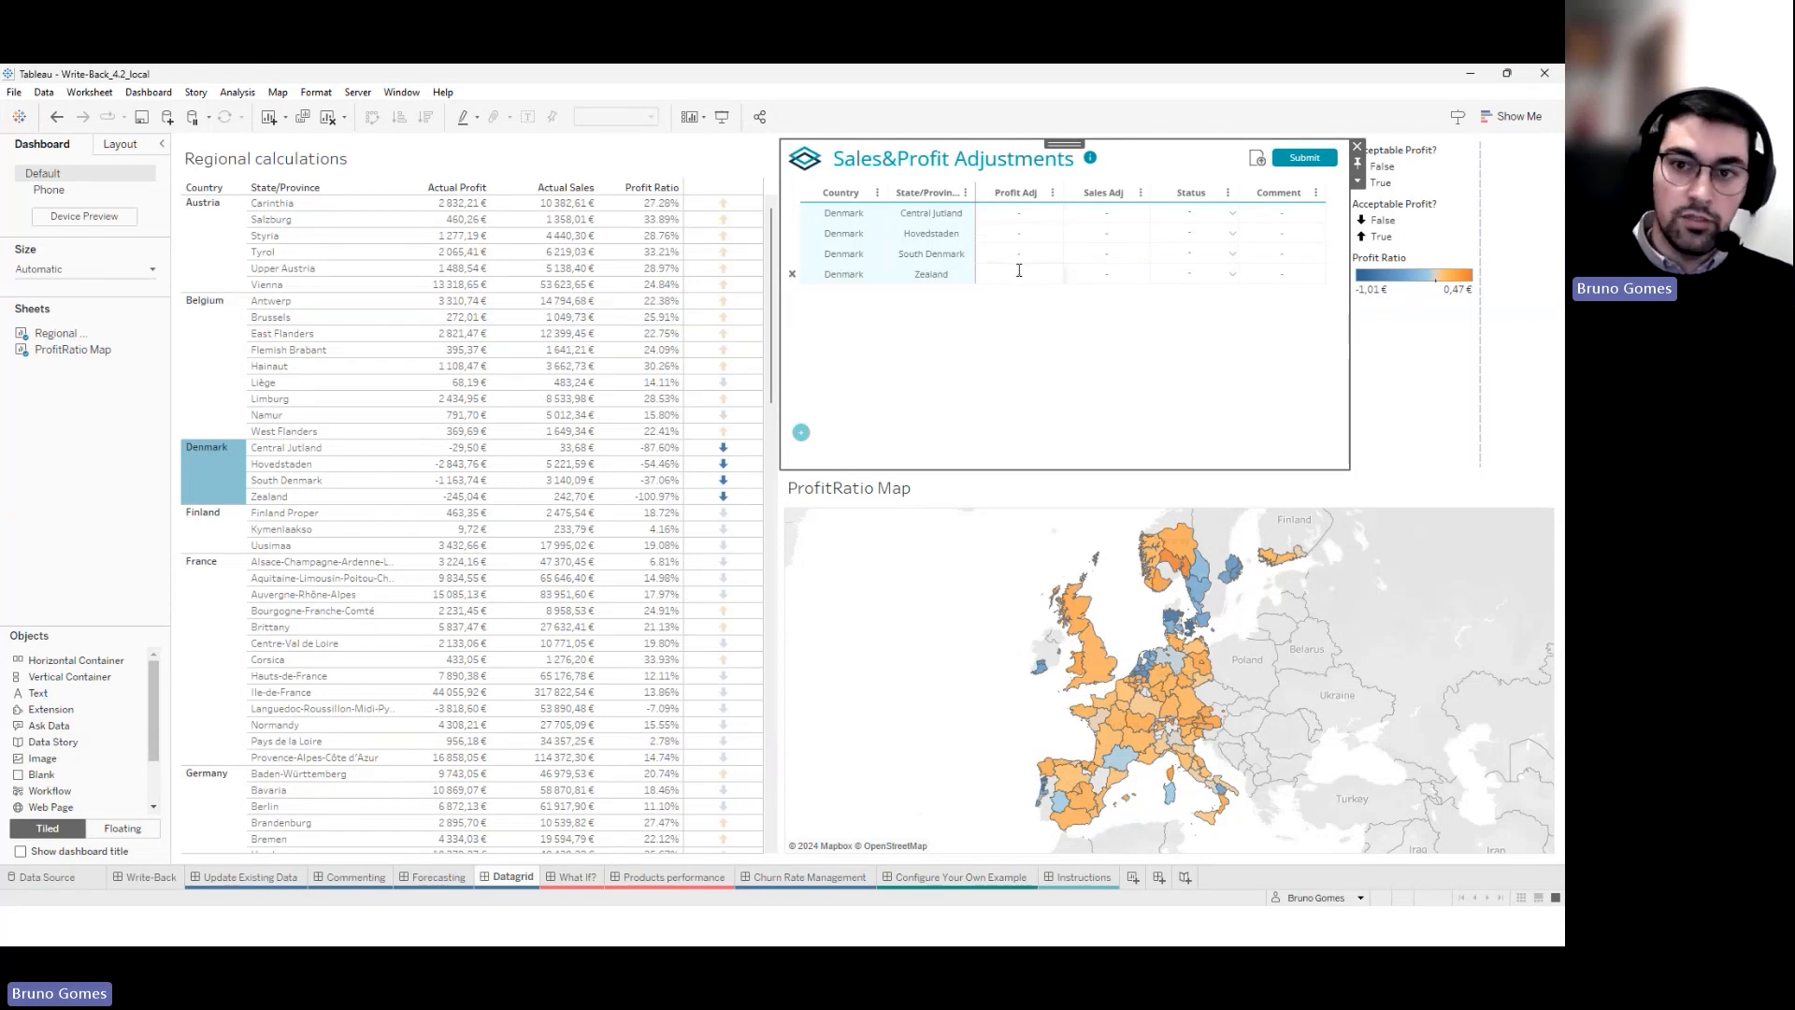
click(1025, 218)
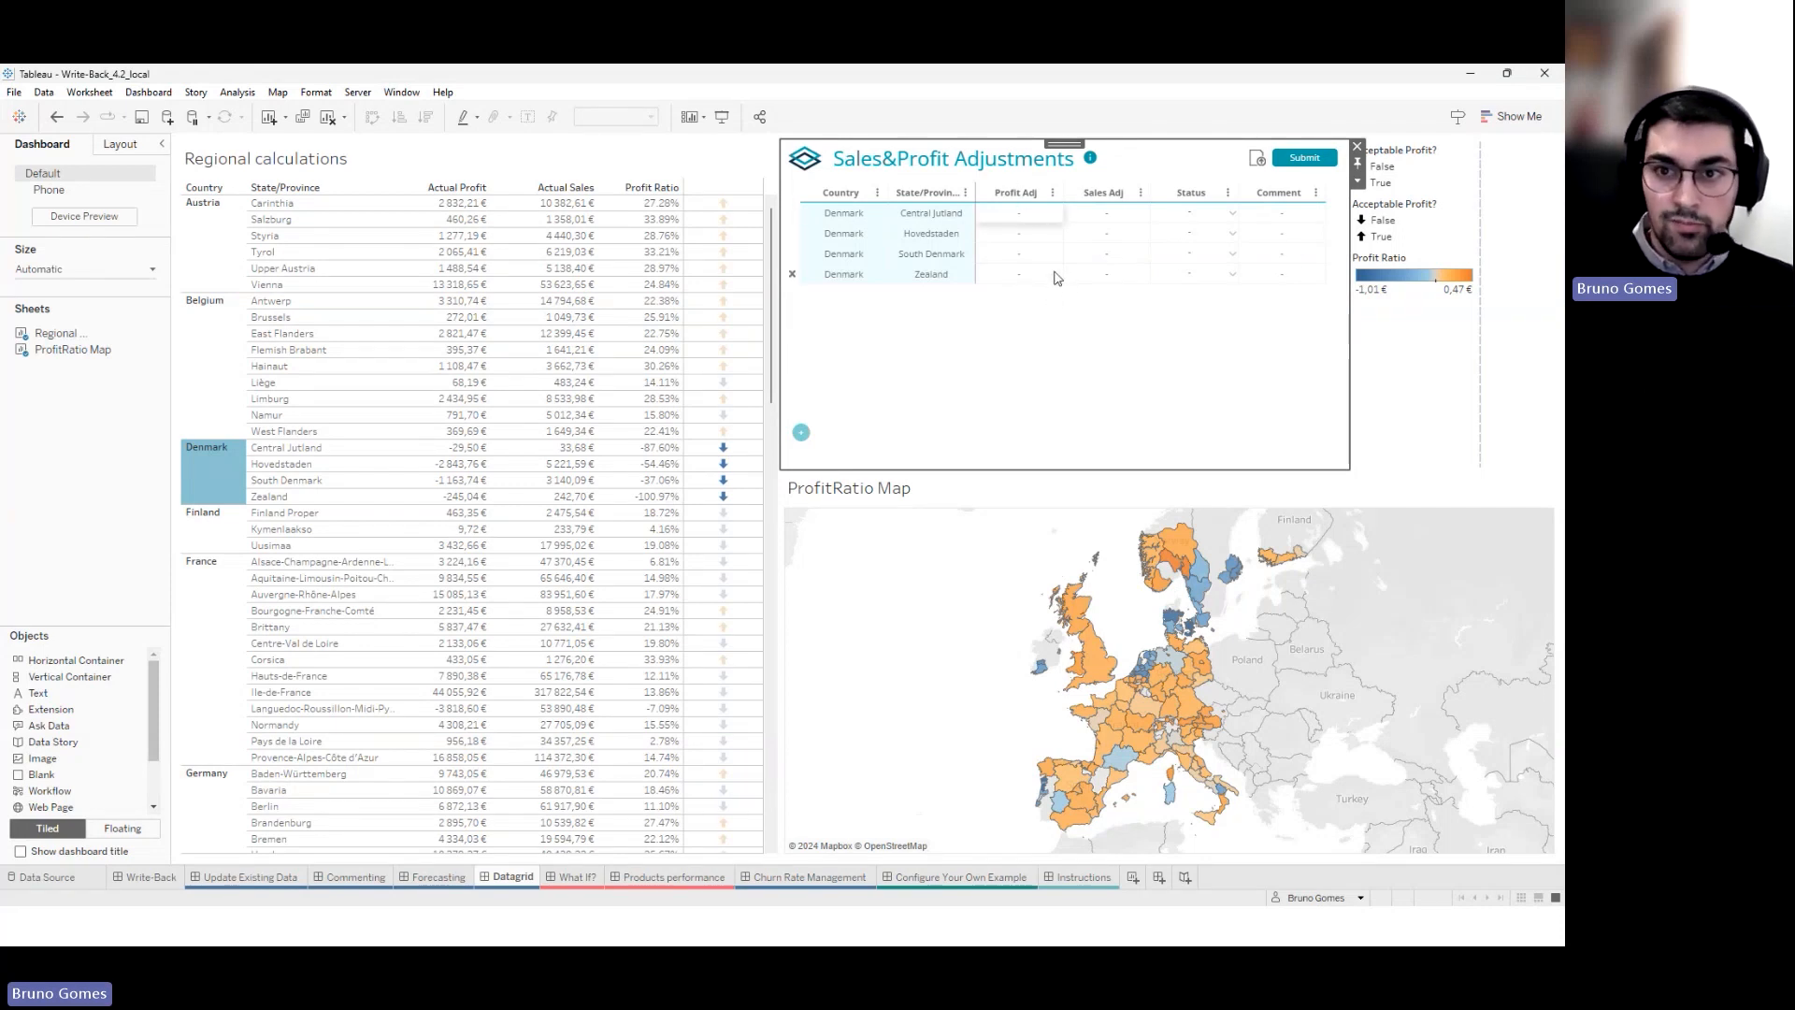
click(1227, 213)
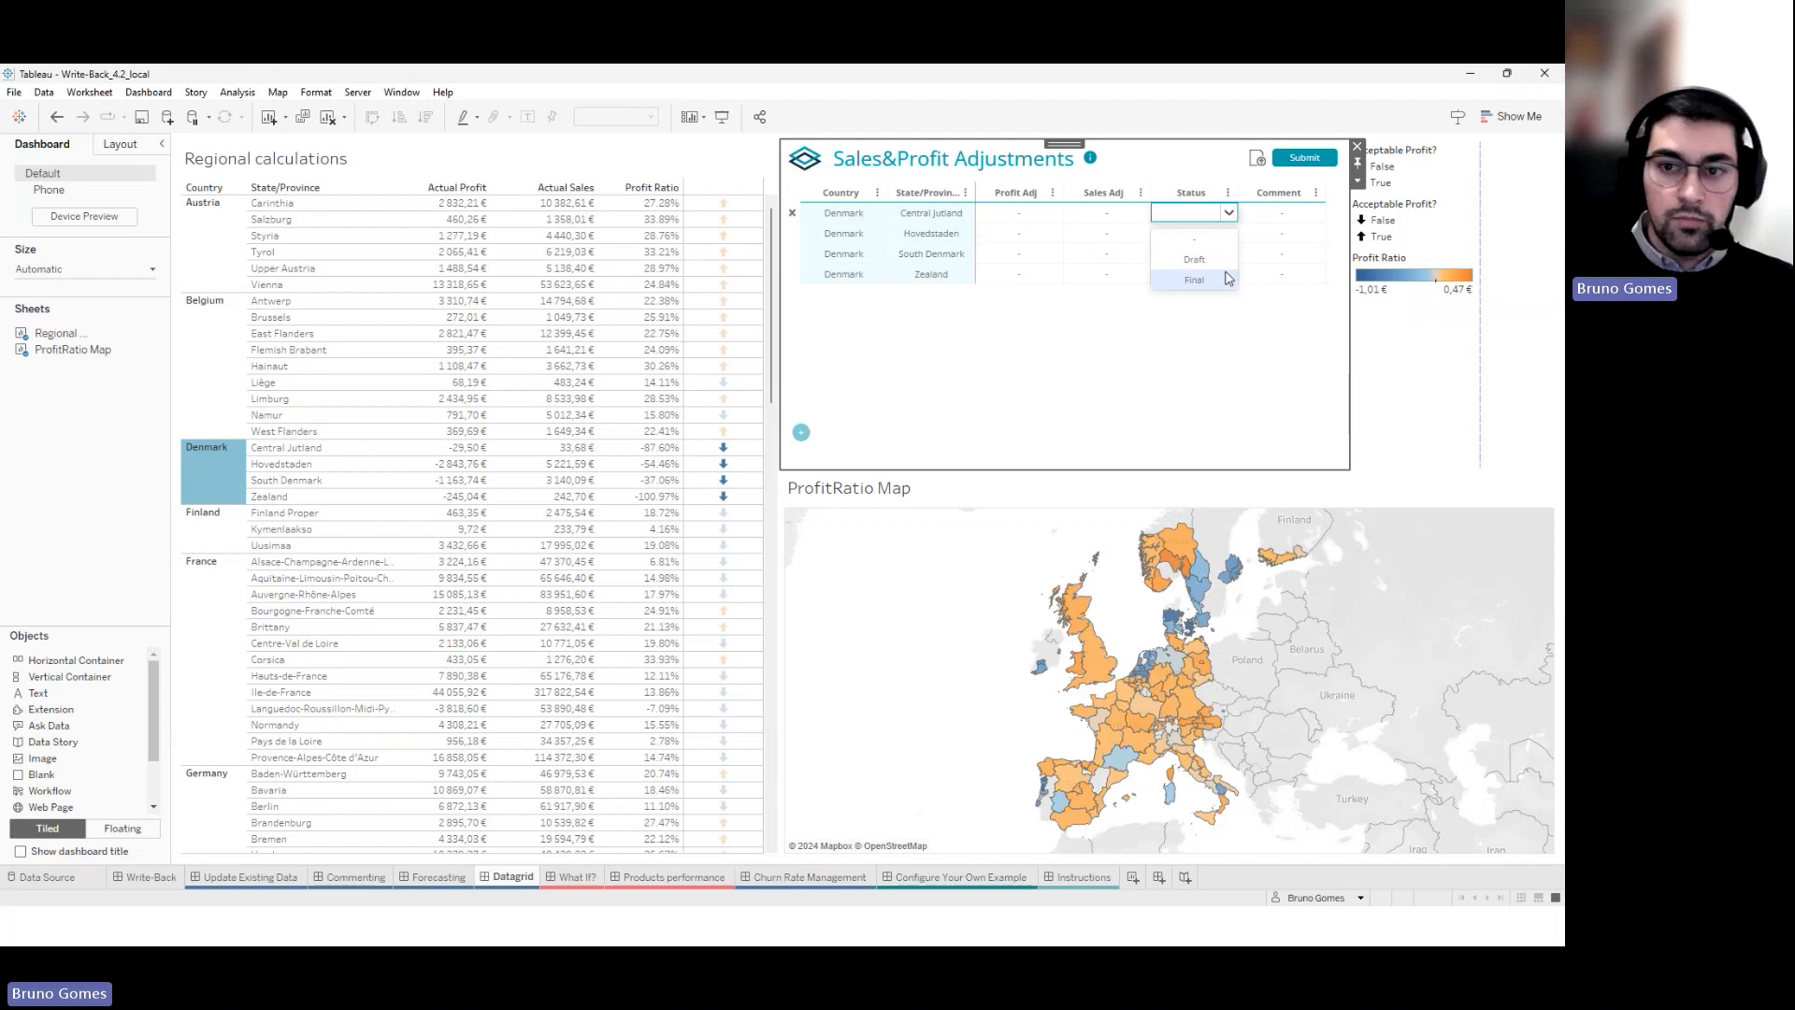
click(1260, 251)
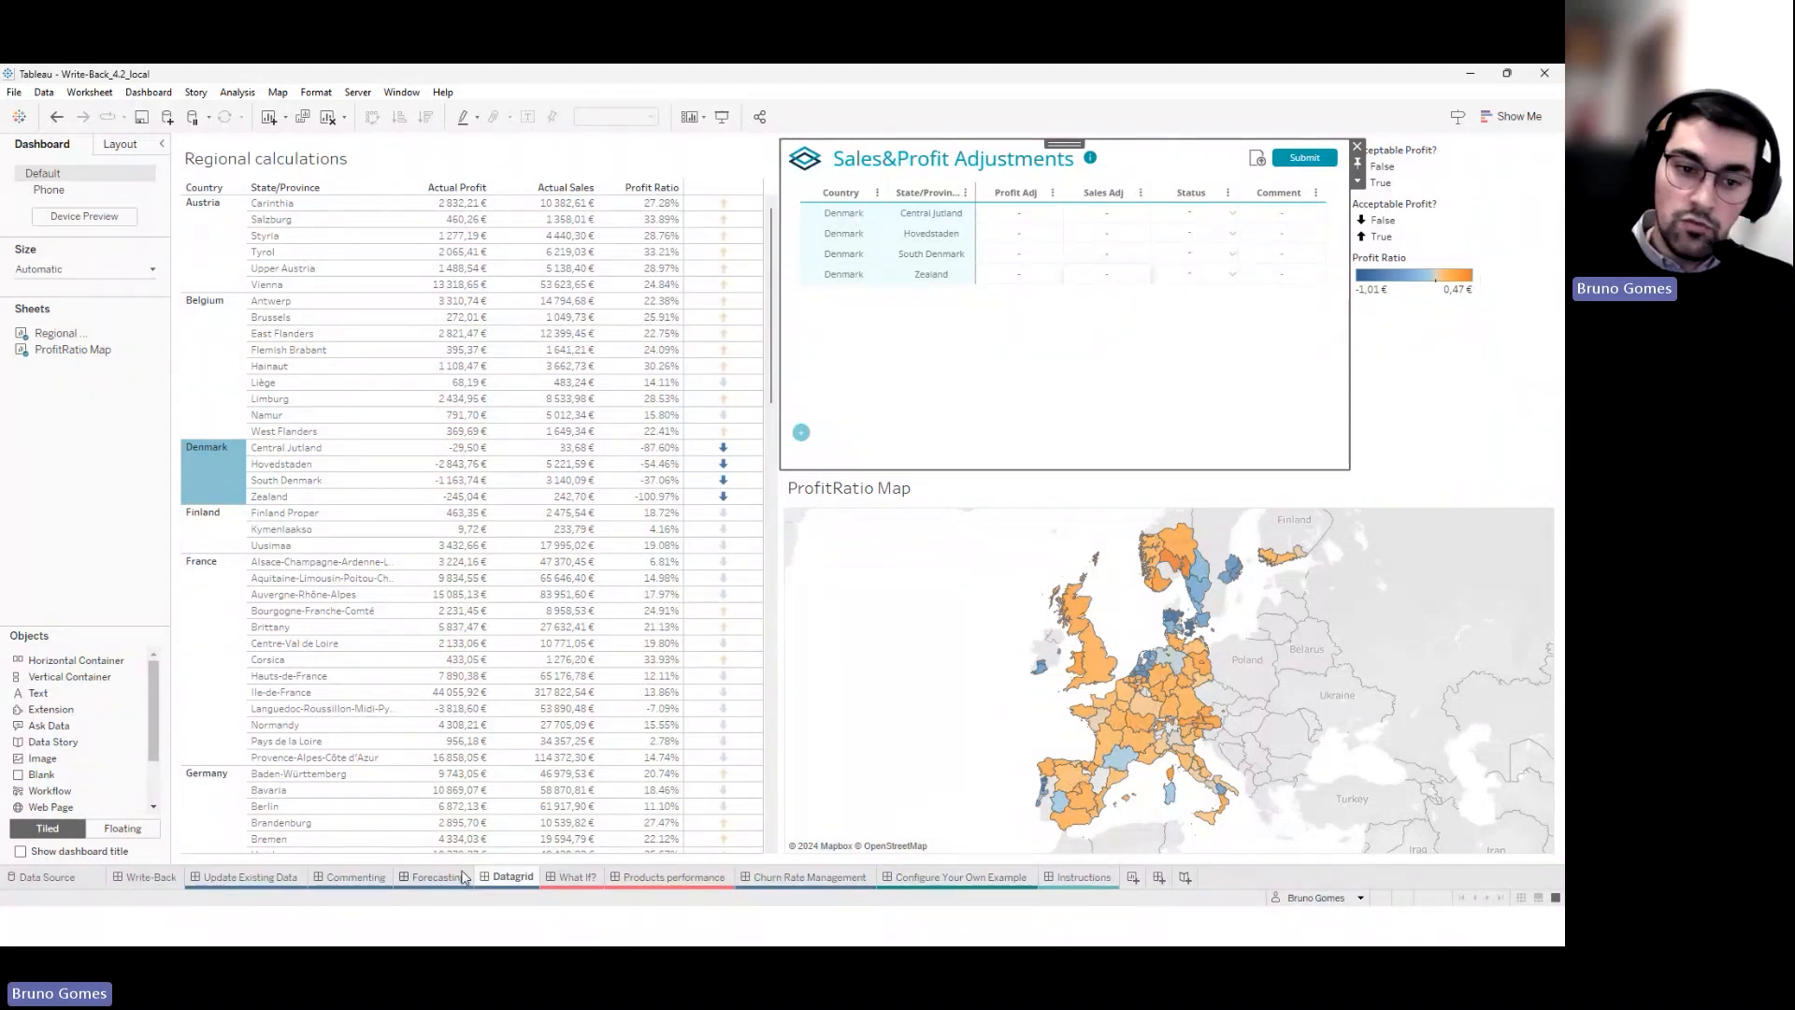
mouse_move(463, 877)
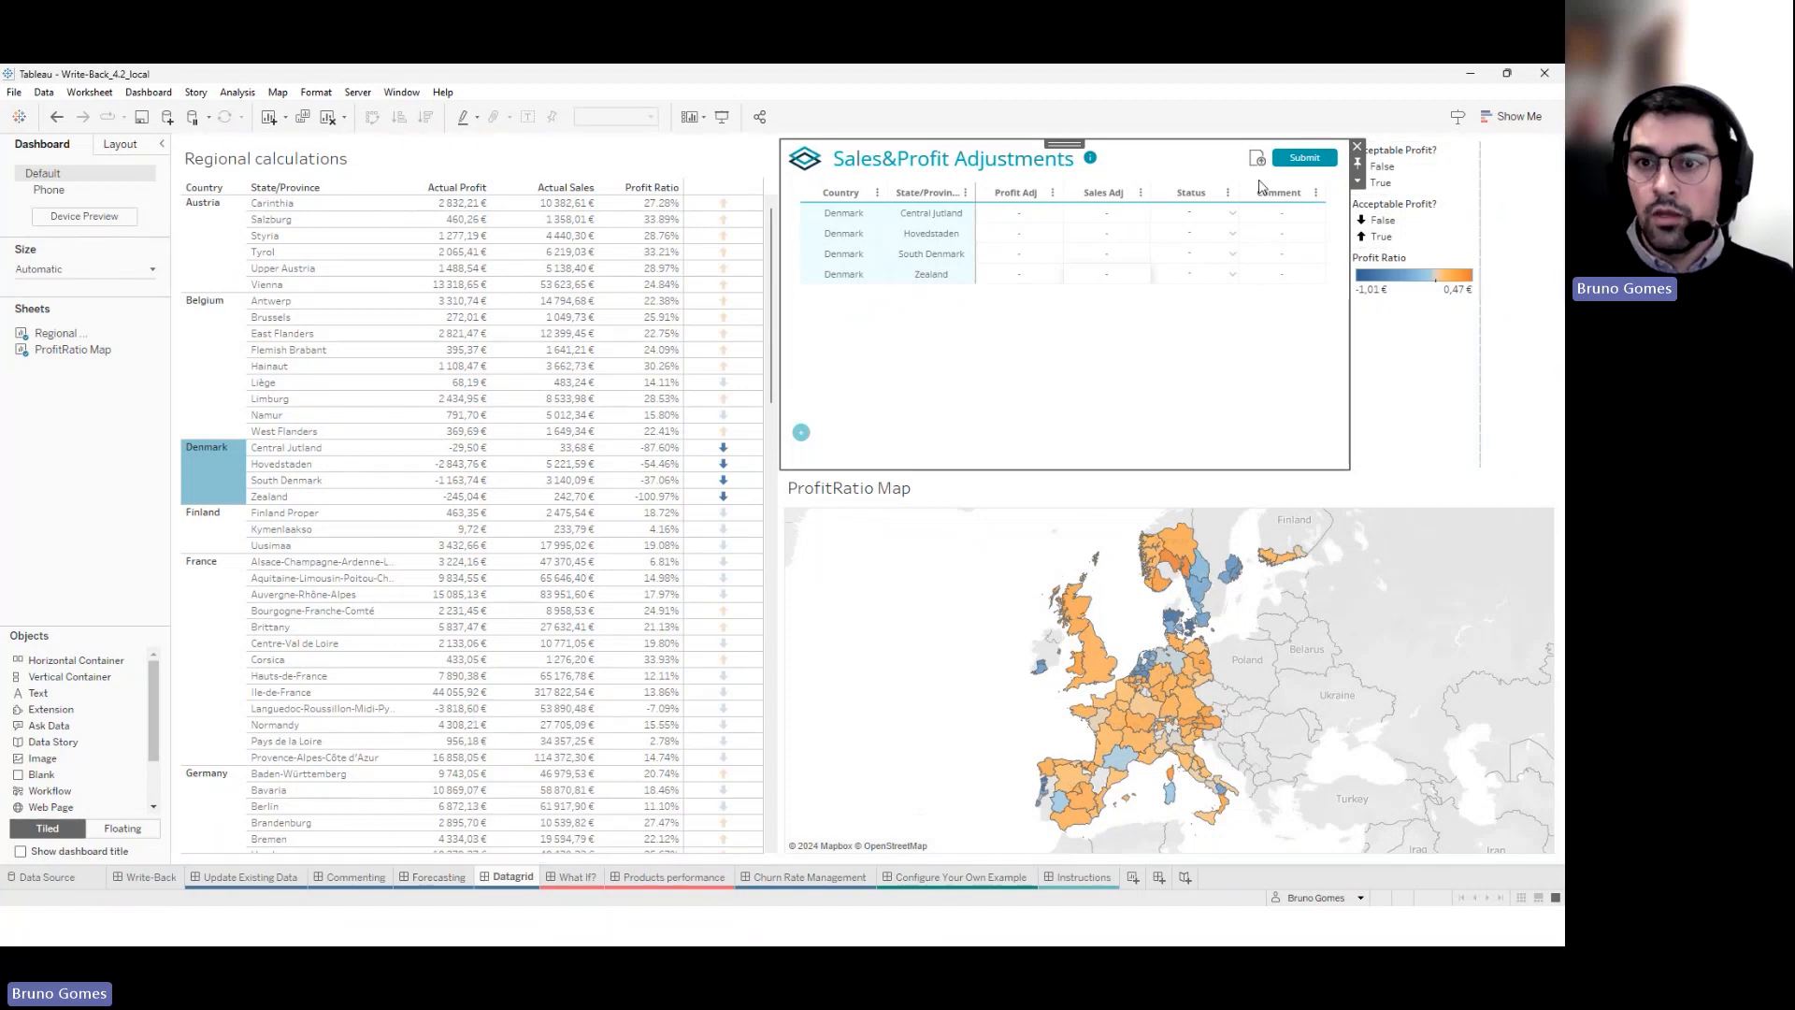
Open the Bulk upload data dialog and close it without uploading a file
click(1258, 161)
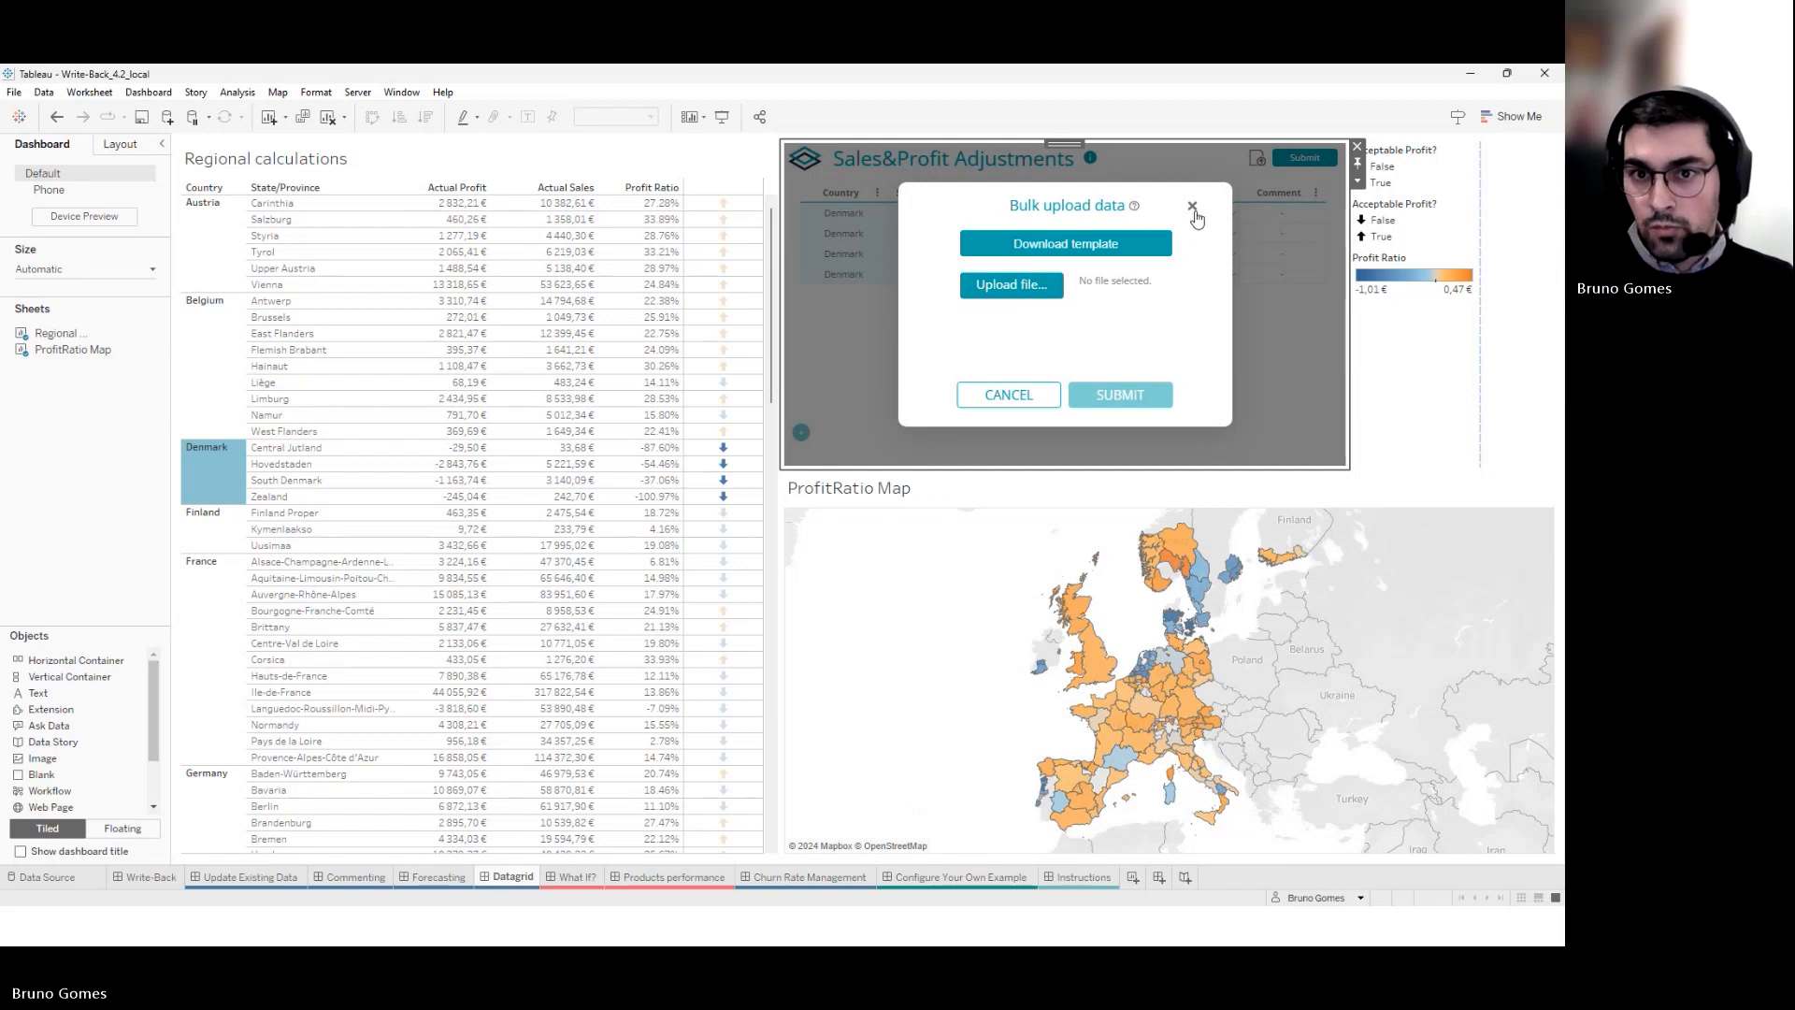
drag(1197, 219, 1036, 314)
click(1203, 264)
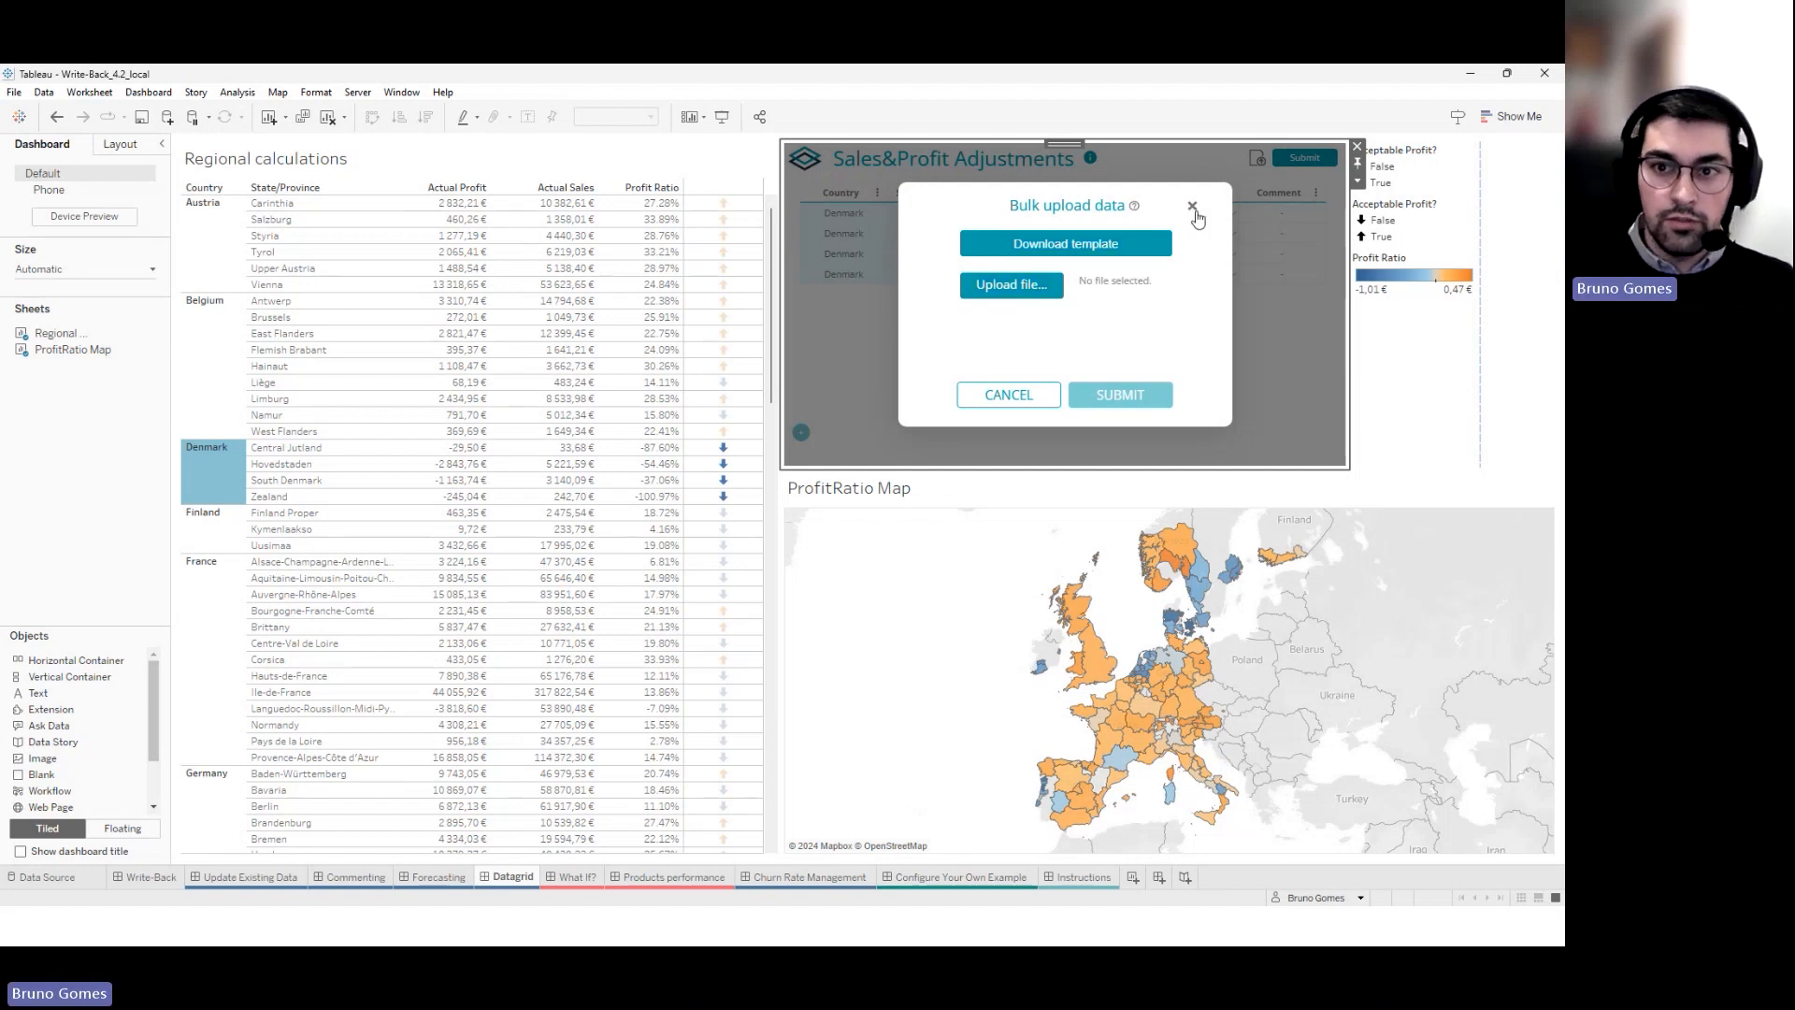
click(1194, 209)
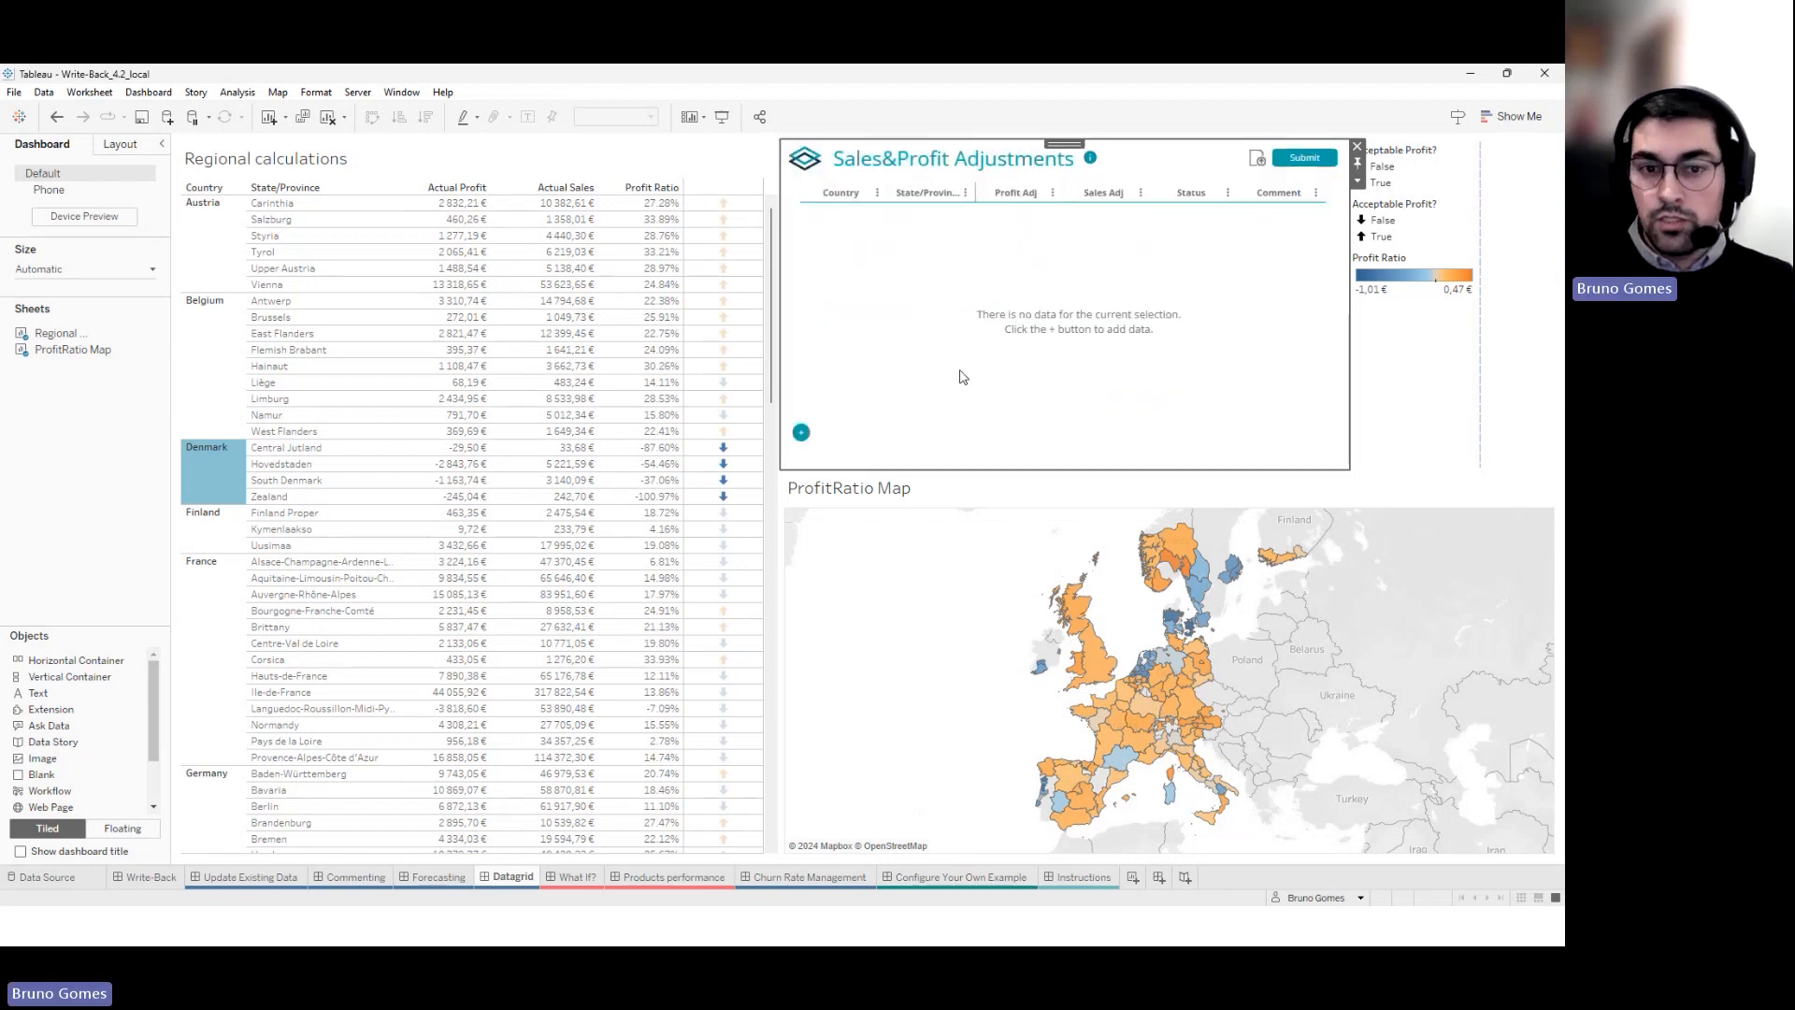
Deselect Denmark in Regional calculations so the adjustments grid empties
click(229, 465)
click(231, 466)
click(132, 477)
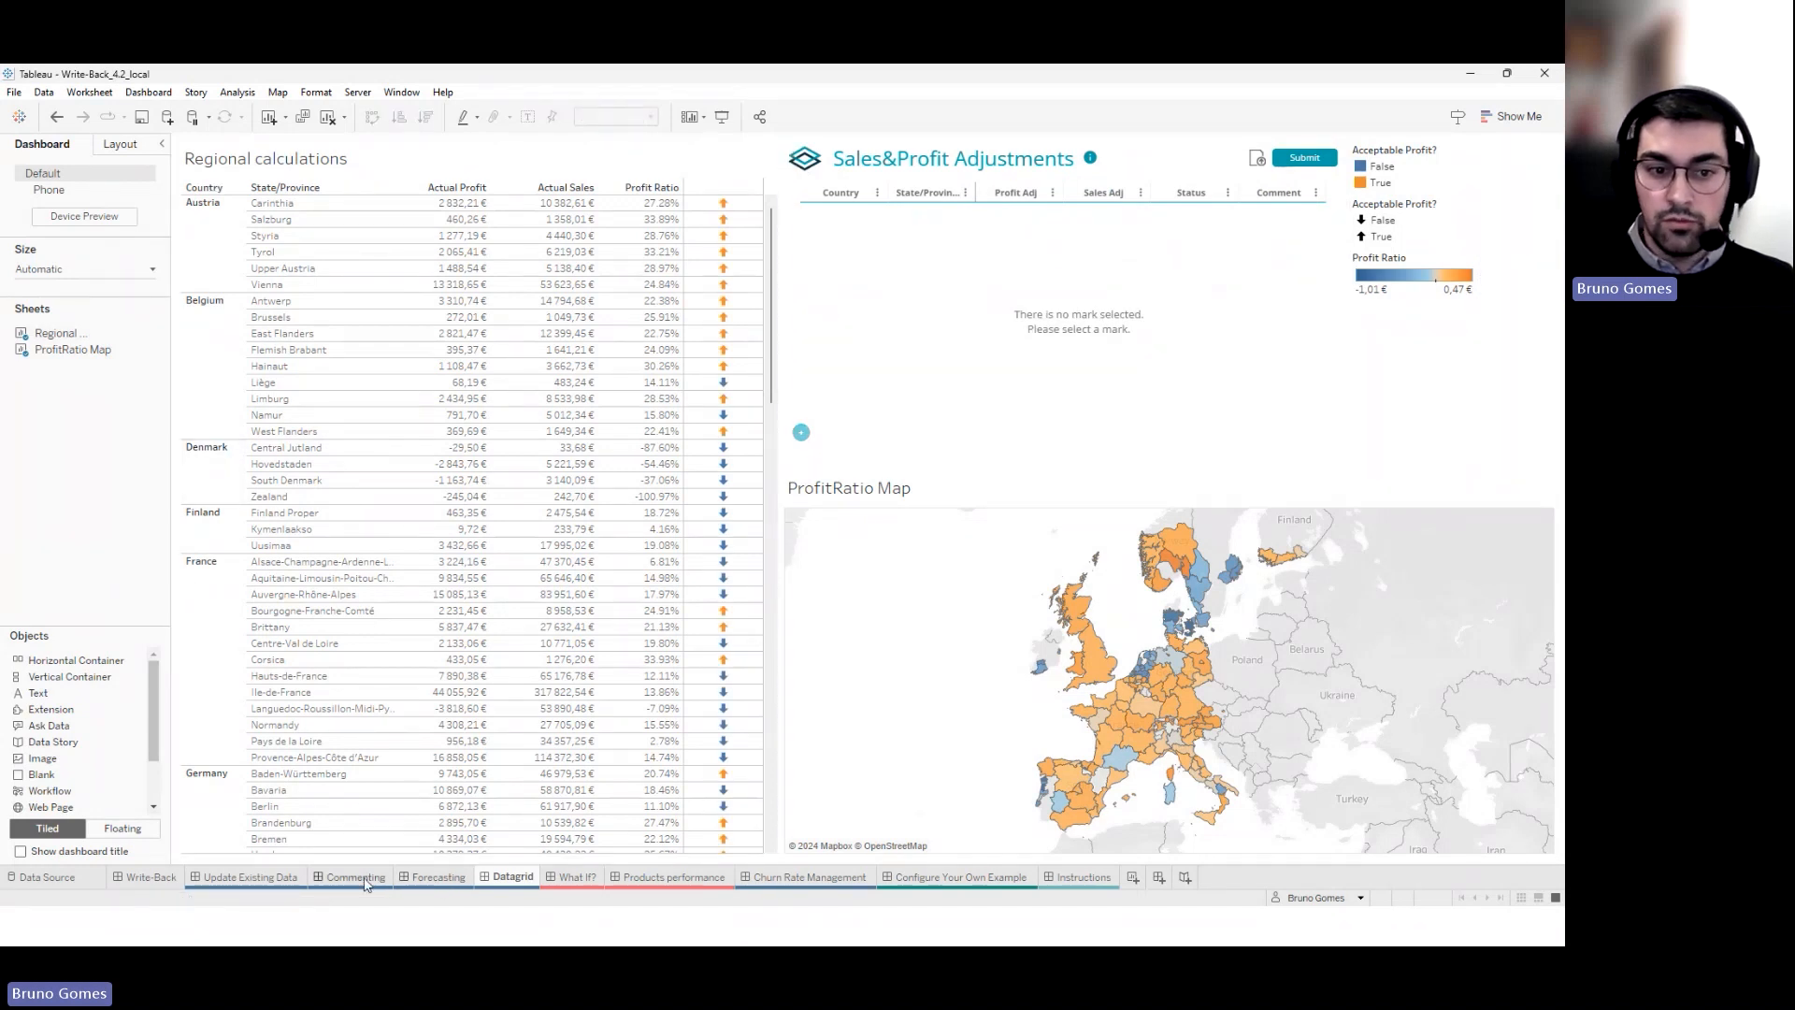
mouse_move(364, 884)
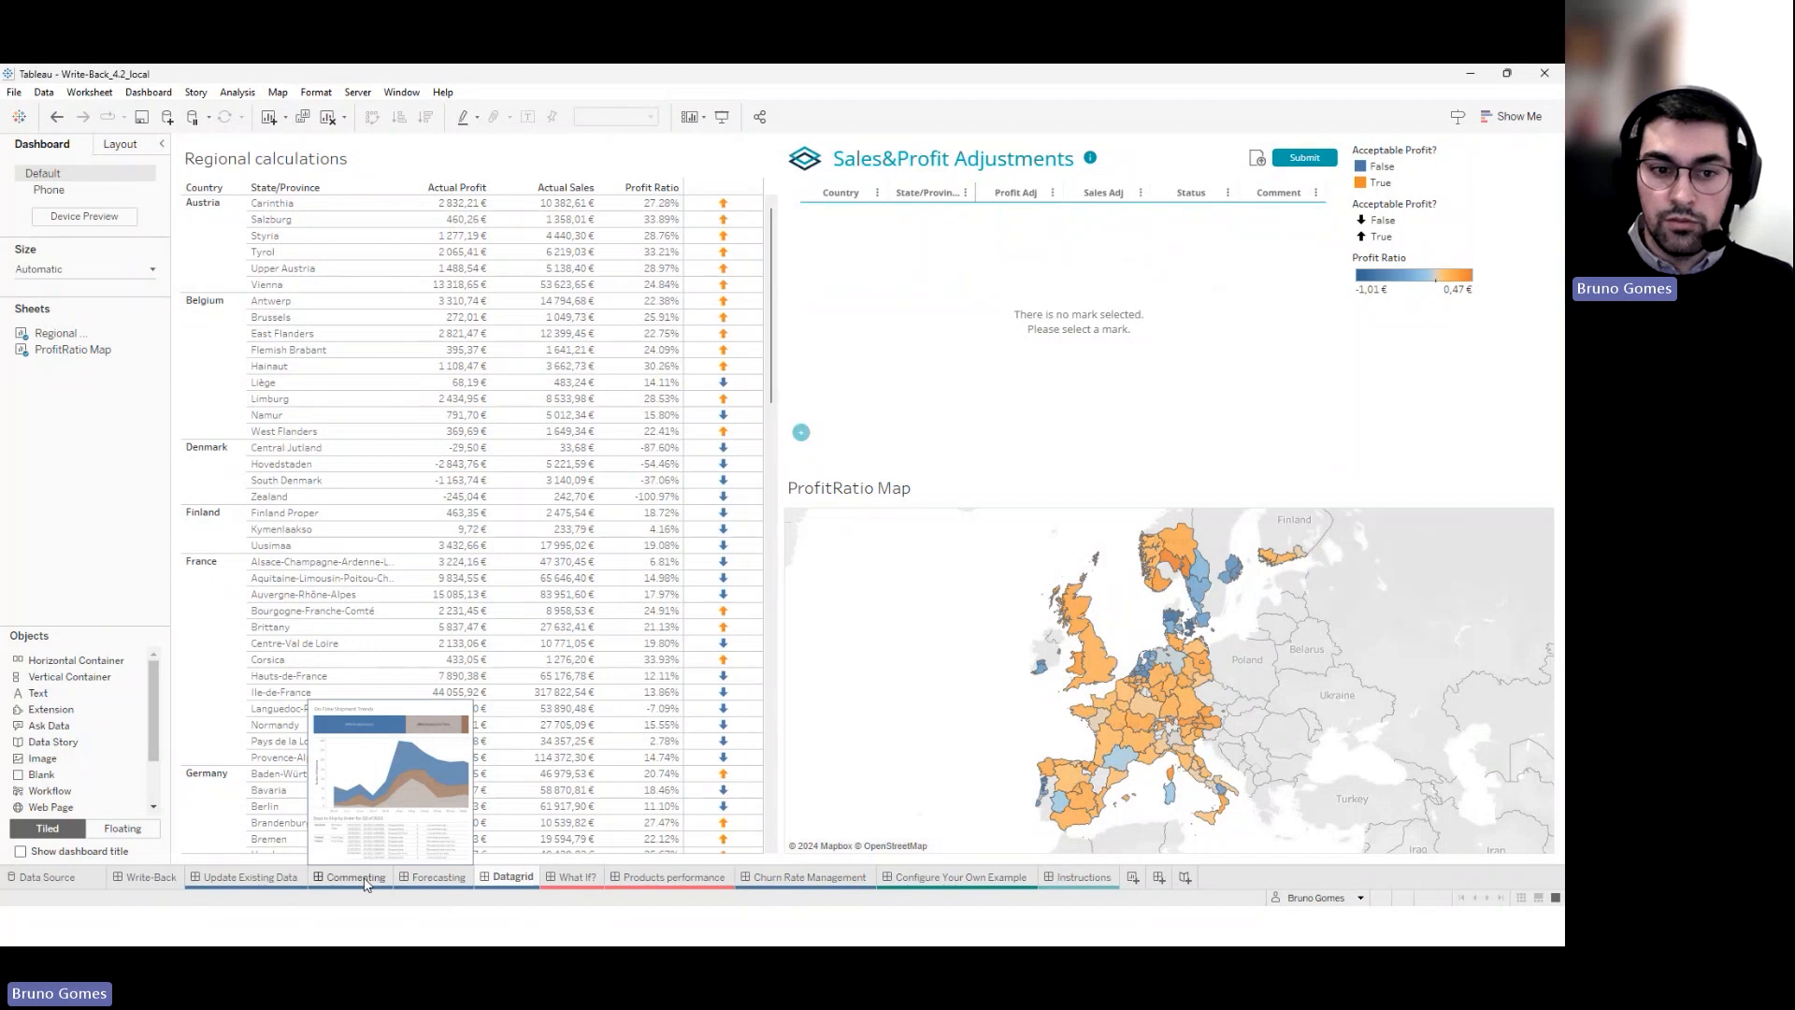
Log in the Commenting dashboard's write-back extensions and switch to the Write-Back Manager browser
click(355, 877)
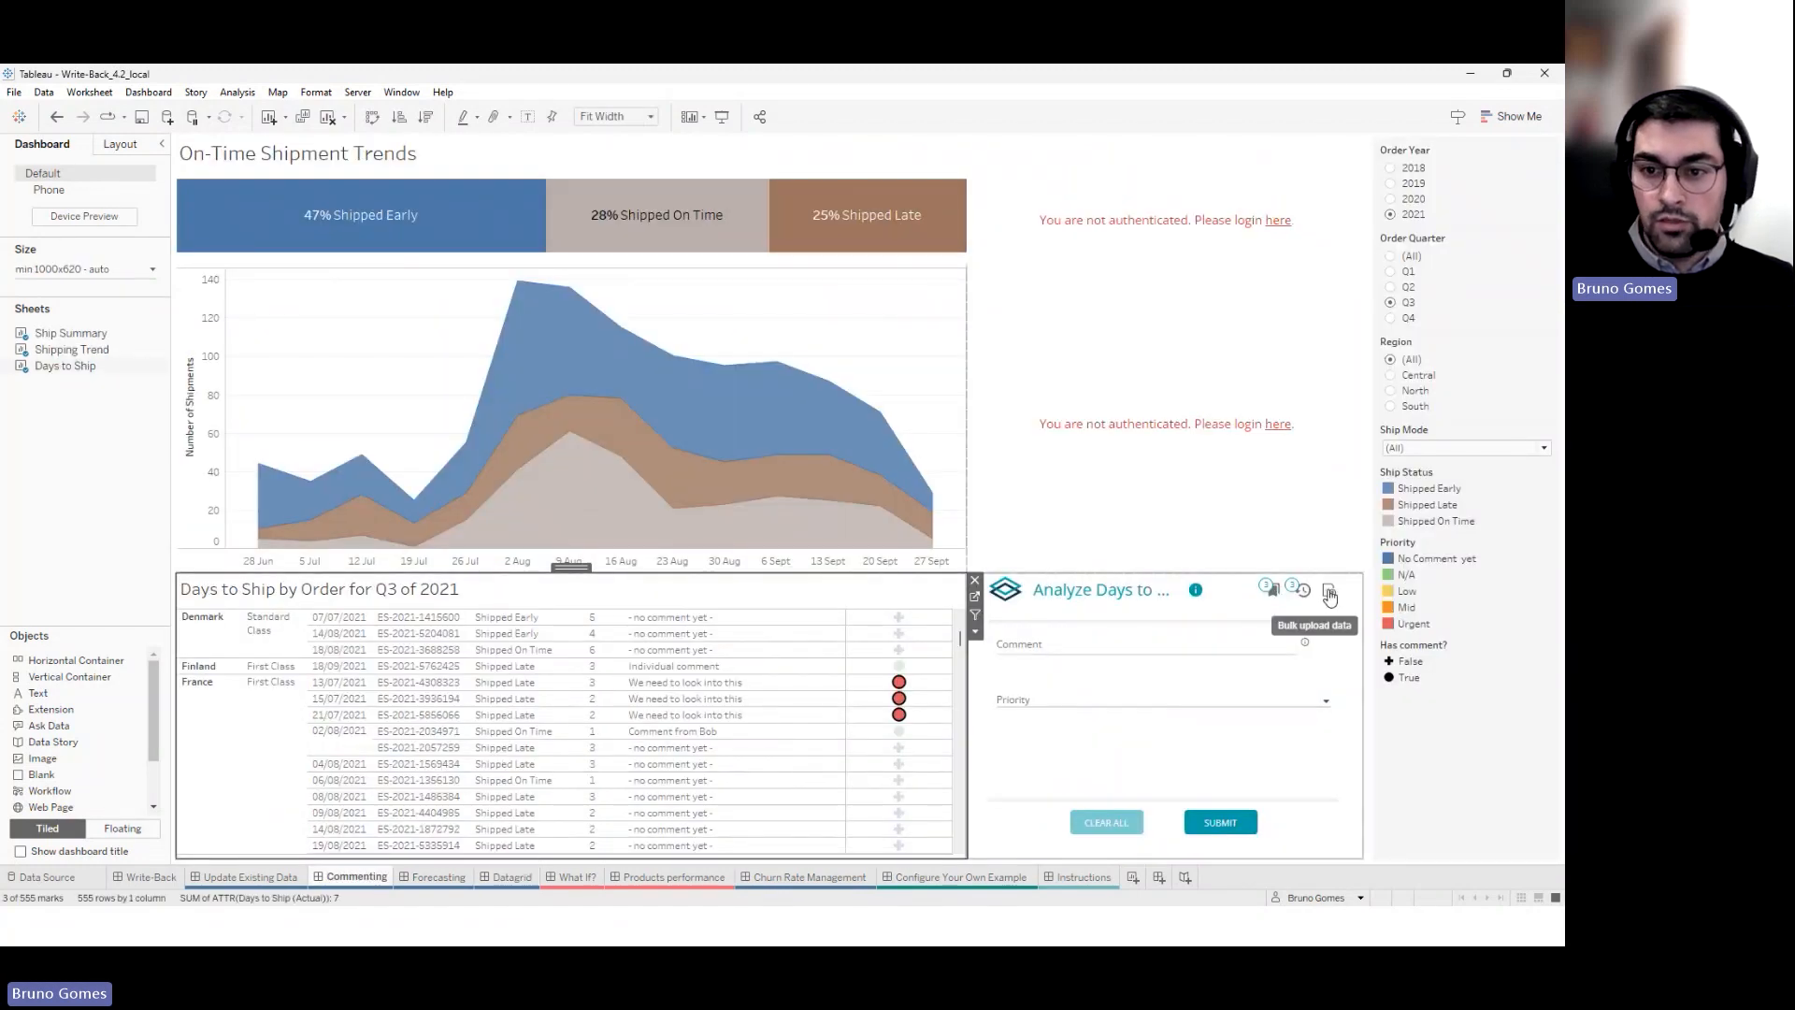
click(1278, 426)
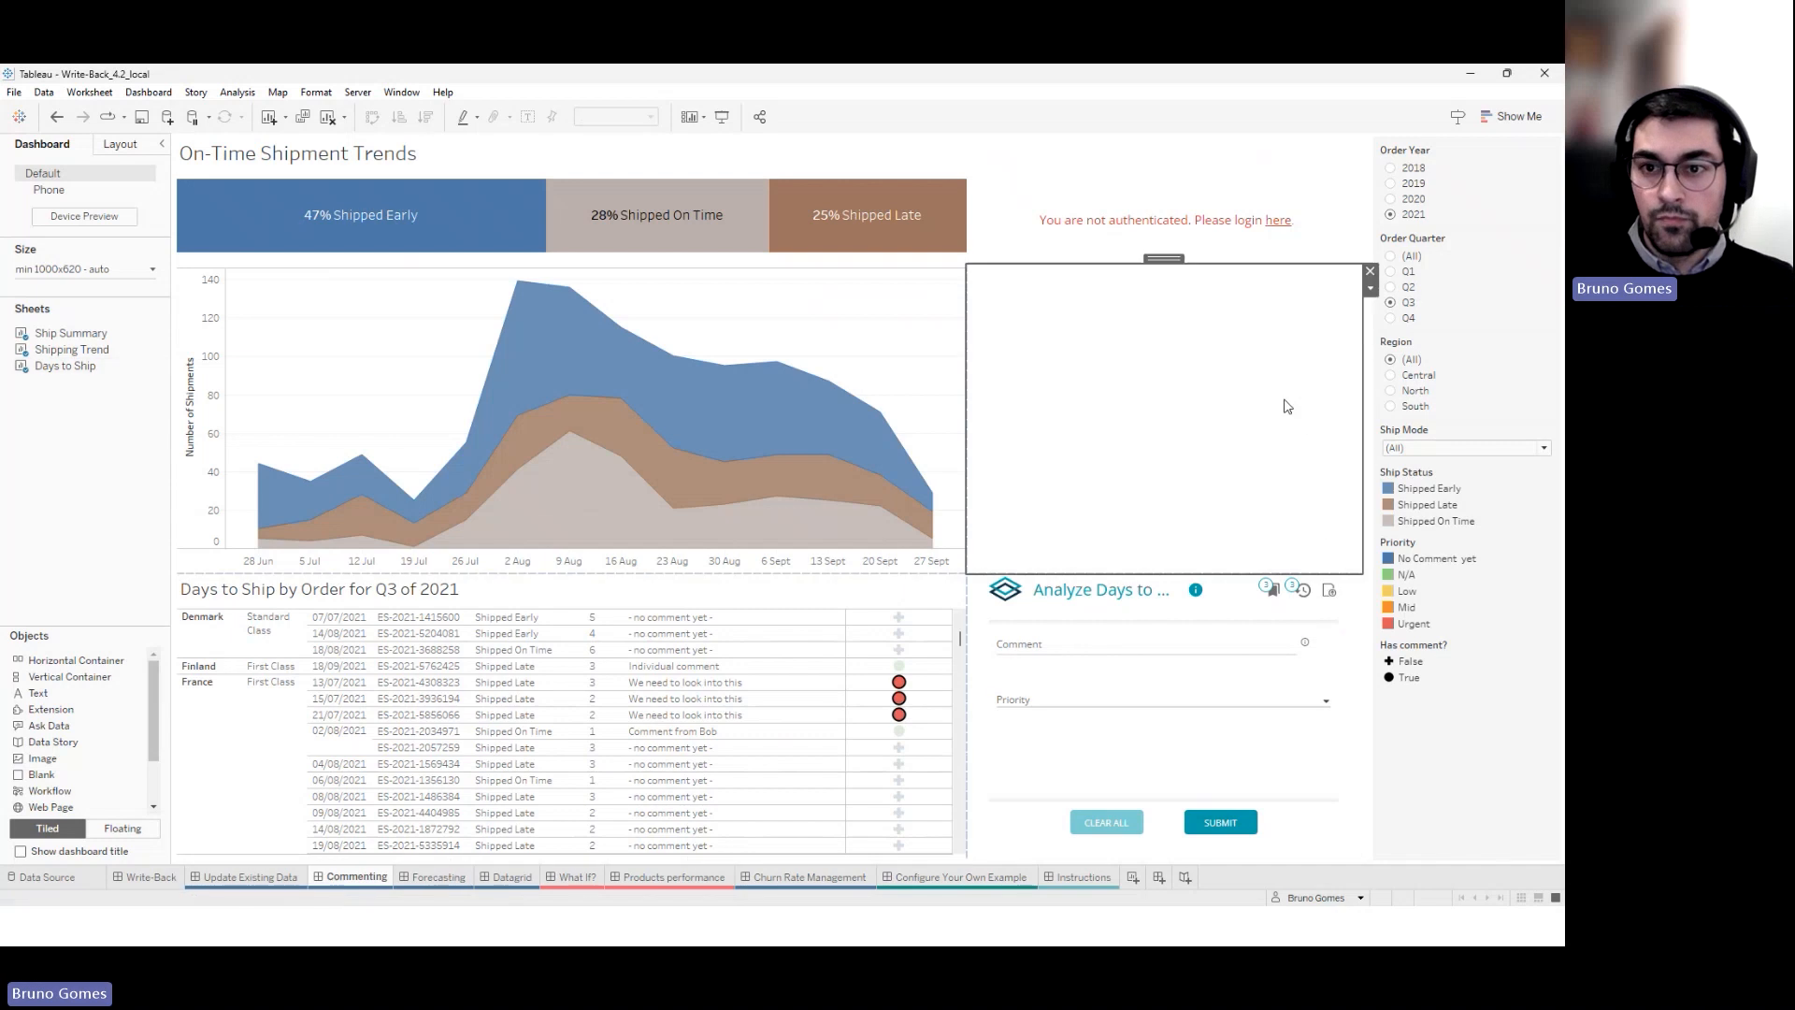
click(1280, 223)
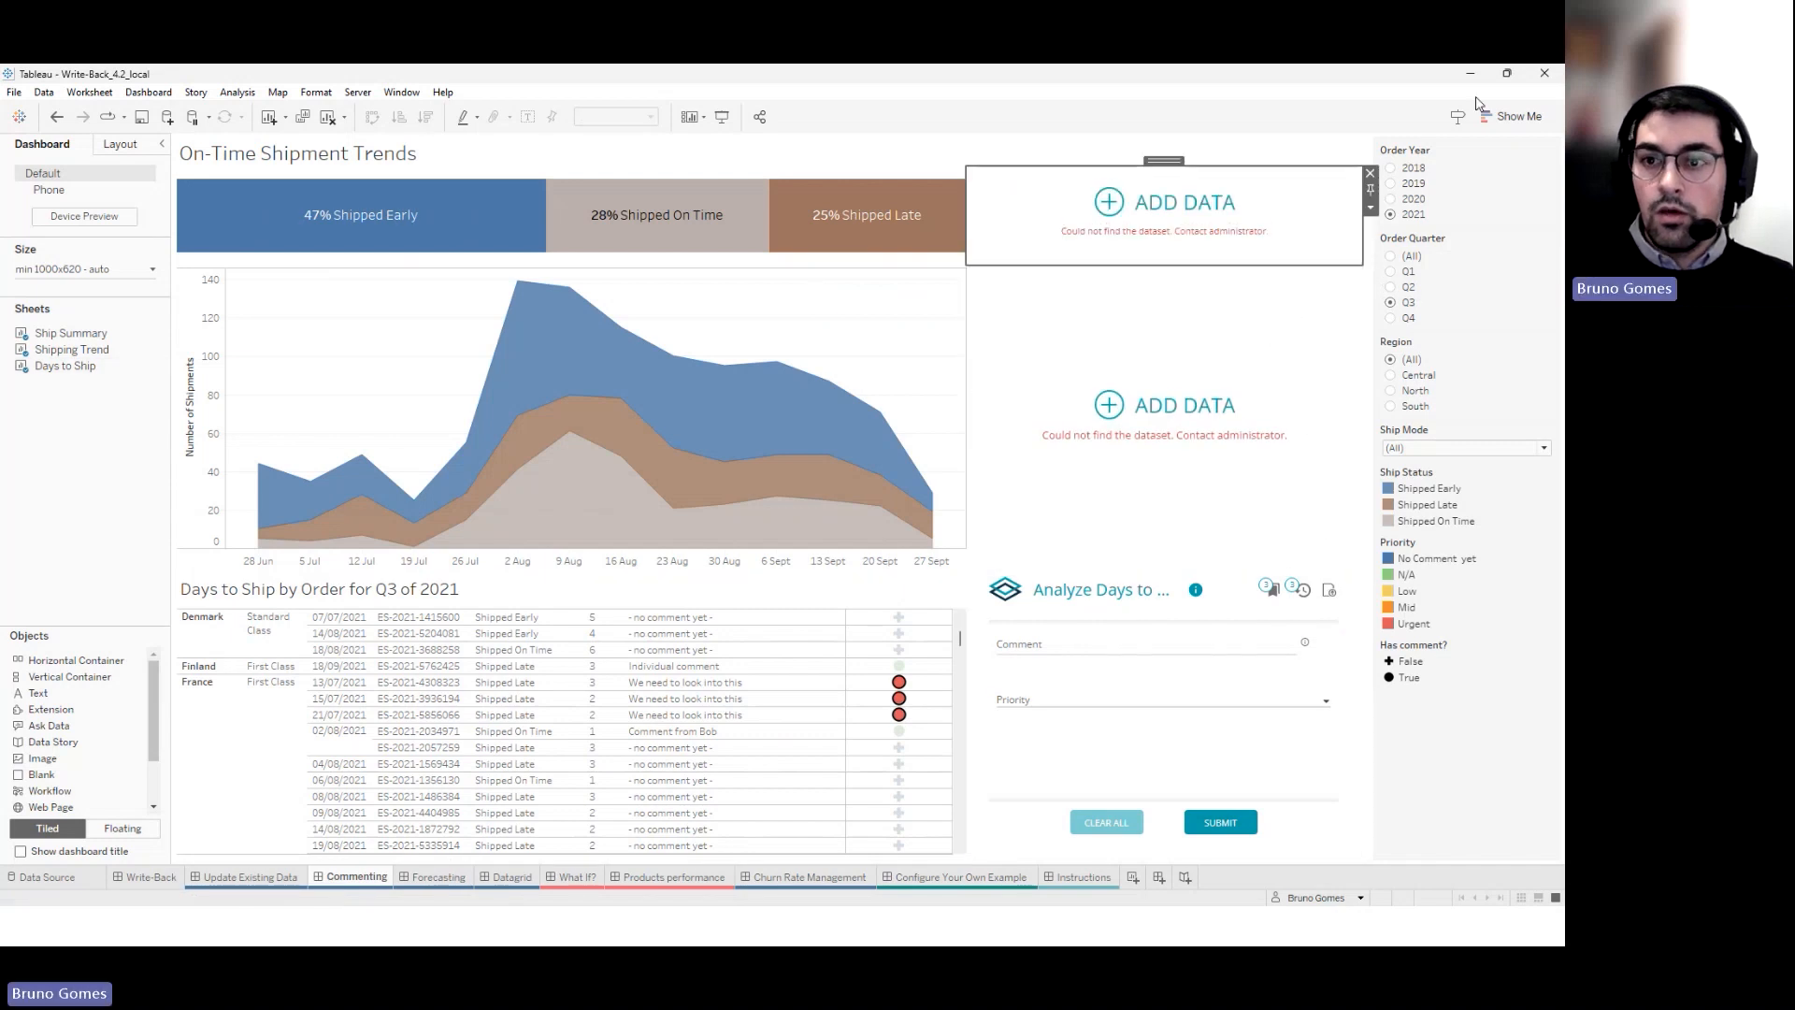
click(1138, 552)
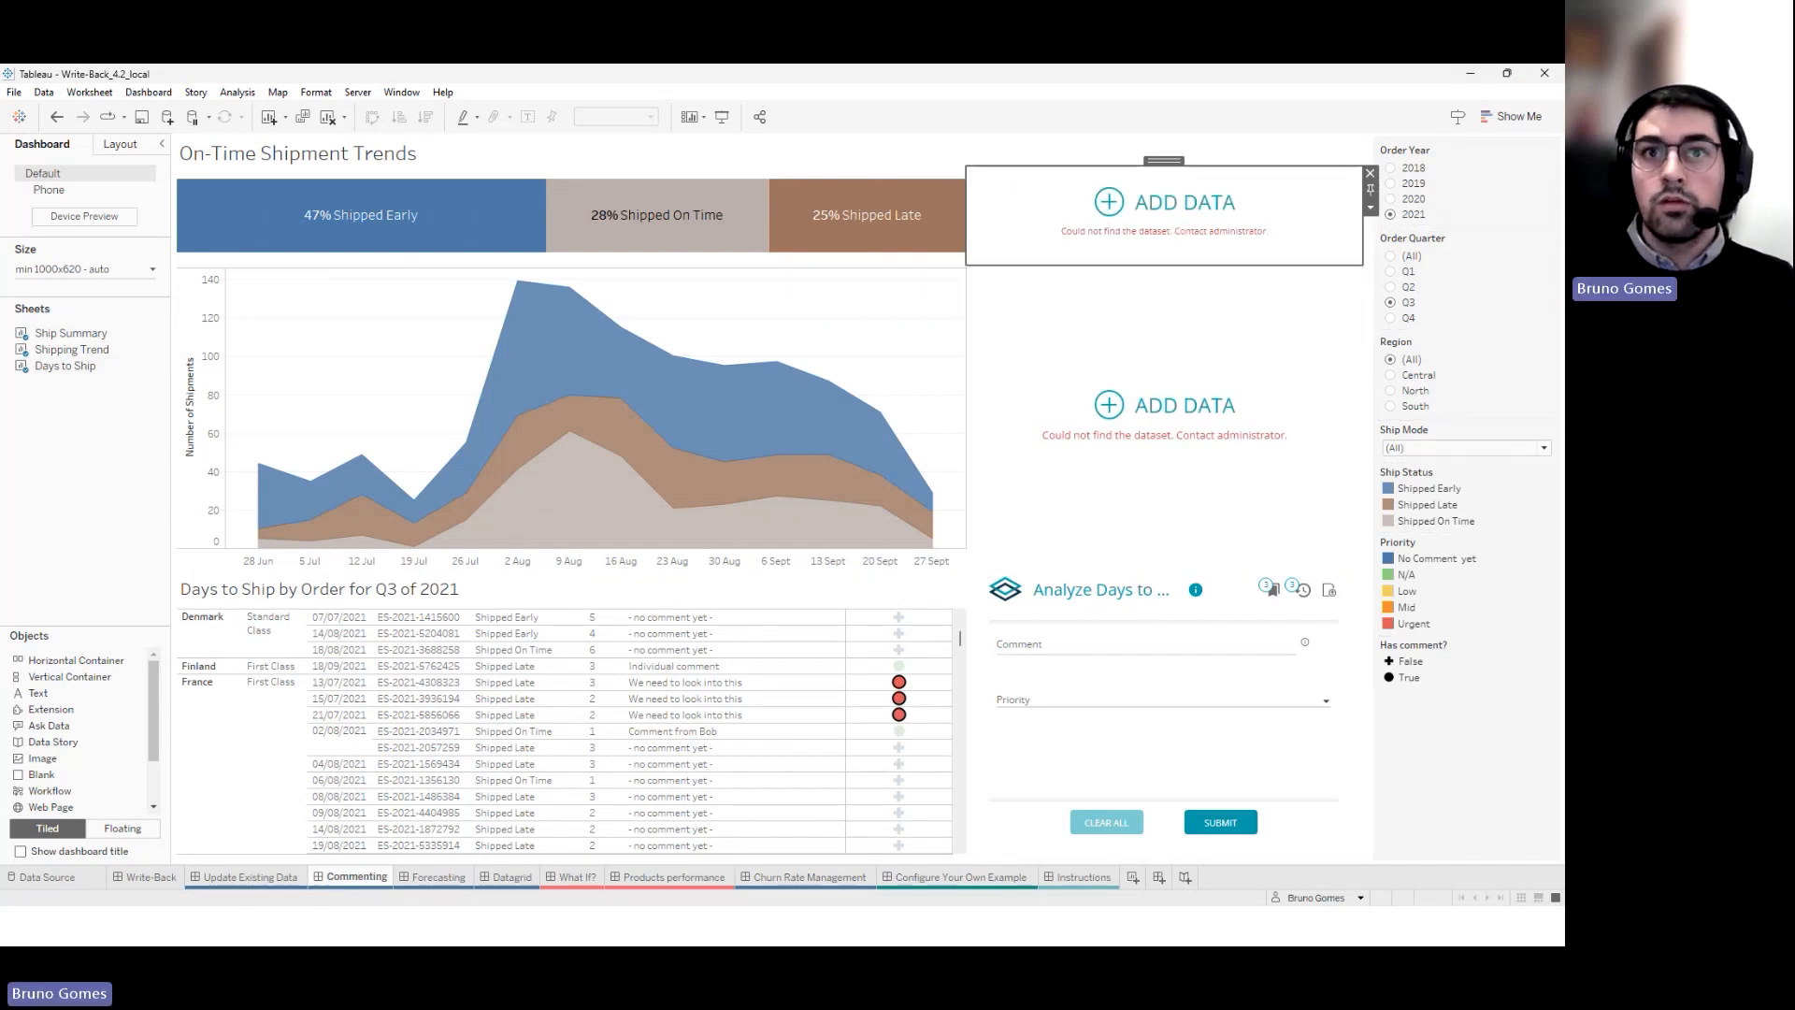
key(alt+Tab)
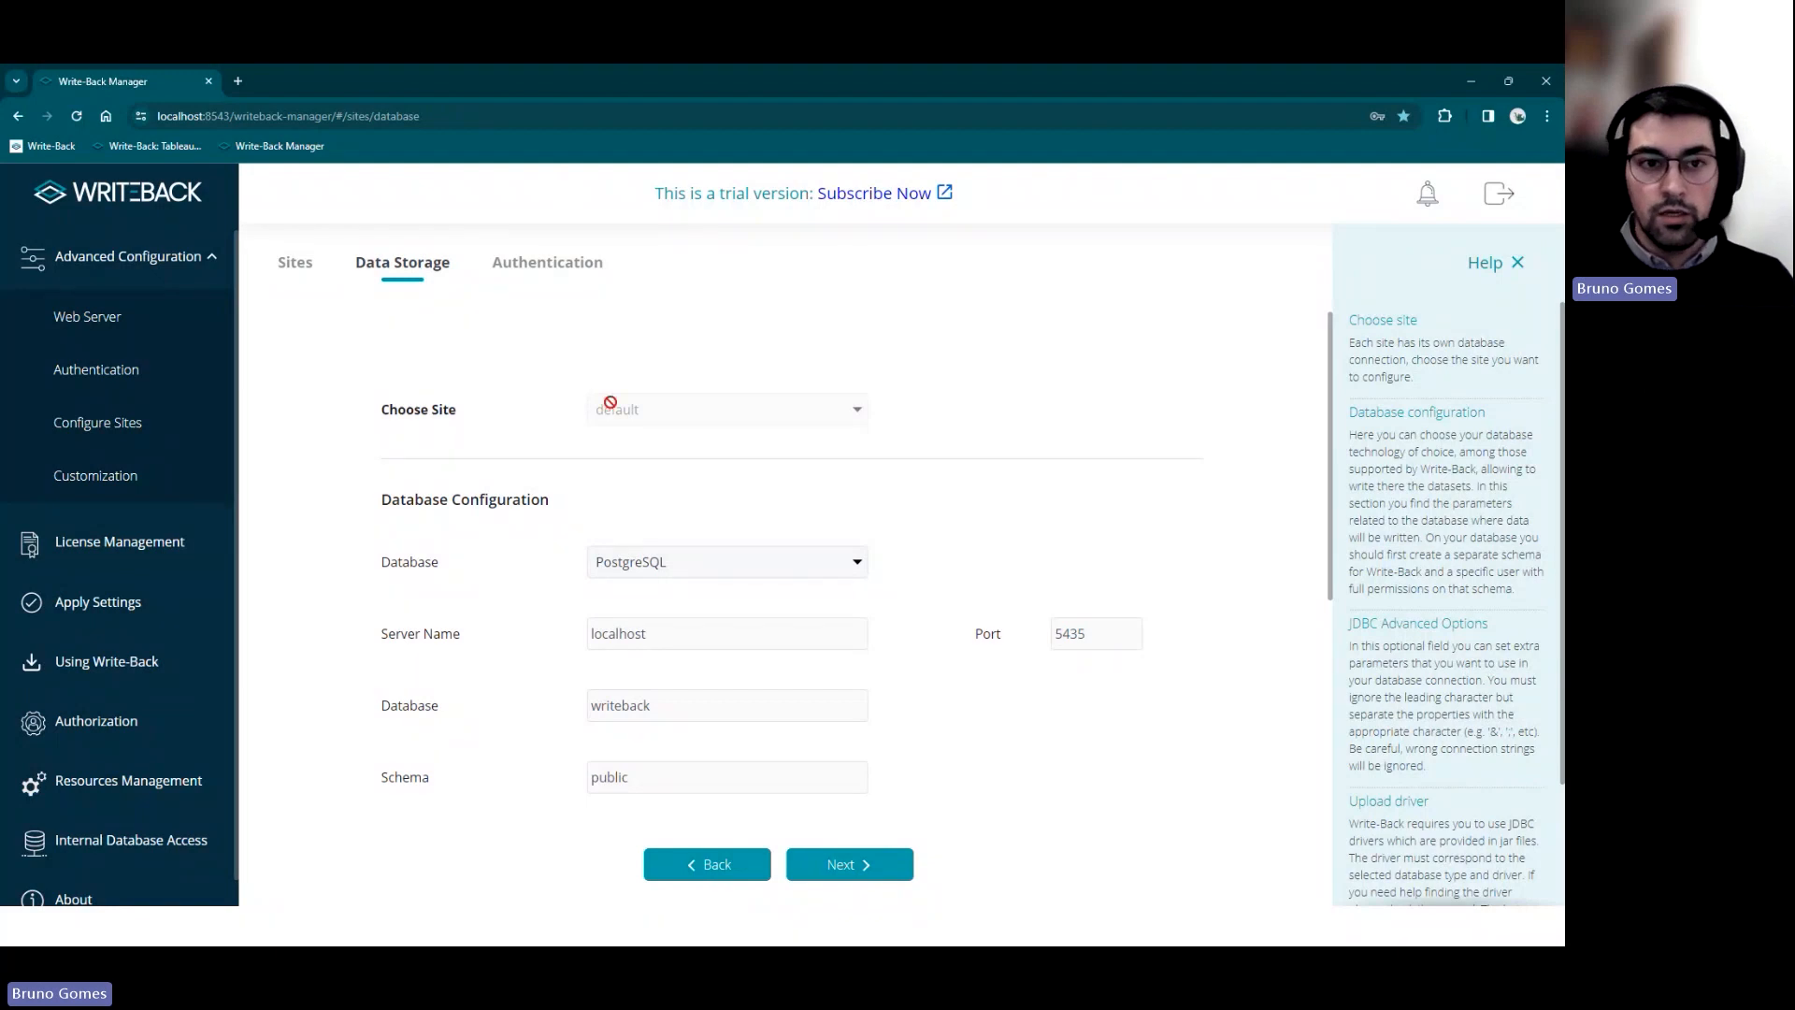
Remove the InMemory authentication method and save SAML as the authentication method instead
click(186, 338)
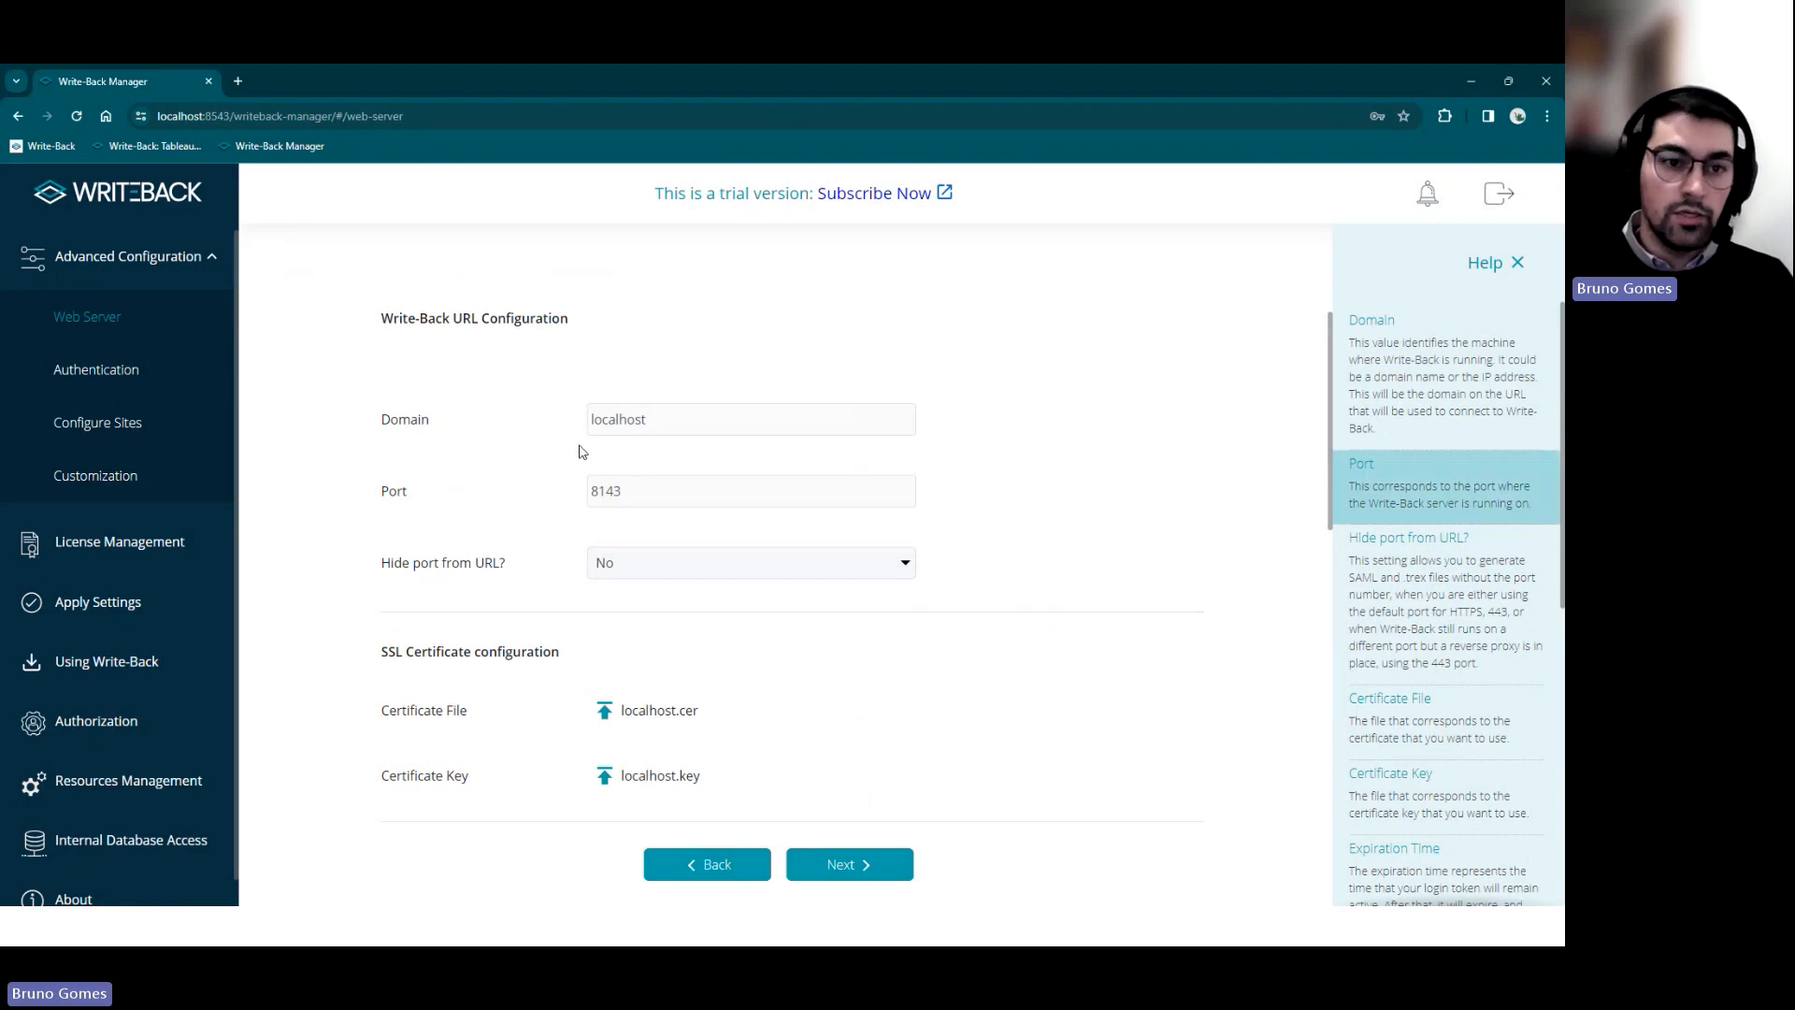
click(187, 374)
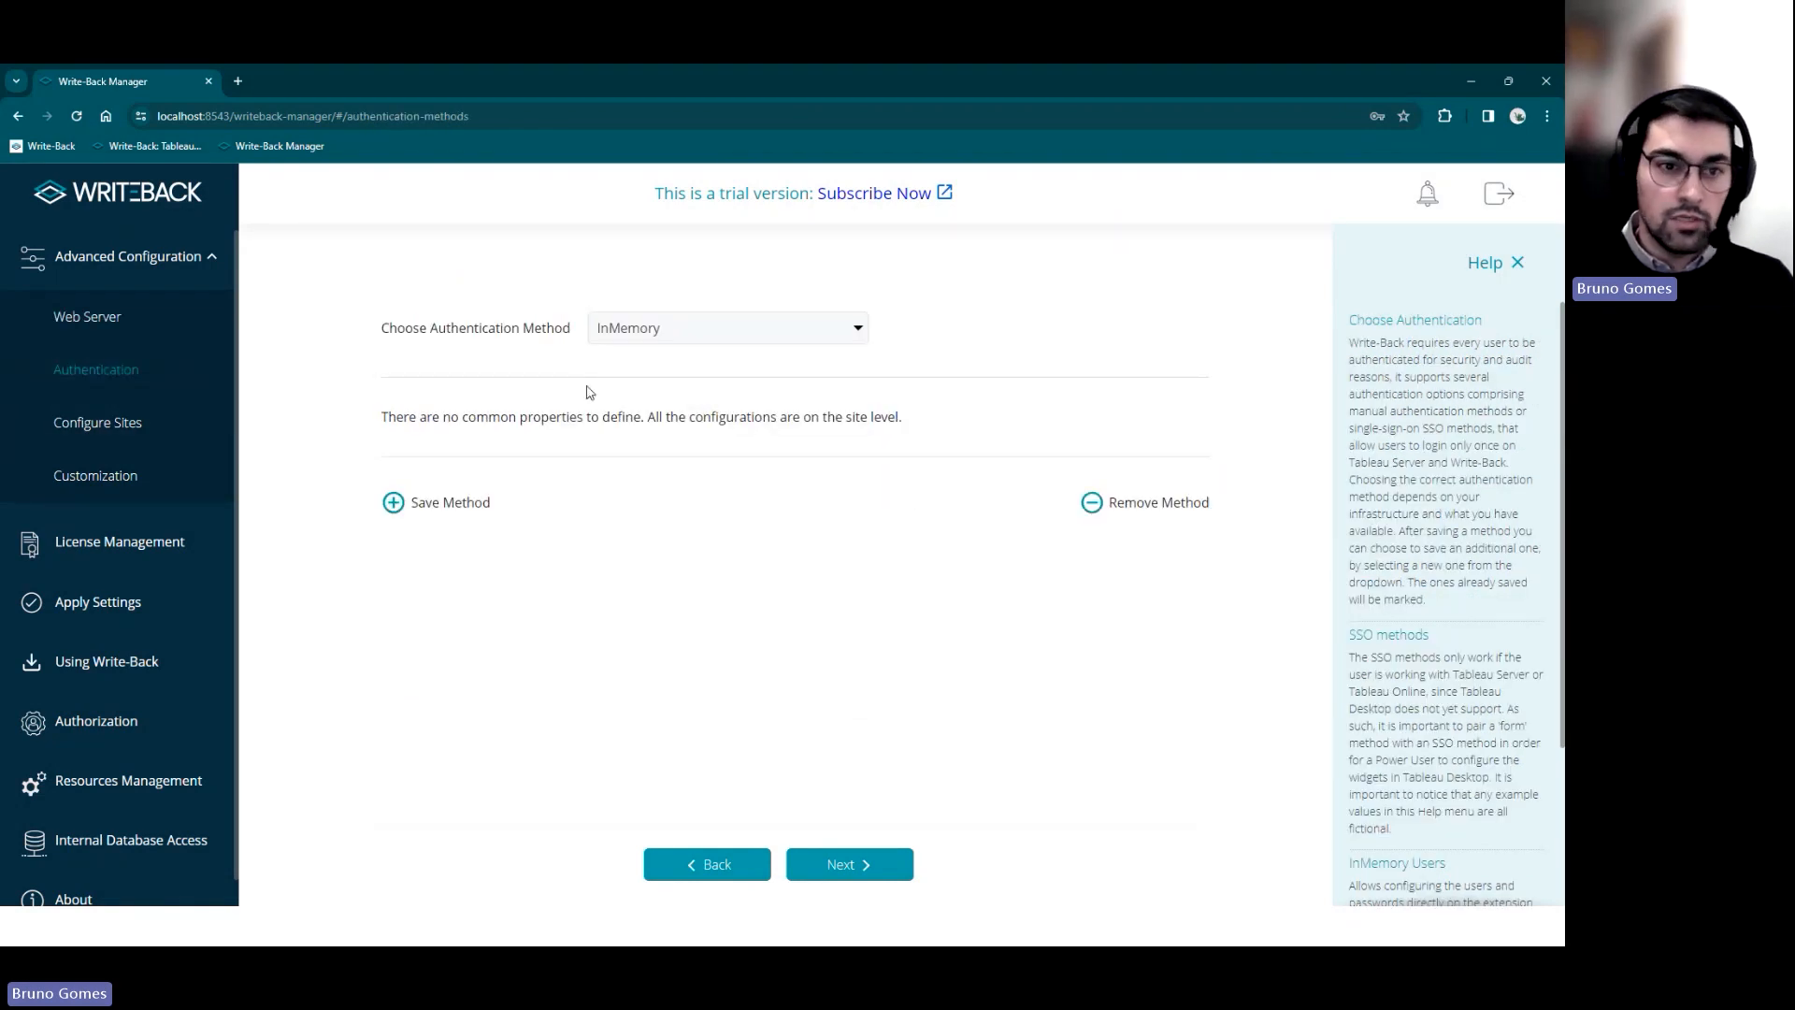
click(1186, 512)
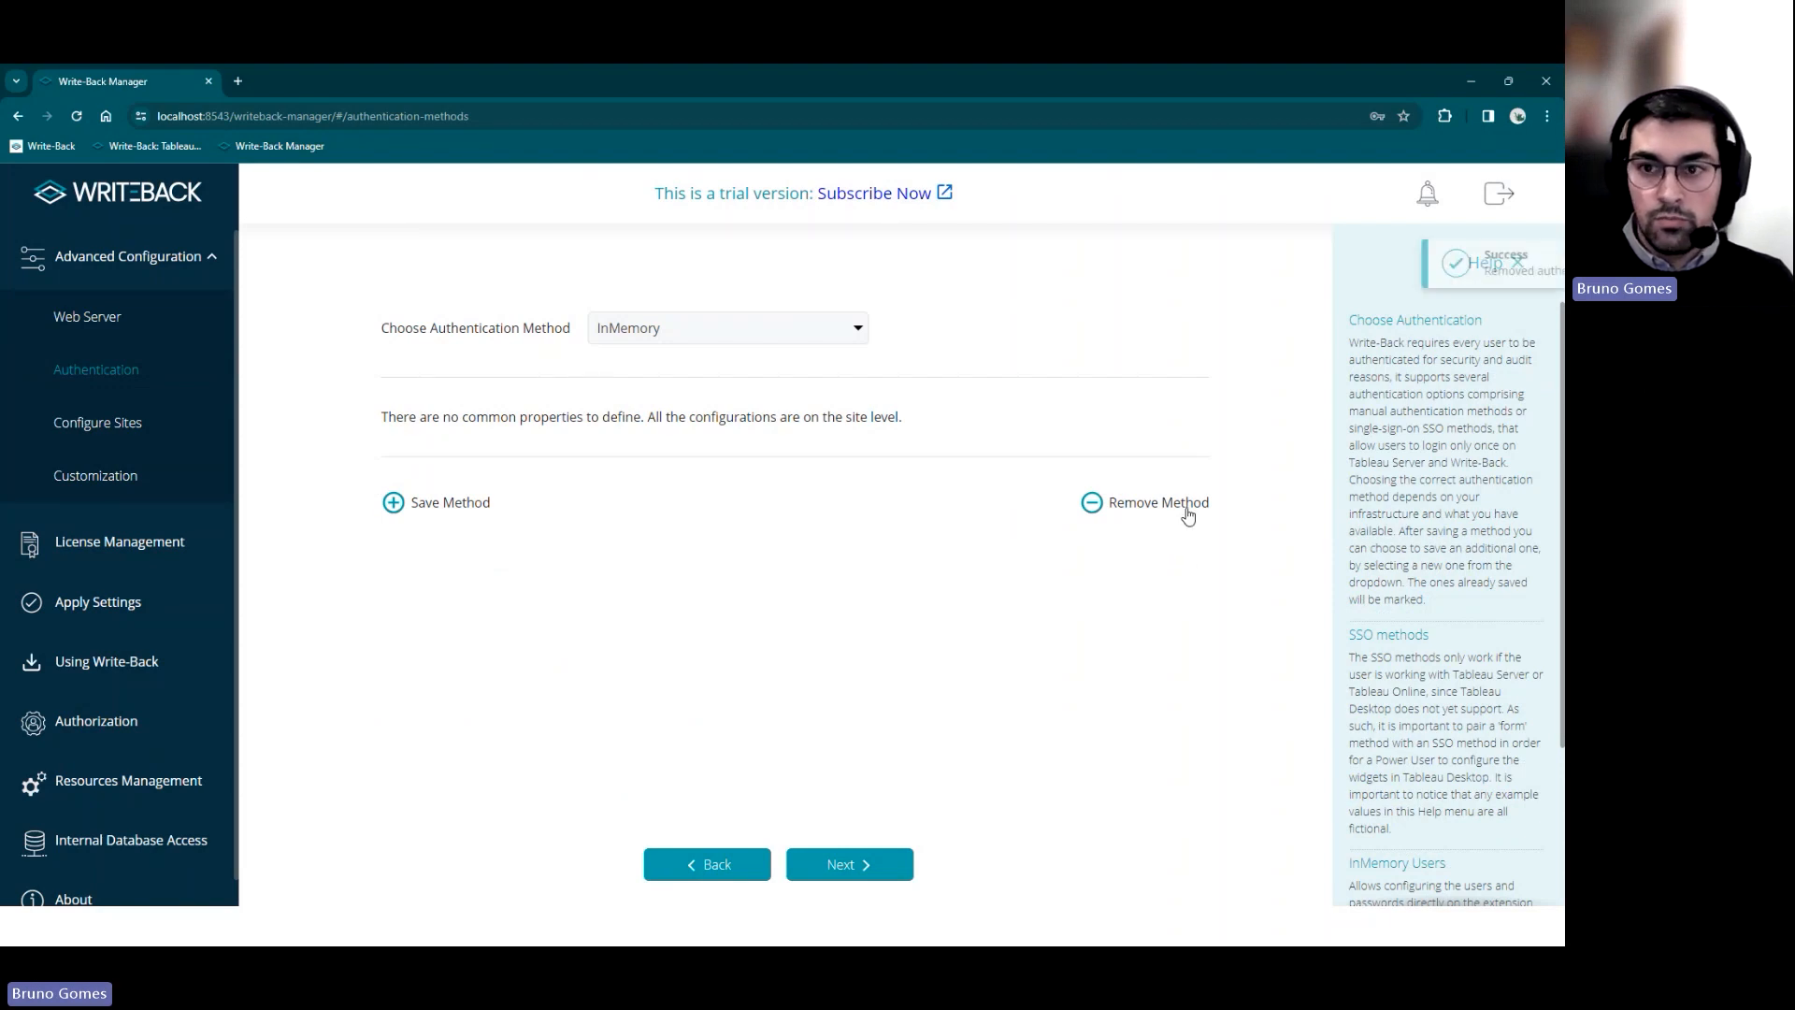
click(654, 329)
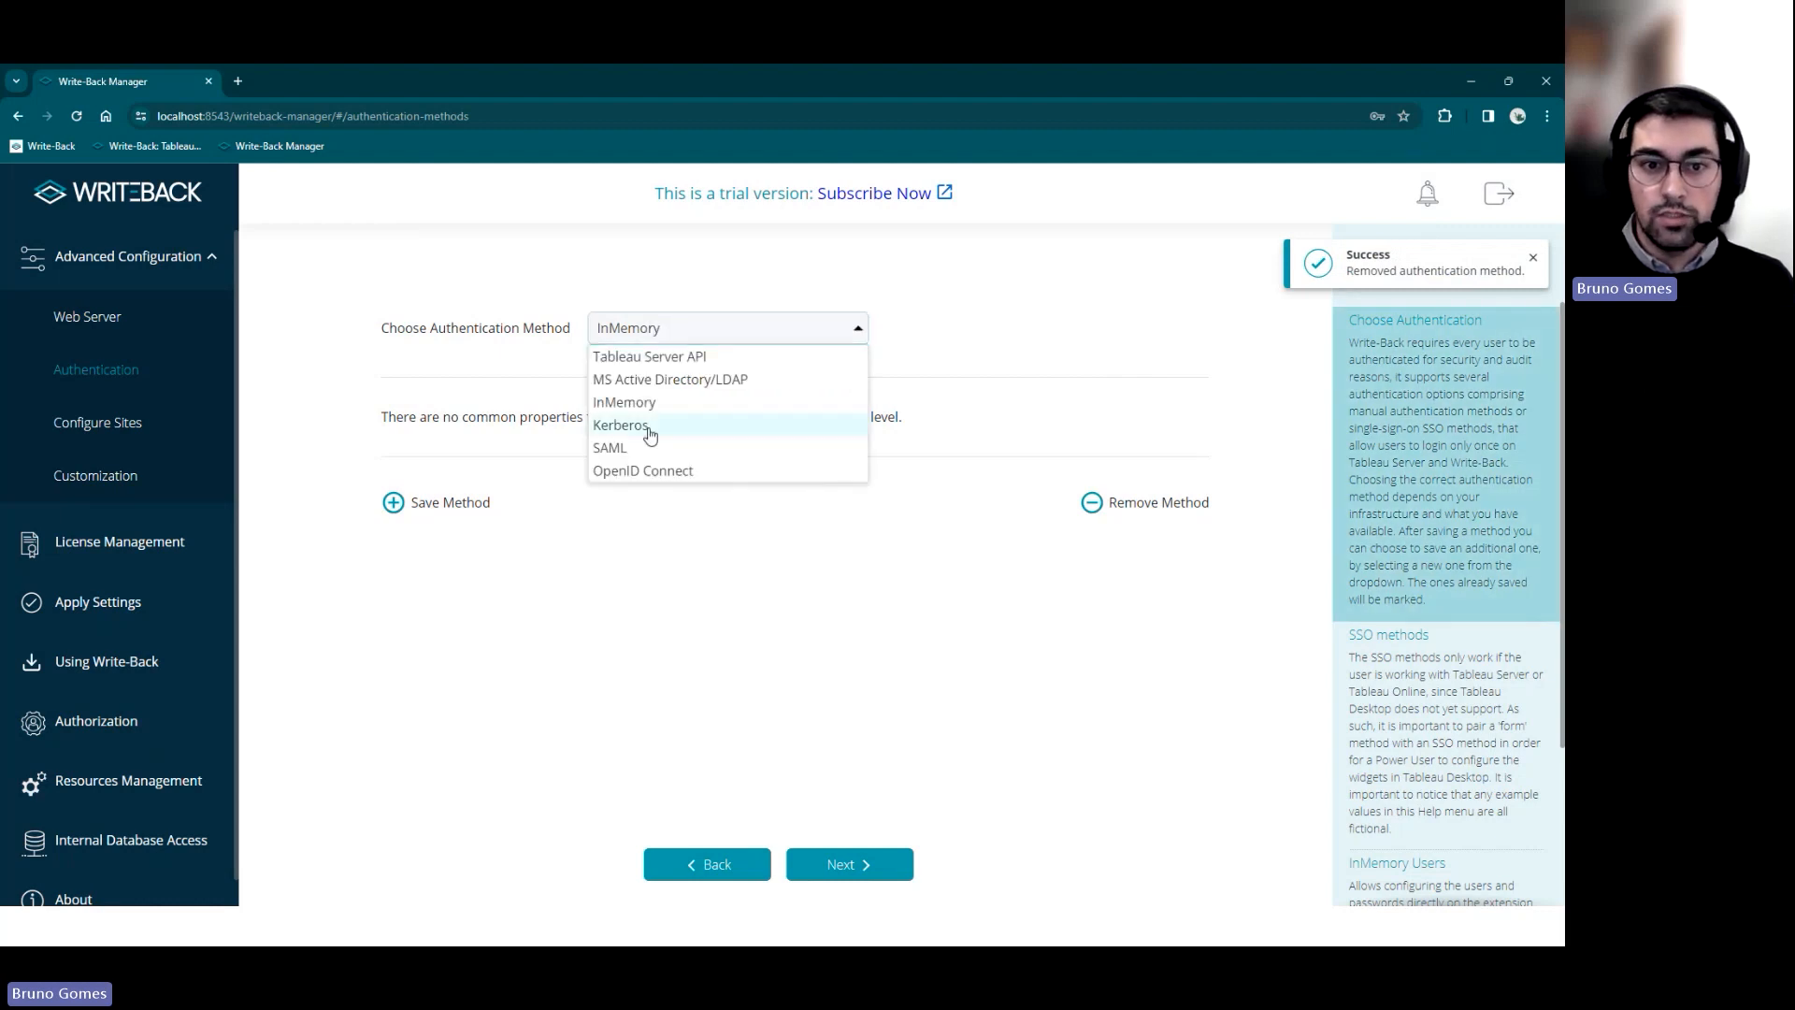
click(640, 451)
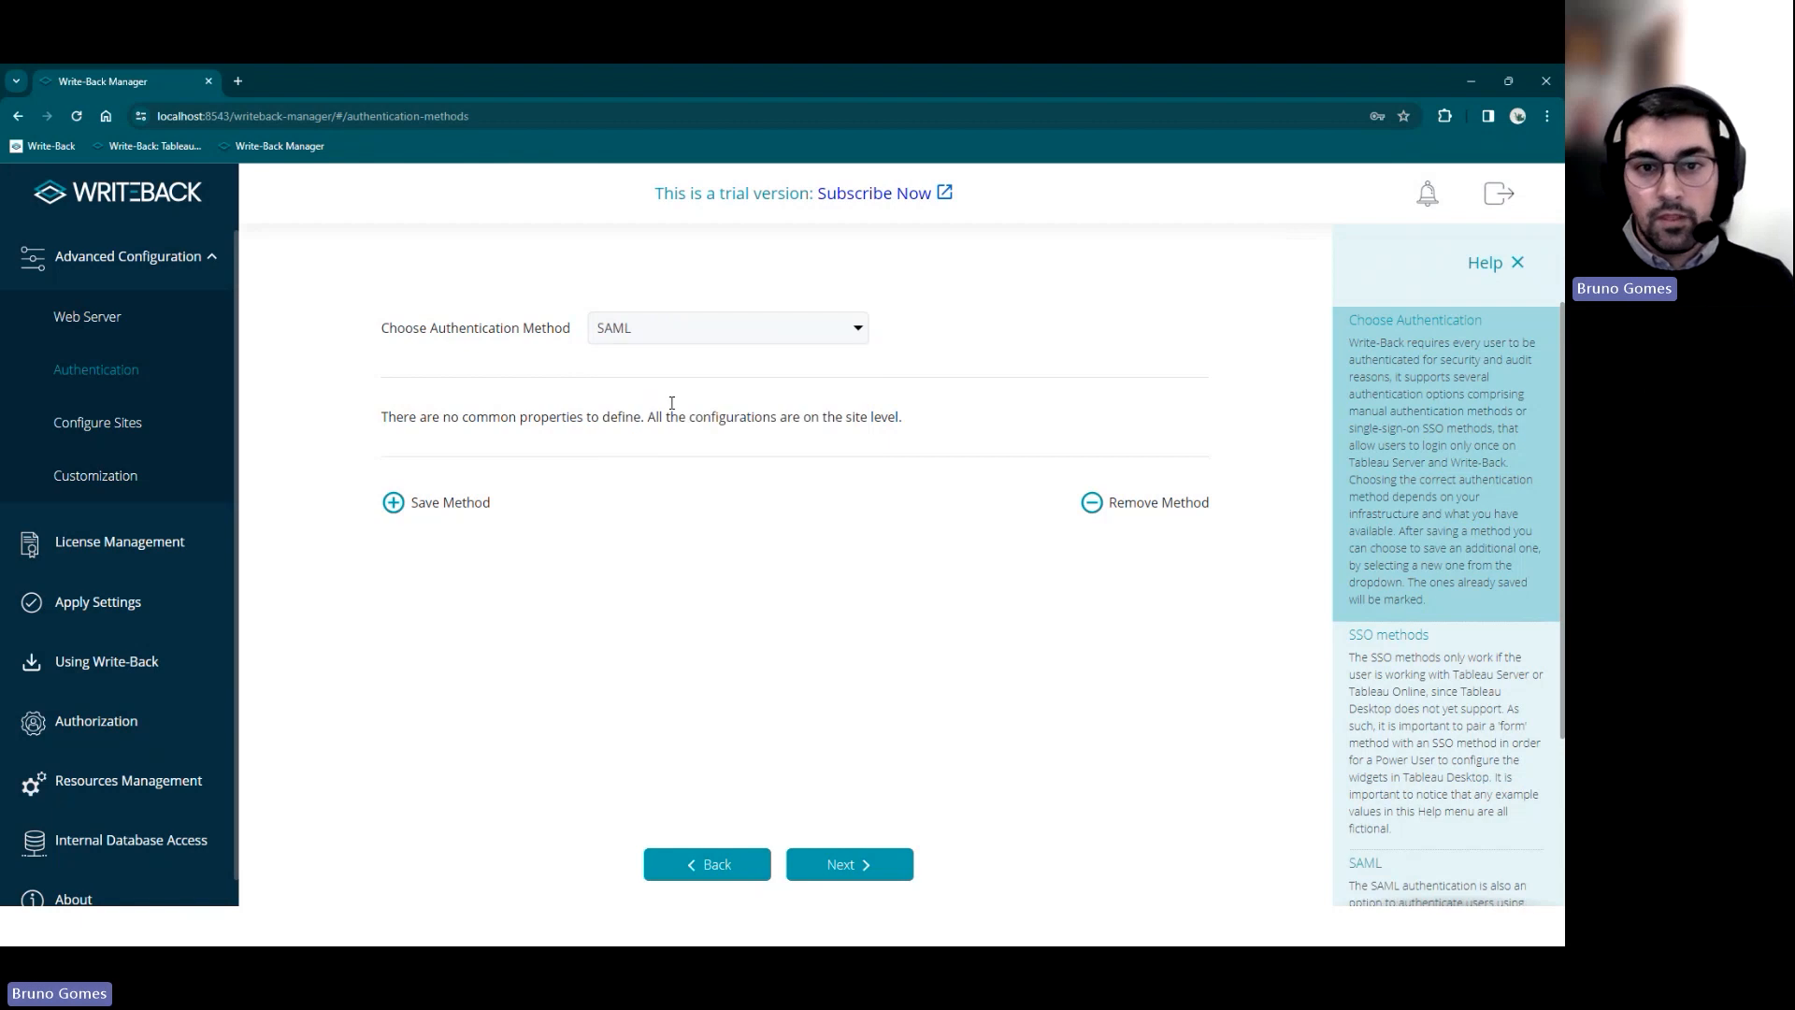
click(439, 501)
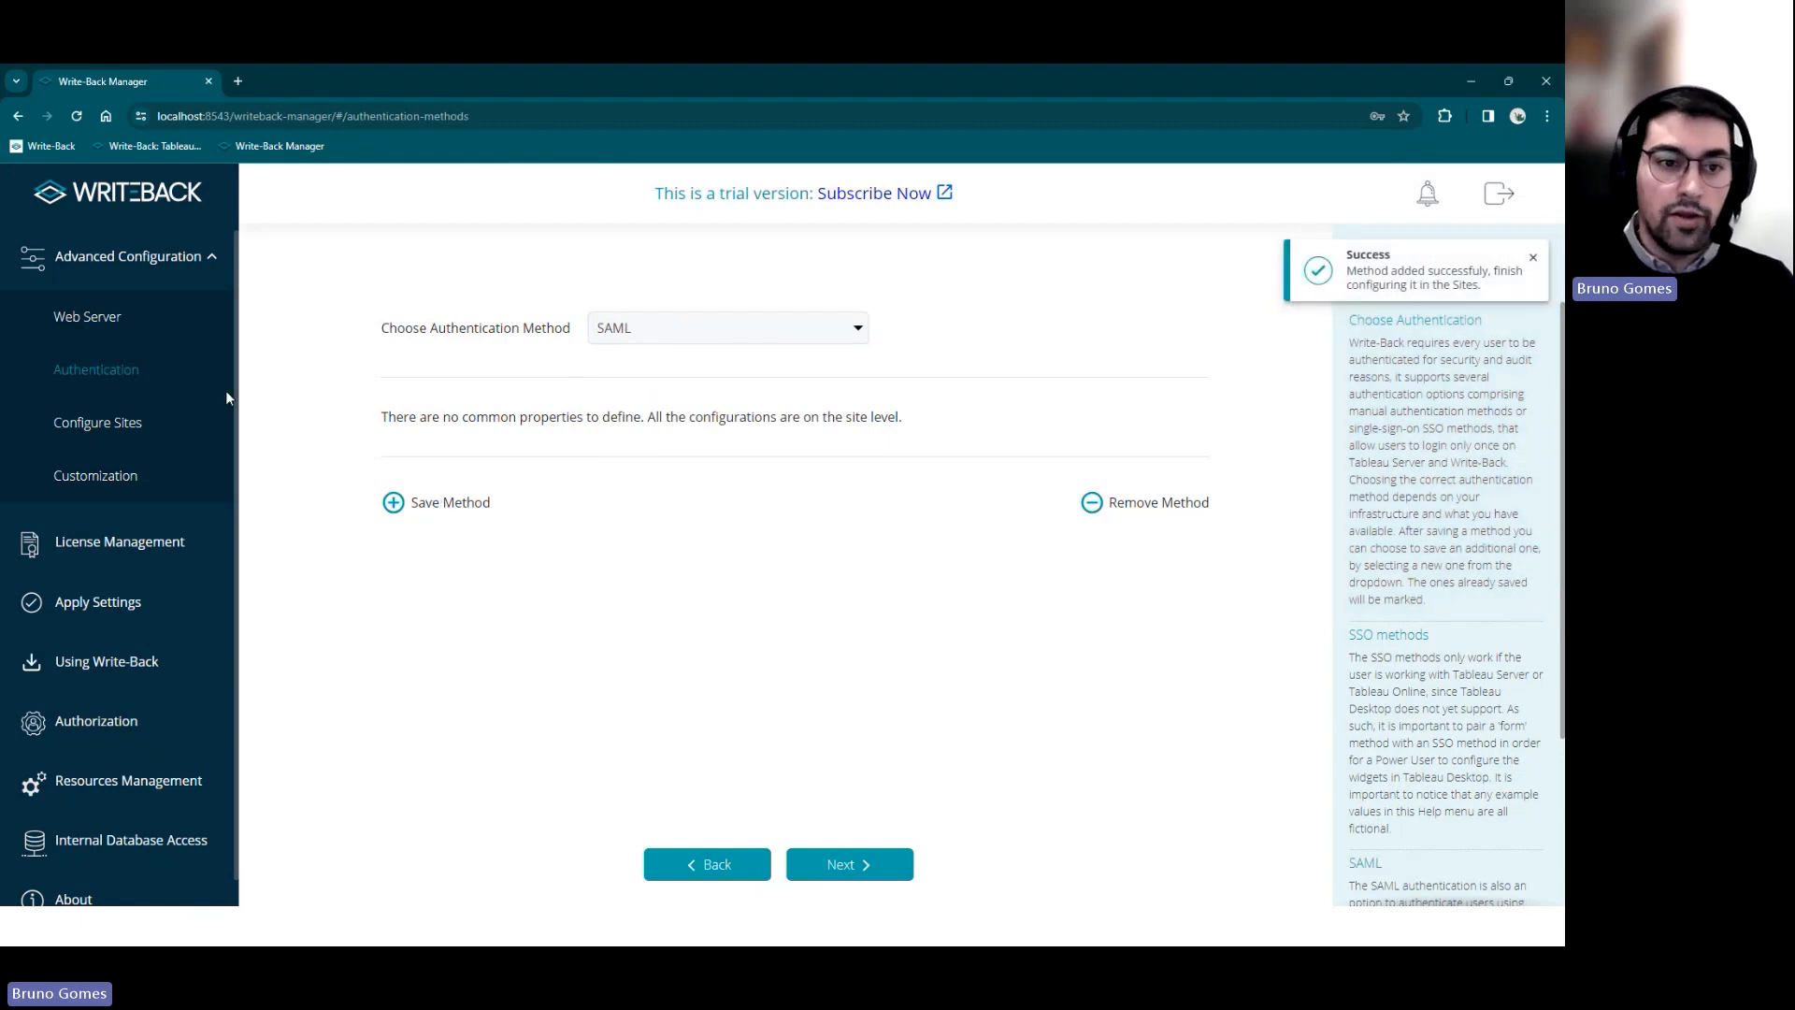
click(175, 420)
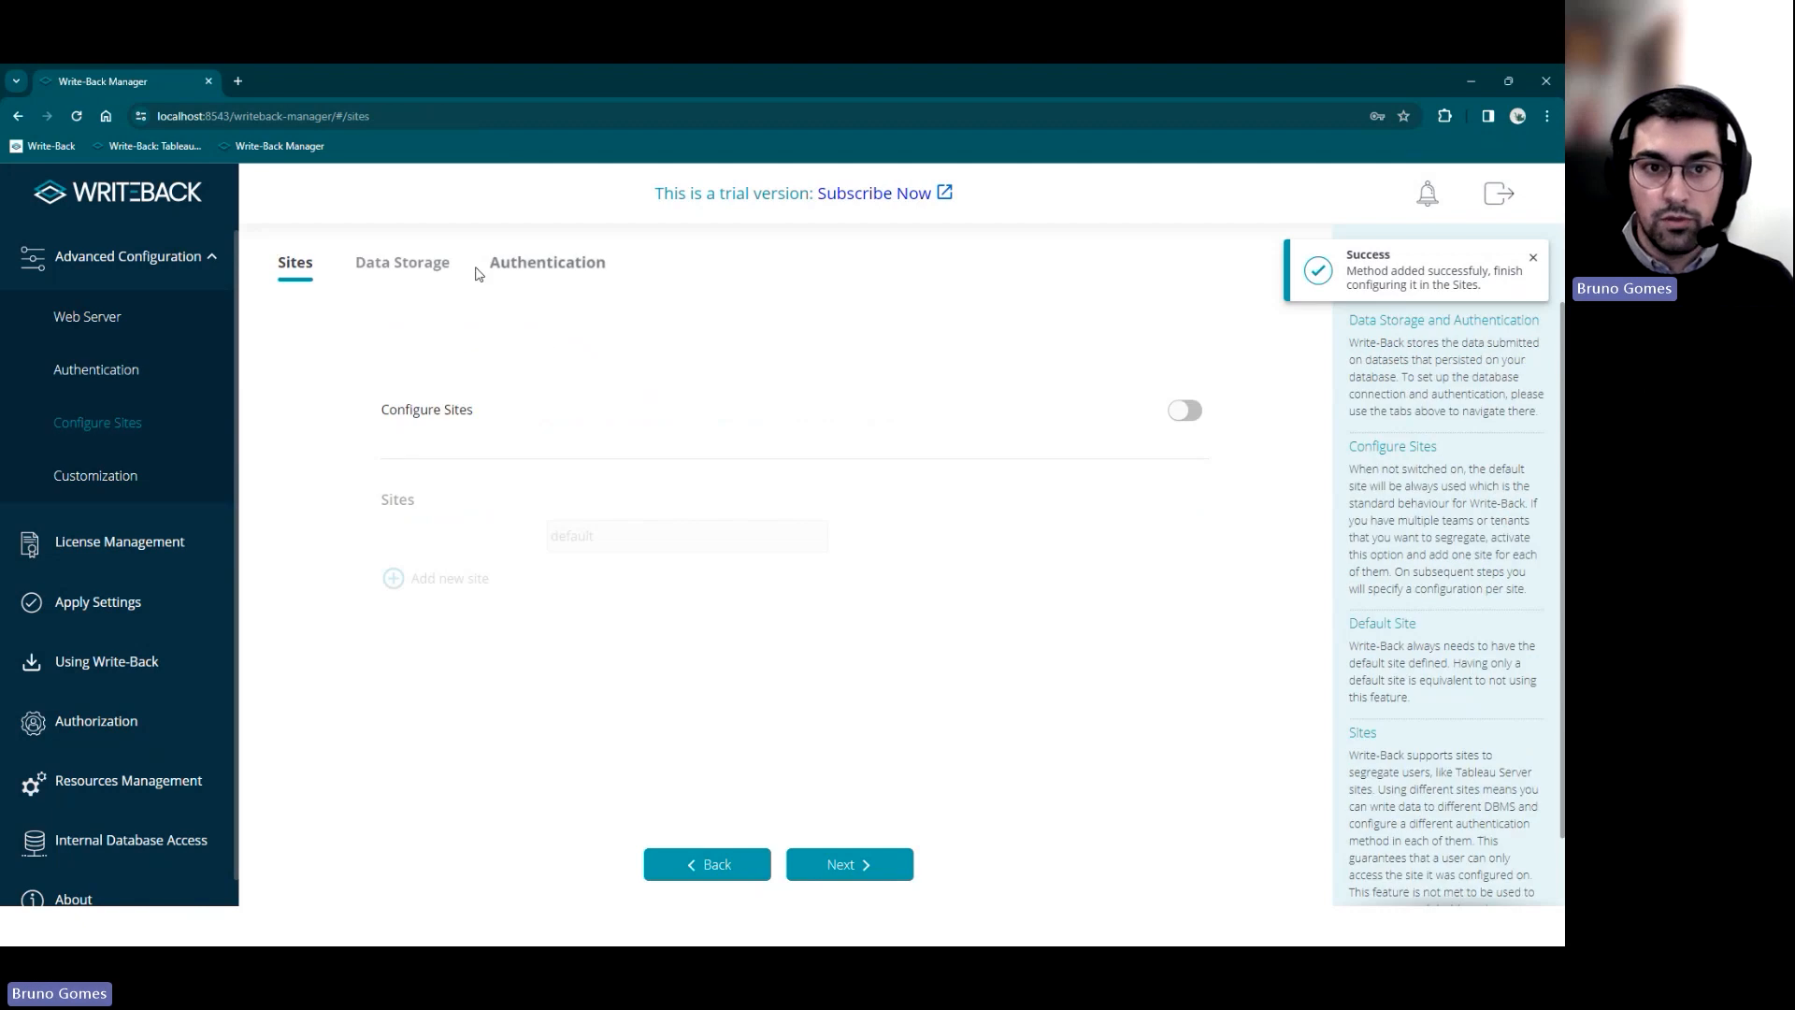
Confirm SAML is among the saved methods, then show the default site's SAML authentication properties
click(542, 268)
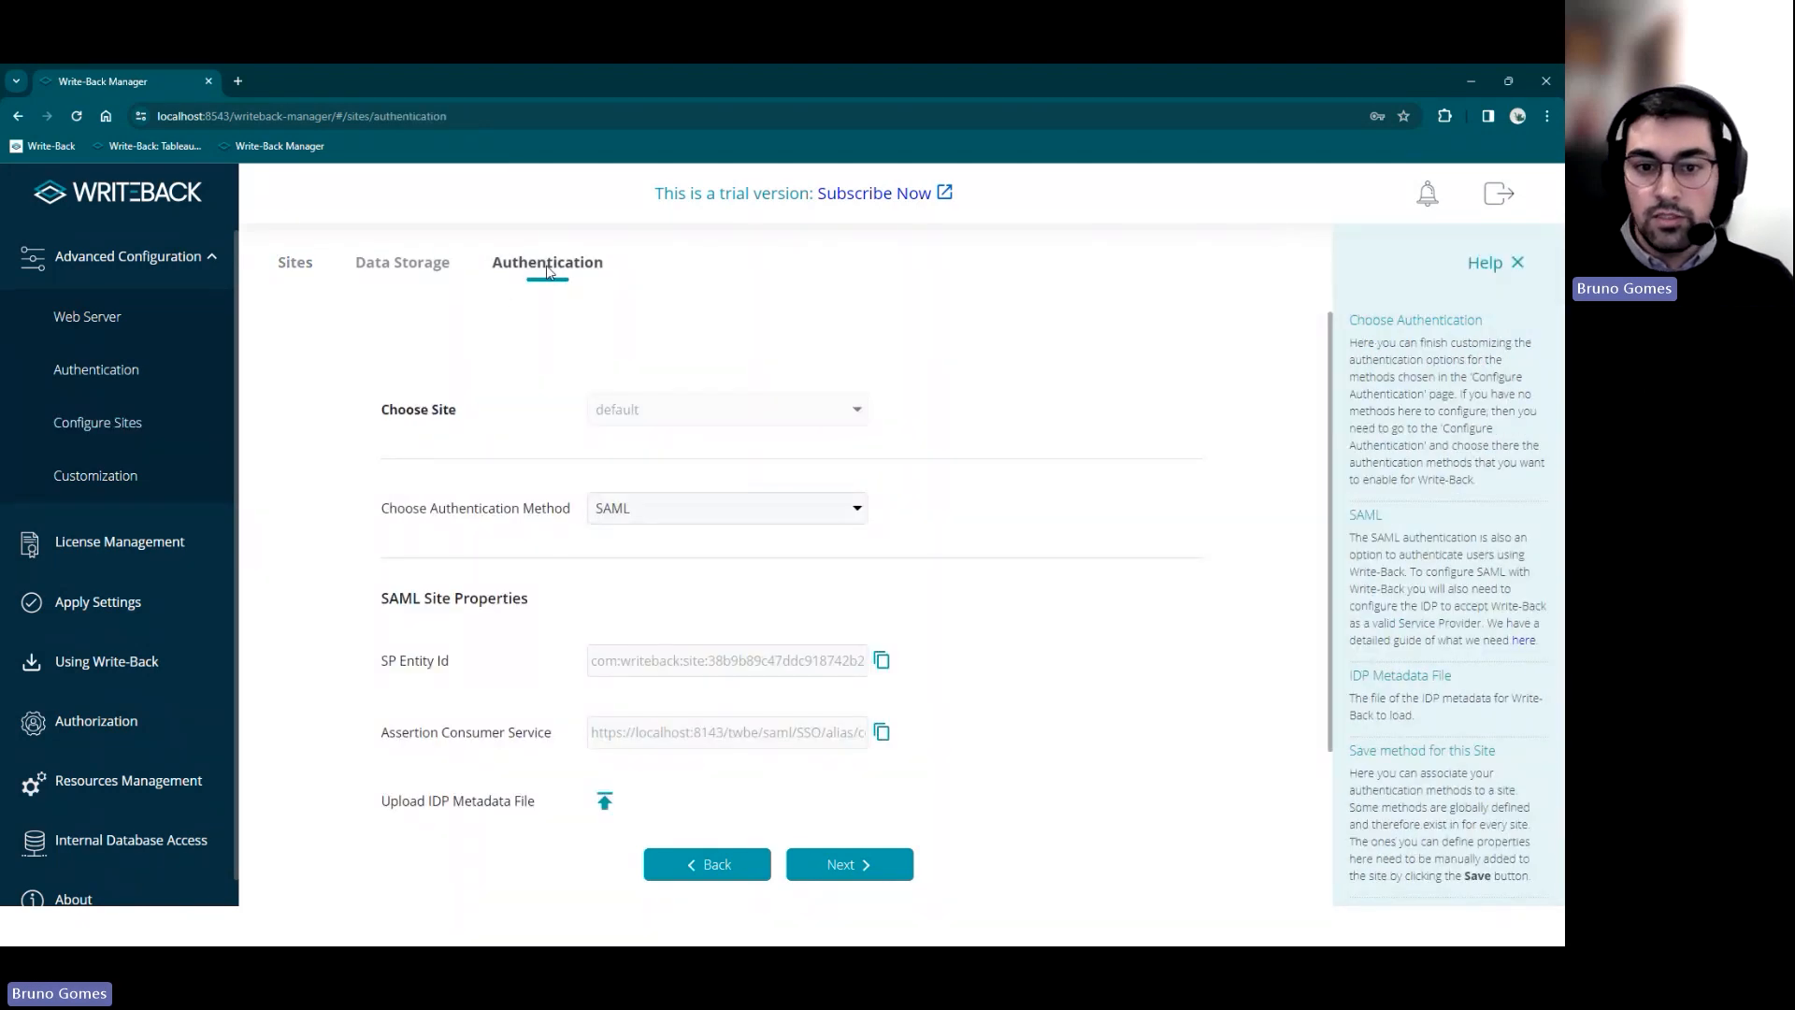
click(146, 372)
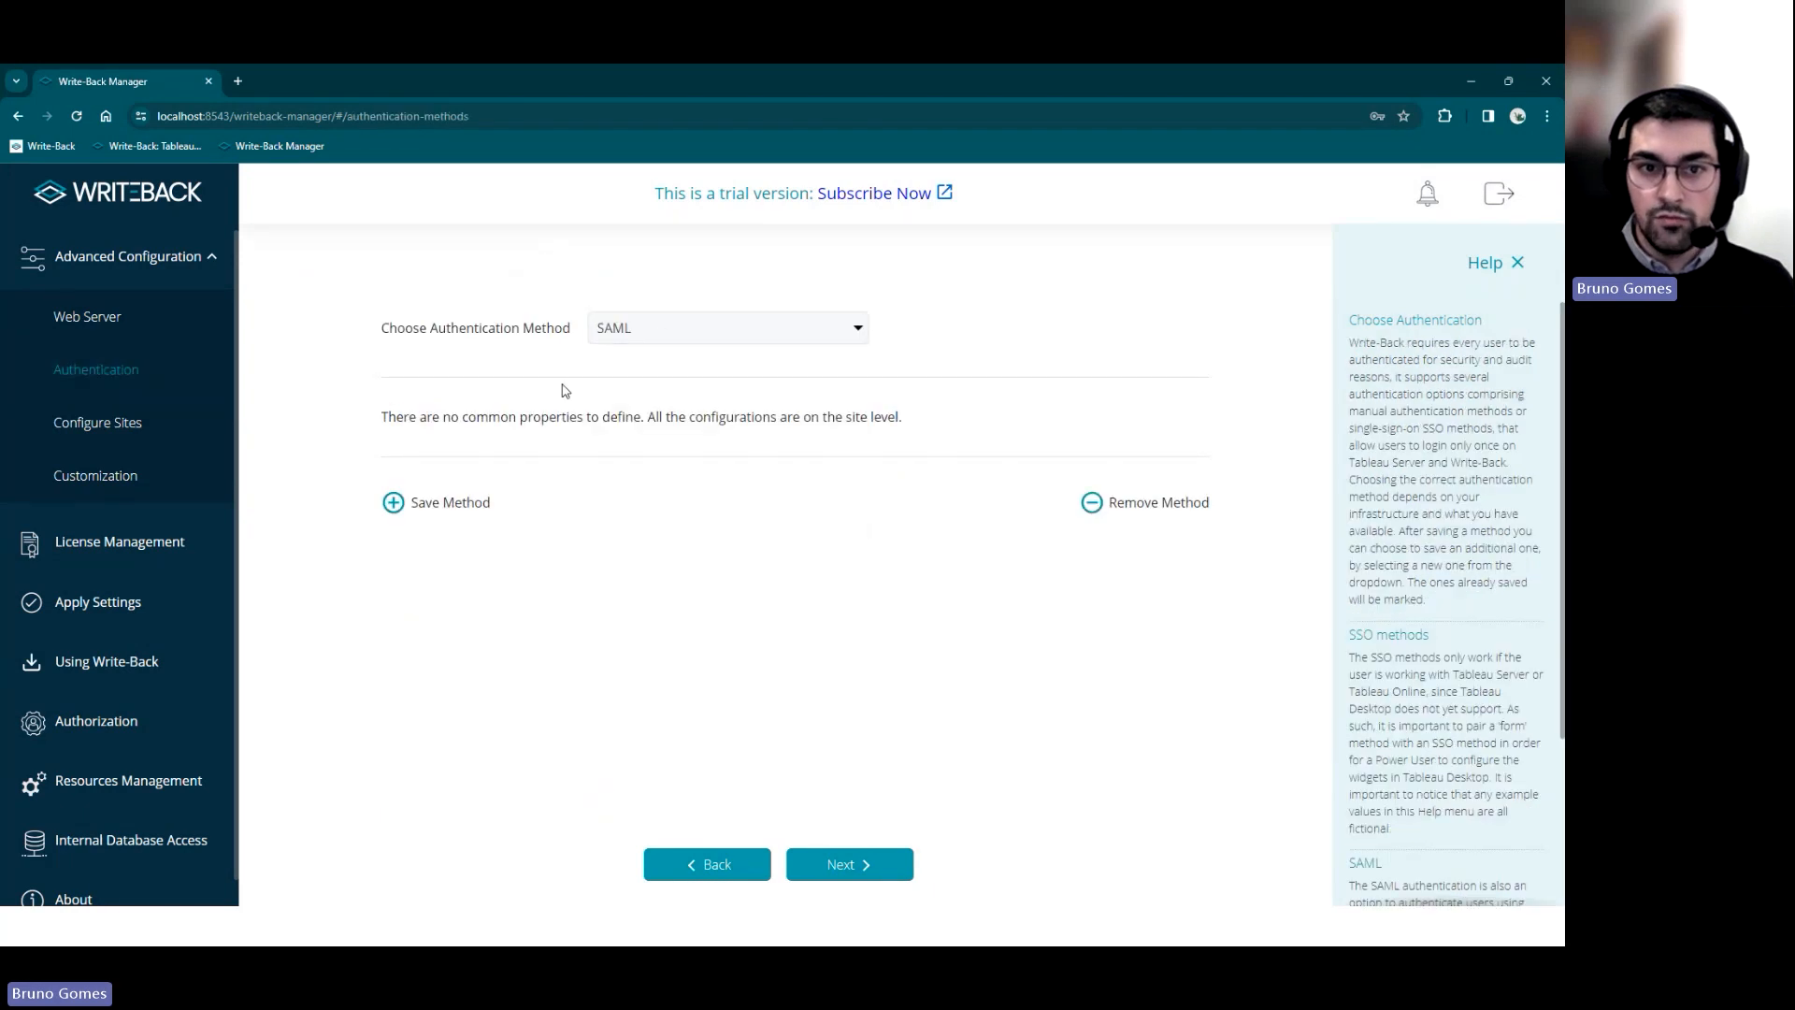
click(663, 338)
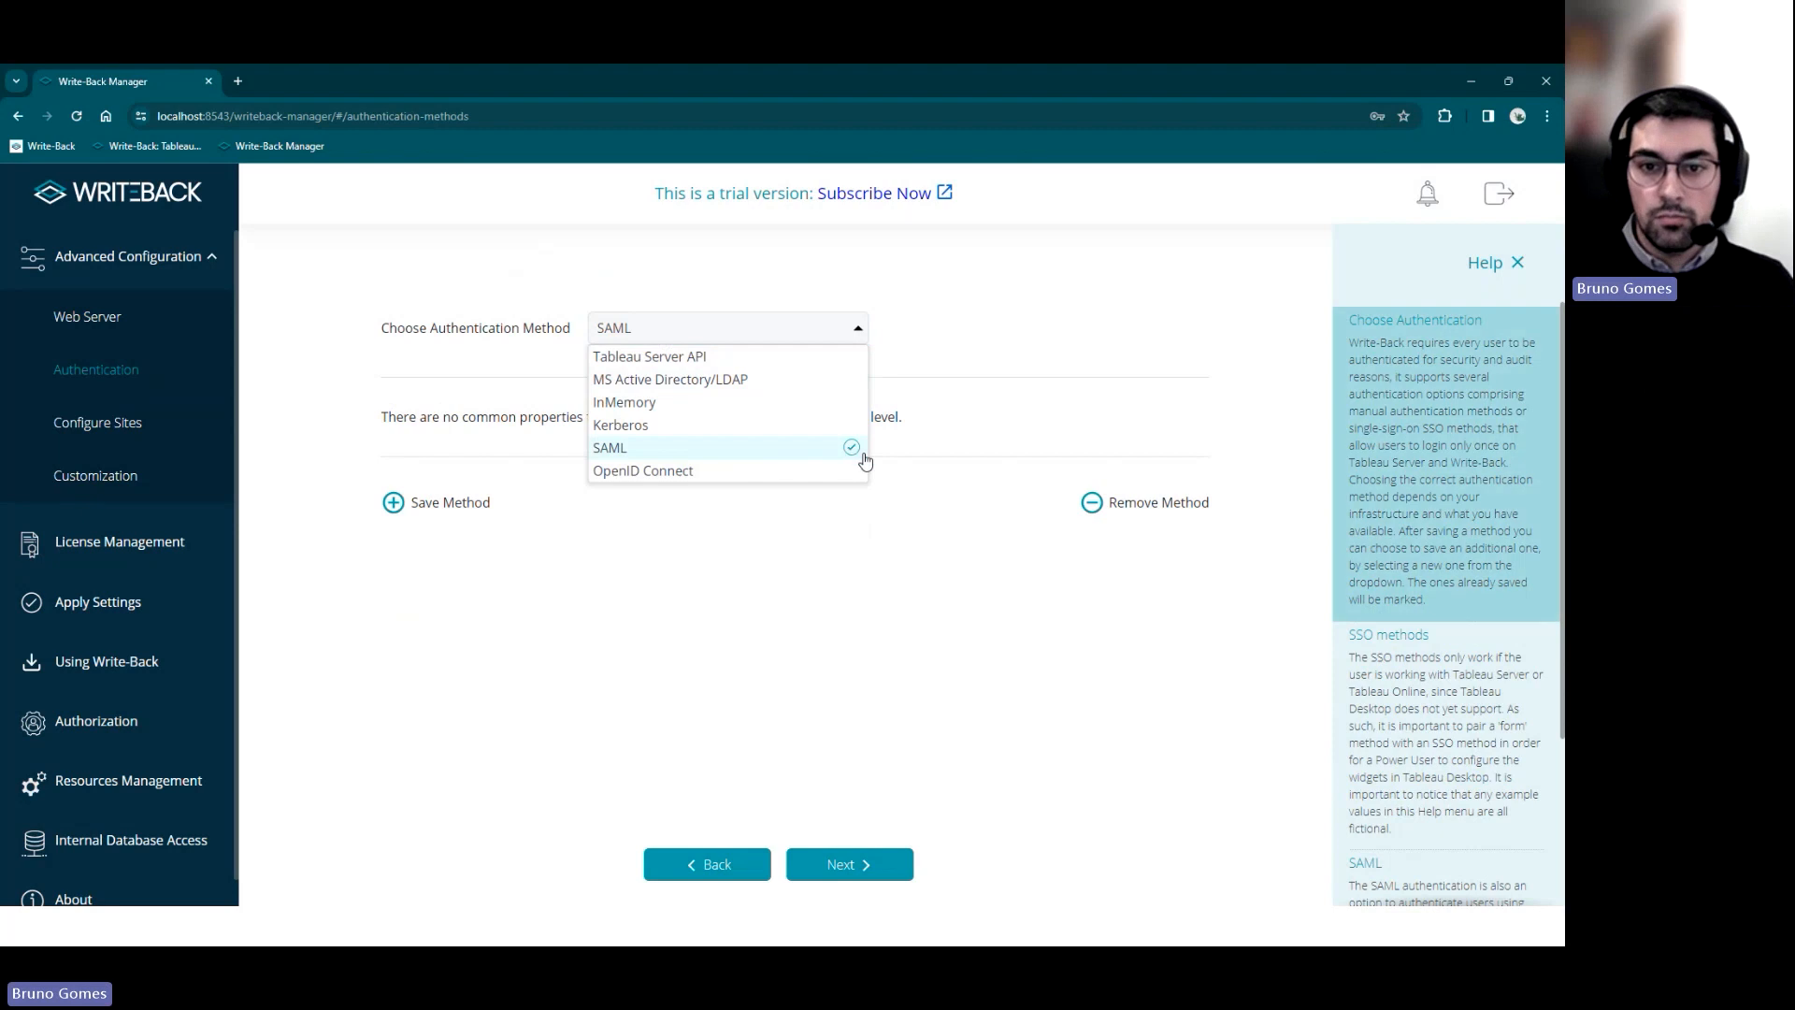
click(196, 429)
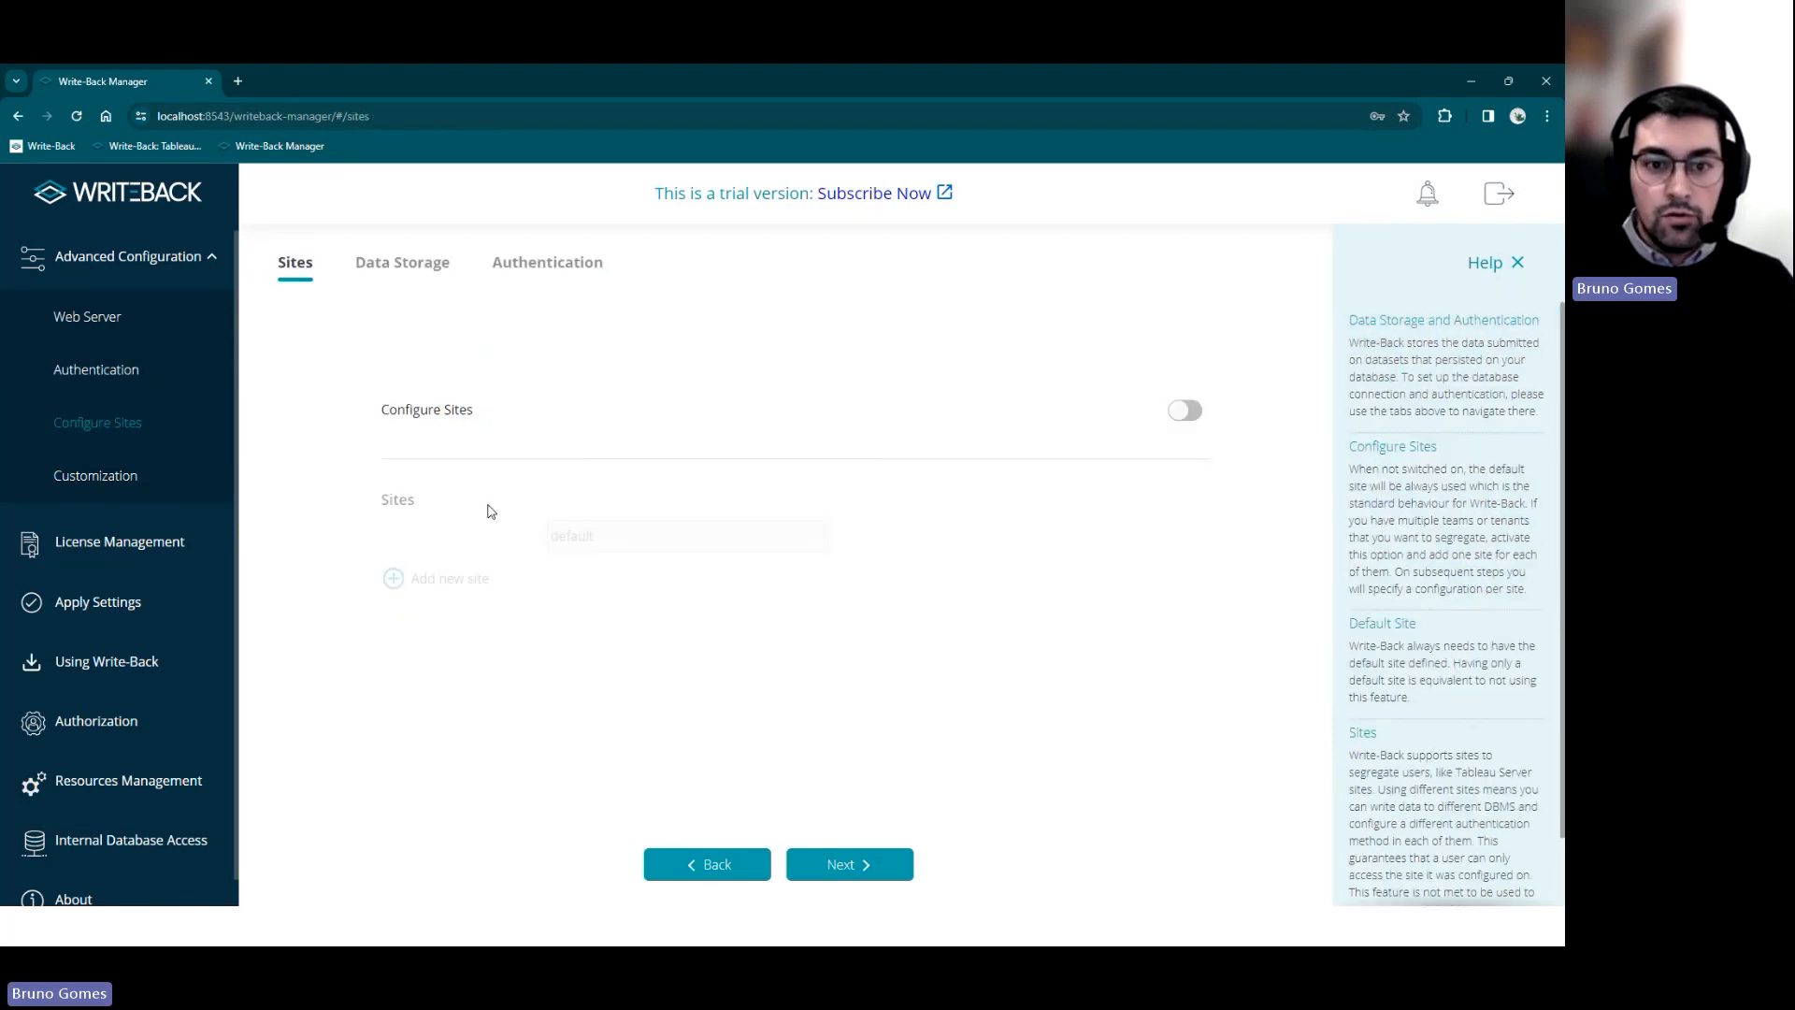
click(529, 269)
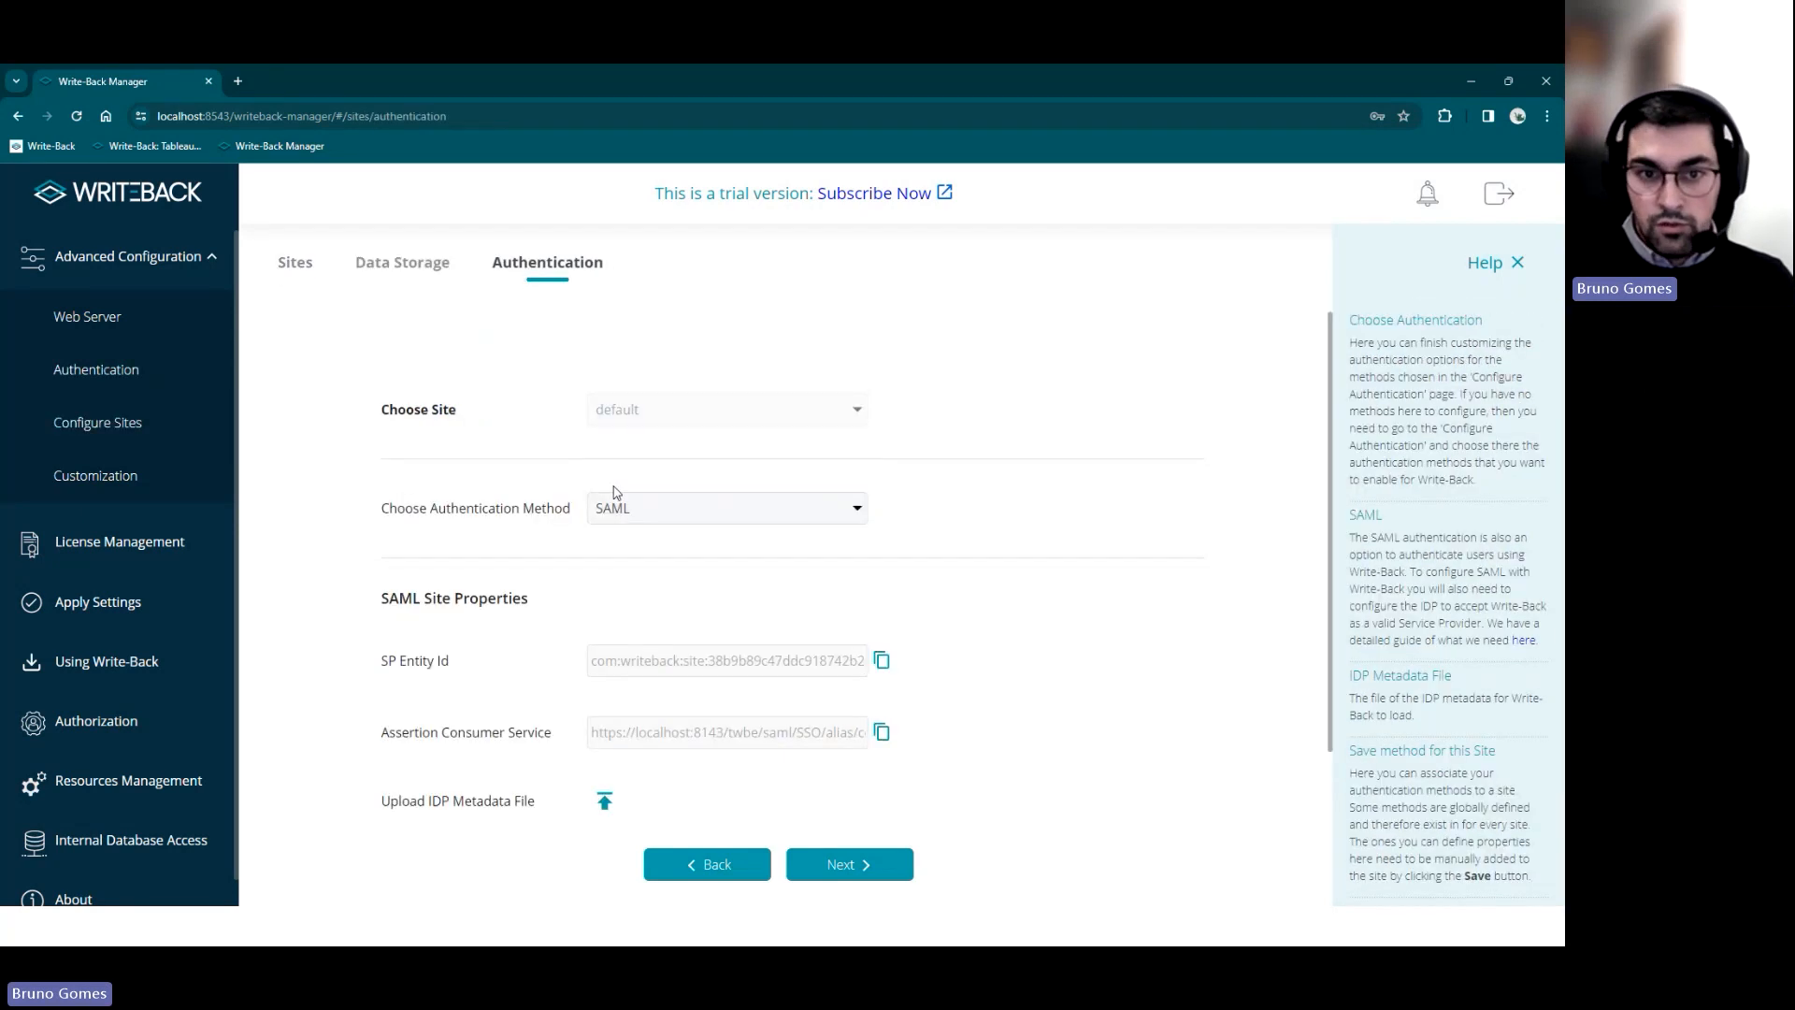
scroll(789, 513, down, 1)
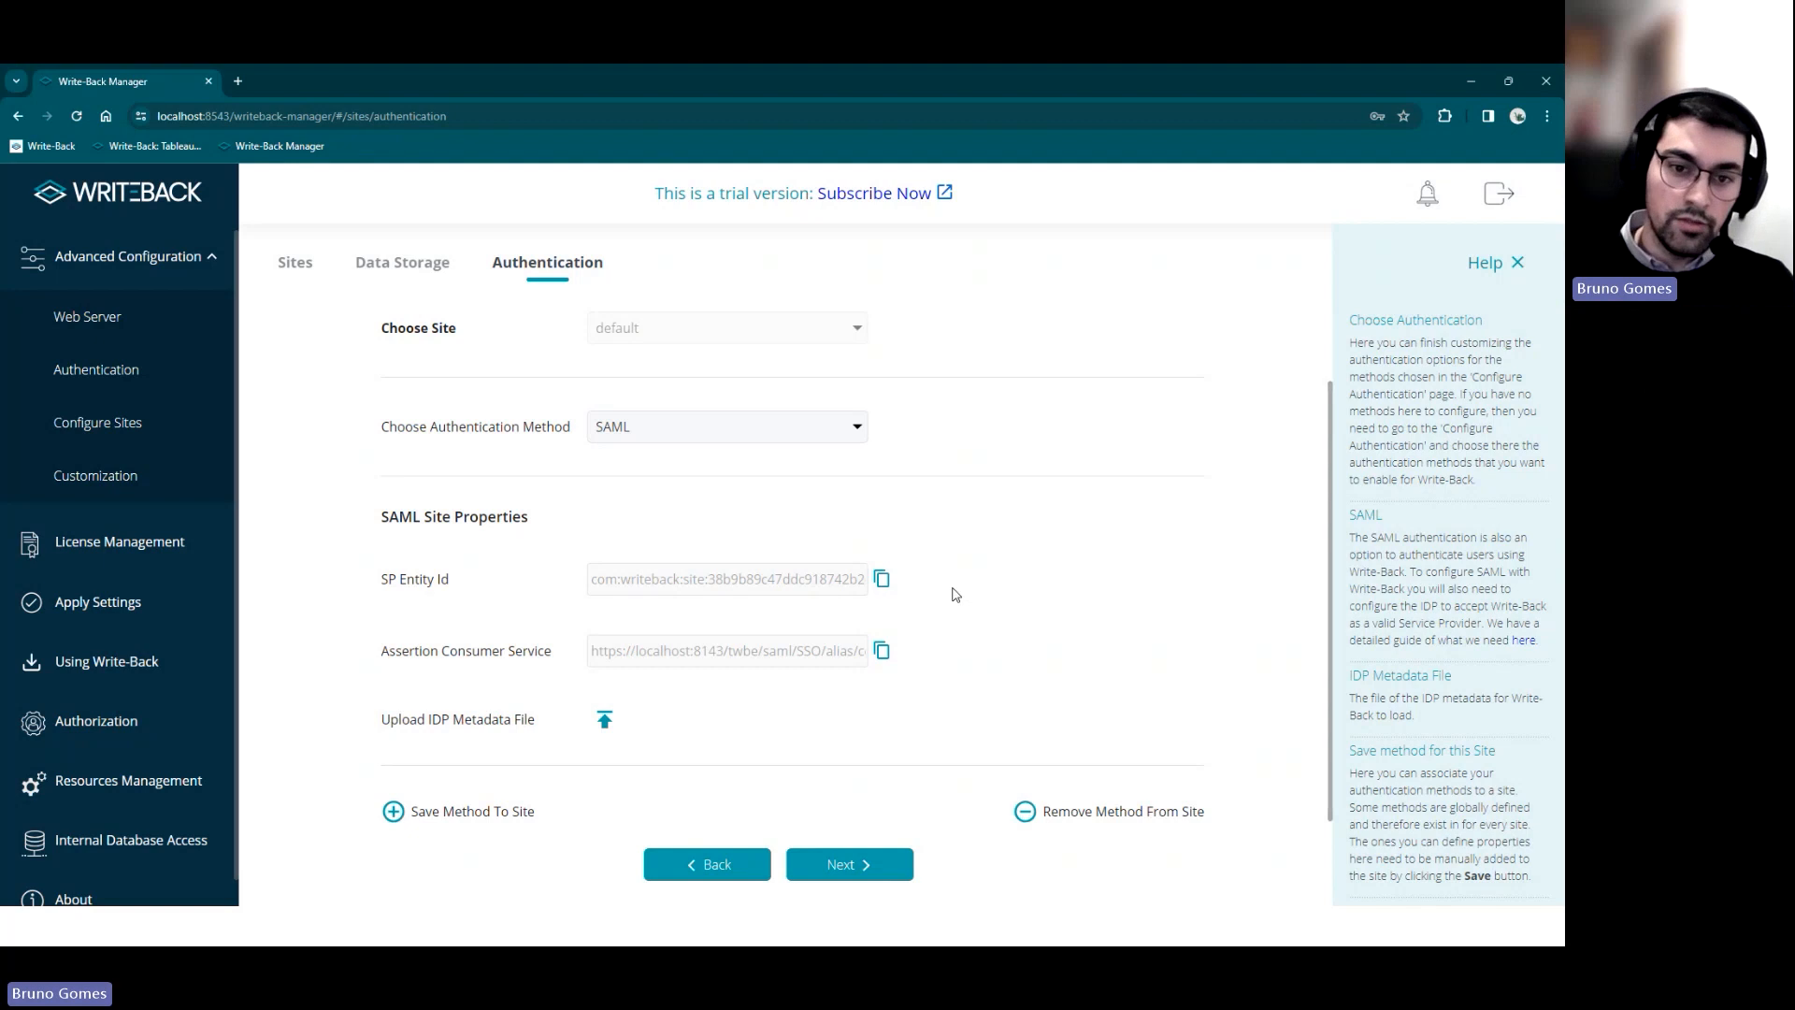
Upload wb-webinar-saml.xml from Webinar_4_2 as IdP metadata, save SAML to the site, and apply settings
click(605, 720)
scroll(125, 531, down, 3)
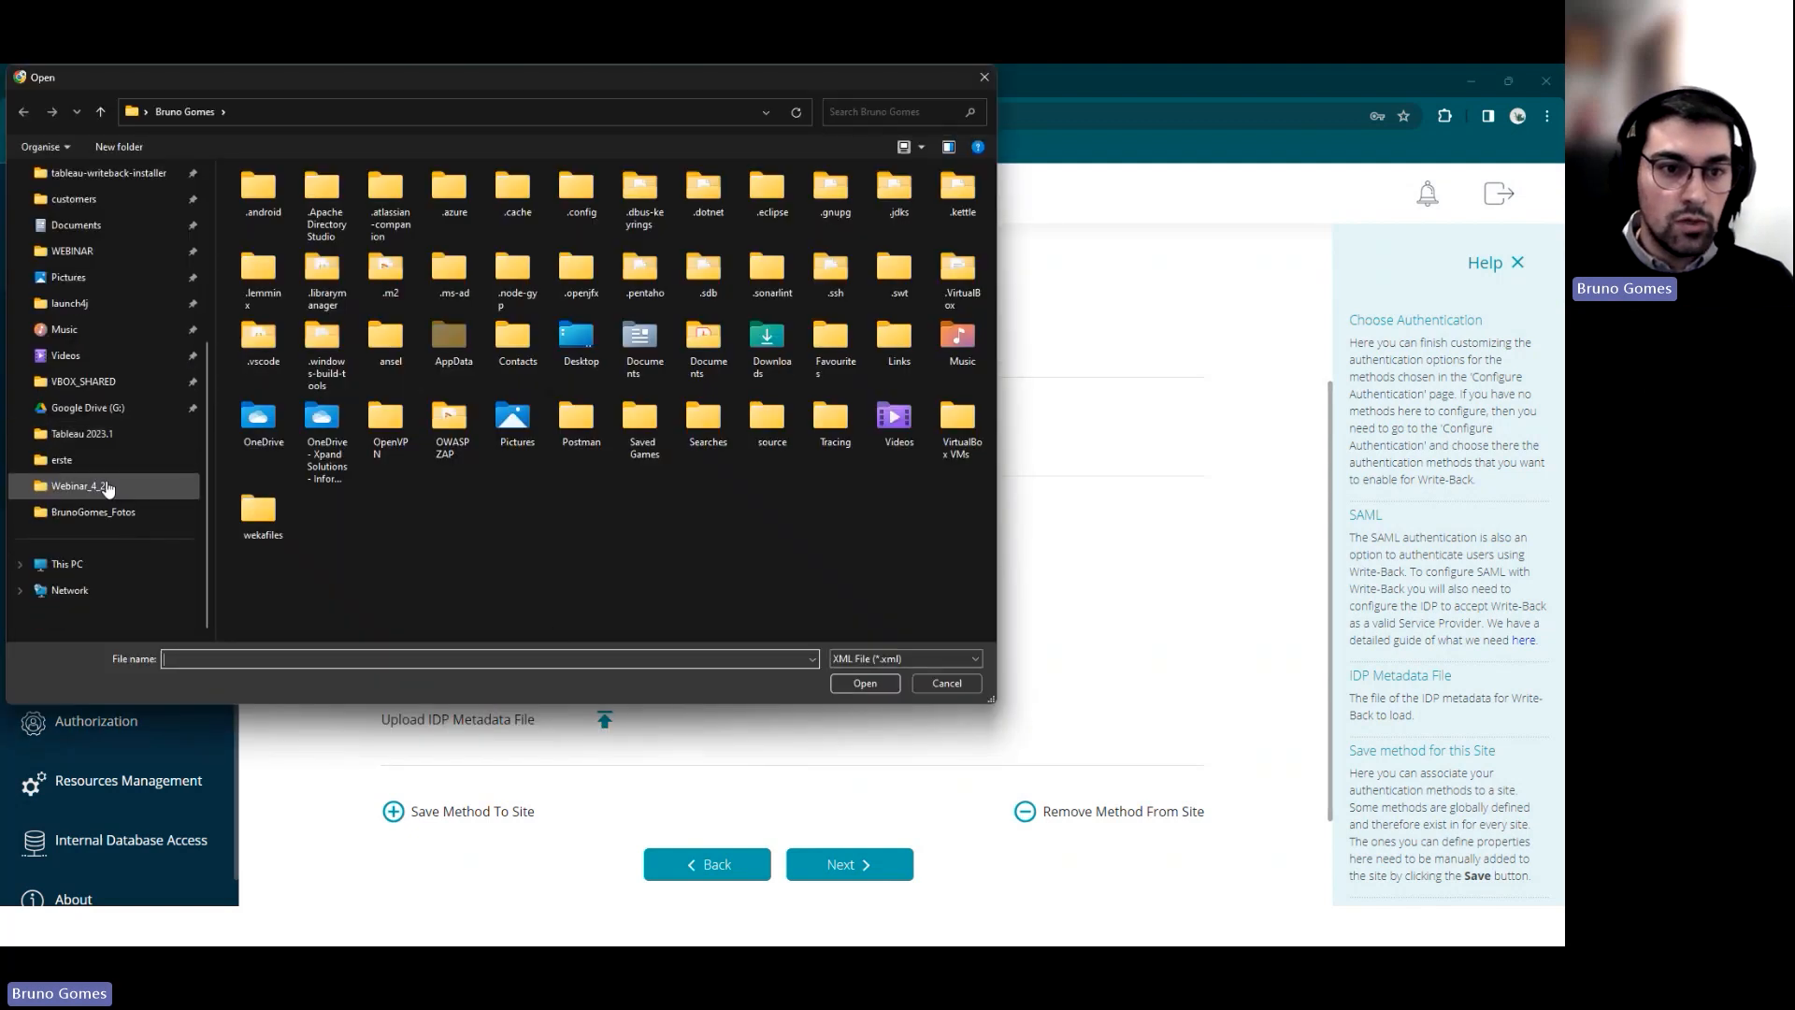
click(126, 486)
click(316, 202)
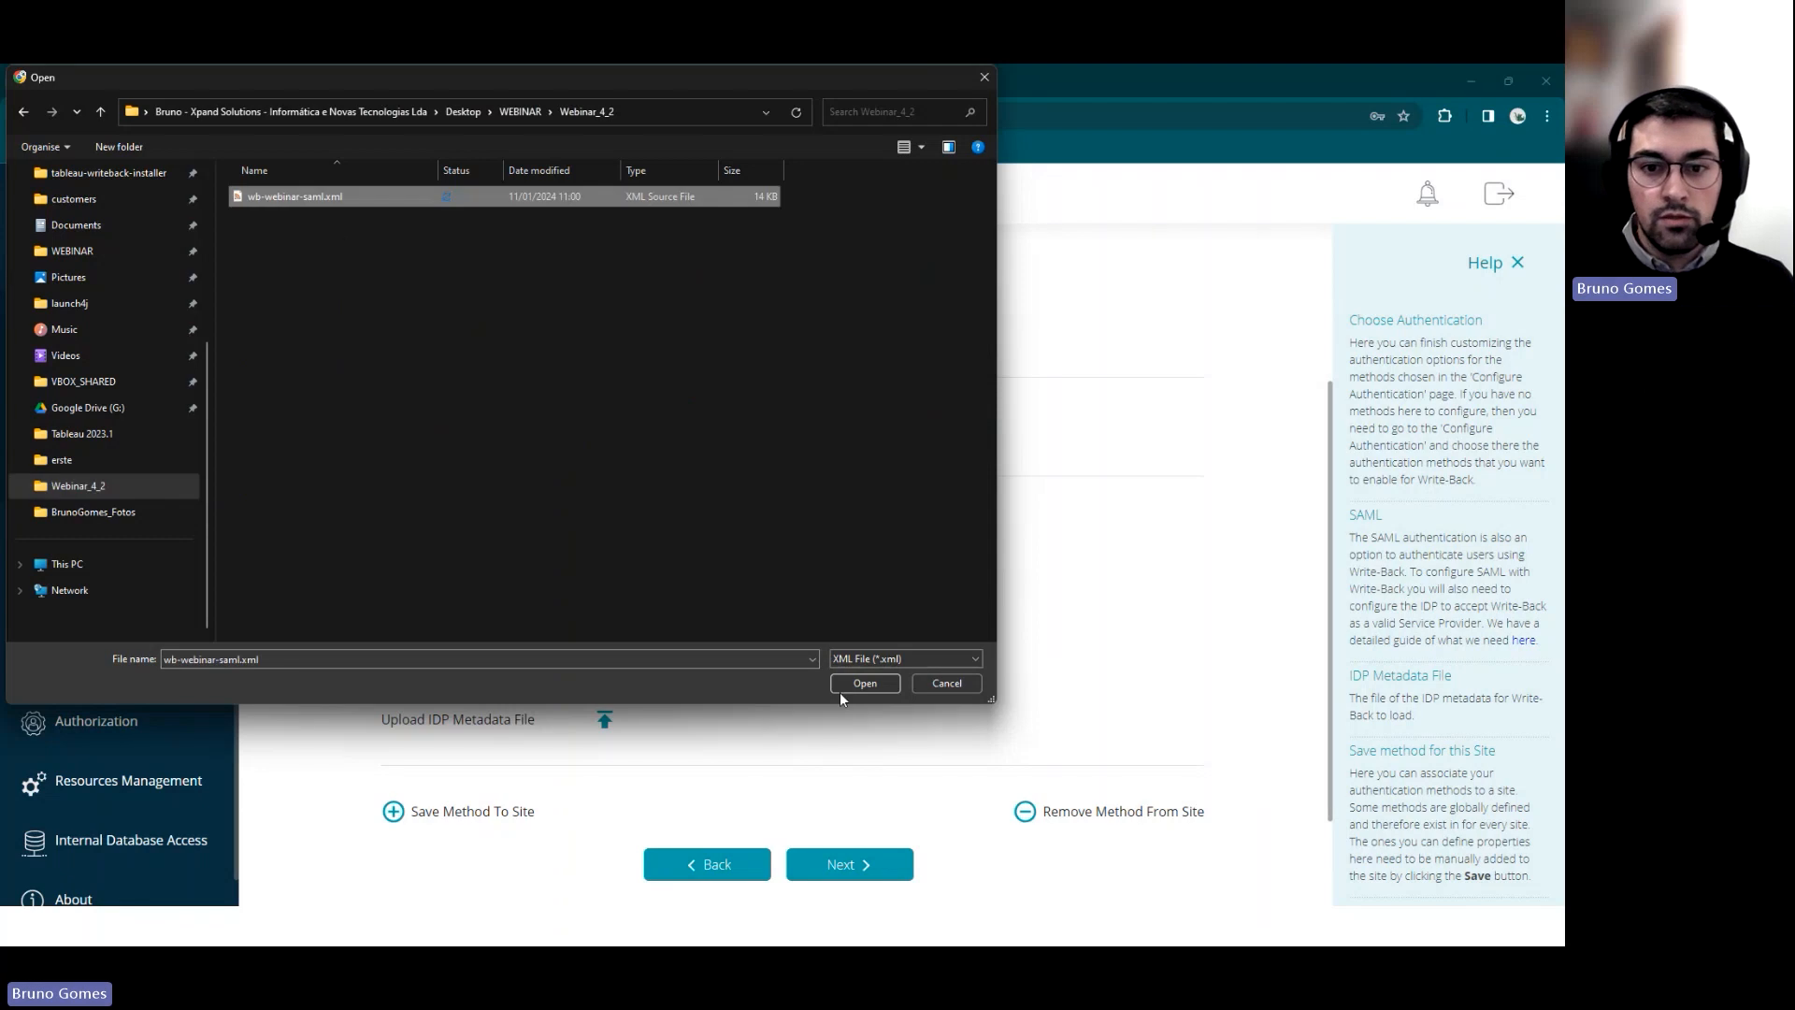
click(862, 683)
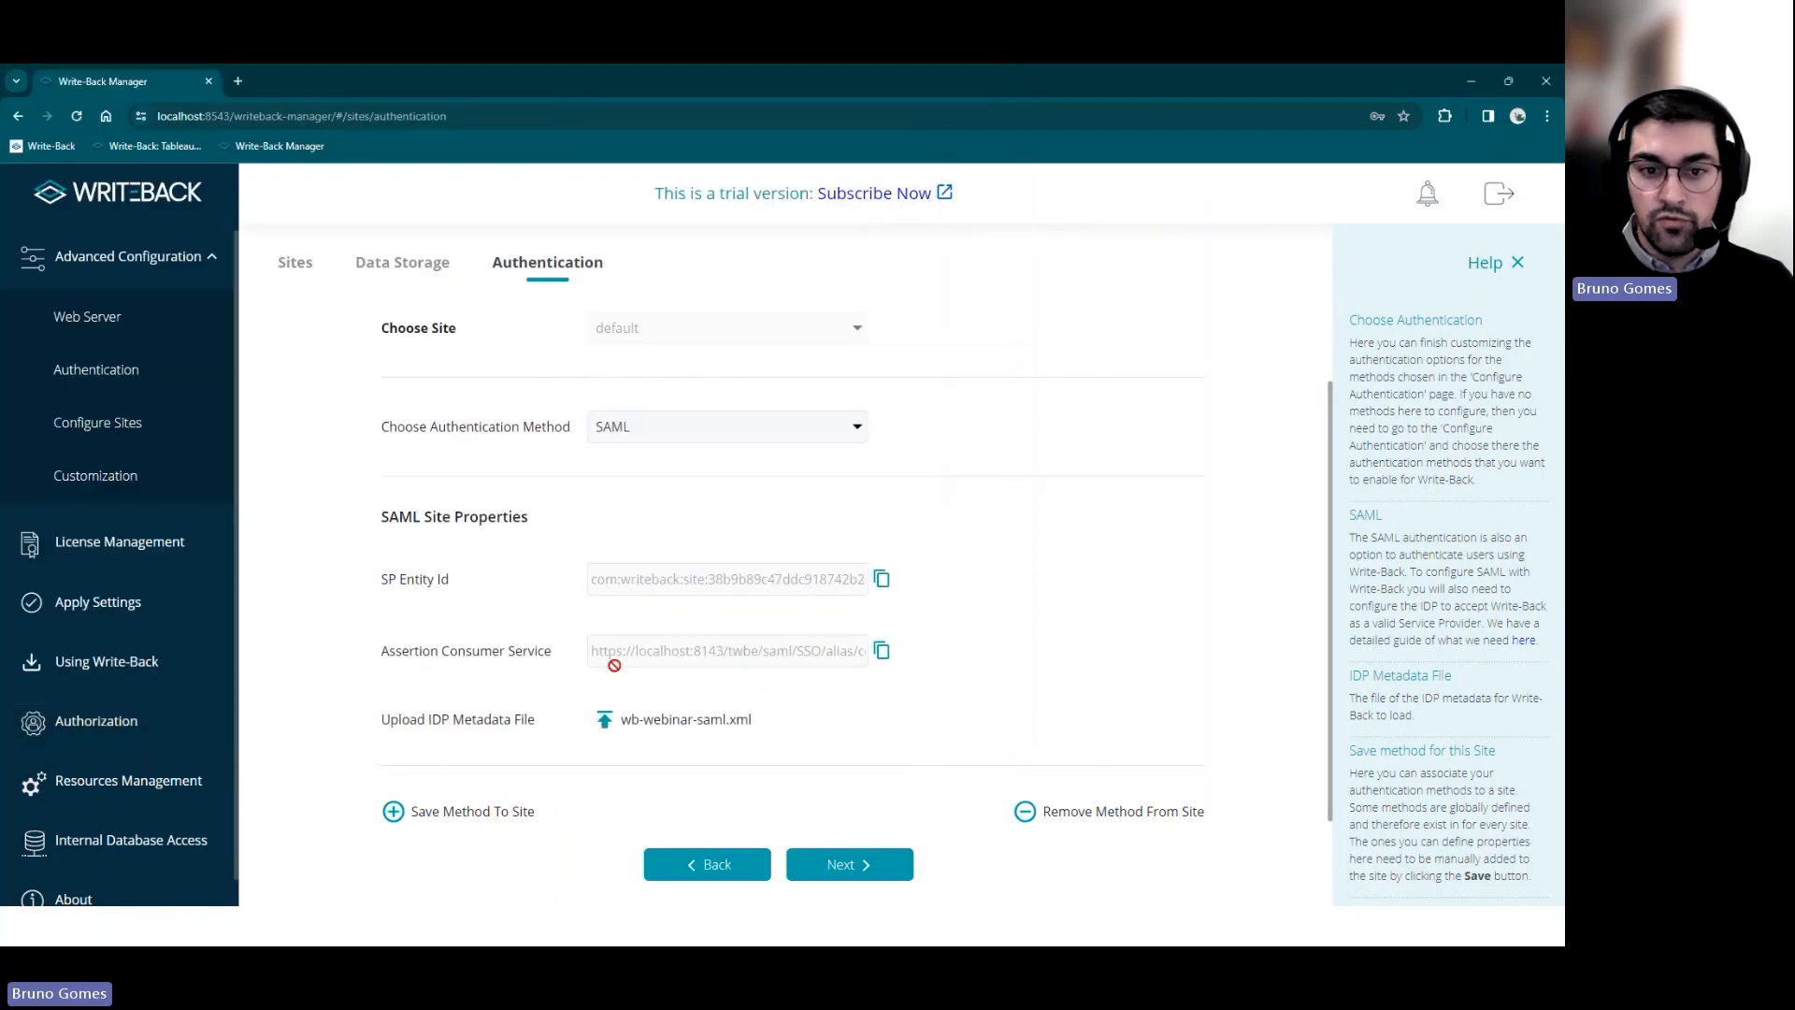
click(398, 813)
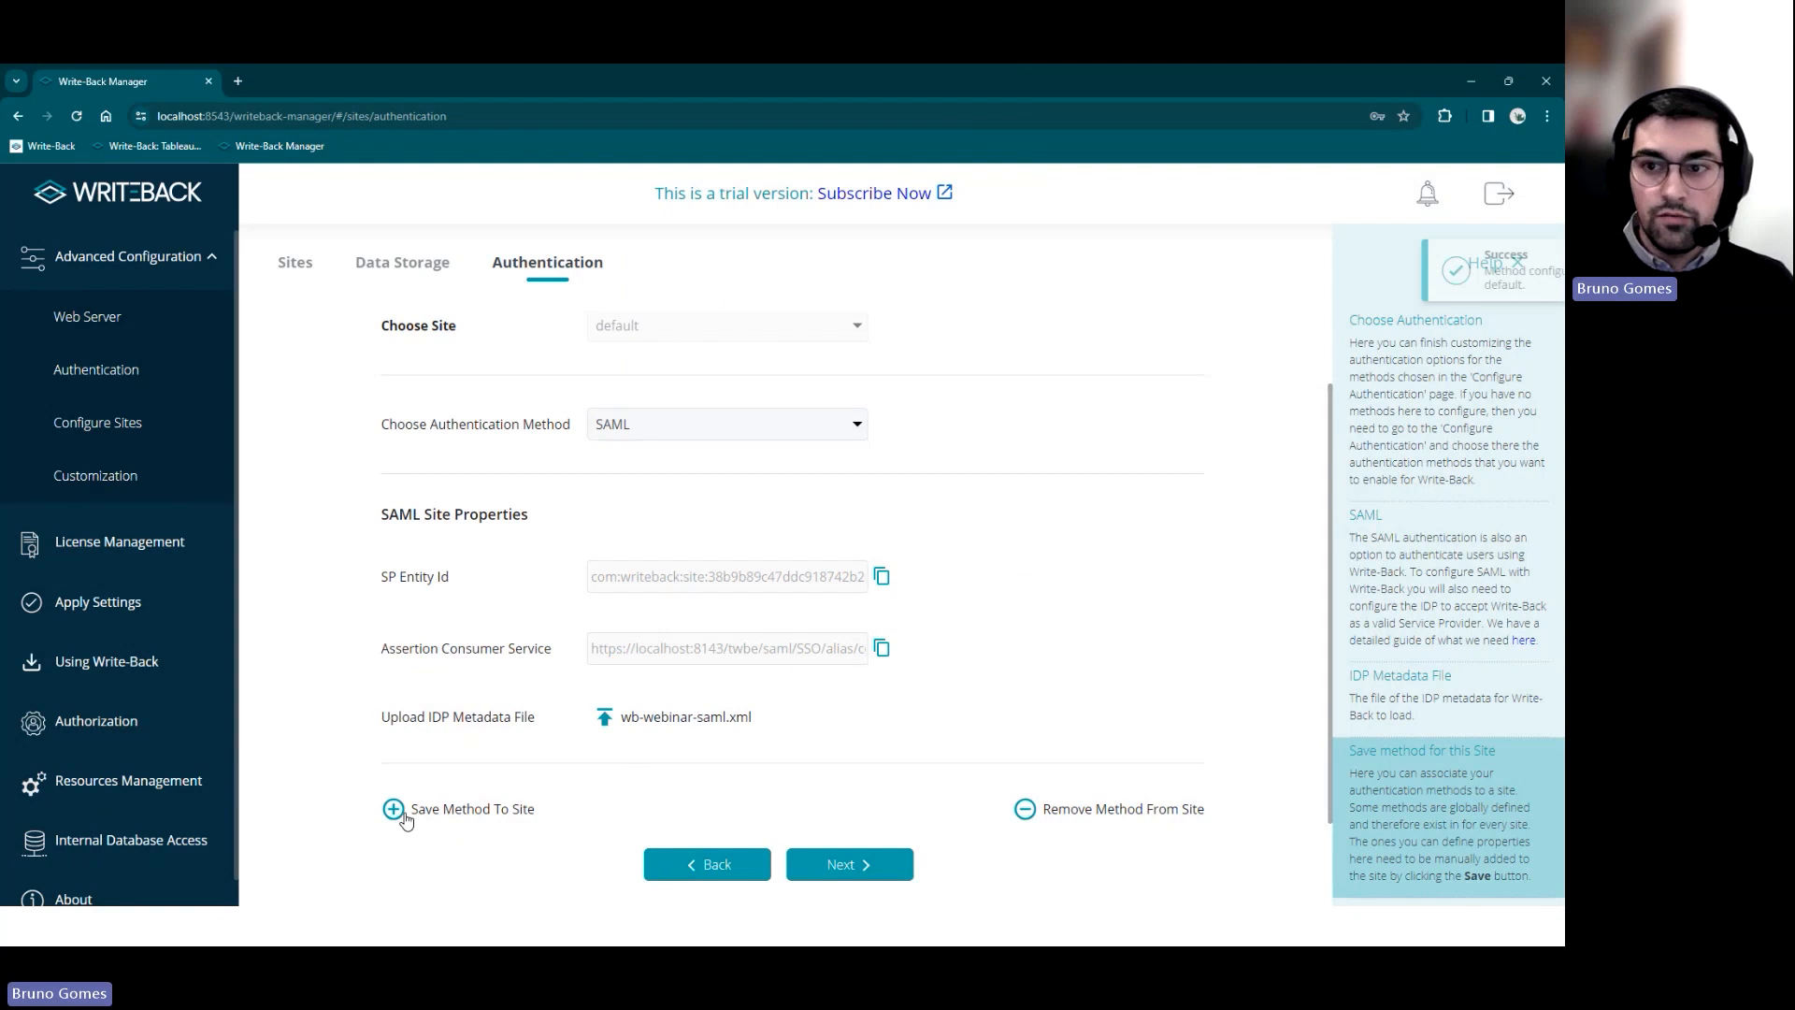
click(135, 603)
click(885, 879)
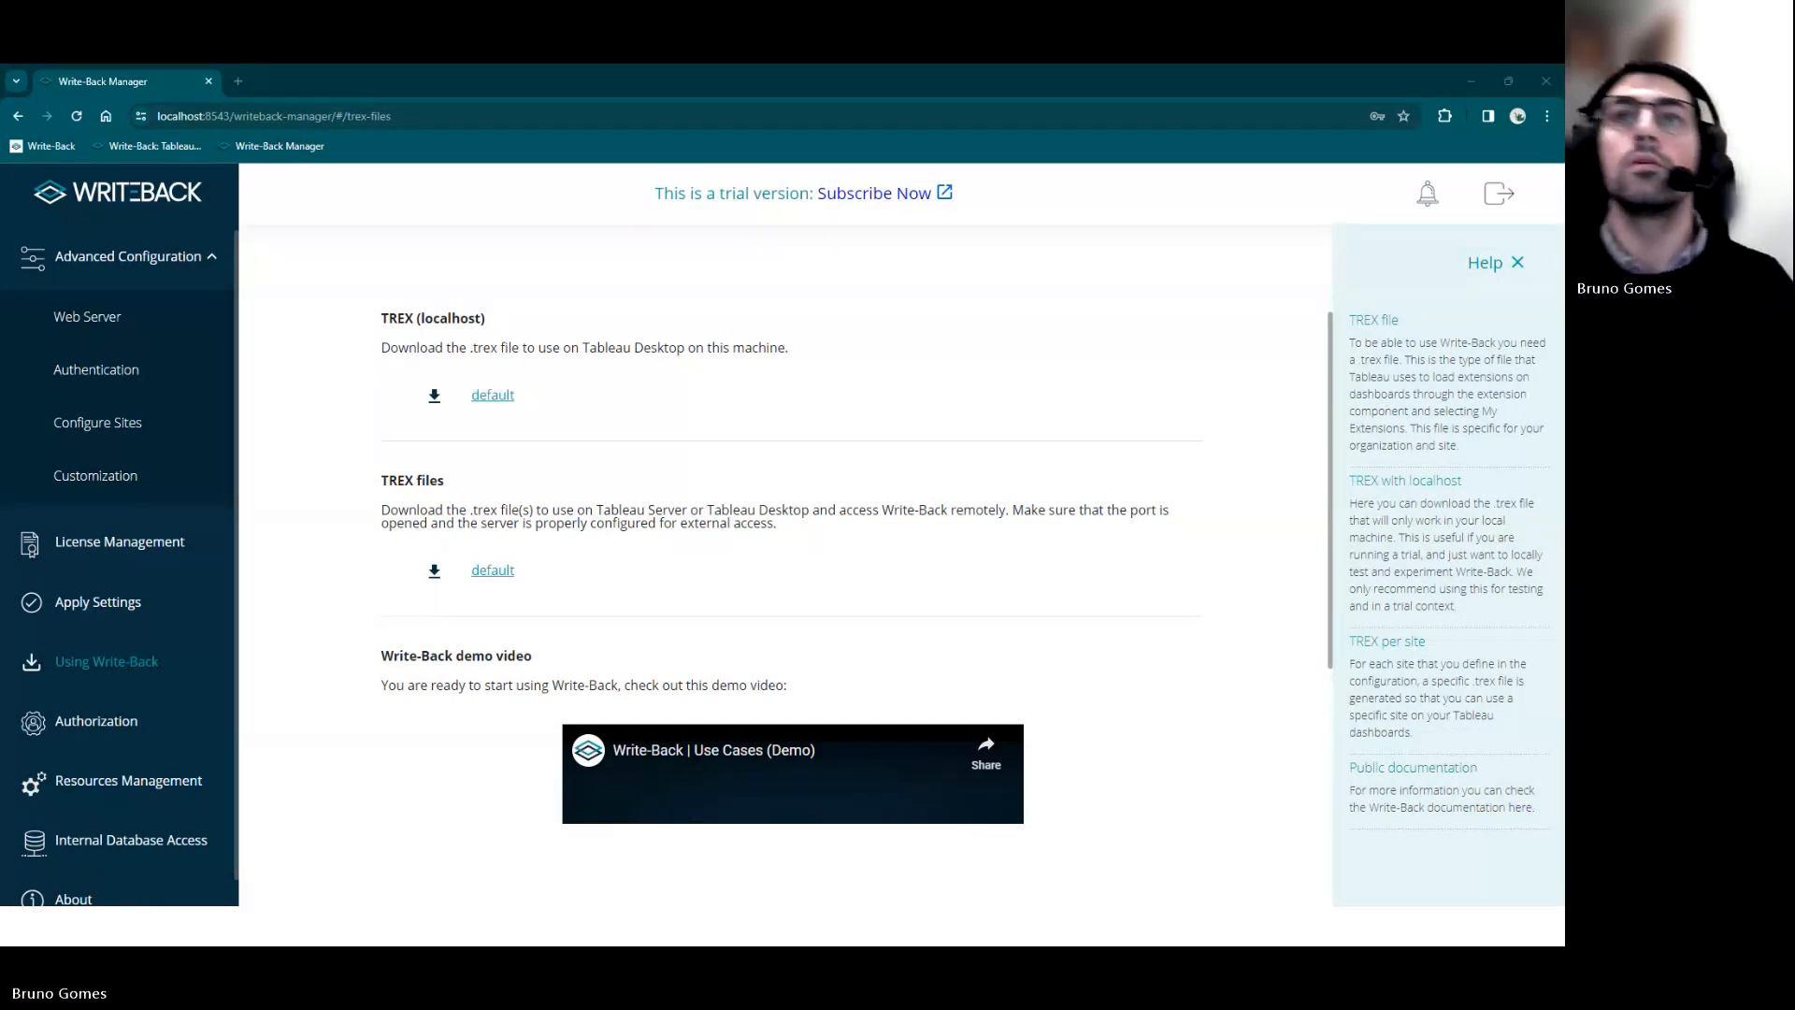
Bring the Tableau Desktop window onto the screen and maximize it on the Write-Back_SAML Executive Summary dashboard
drag(1561, 711, 1027, 395)
double_click(1026, 396)
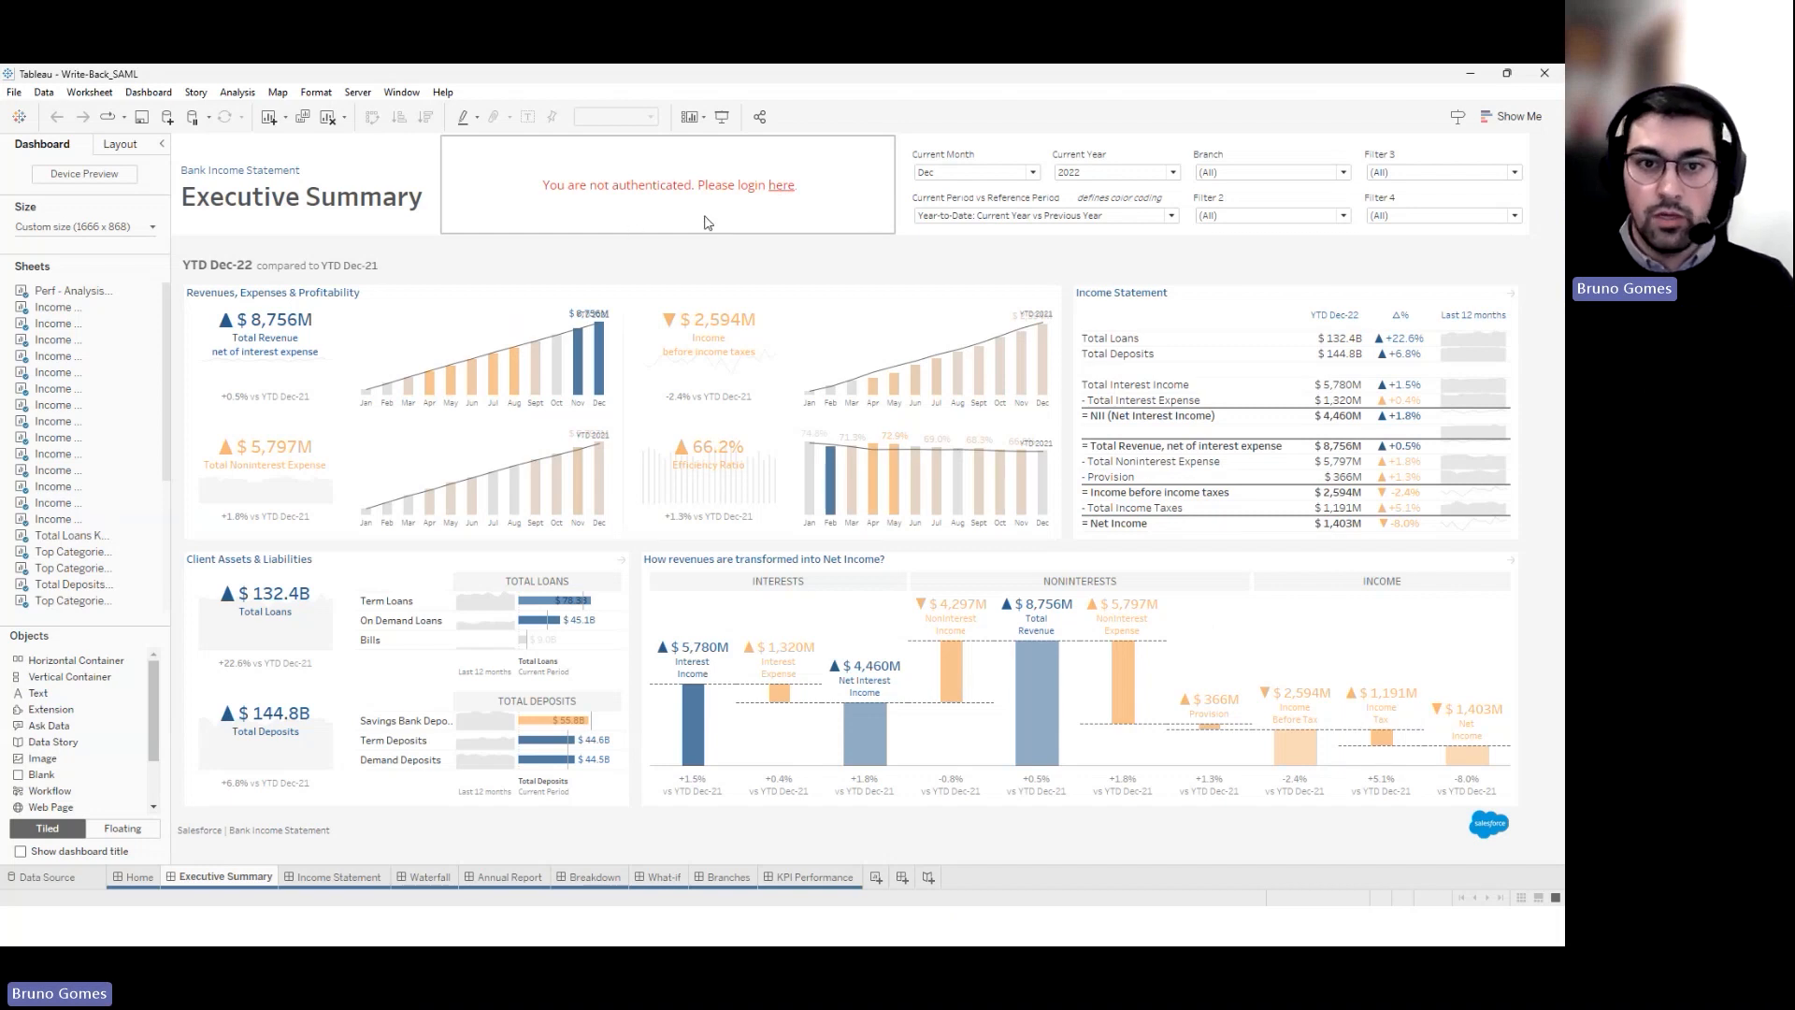
Sign the Executive Summary extension in through SAML in the browser, then return to Tableau
click(780, 188)
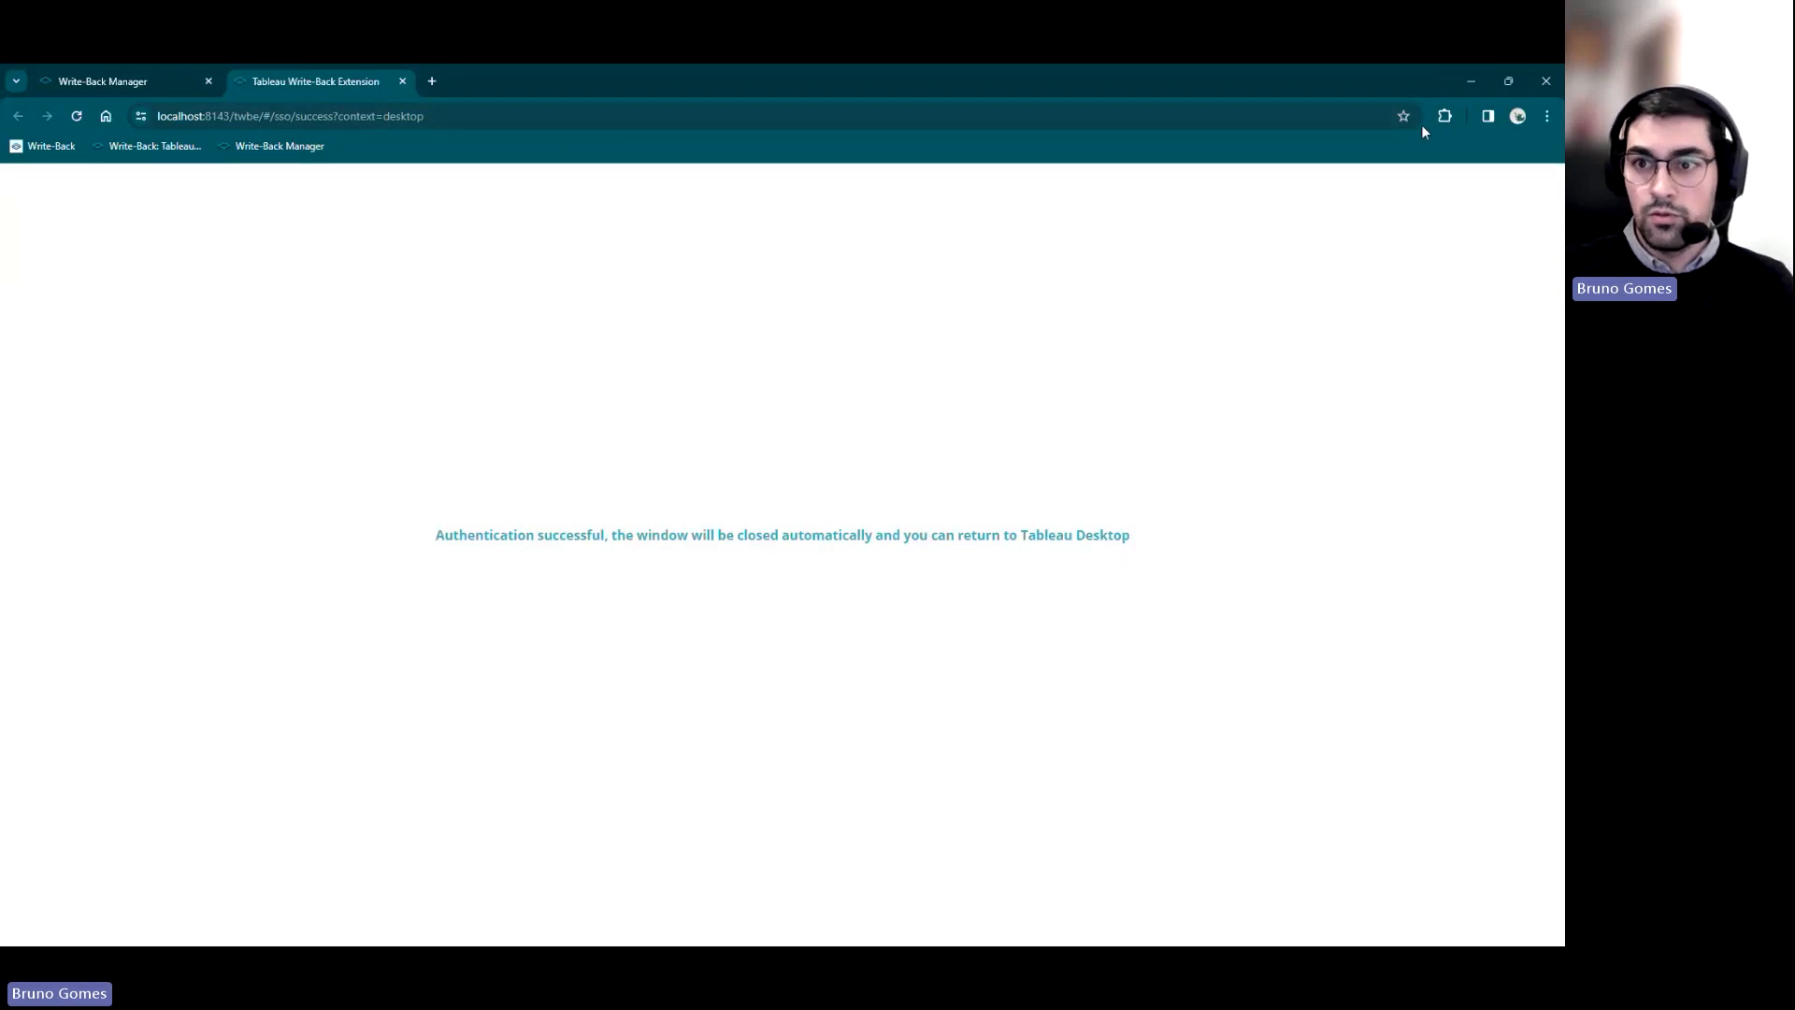
click(1464, 85)
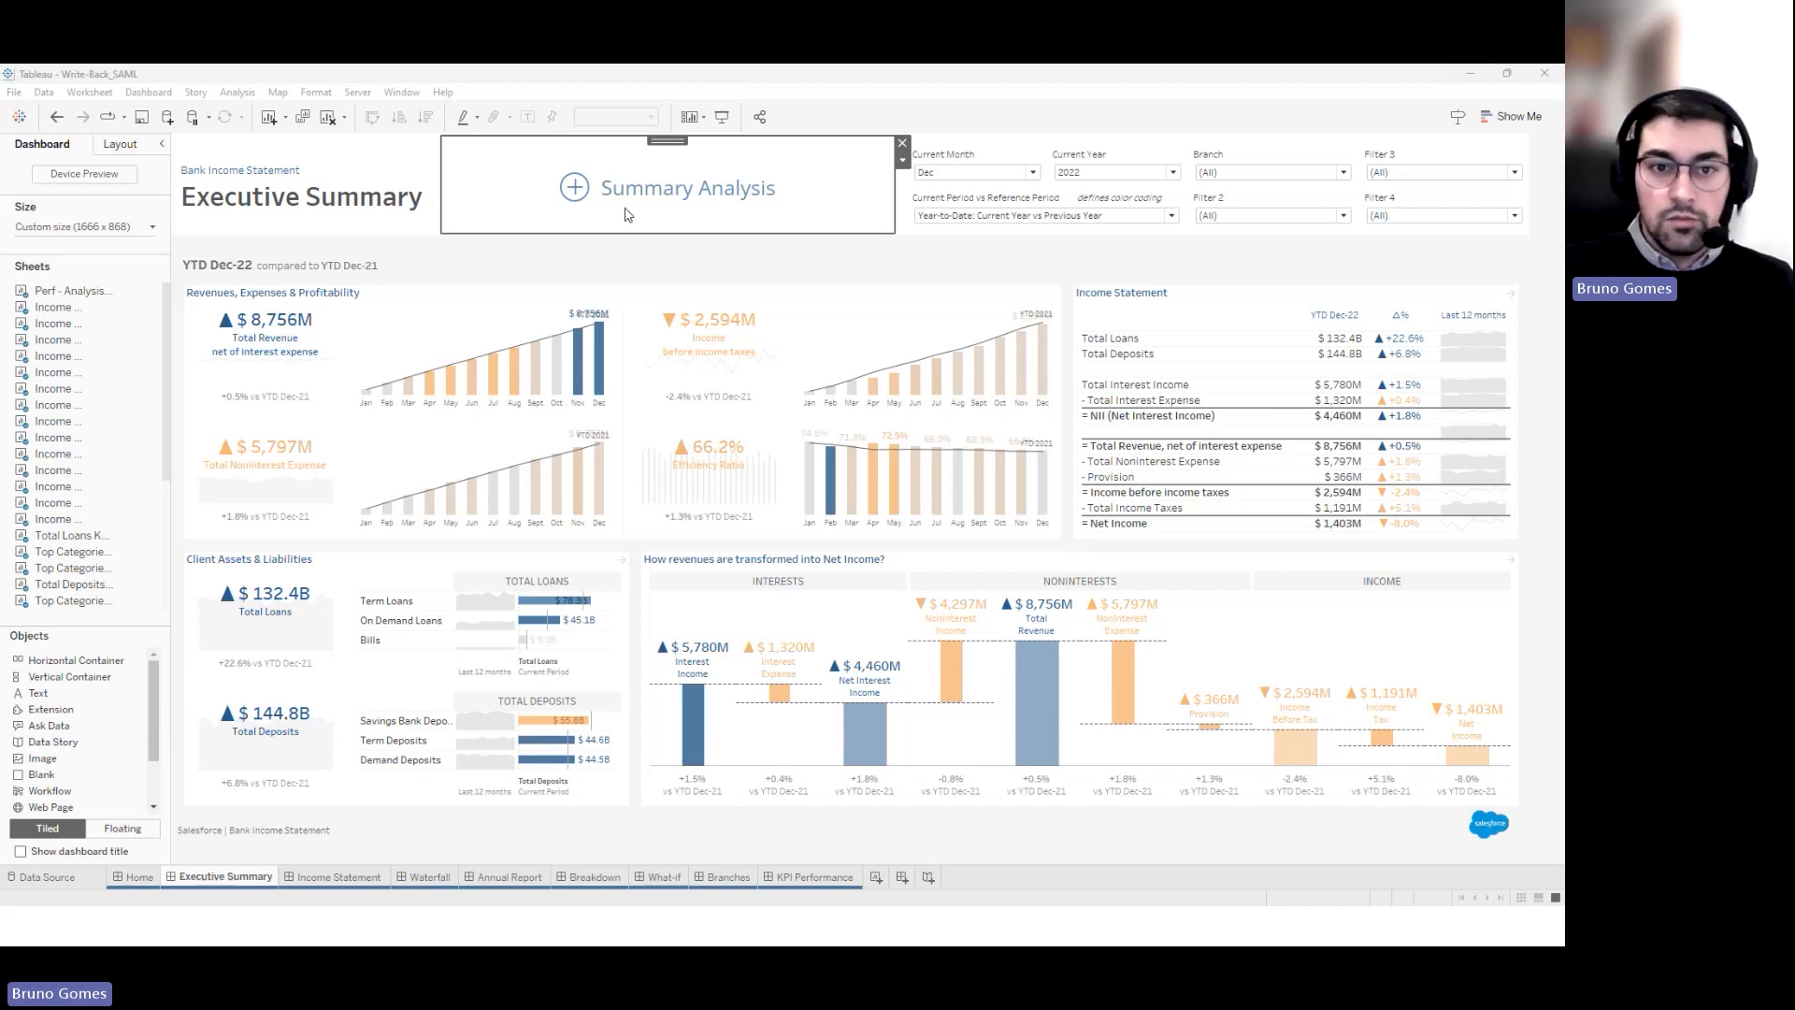
Open and close the Summary Analysis write-back form, then minimize the Write-Back_SAML workbook window
click(586, 193)
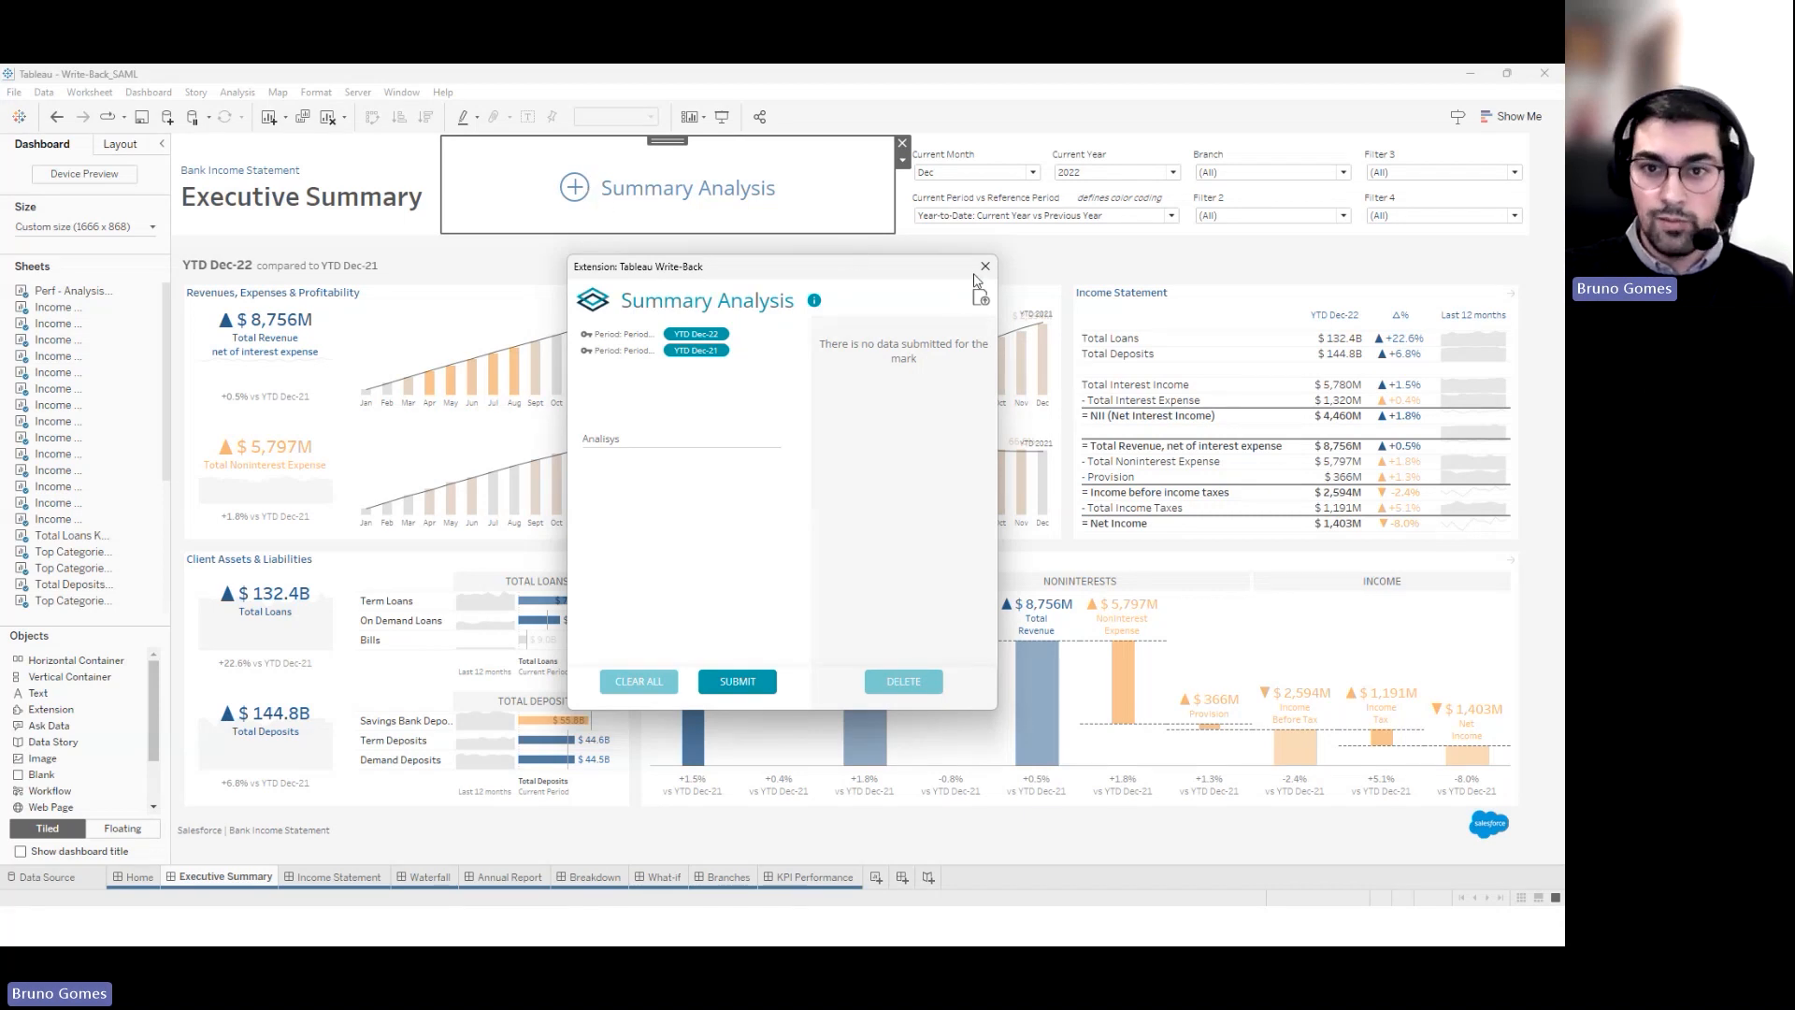
click(985, 268)
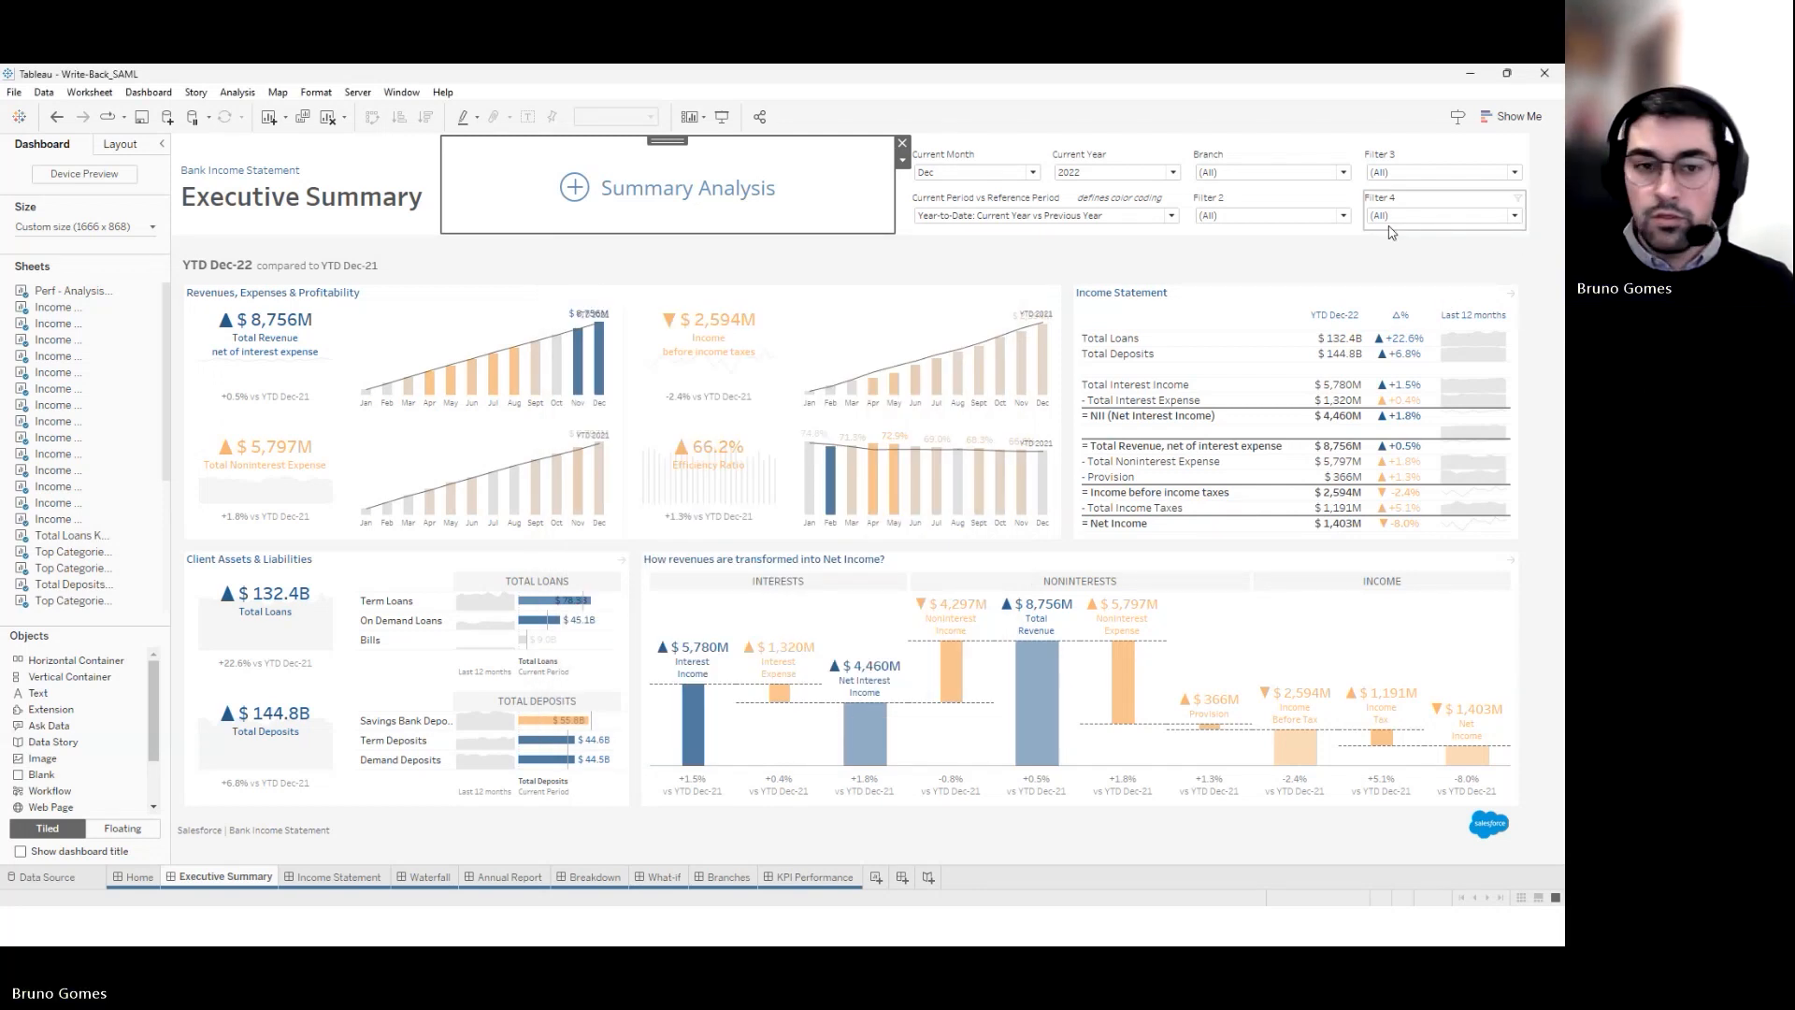
click(1468, 79)
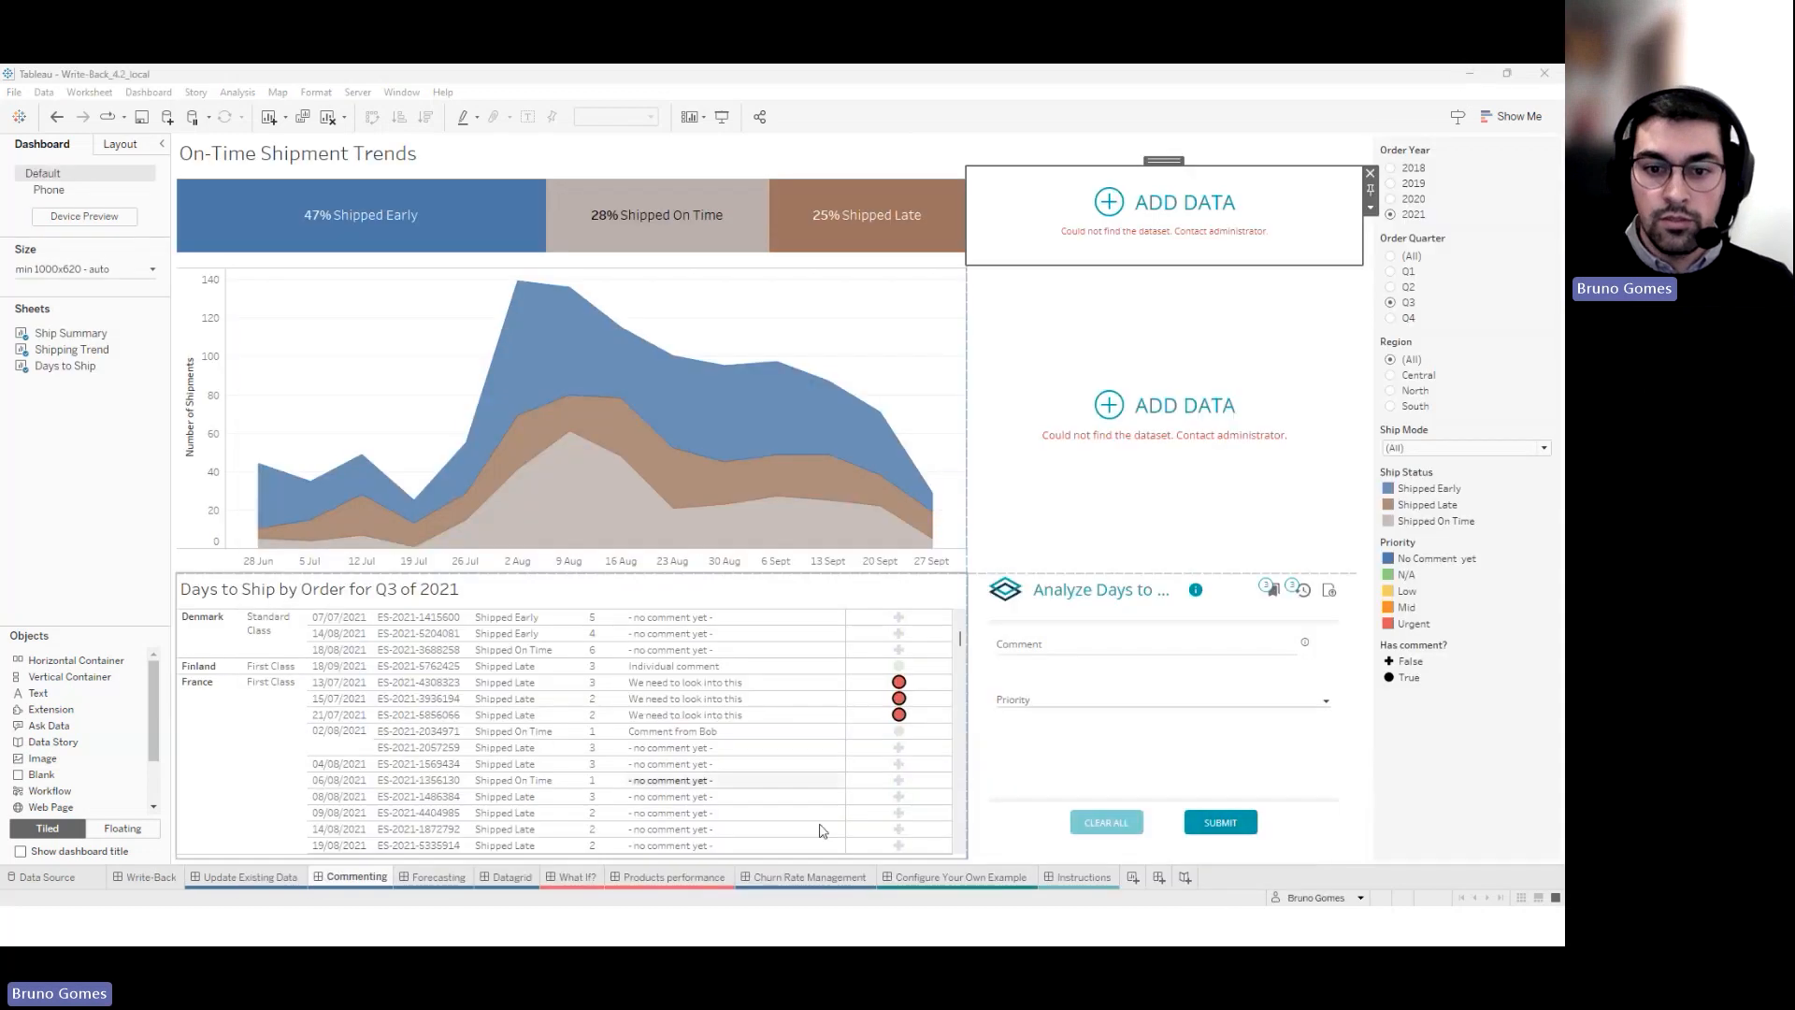
Switch to the PowerPoint slideshow and advance to the 'What our customers say' slide
click(835, 924)
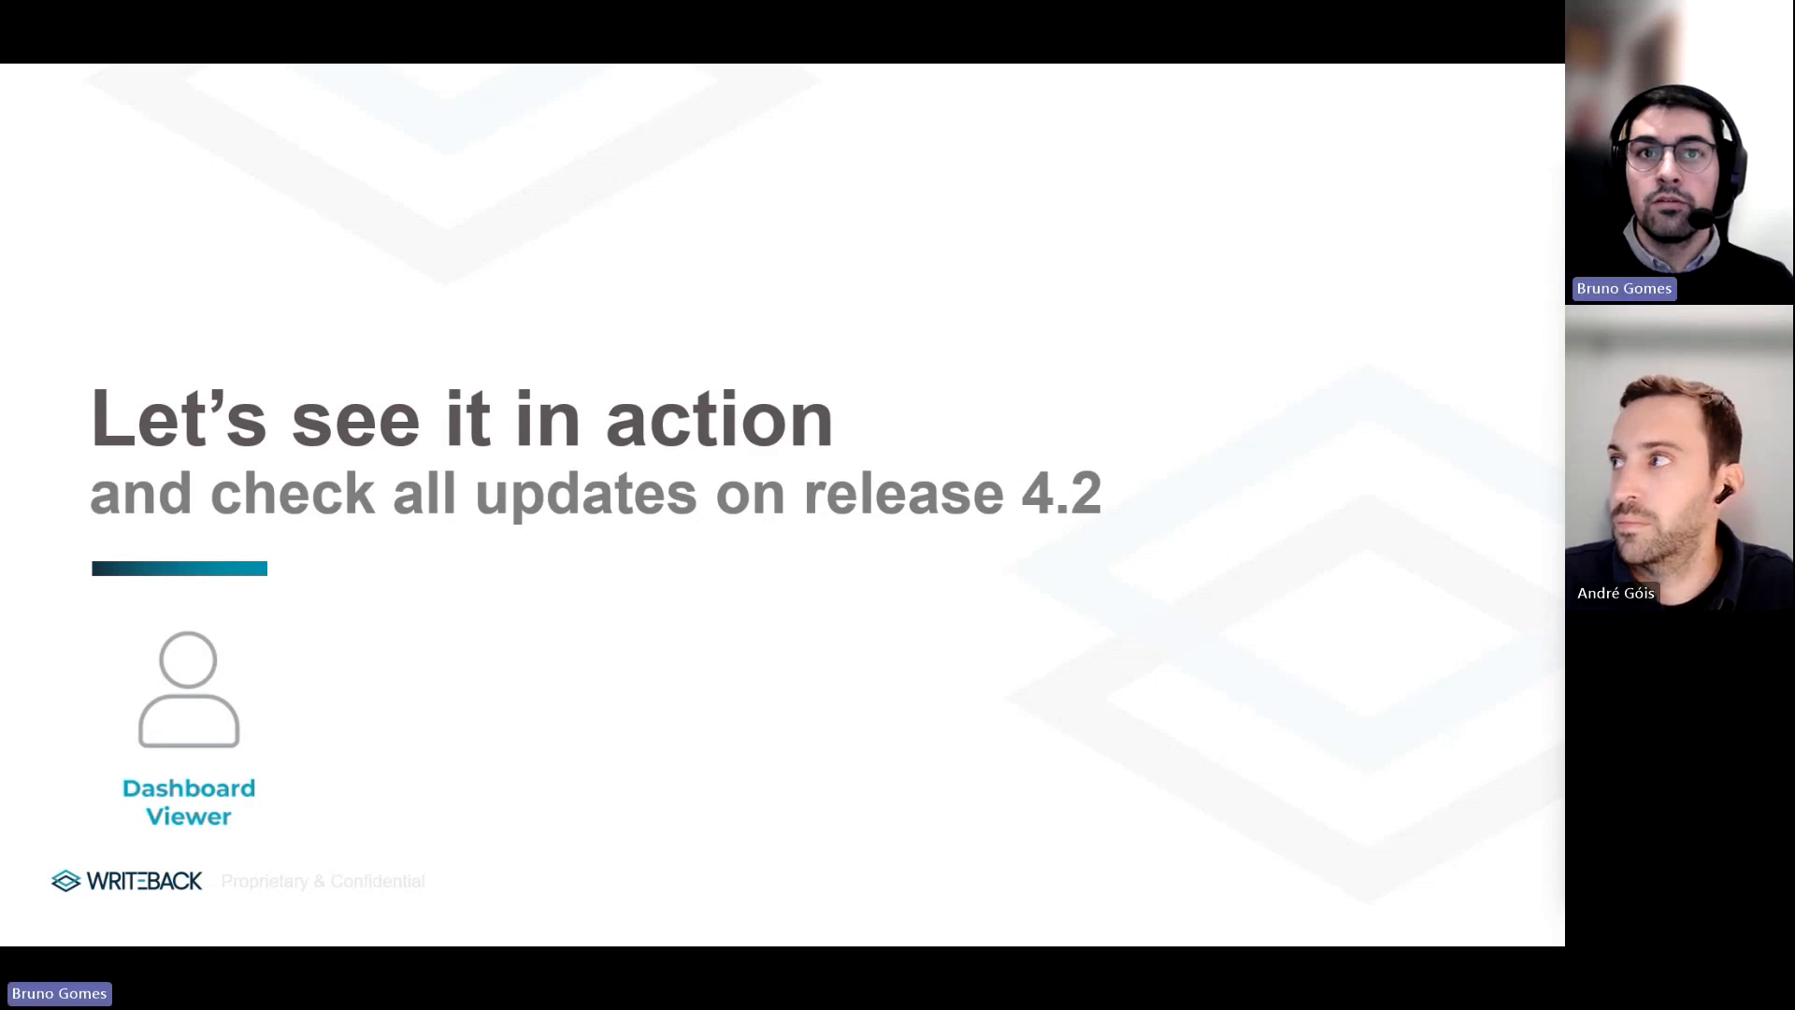
key(Right)
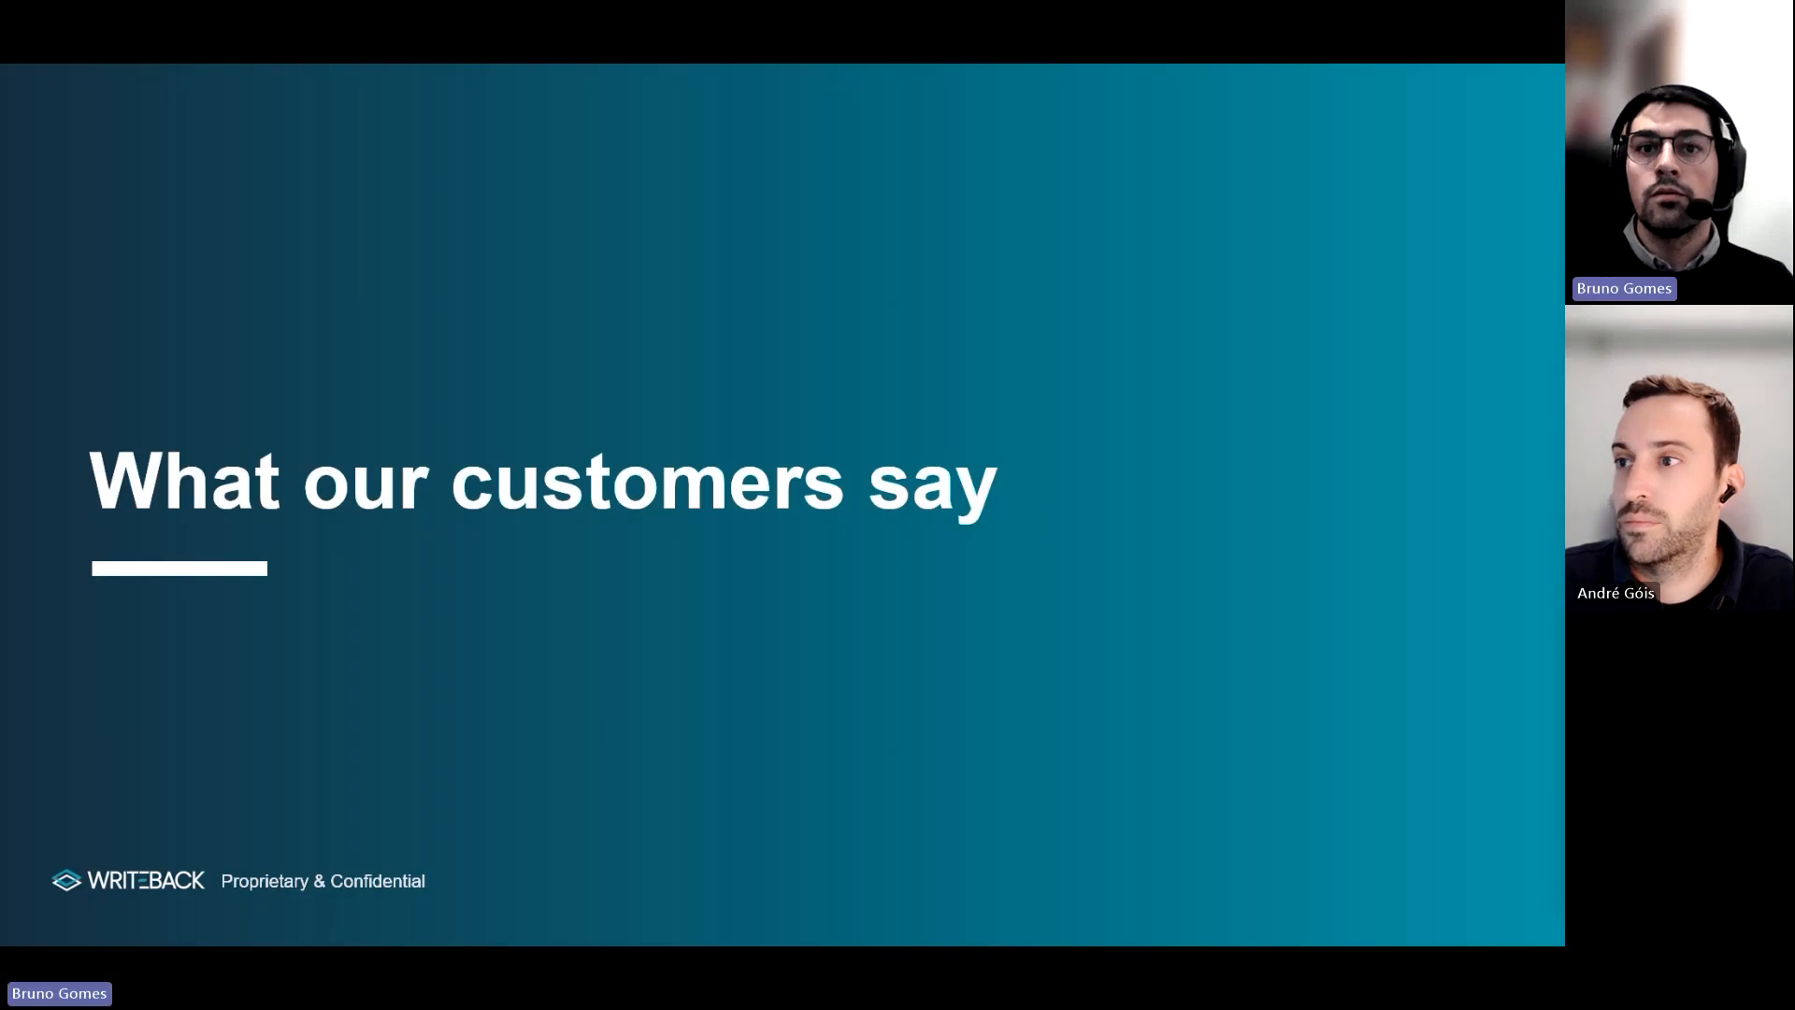